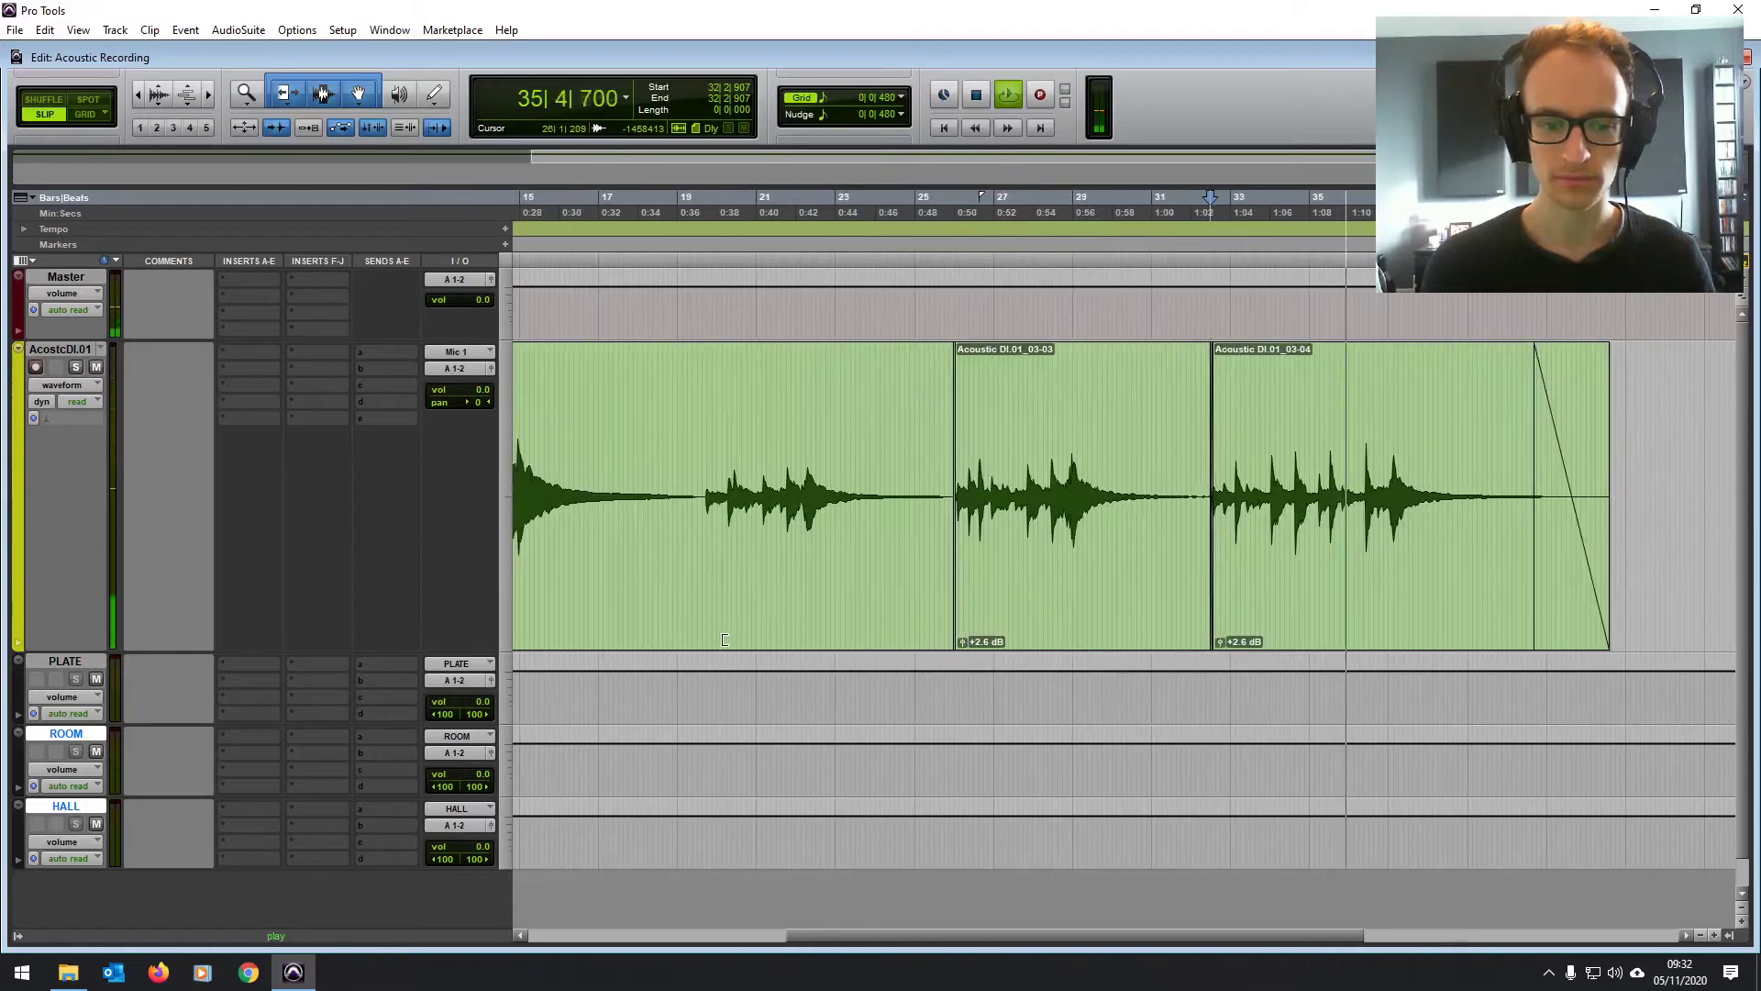
Step: Split the acoustic guitar clip at the start of the phrase near bar 19 and set the new clip's gain to +2.6 dB
click(782, 476)
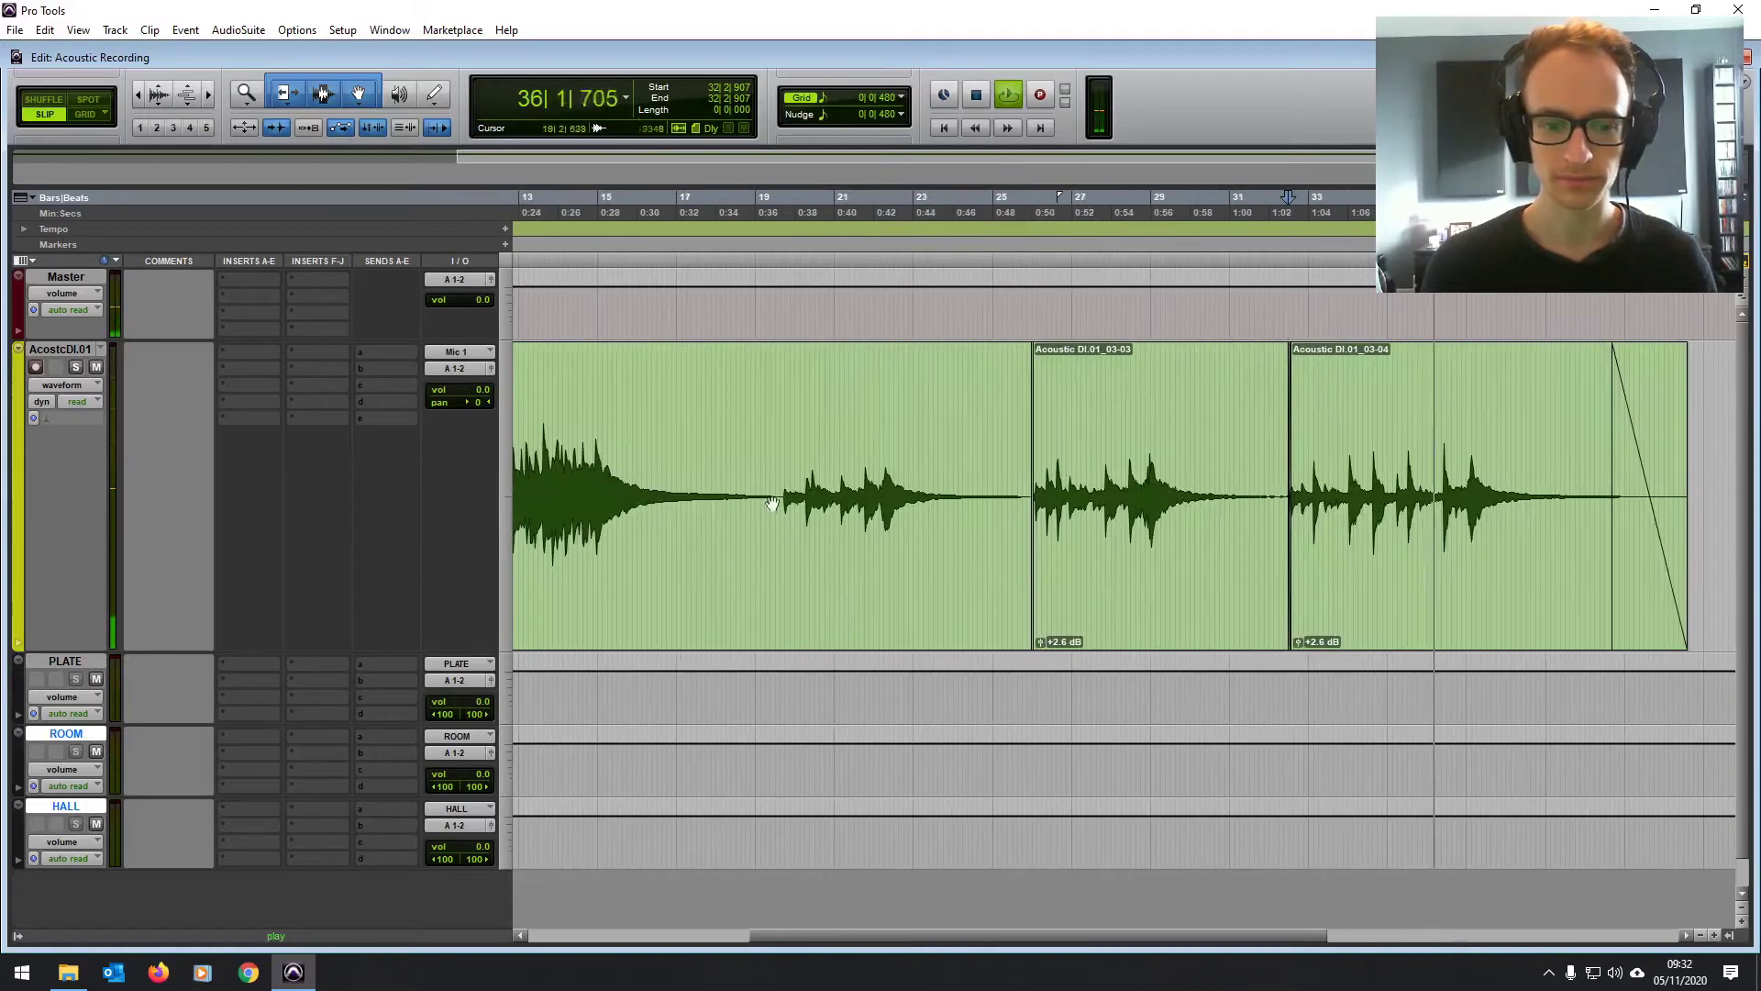
key(ctrl+e)
click(786, 641)
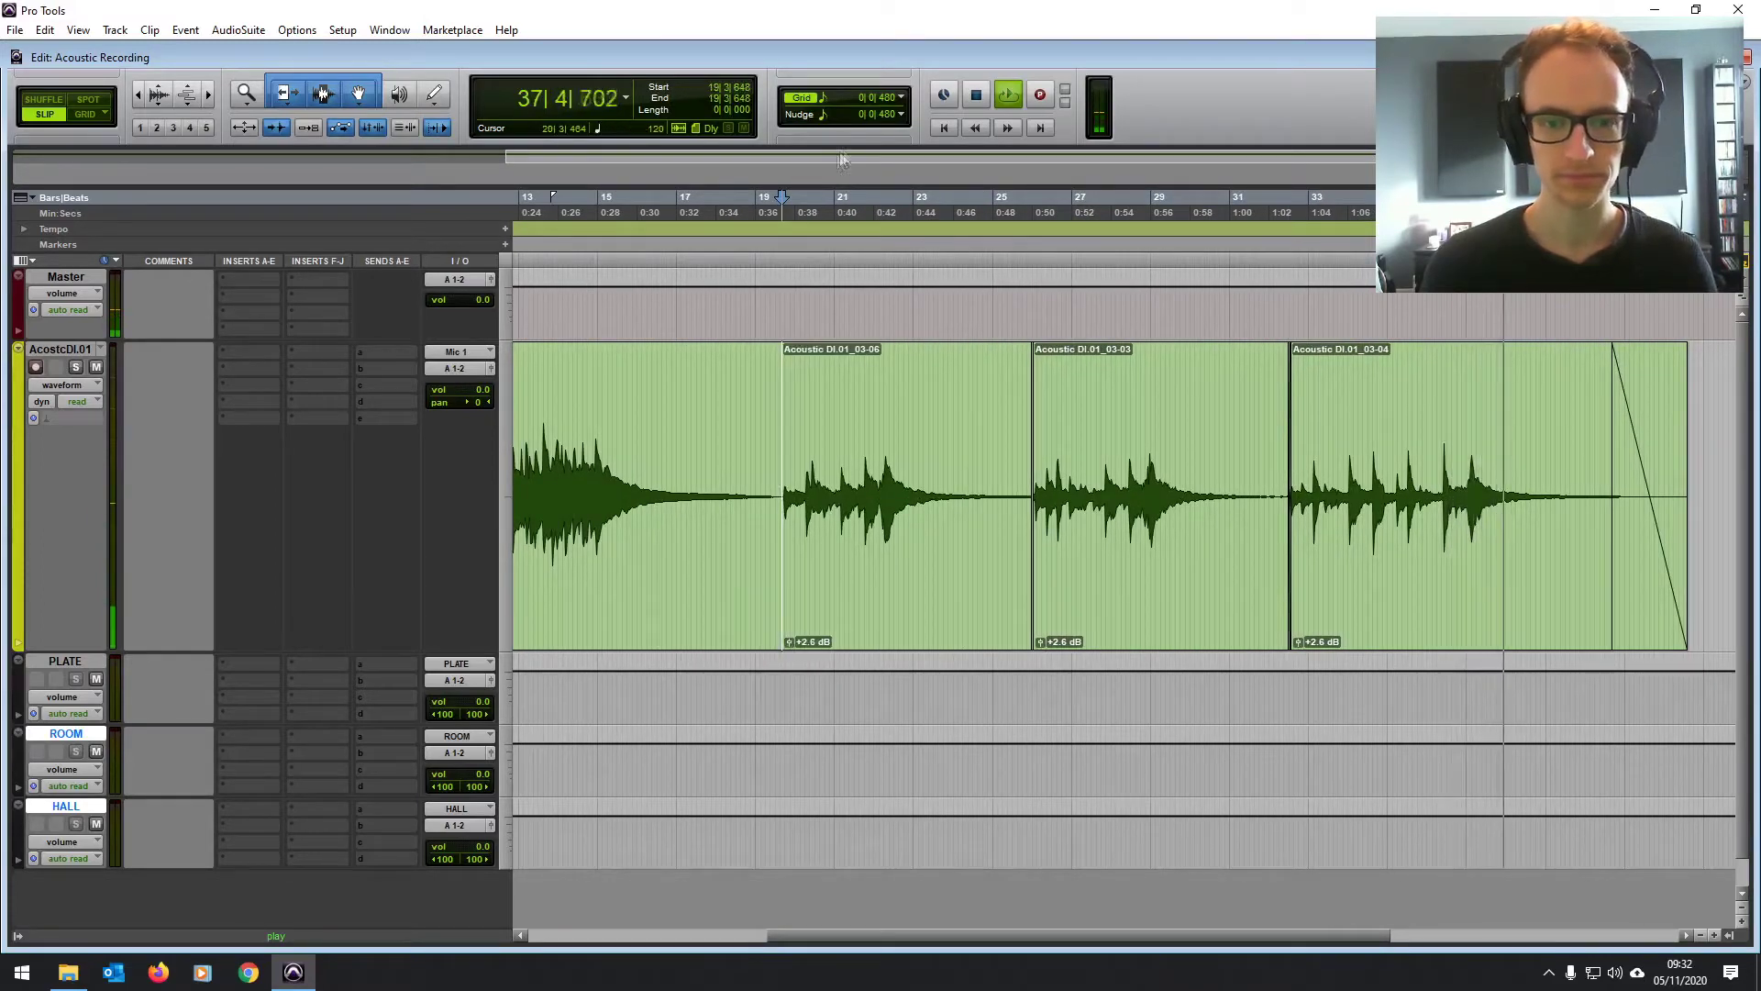
click(947, 127)
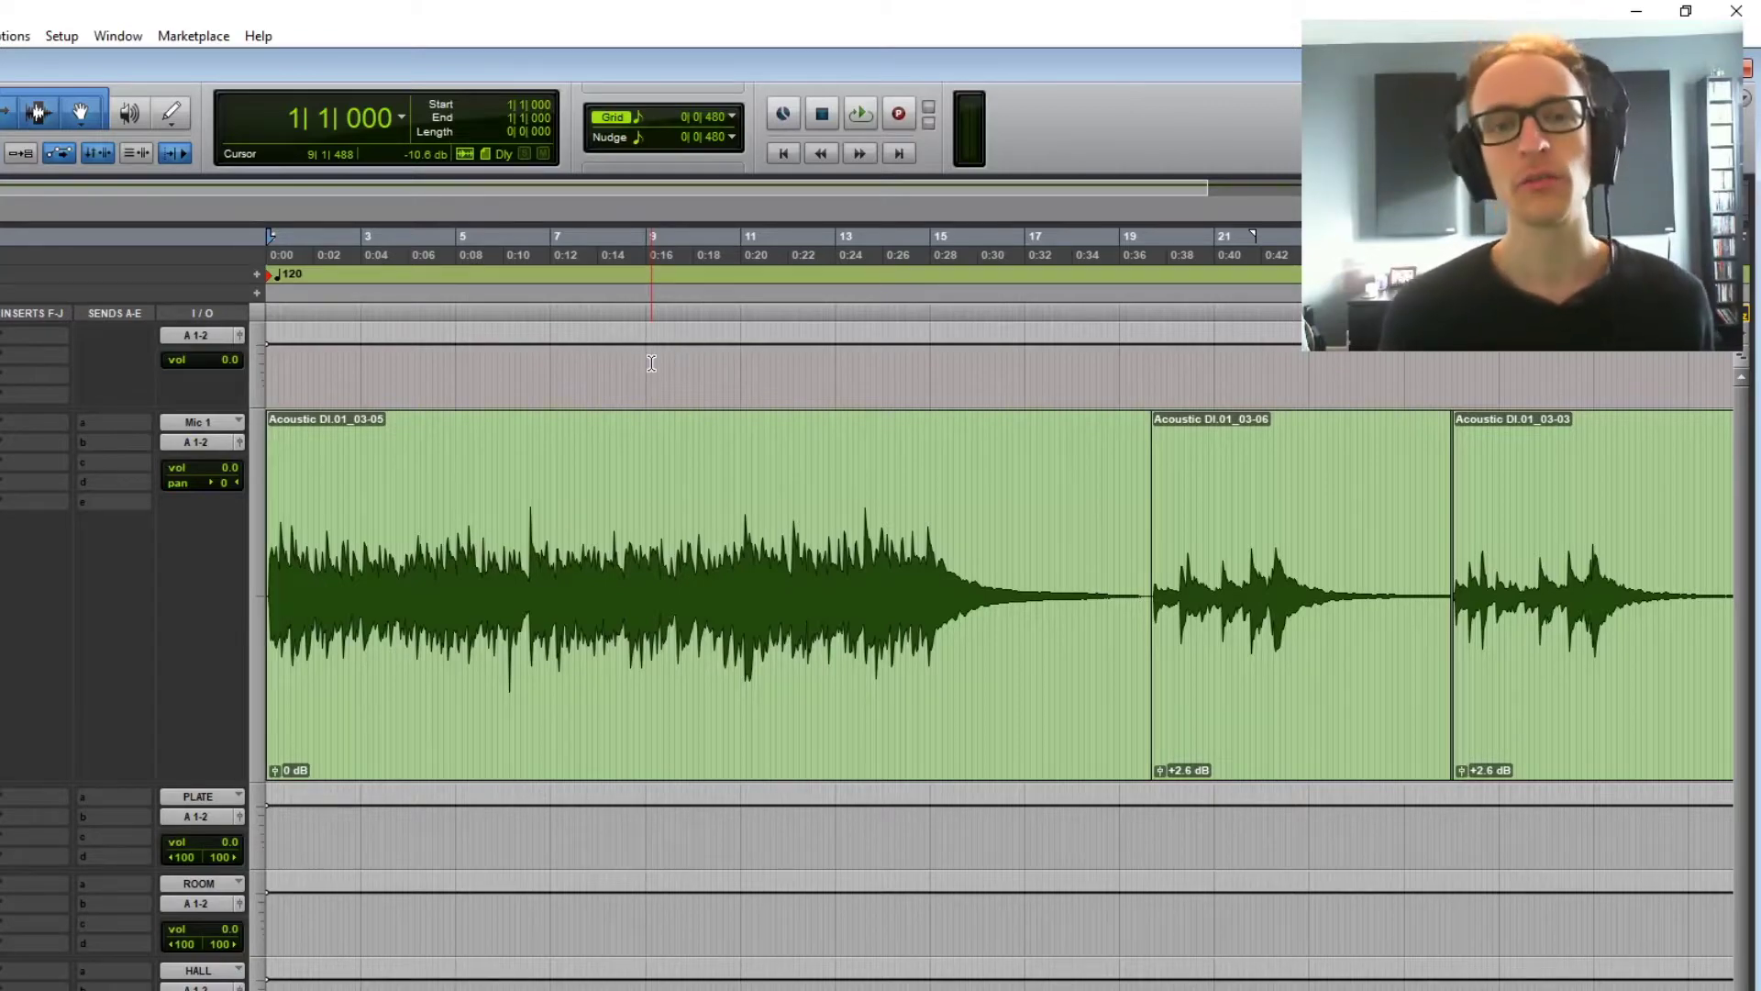
Step: Play back the beginning of the last acoustic guitar clip from about bar 33
scroll(543, 501, right, 5)
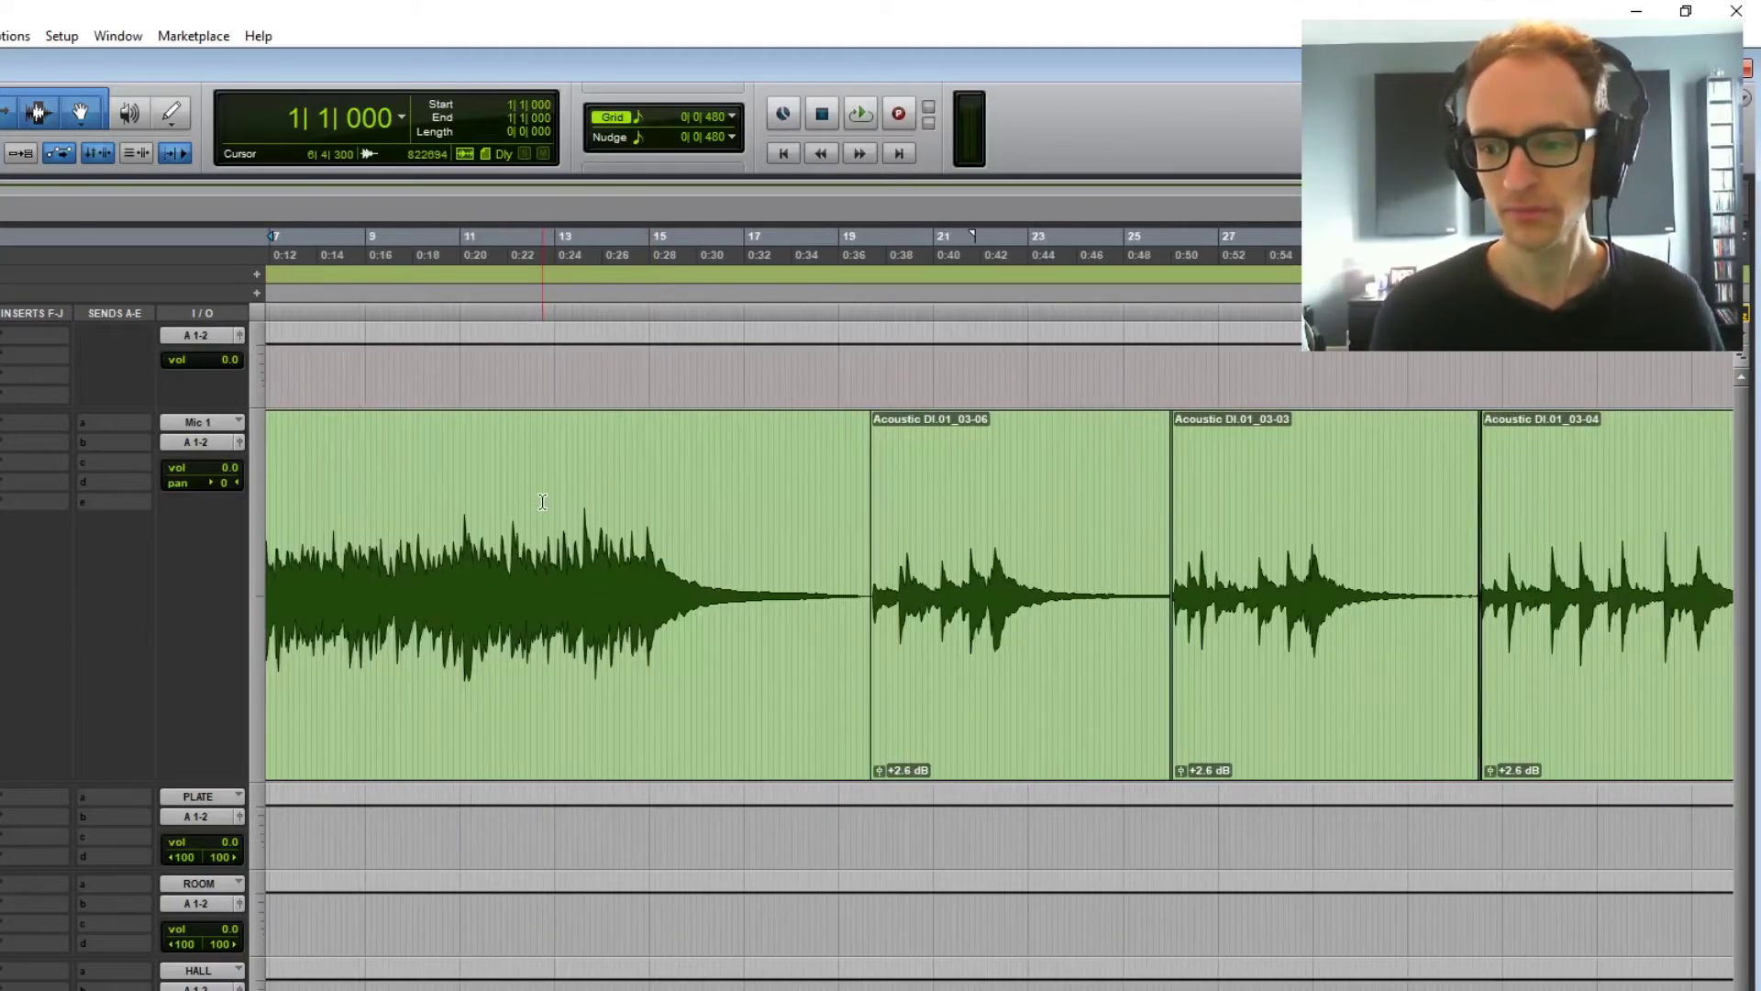
scroll(542, 501, right, 10)
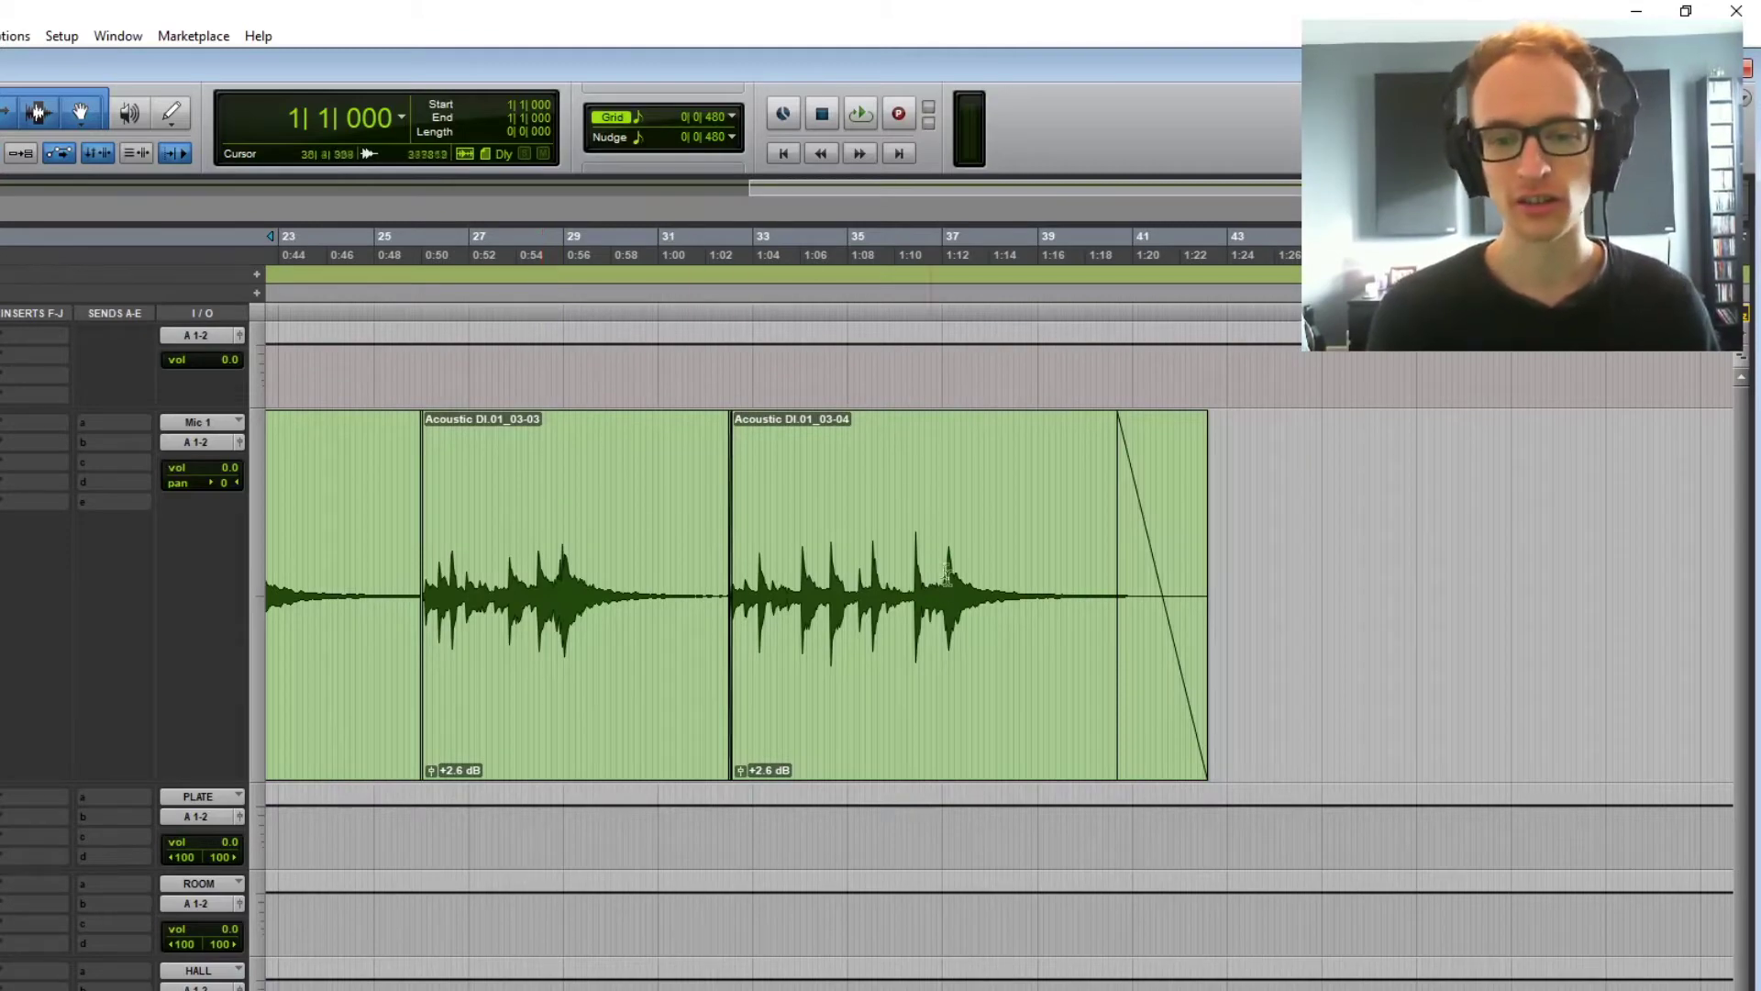
click(748, 532)
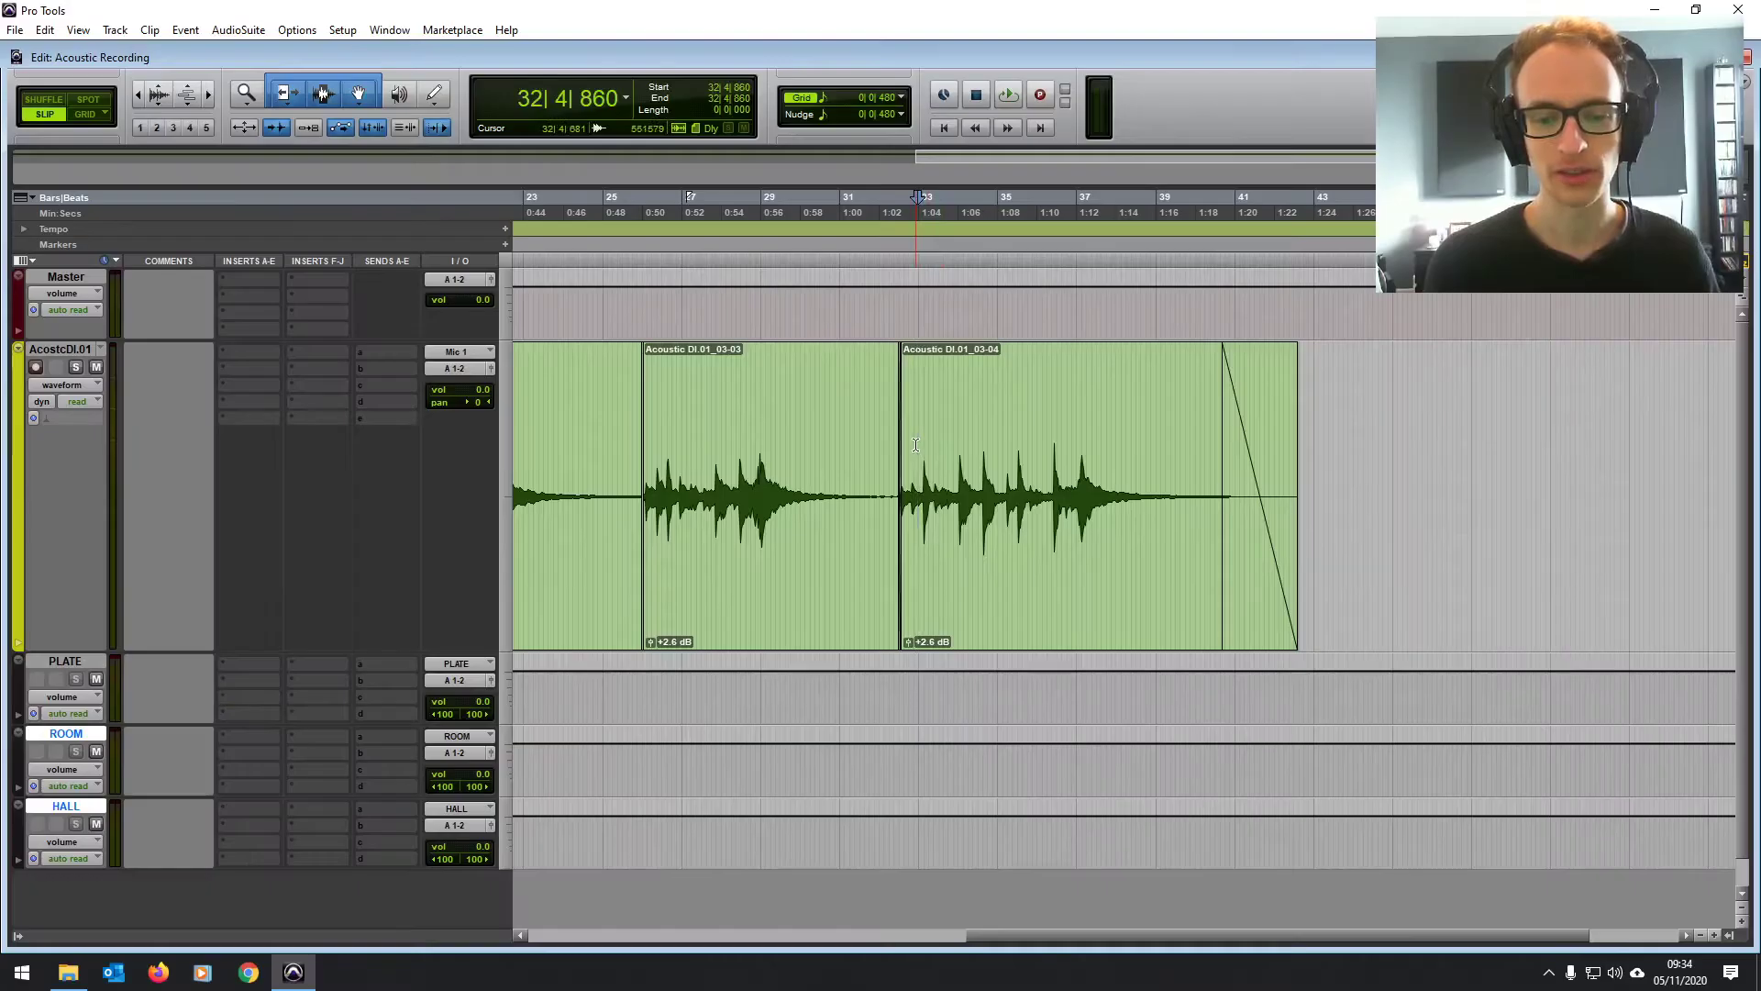
key(space)
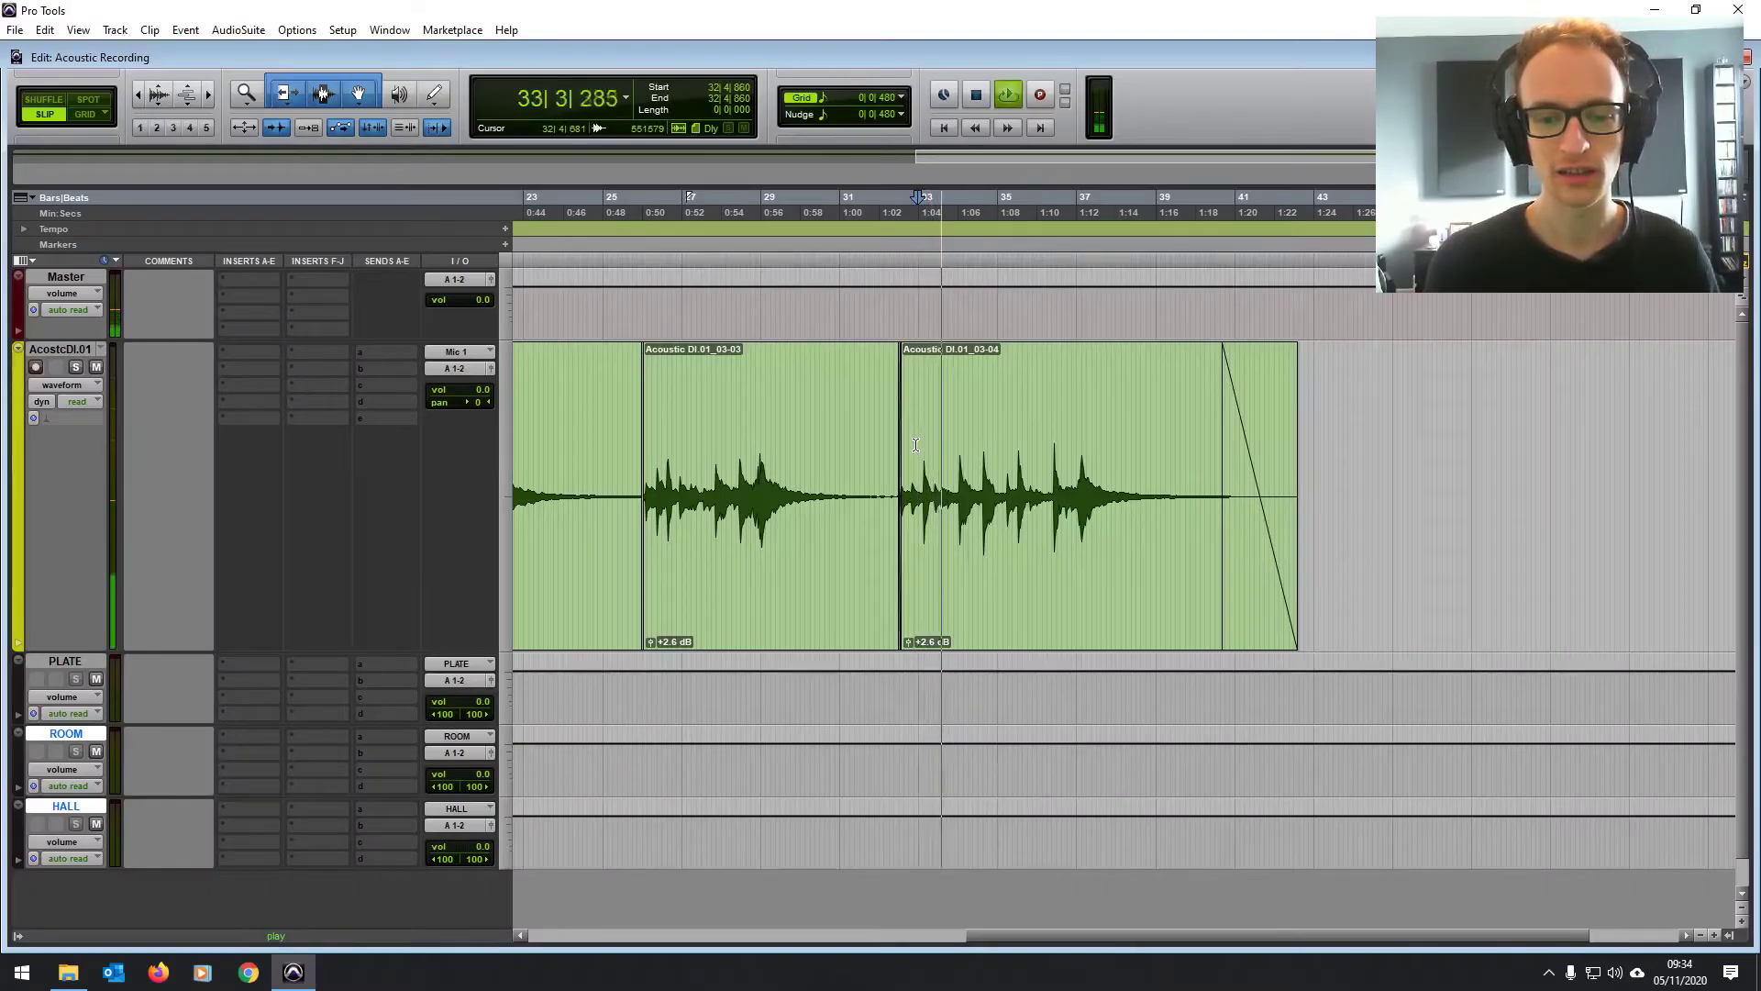
key(space)
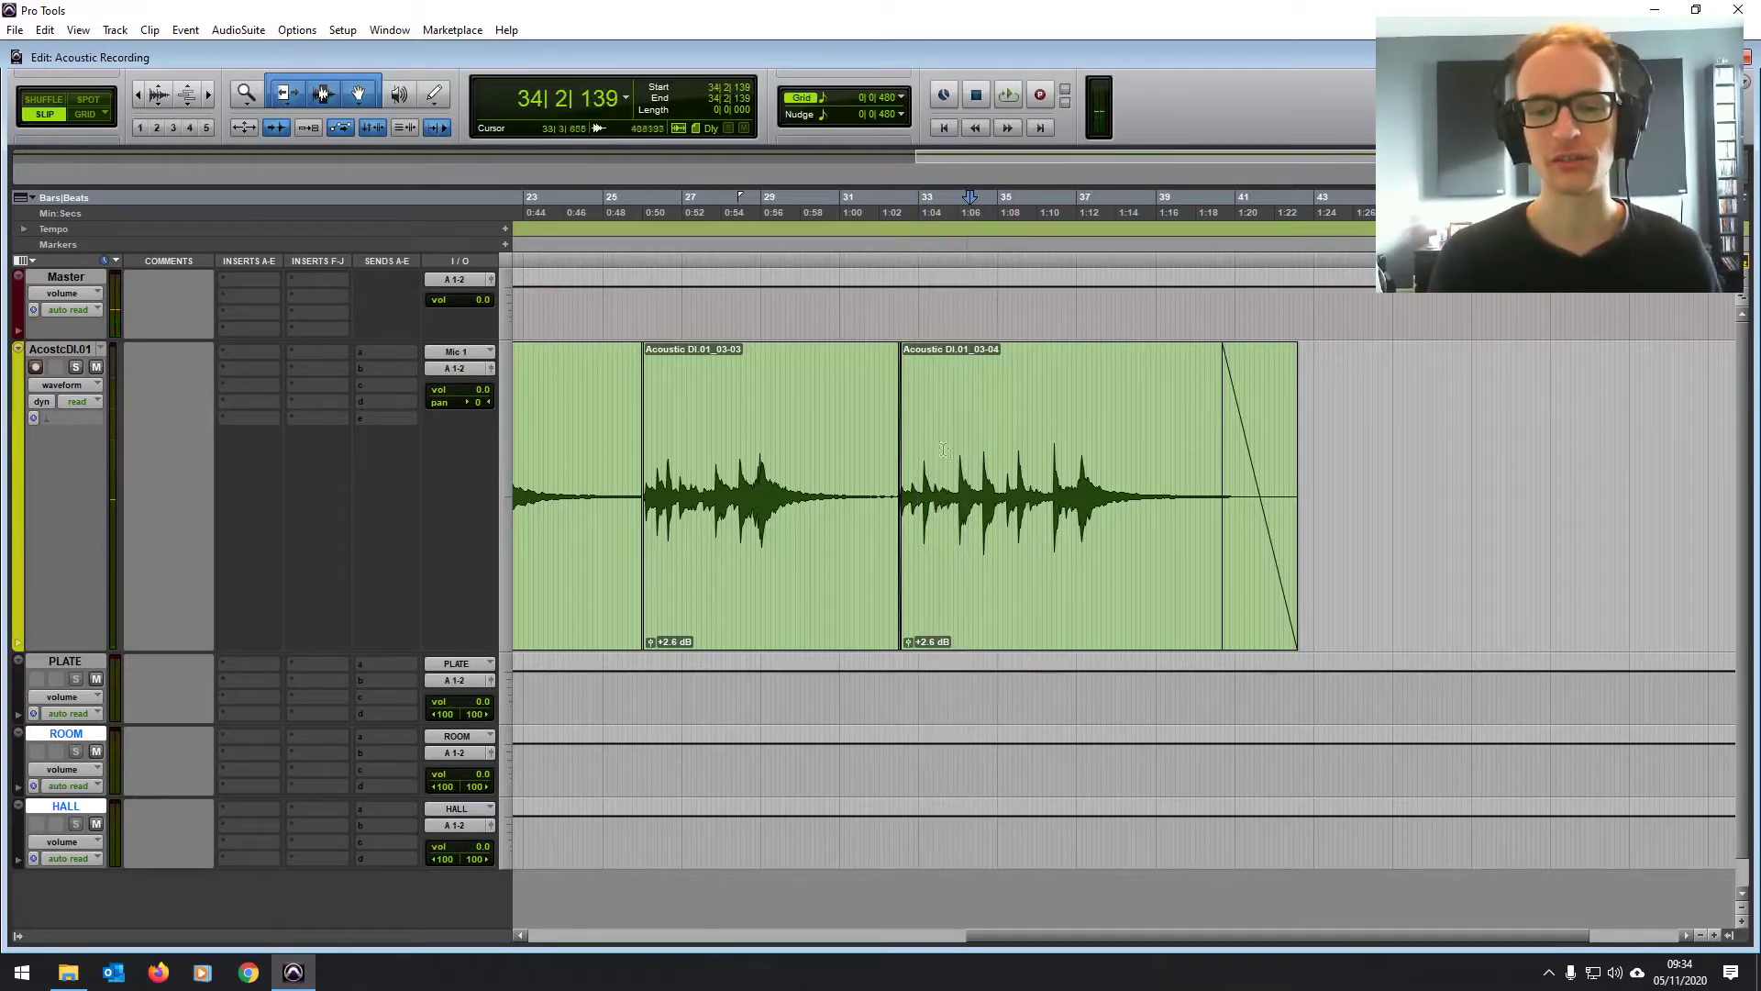
Step: Select only the PLATE track, and highlight the first clip's strummed passage from the session start to about bar 15
scroll(833, 500, left, 5)
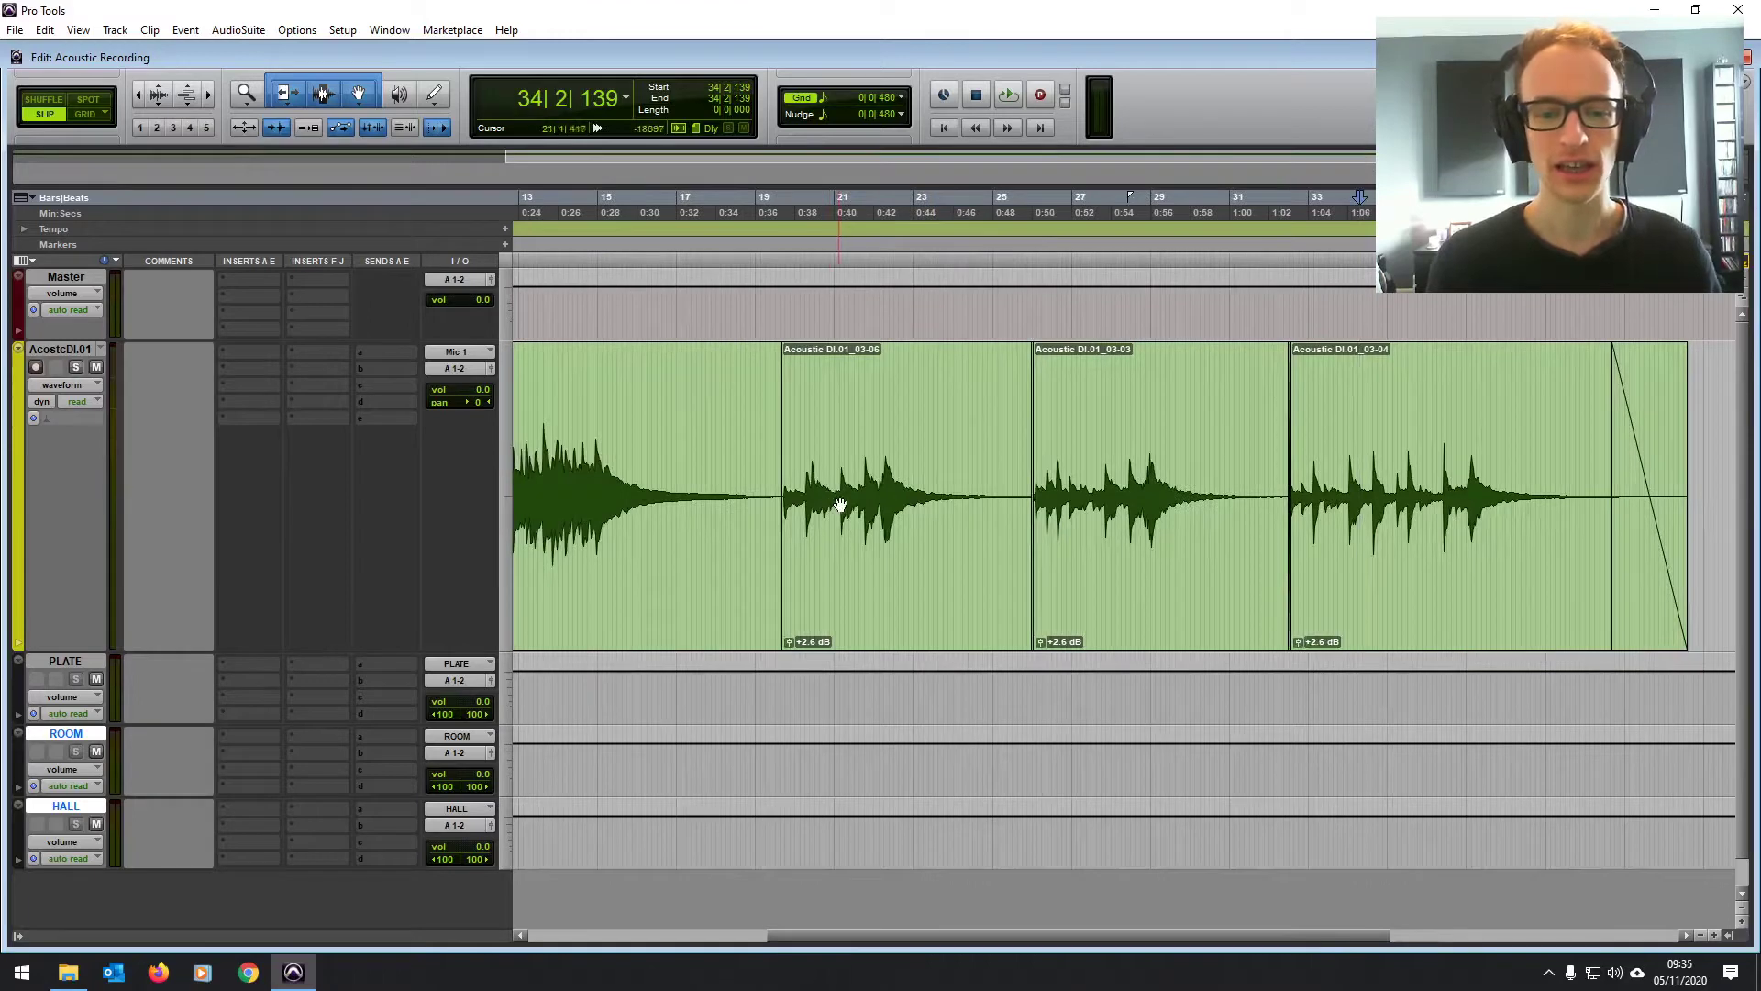
scroll(840, 505, left, 5)
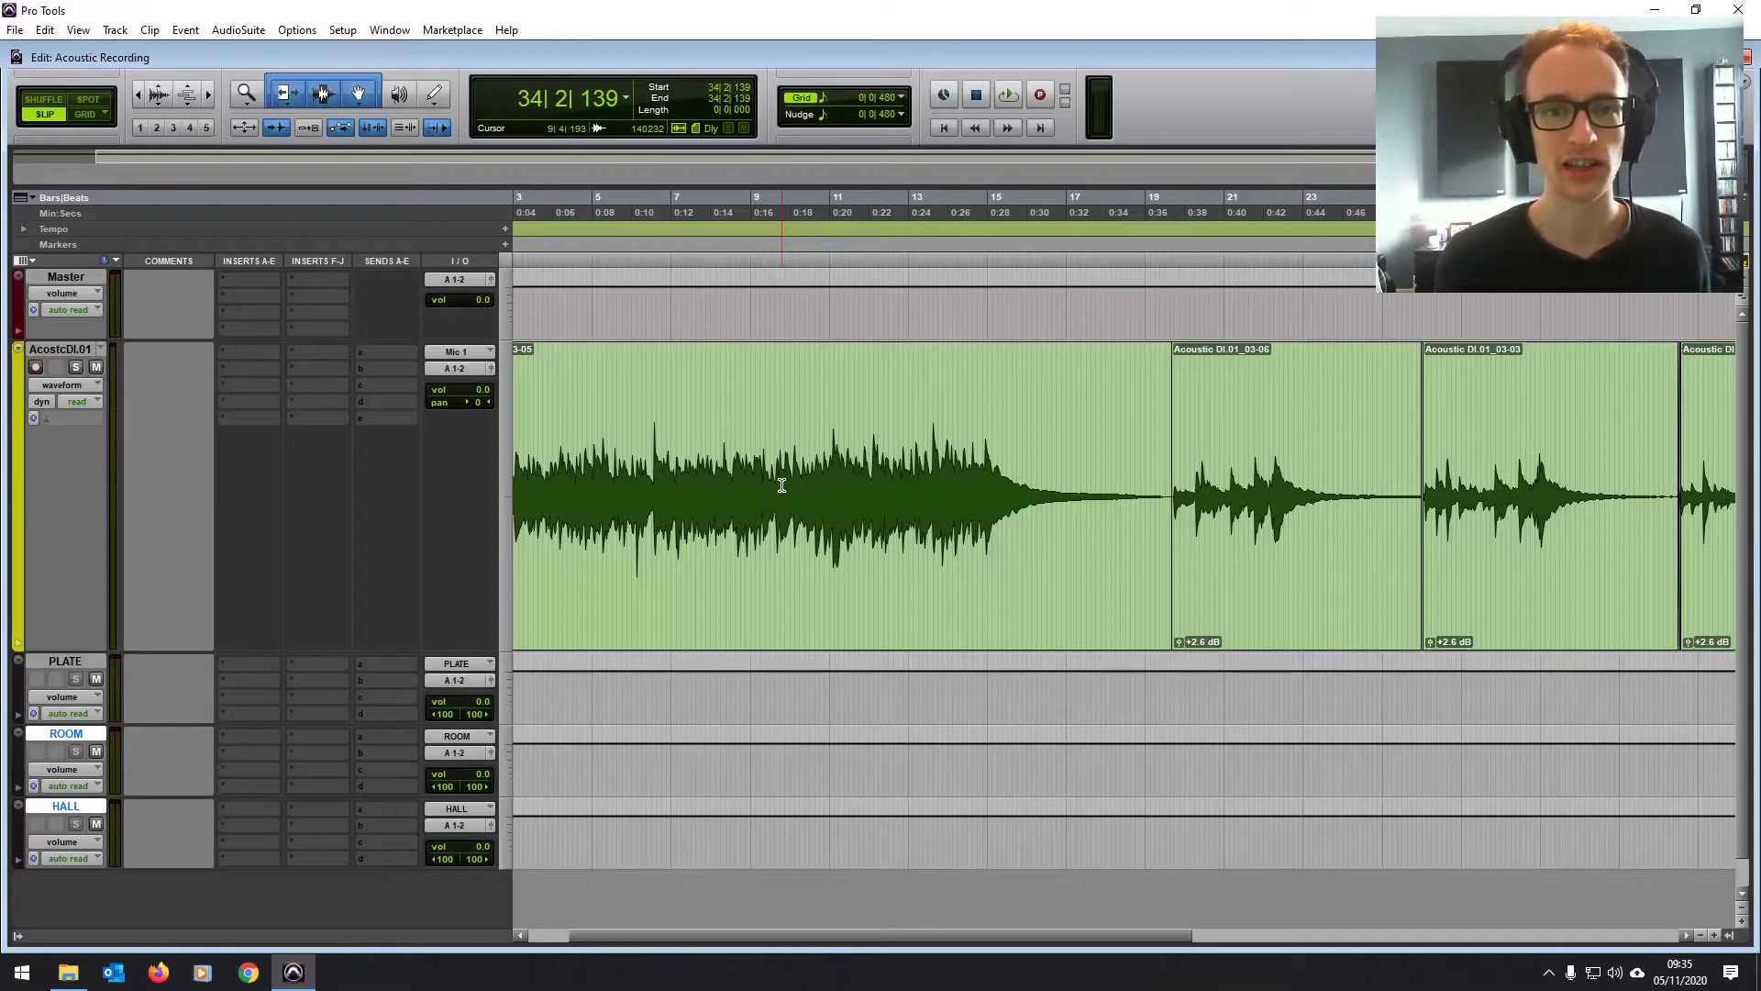
click(65, 661)
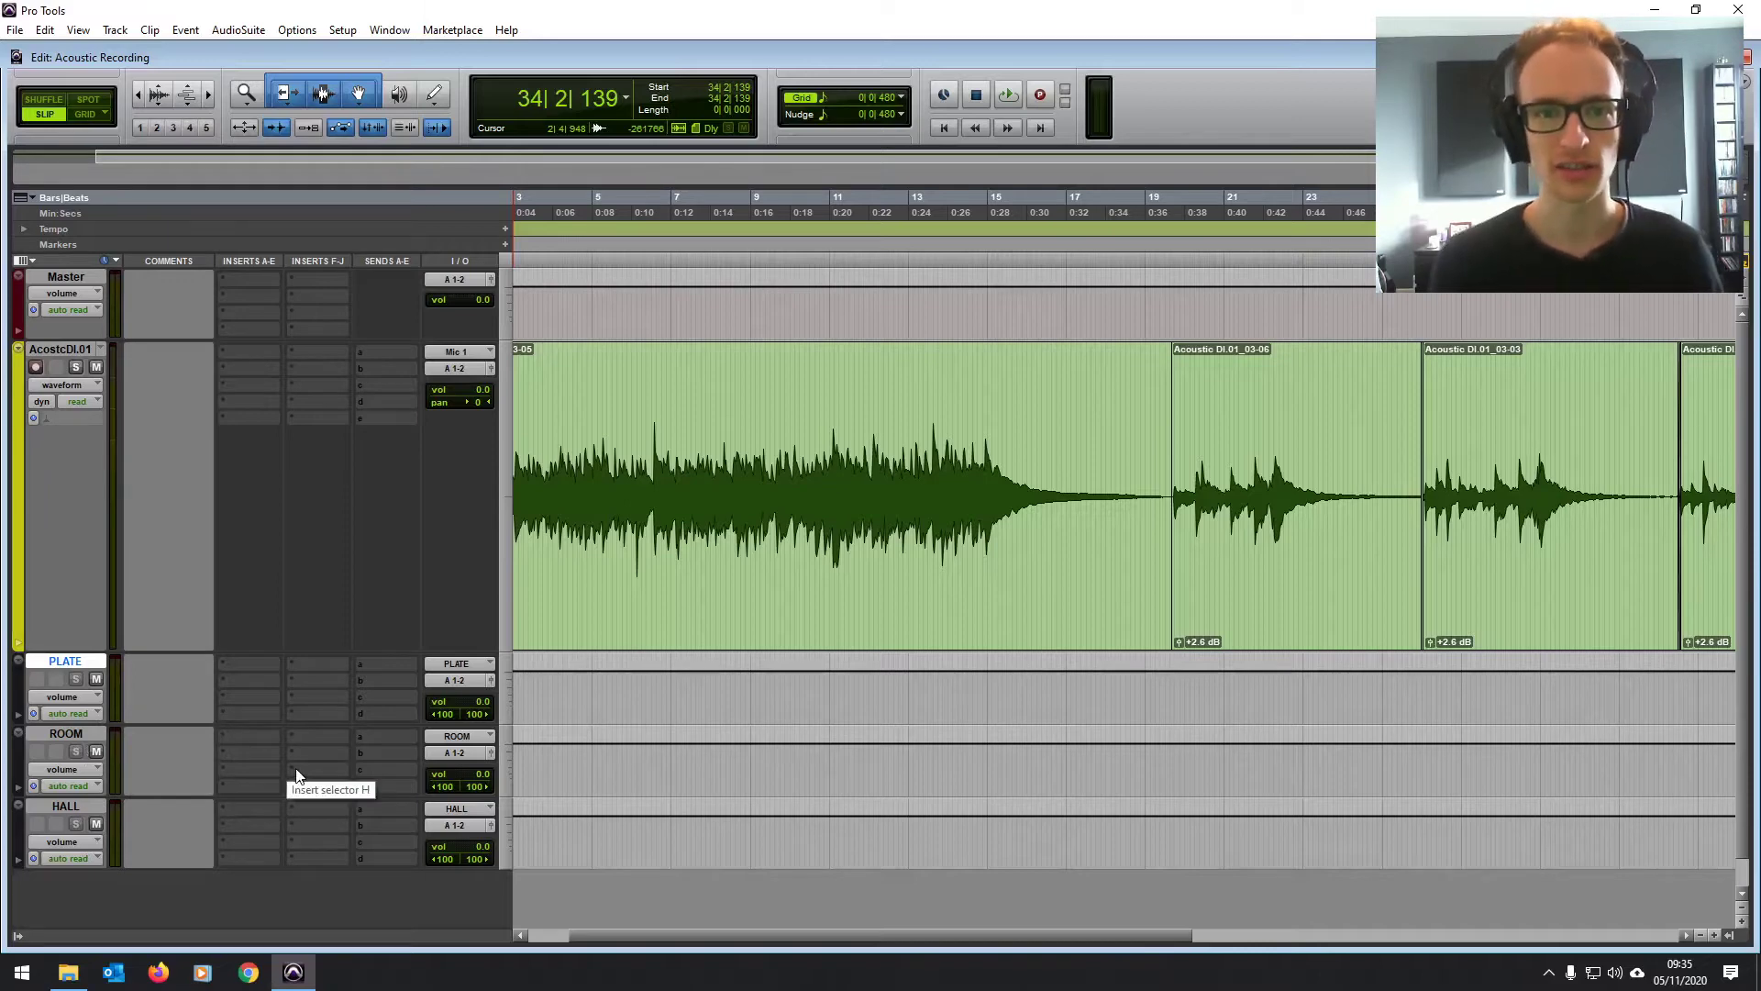
key(Home)
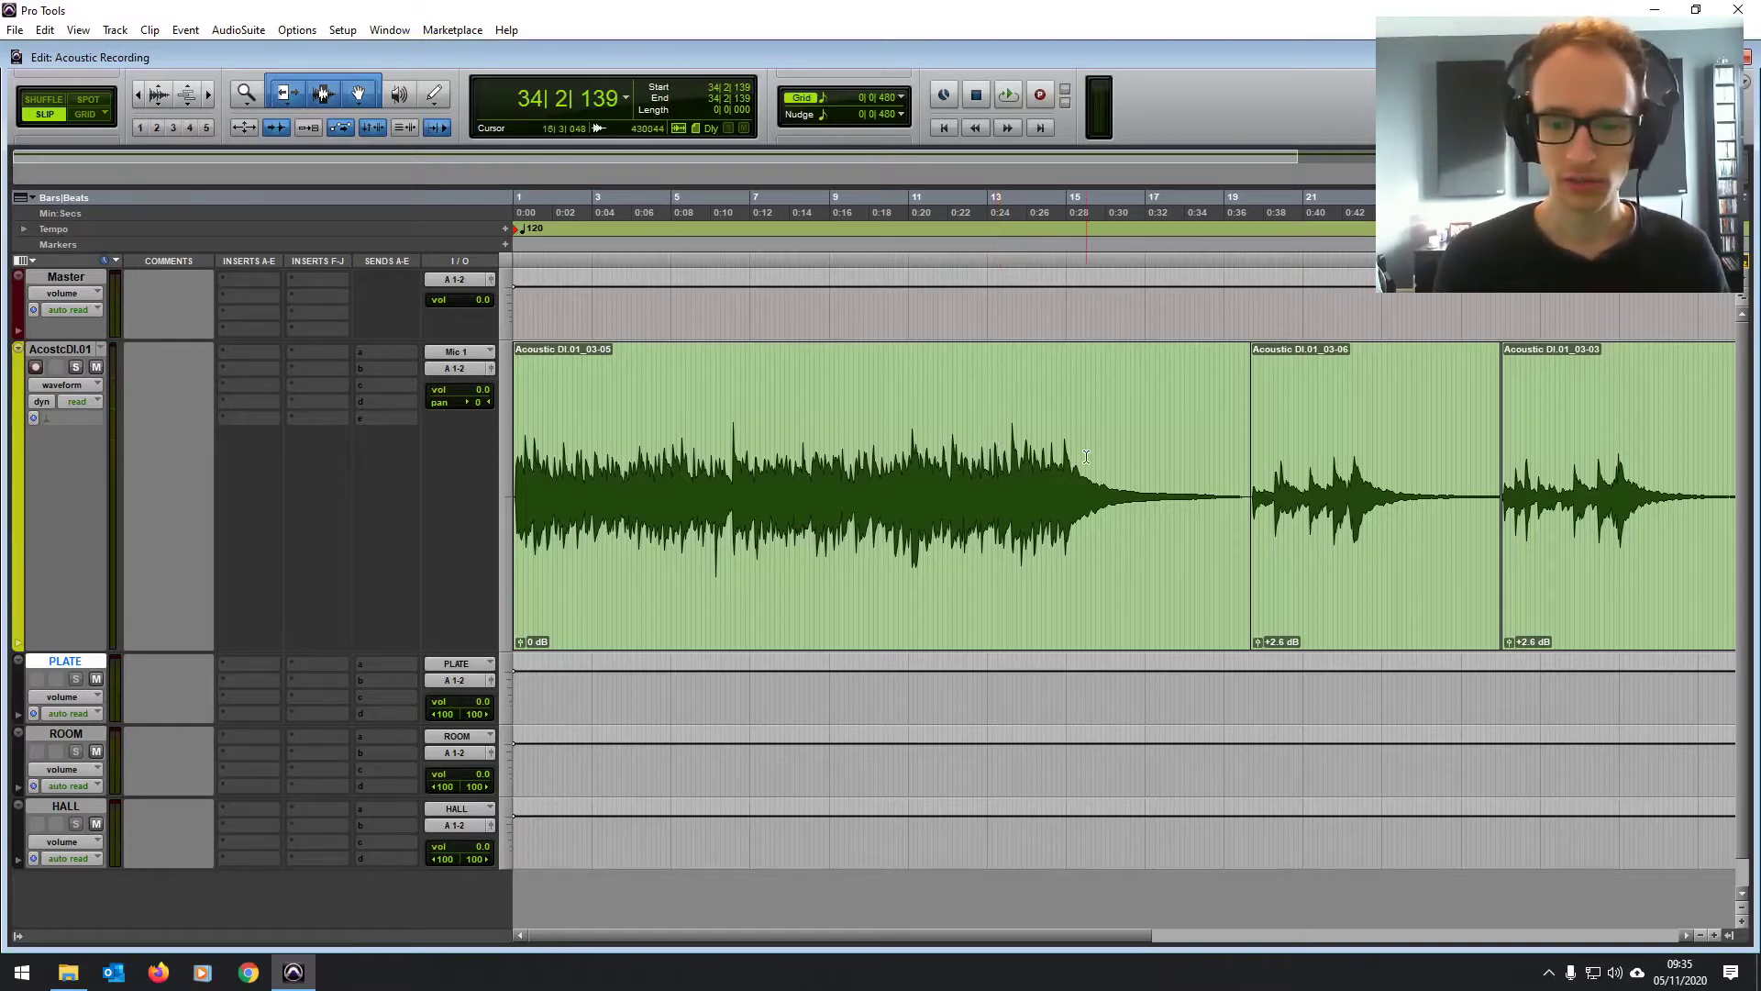
drag(1073, 456, 482, 466)
Step: Insert the mono EQ3 7-Band plug-in in the acoustic DI track's first insert slot and reposition its window
click(259, 353)
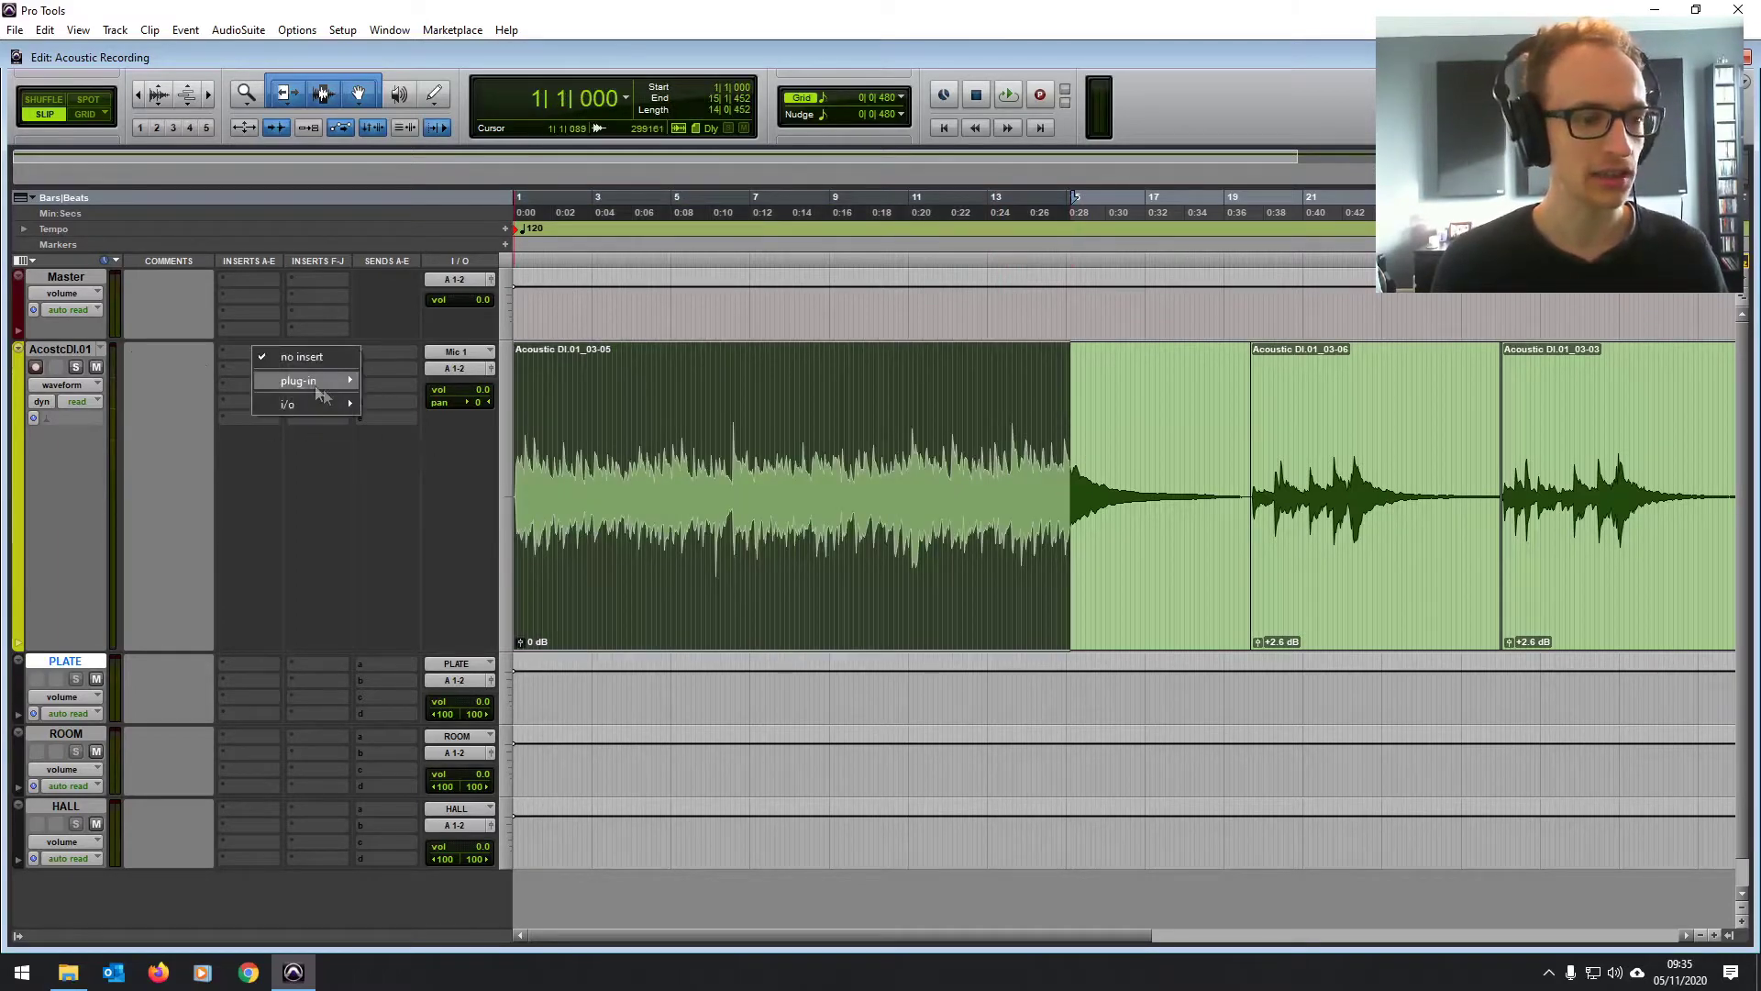
mouse_move(321, 393)
mouse_move(421, 379)
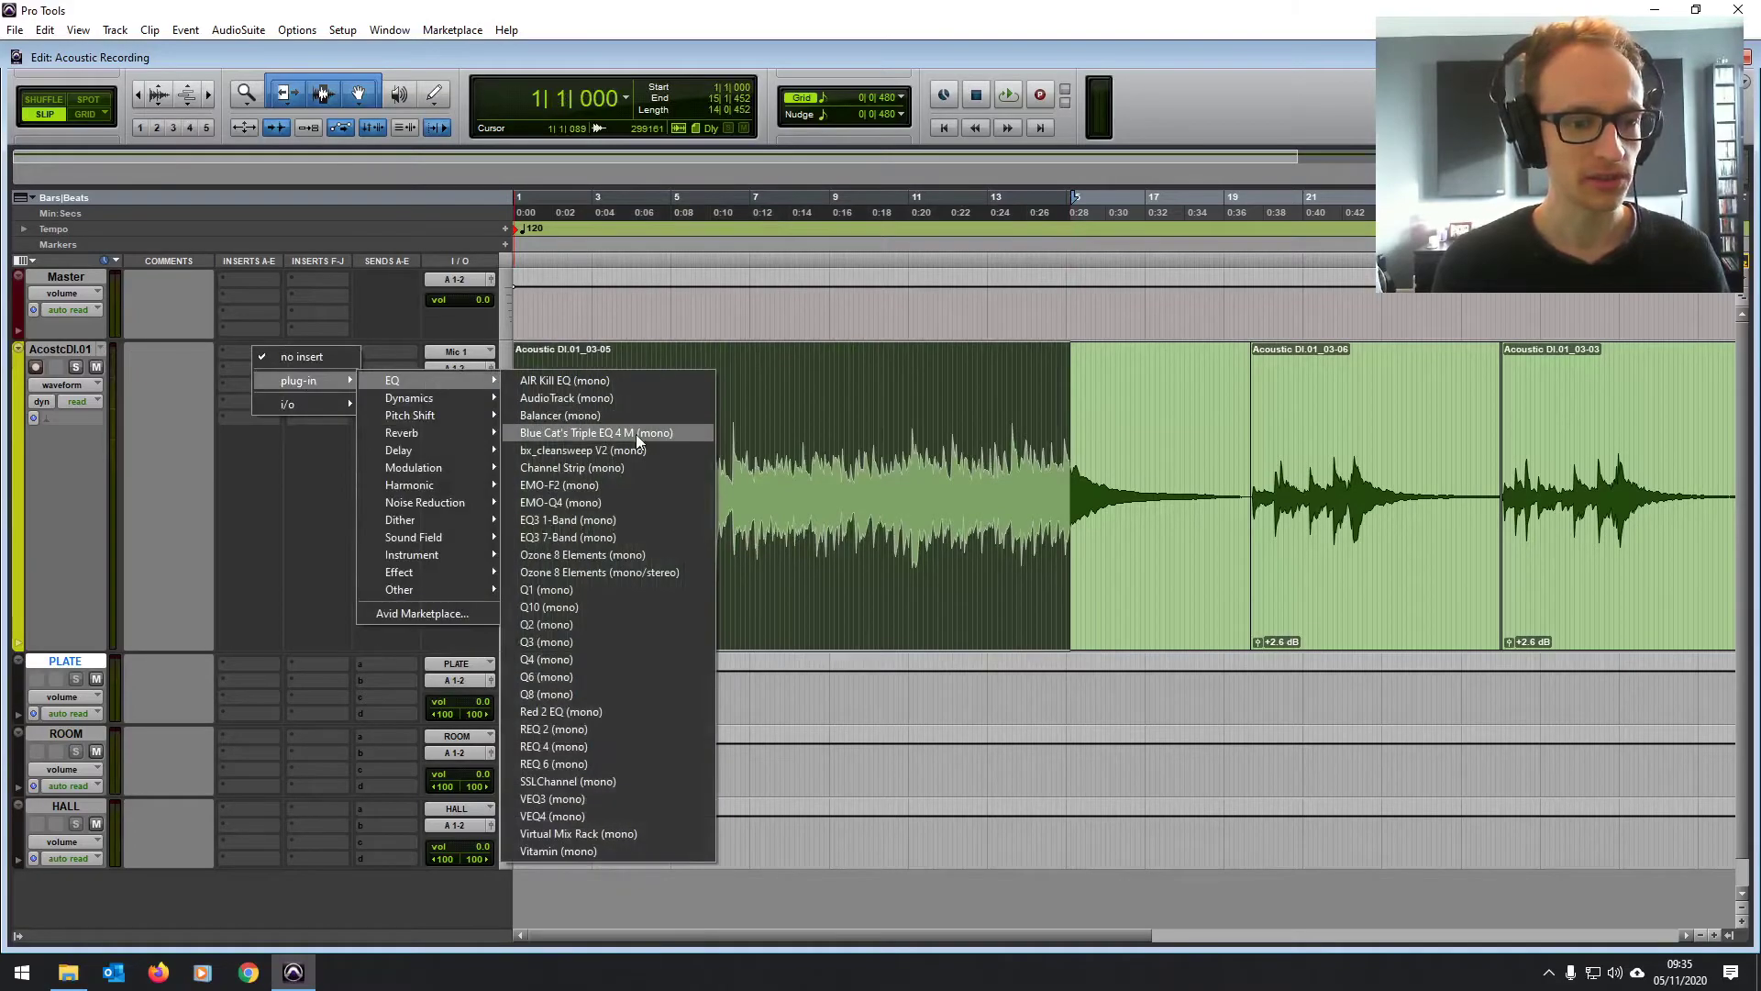
click(594, 537)
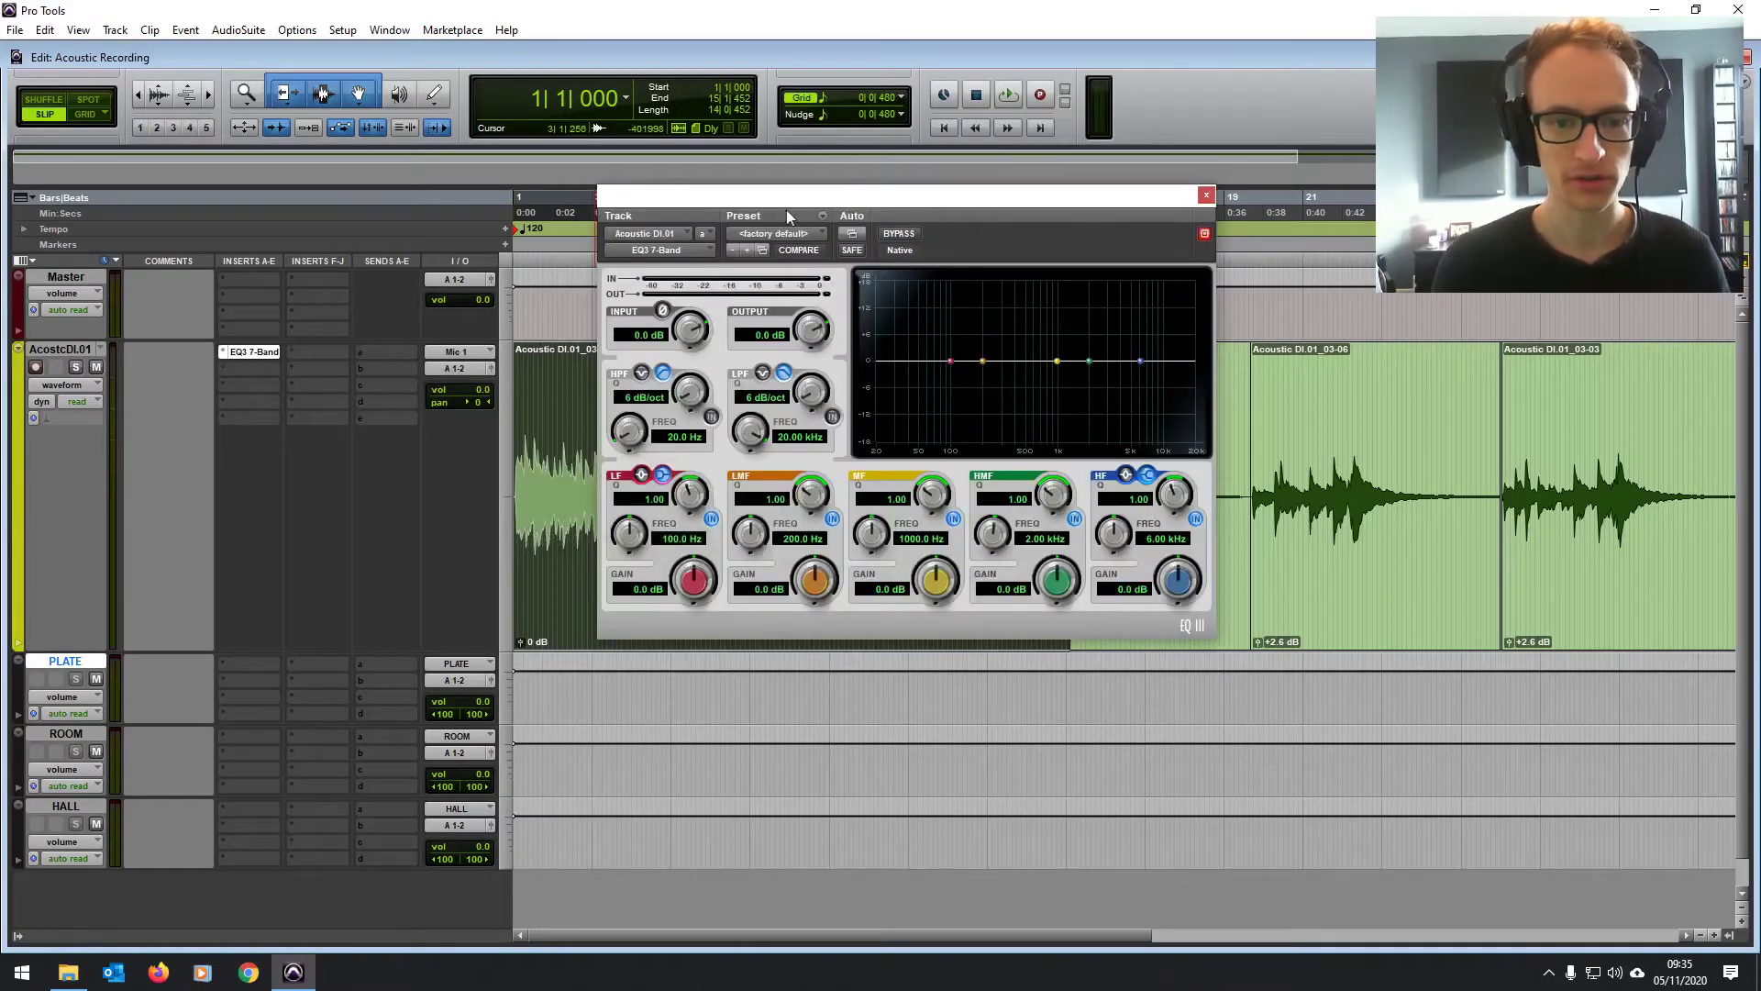
drag(785, 209, 806, 248)
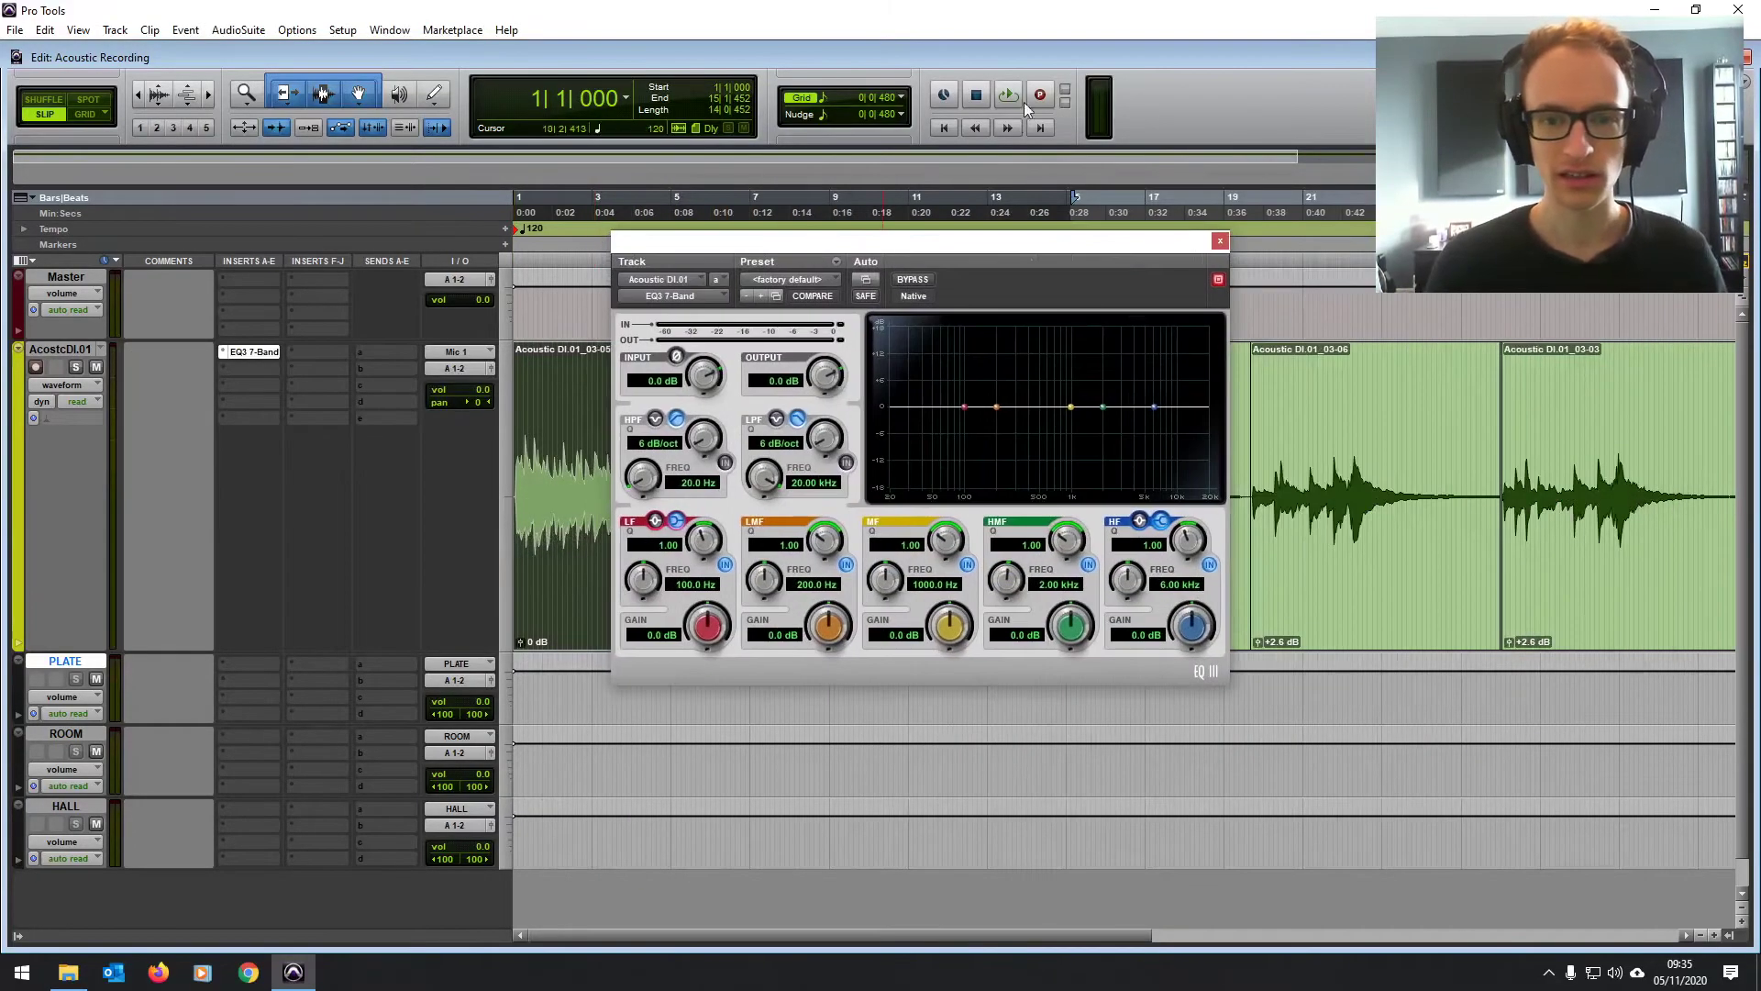
Step: Listen to the selected strummed passage through the flat EQ
click(1008, 94)
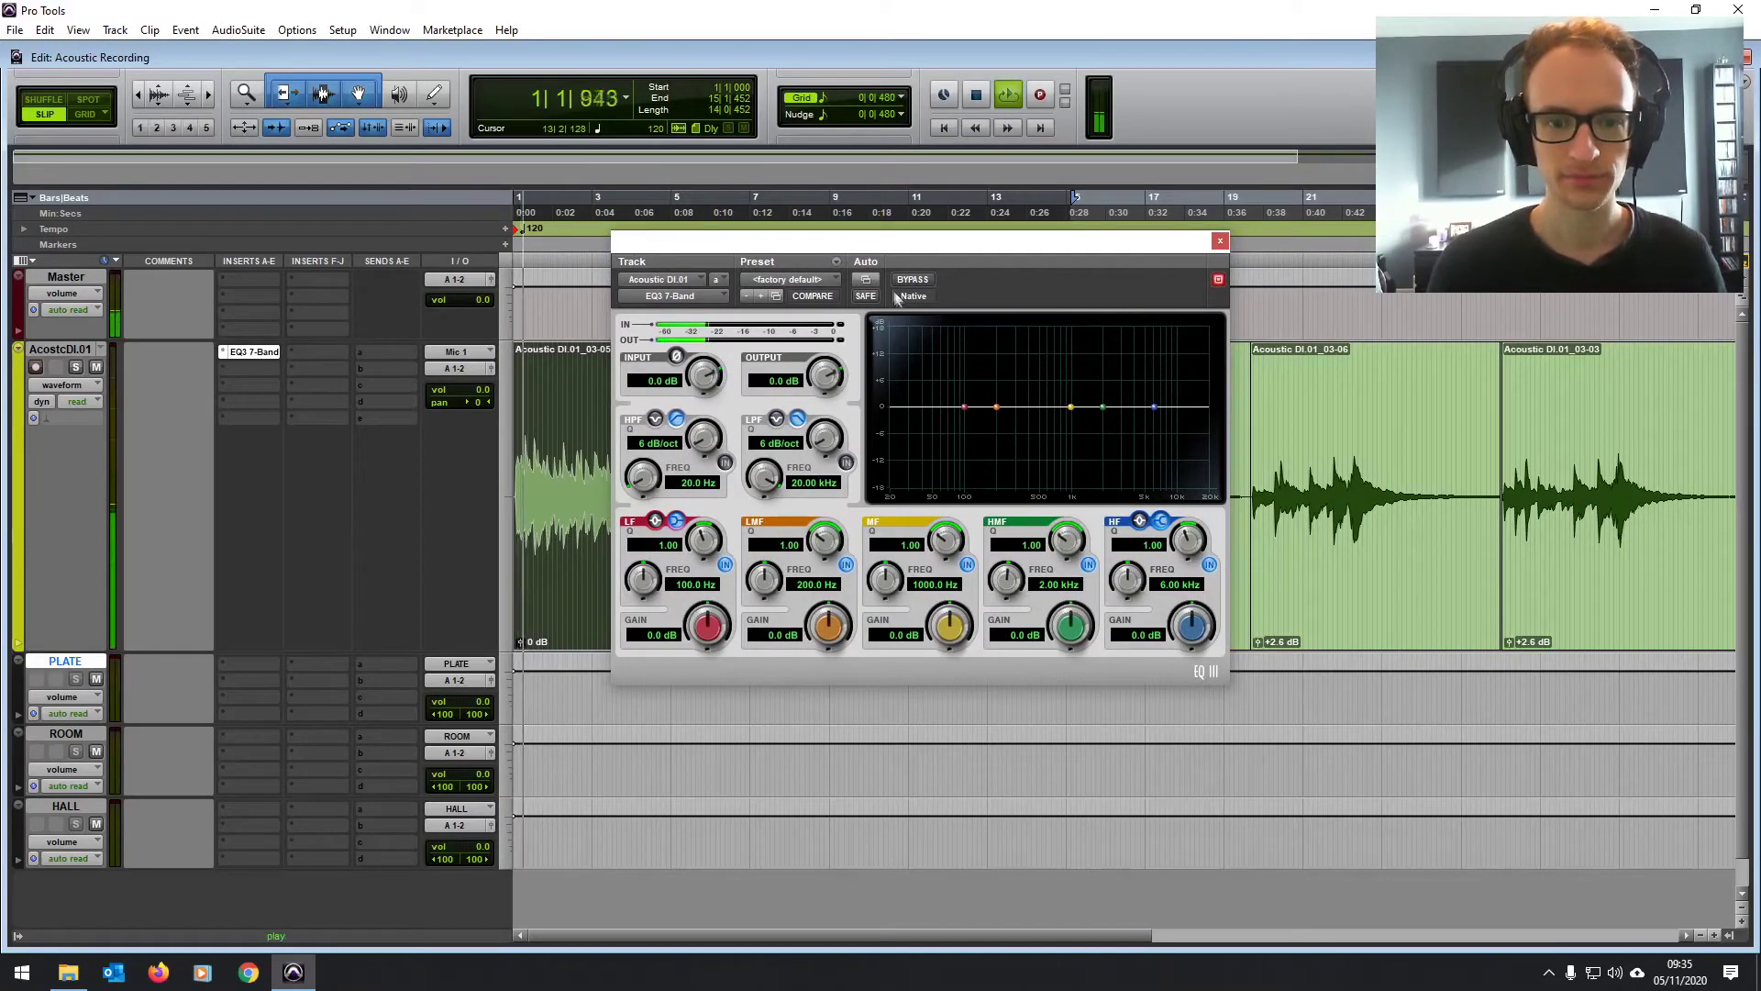
drag(874, 246, 818, 224)
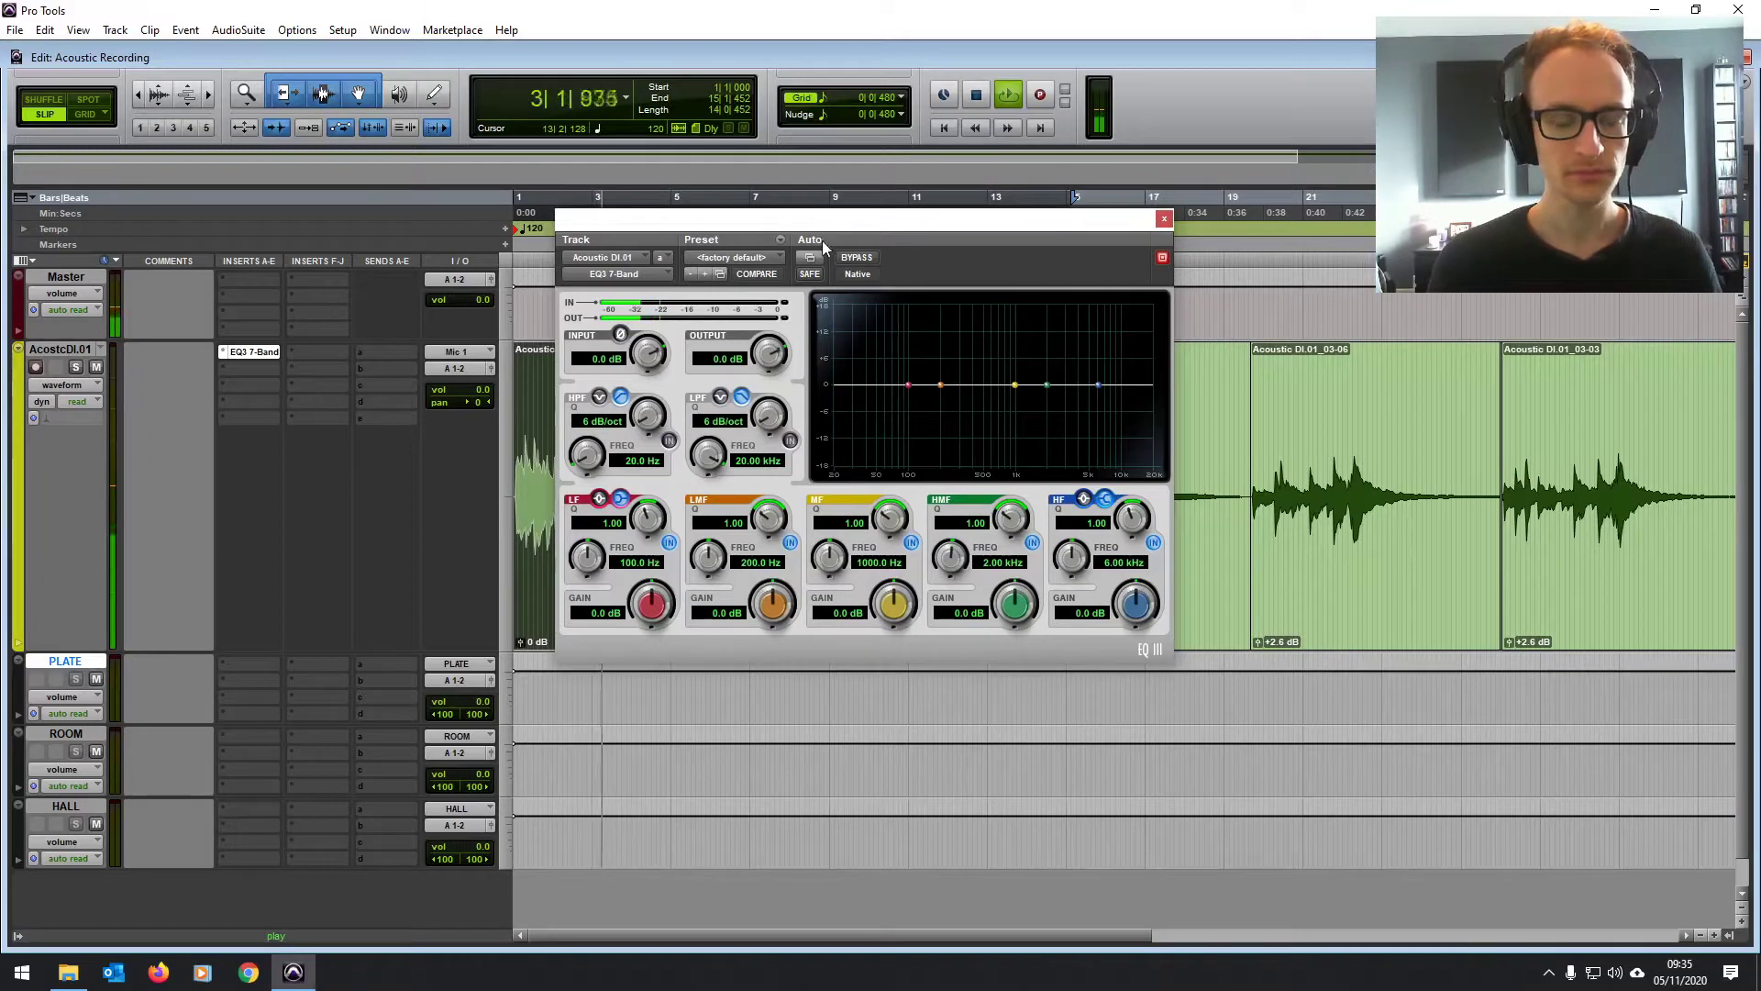
key(space)
Step: Enable the EQ's high-pass filter with a 12 dB/oct slope at about 81.9 Hz and play the track
click(669, 442)
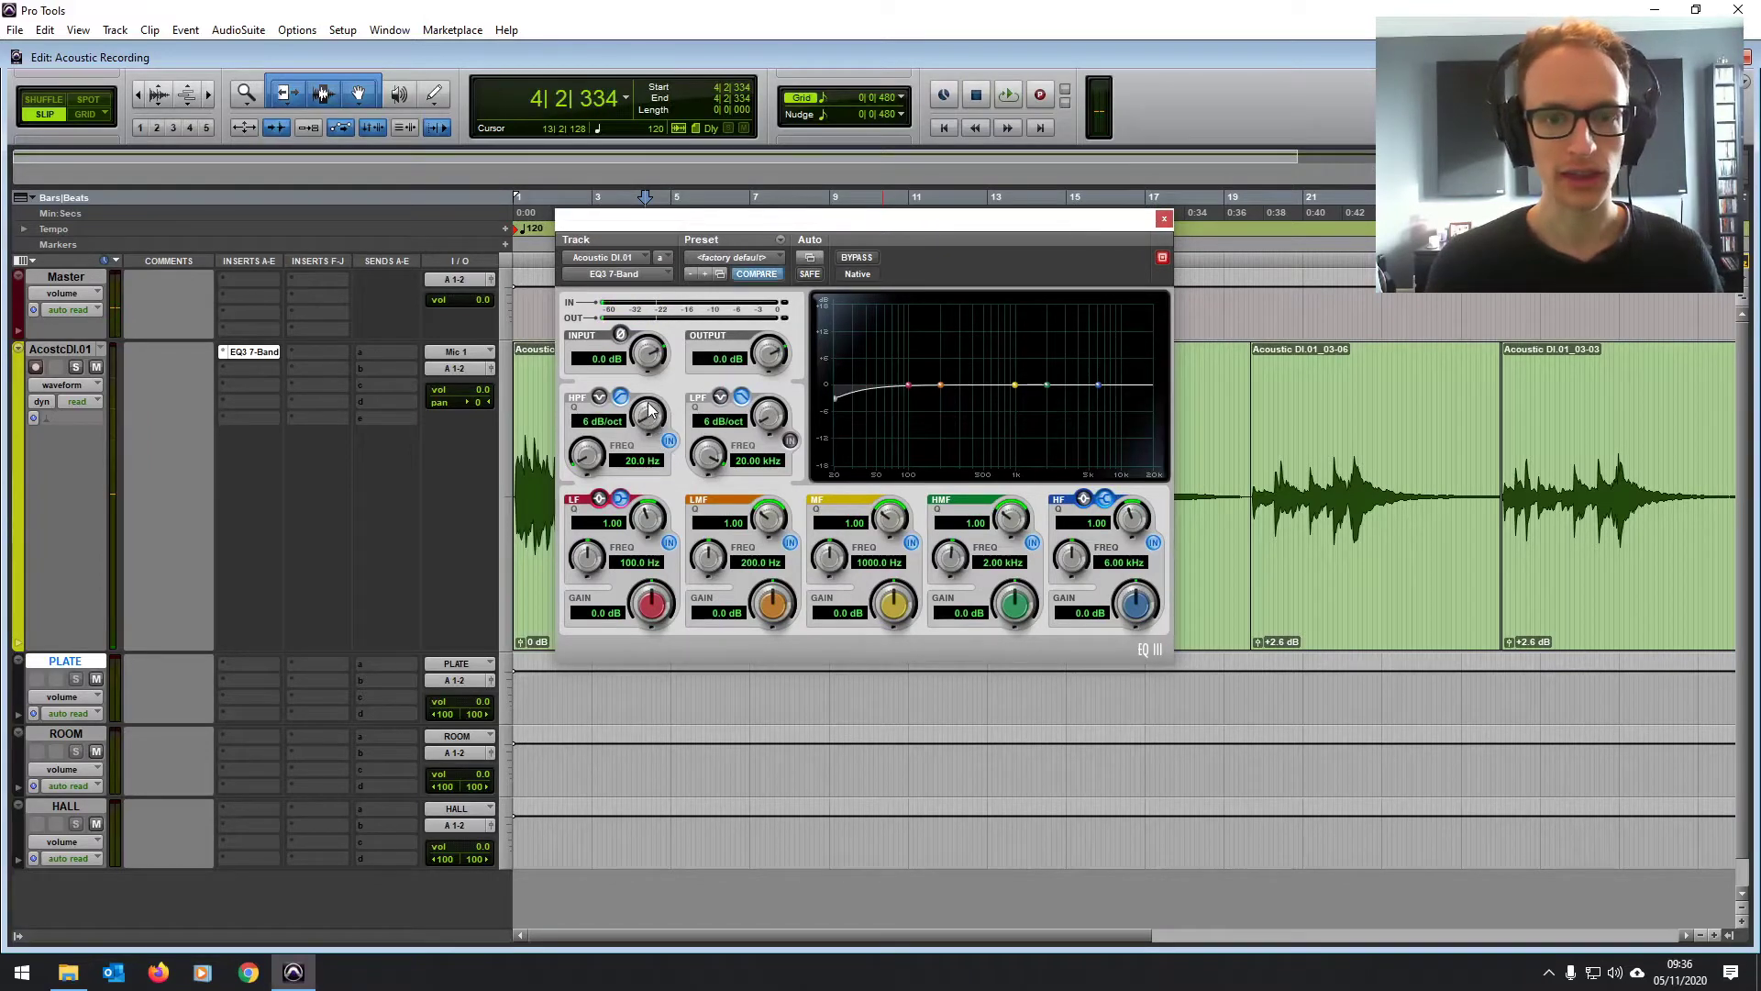
scroll(649, 393, up, 1)
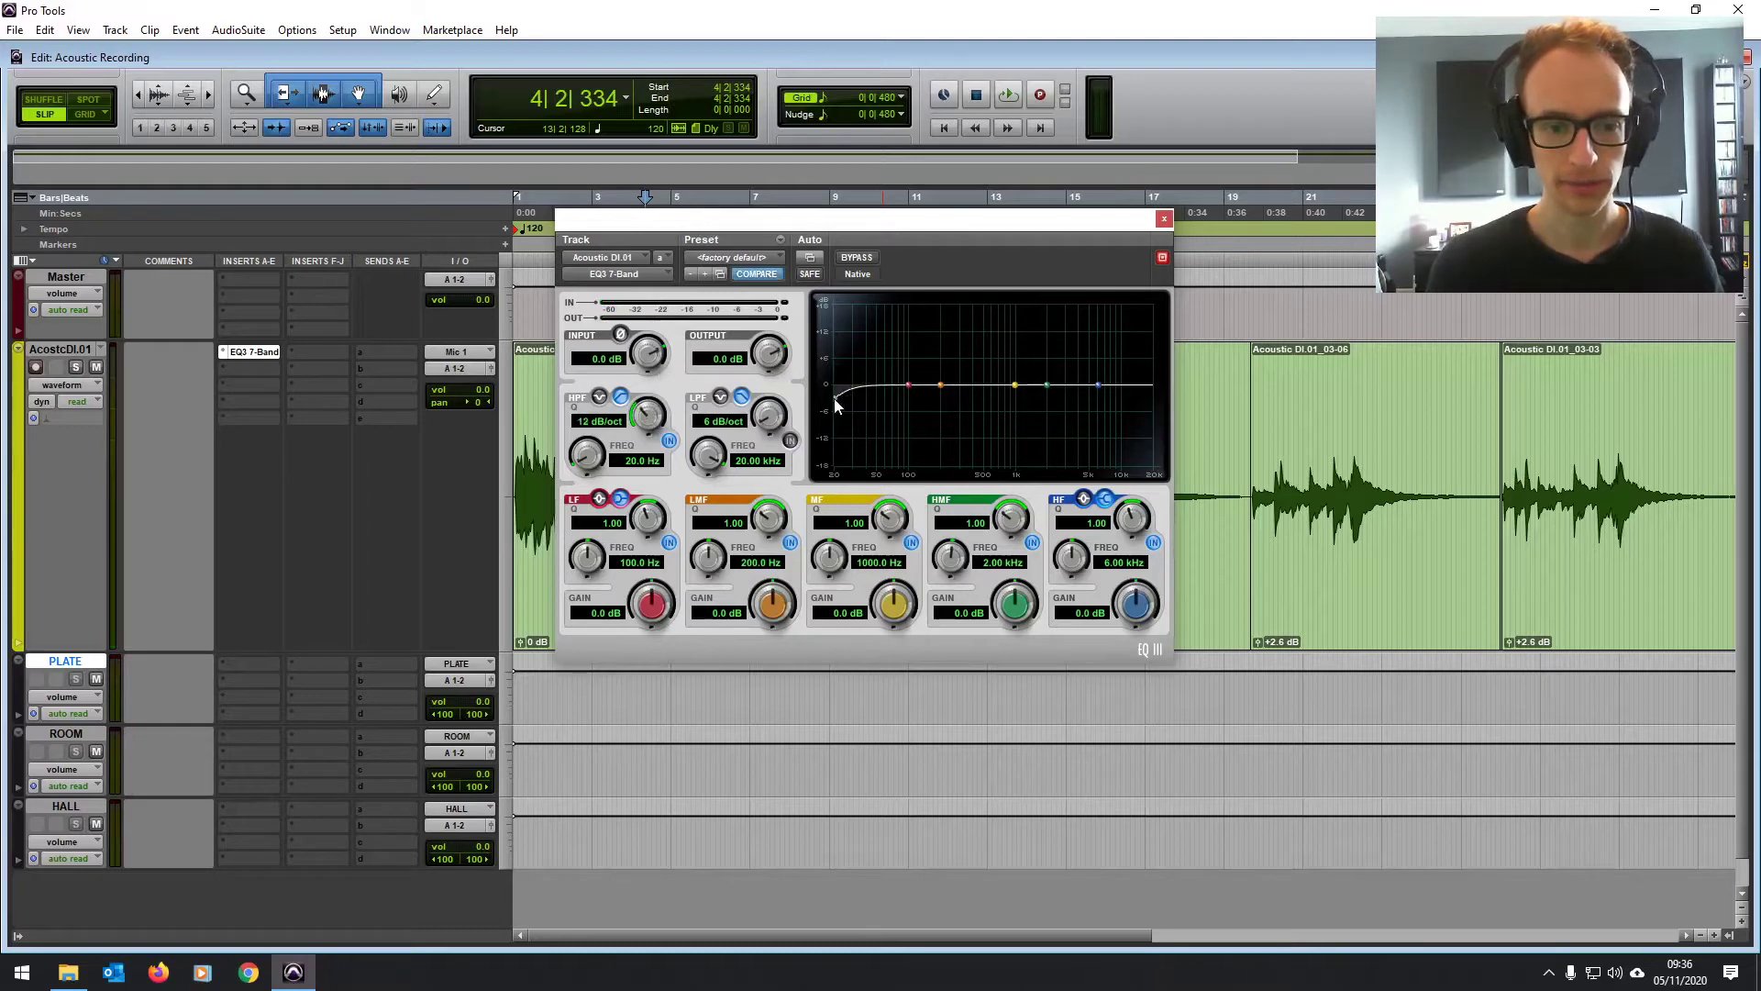
drag(841, 399, 903, 411)
key(space)
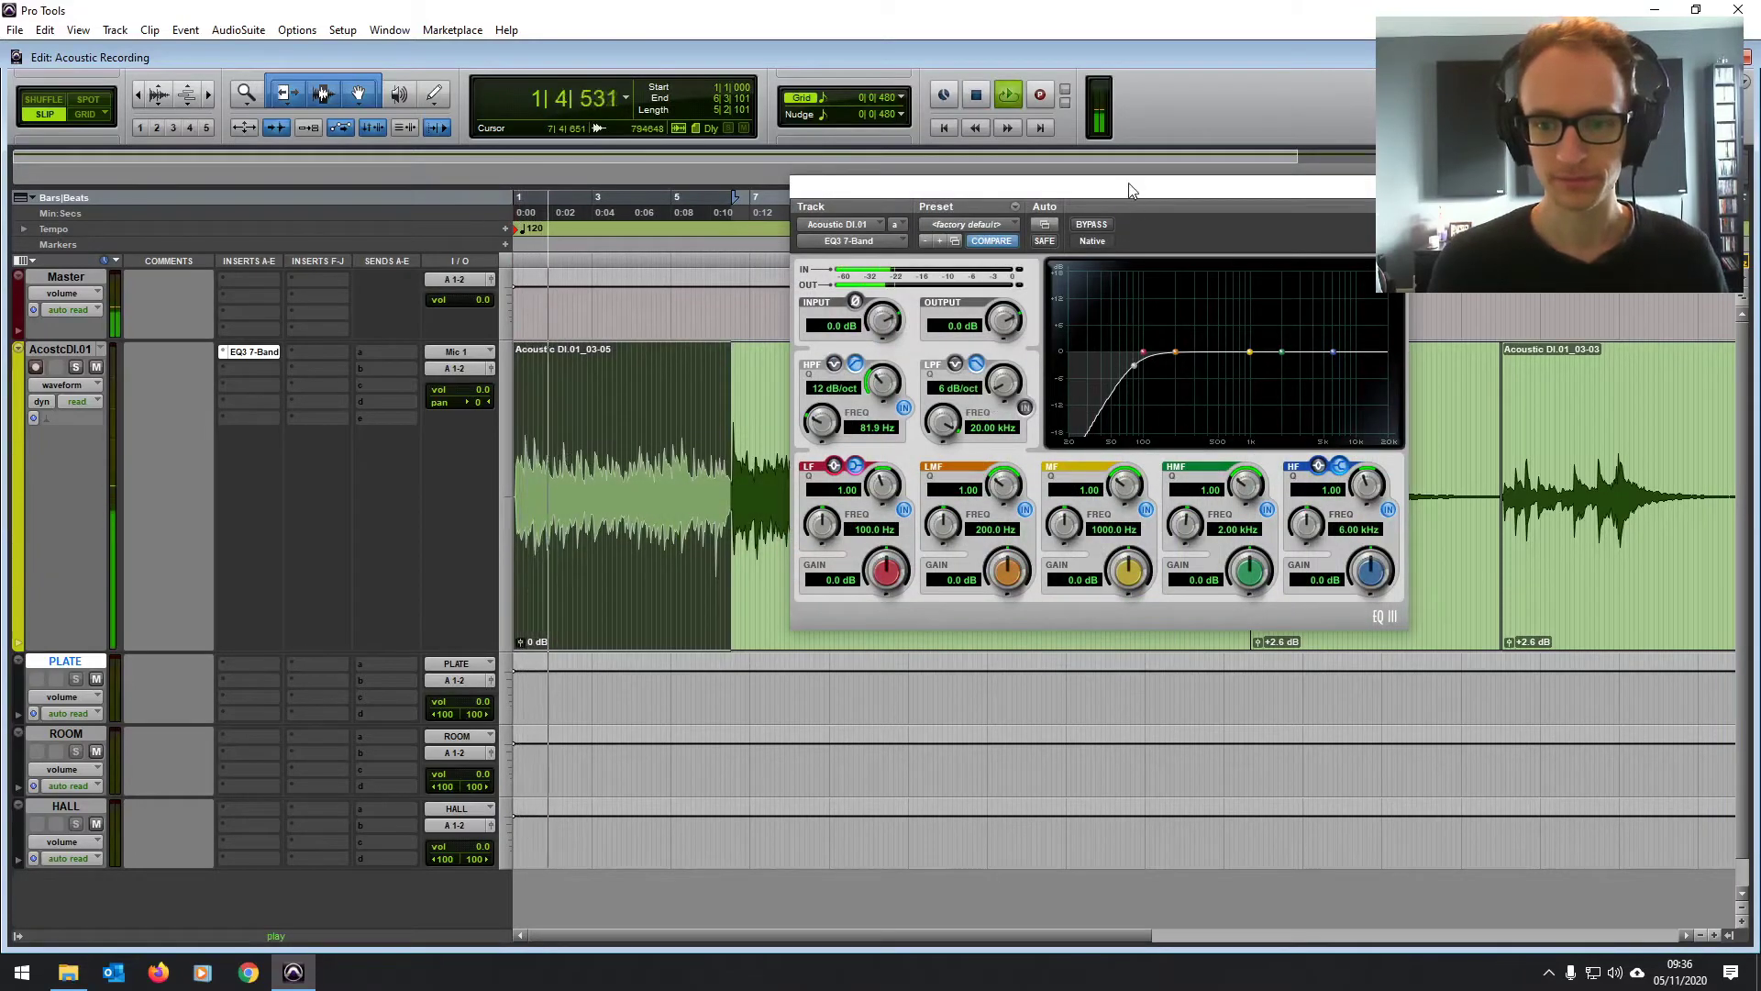
Step: Boost the EQ's LMF band by about 6.1 dB at 174.1 Hz with a Q of 1.71, comparing it with the band switched off
drag(1130, 187, 1080, 202)
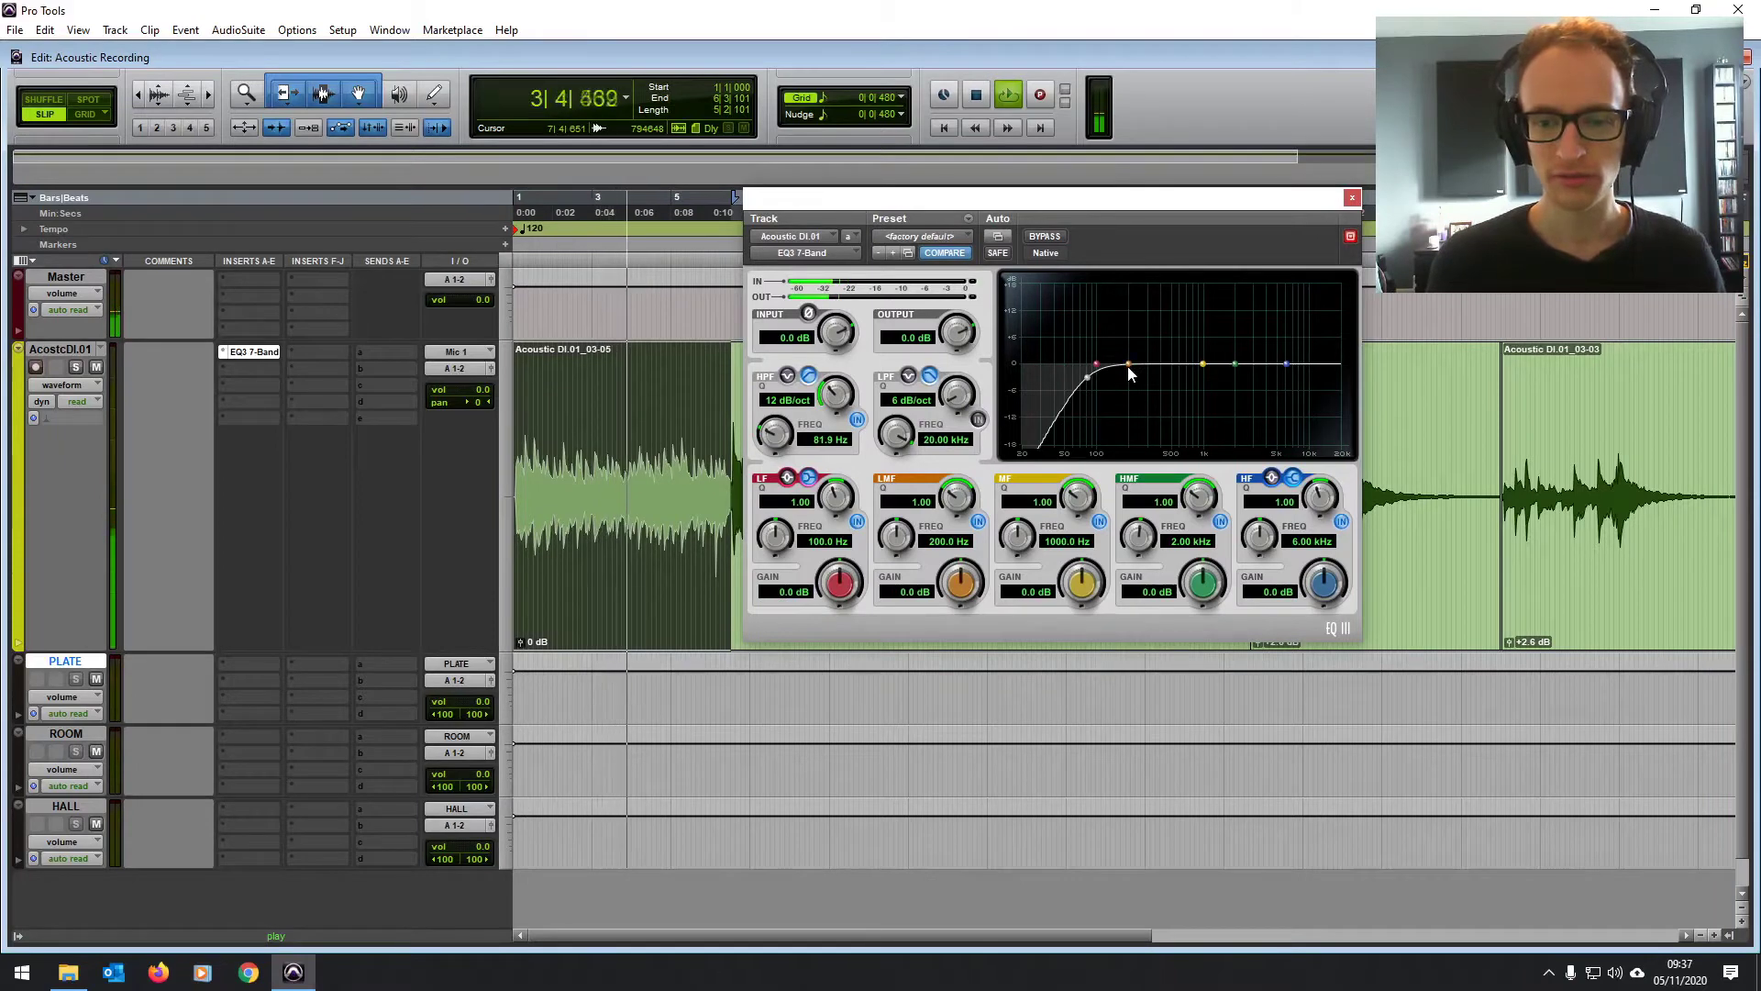
drag(1129, 365, 1123, 343)
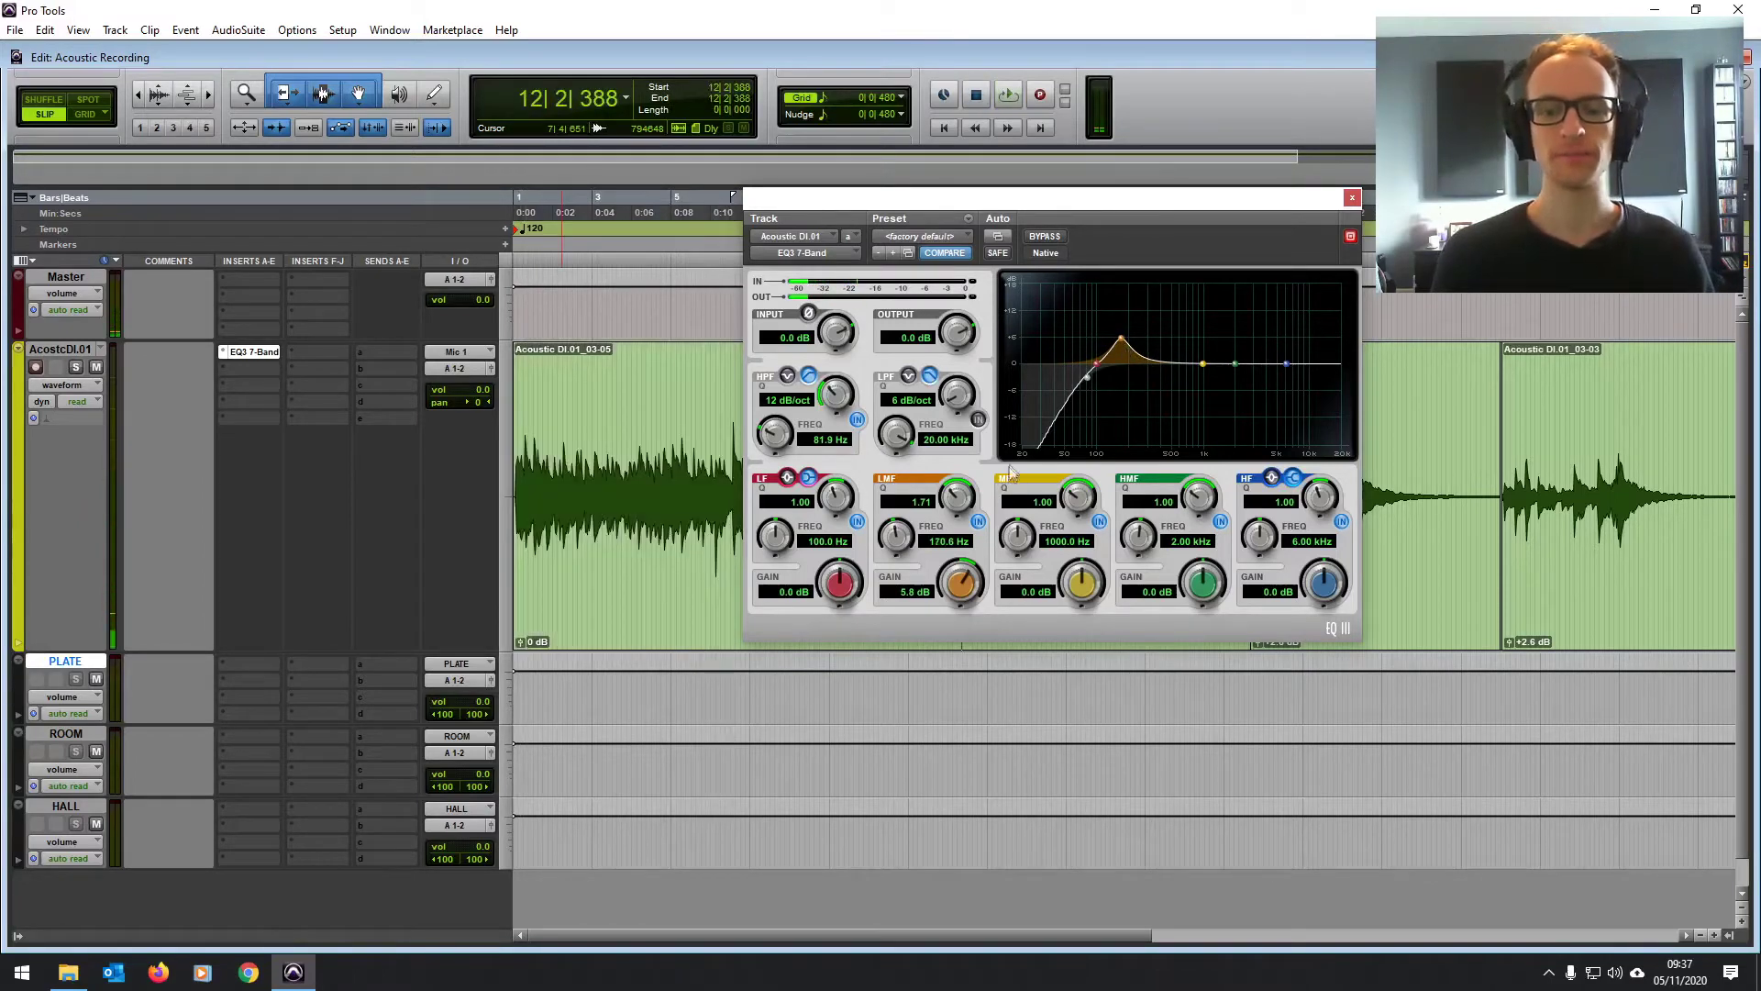
click(979, 522)
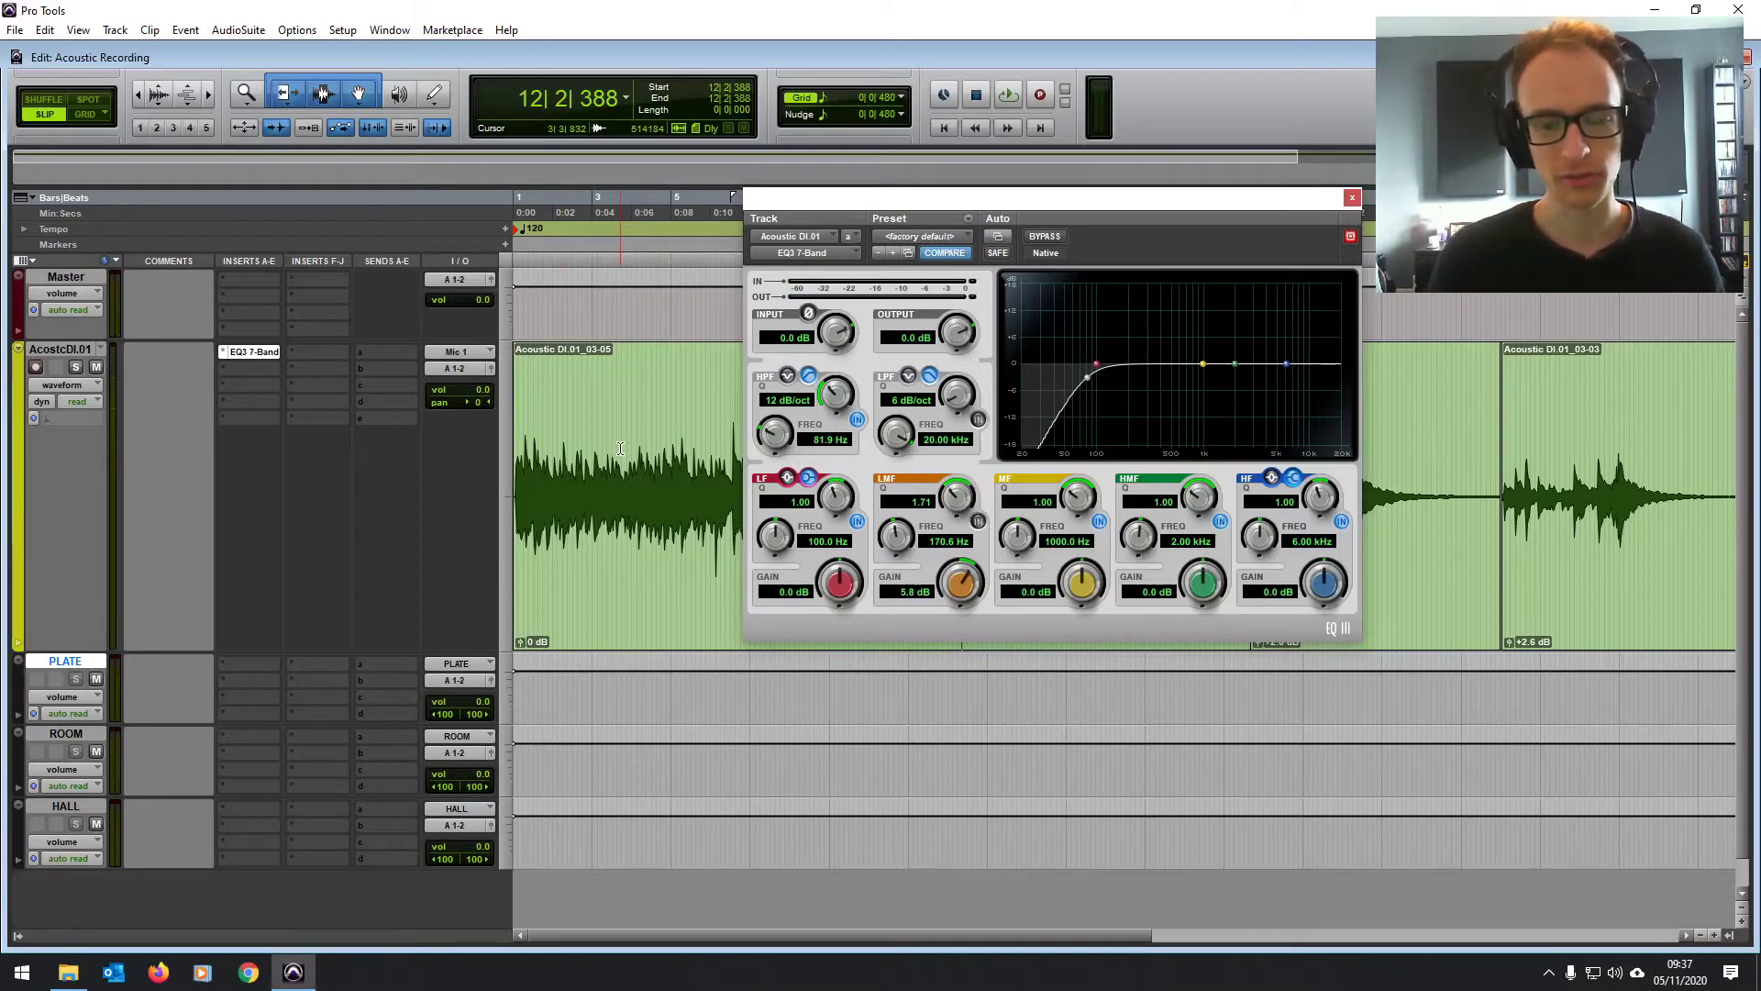
key(space)
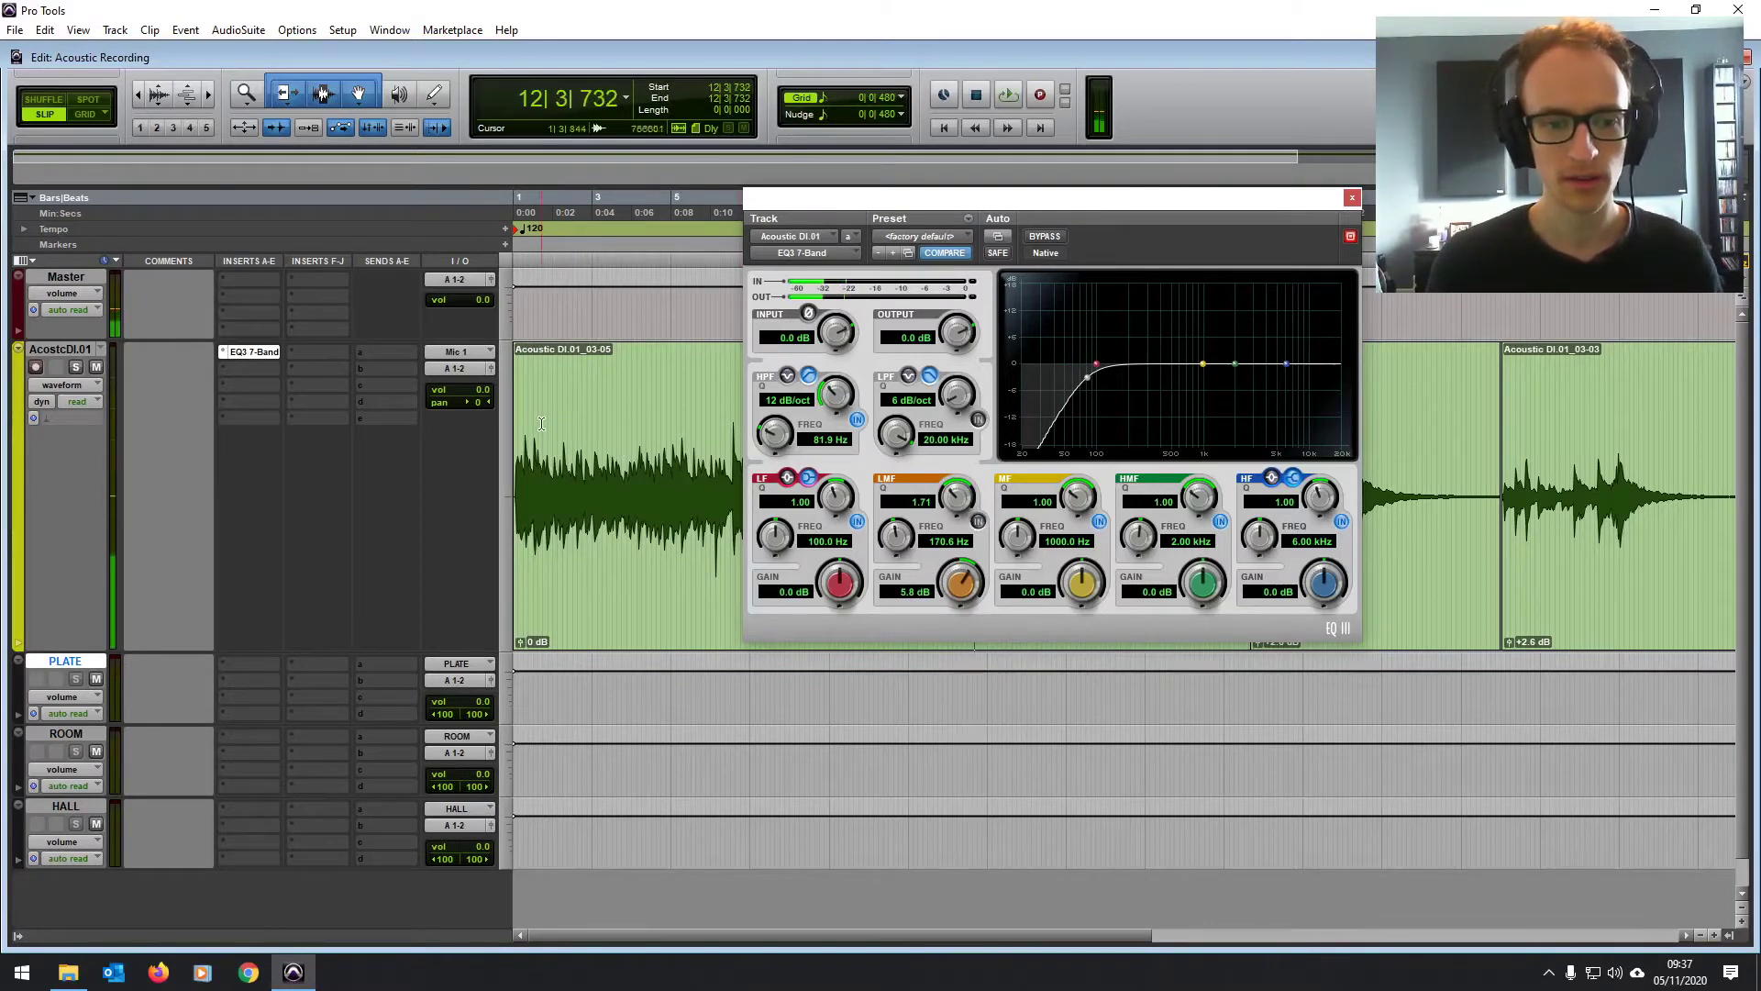
click(1115, 356)
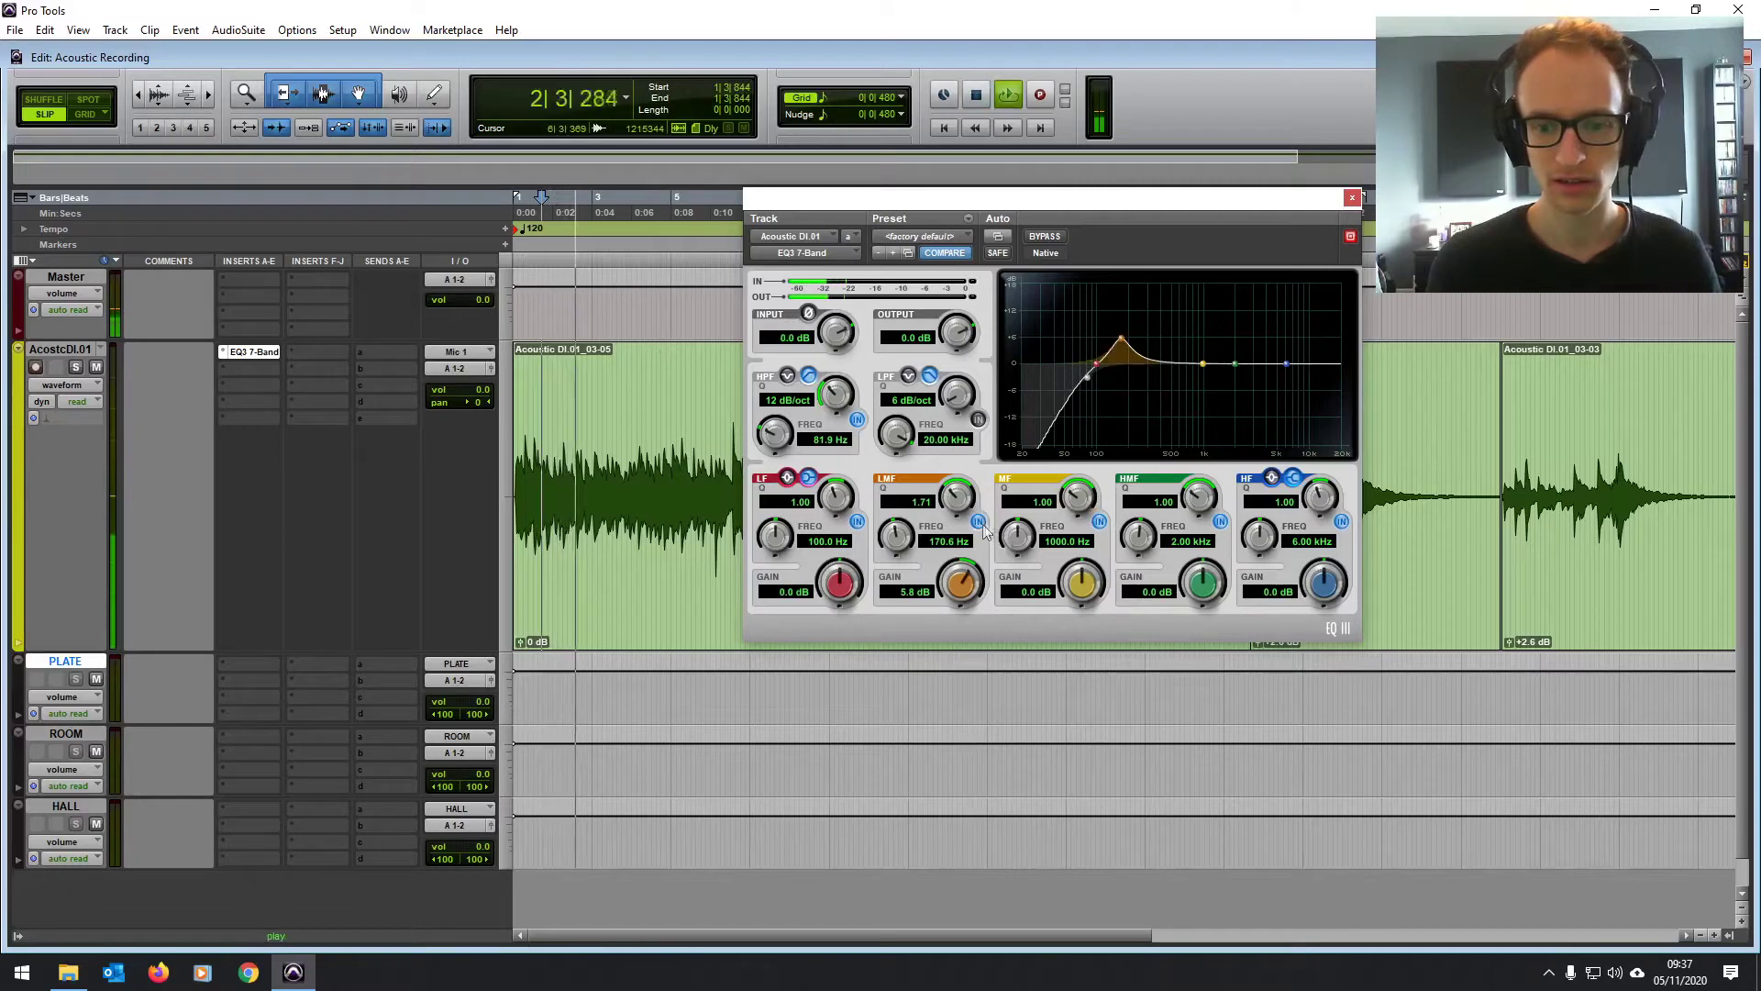
drag(1115, 355, 1120, 363)
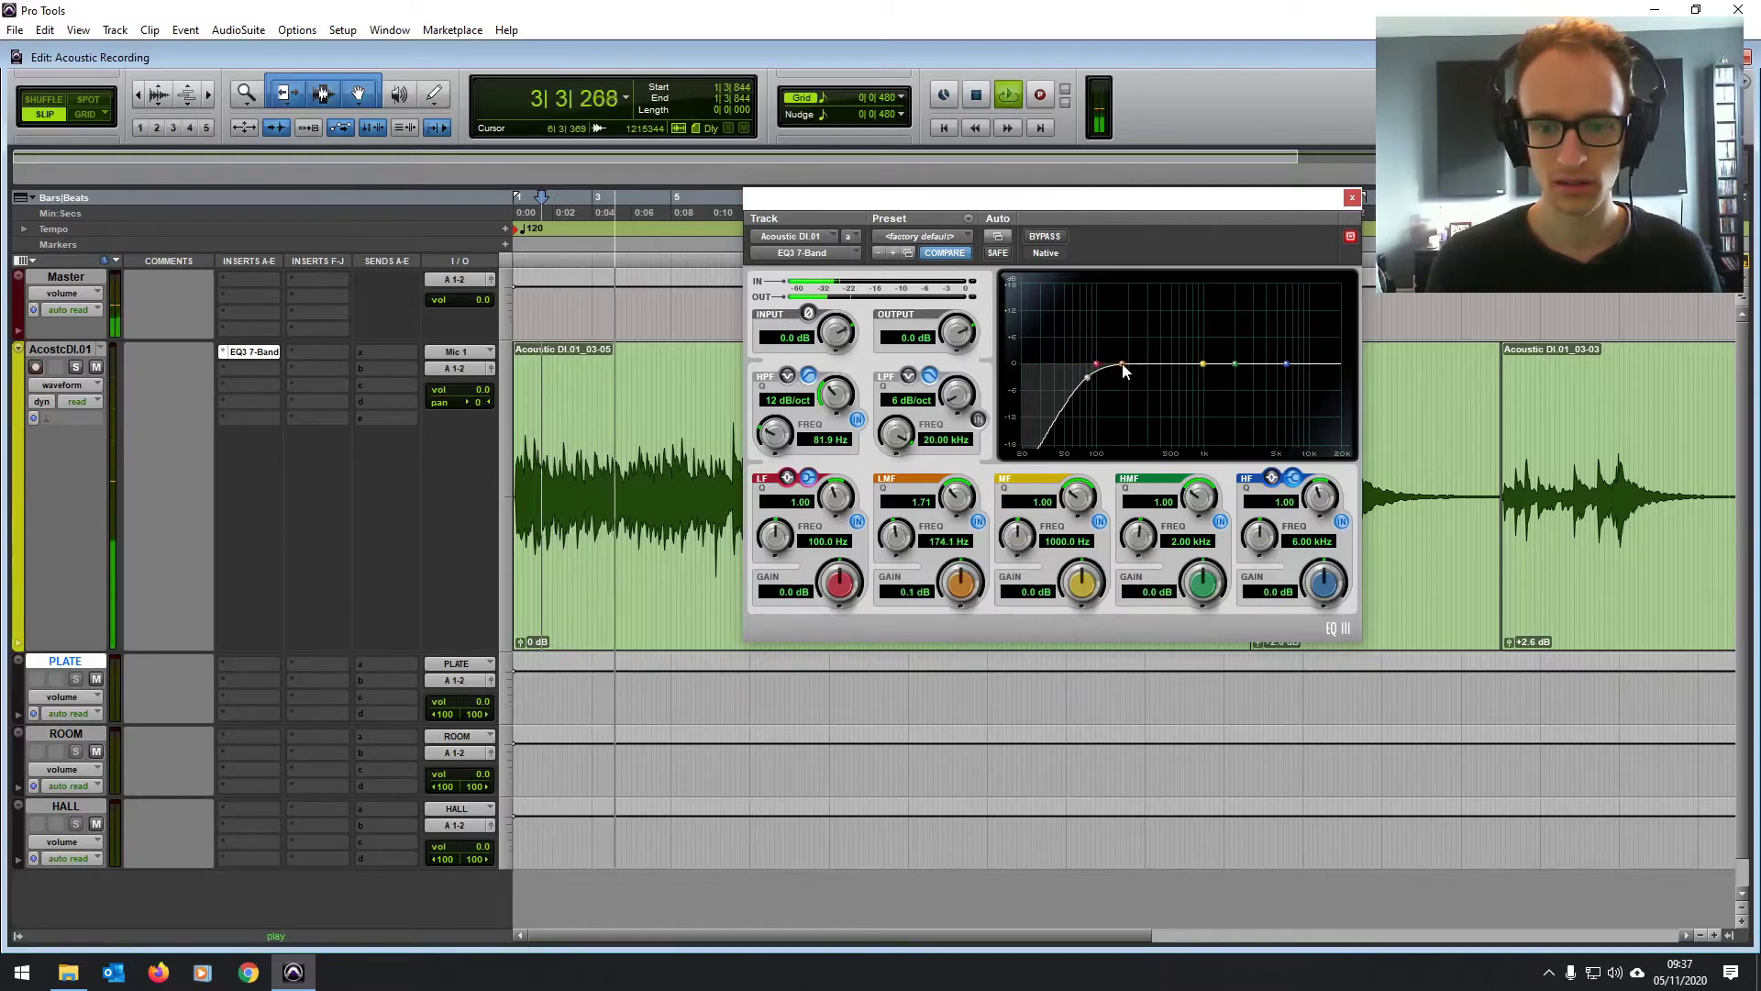
Step: Listen from about bar 5, change the LMF band to a 4.0 dB cut at about 208.1 Hz, and return near the clip's start
key(space)
click(679, 458)
key(space)
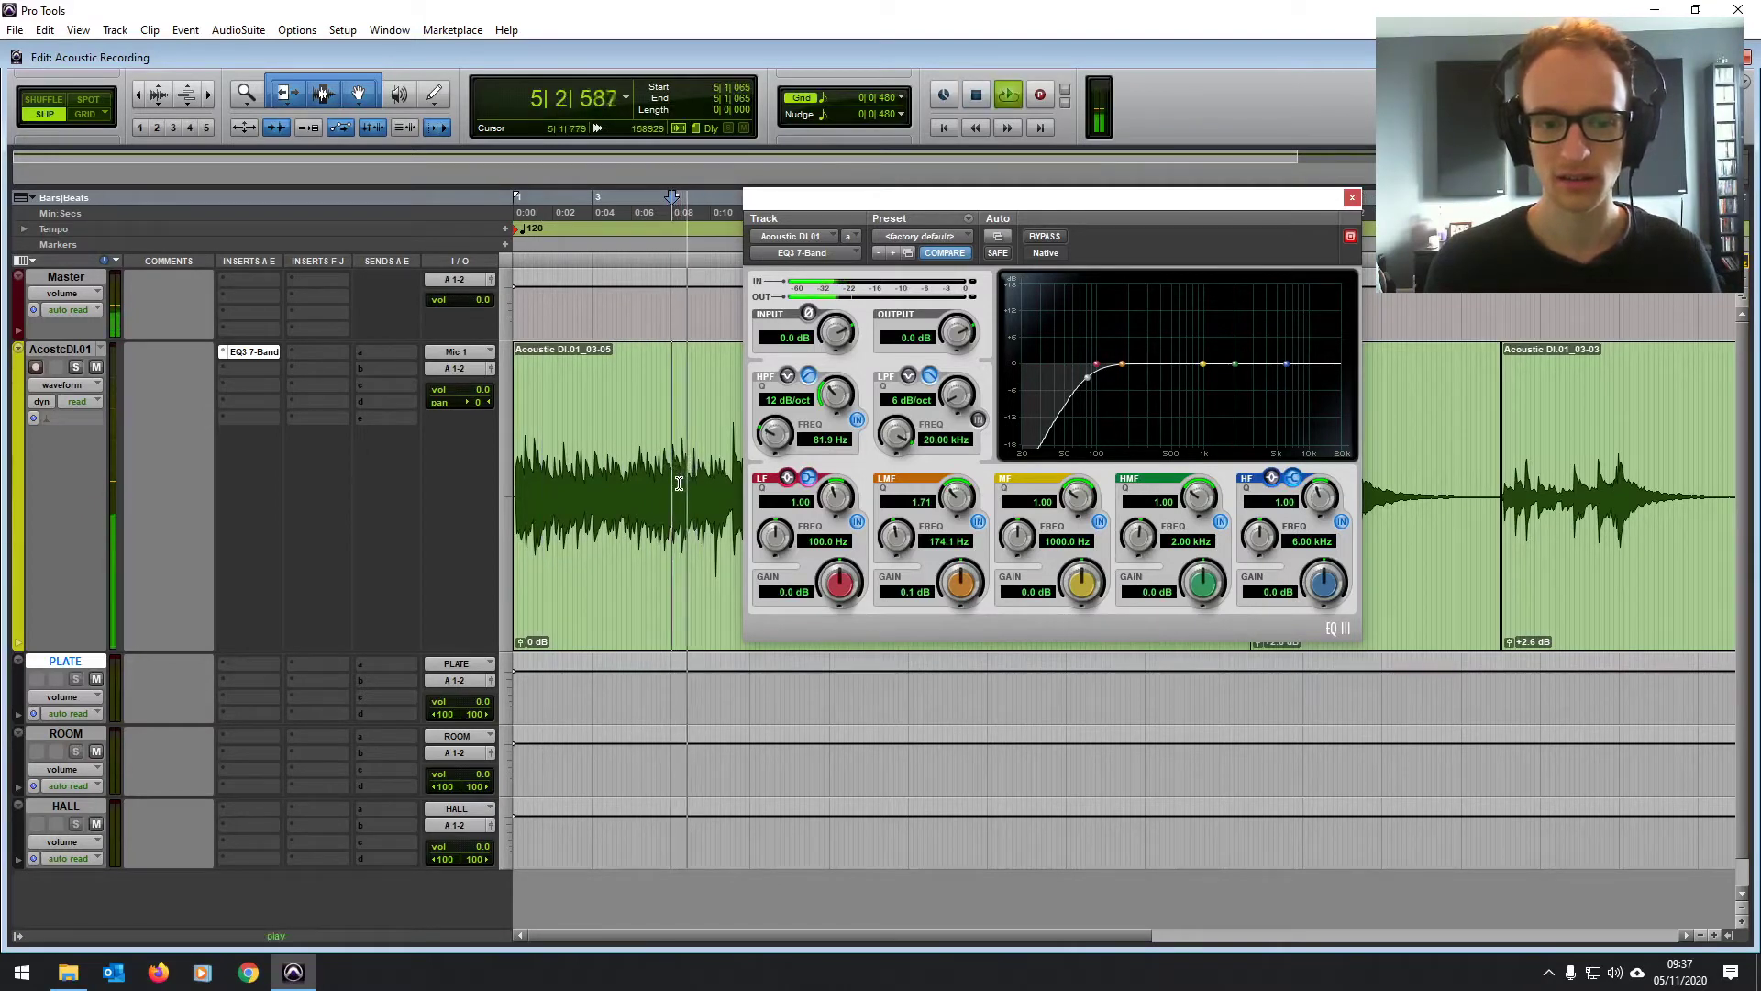
key(space)
click(680, 460)
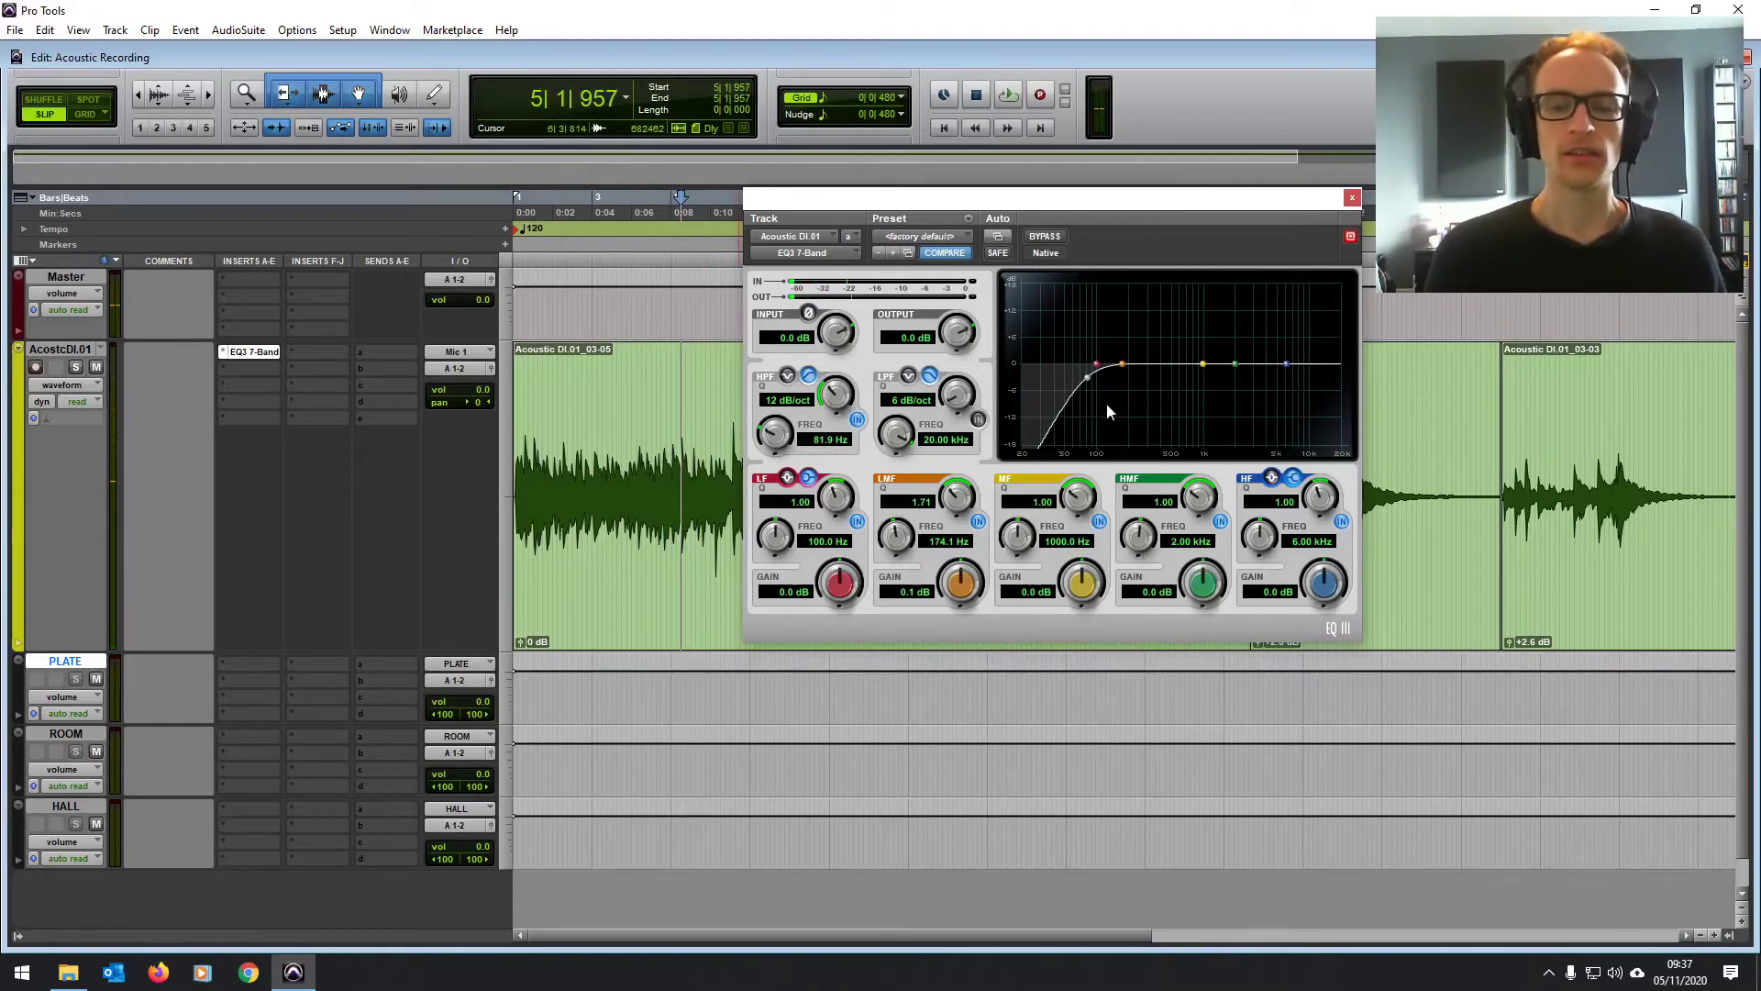
drag(1126, 368, 1131, 389)
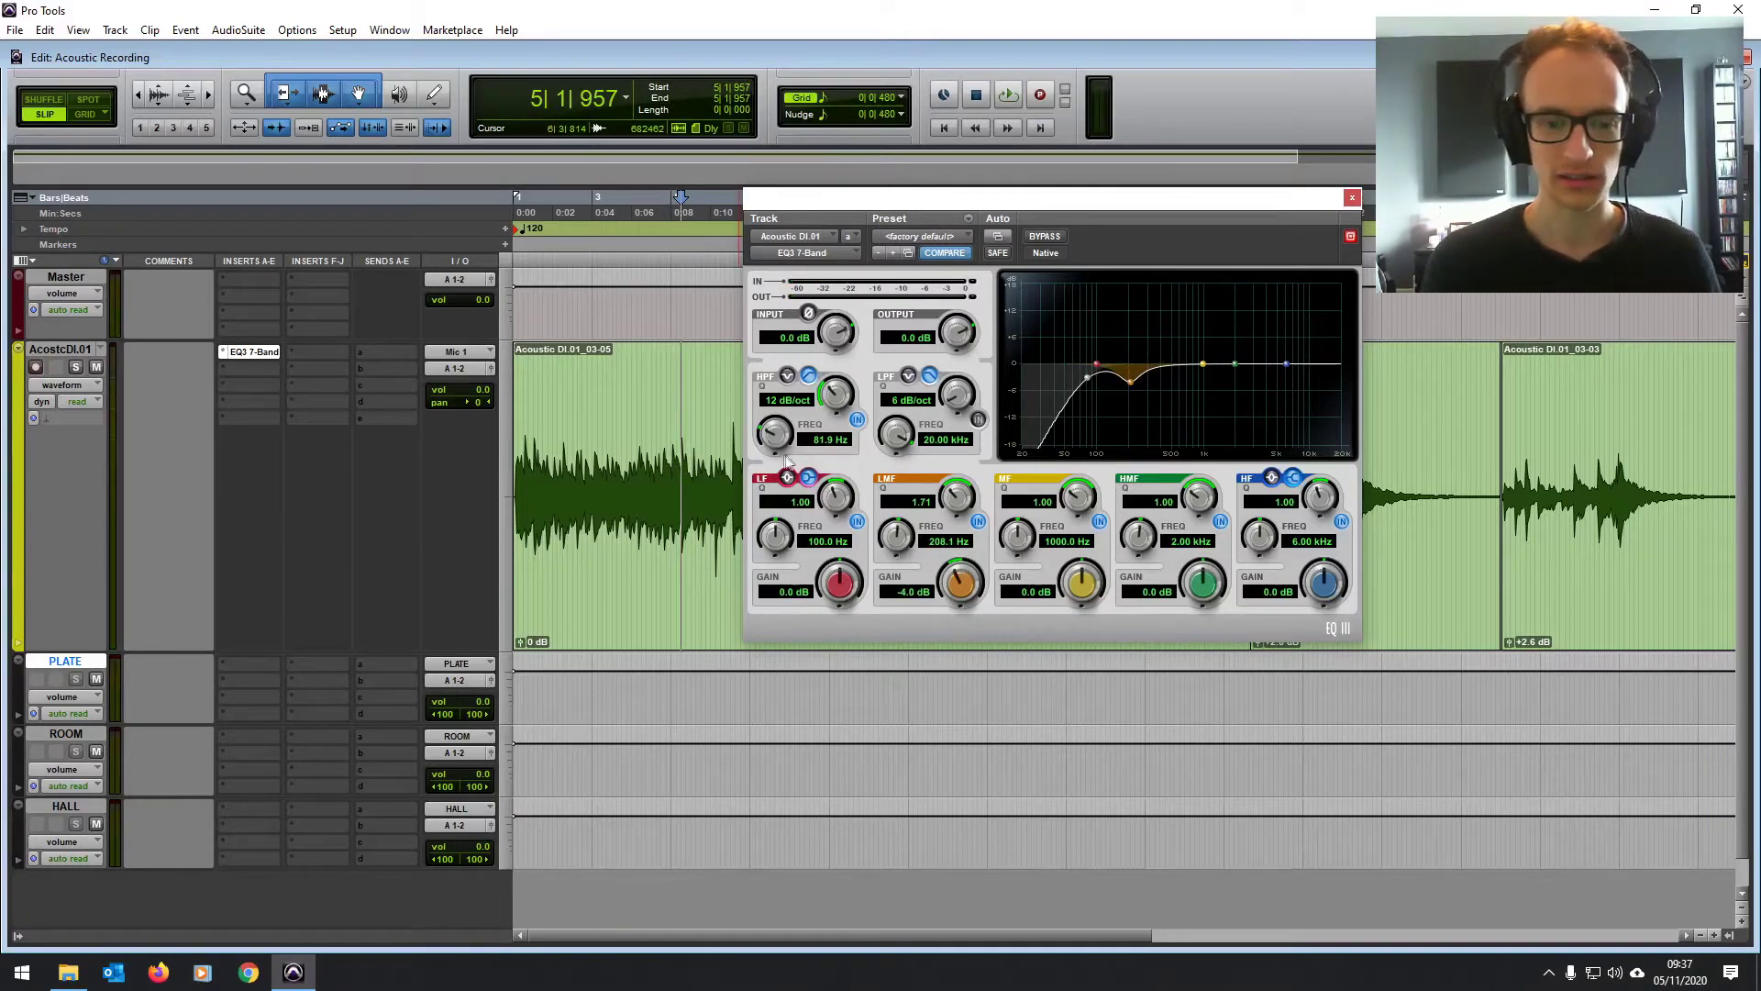
click(535, 438)
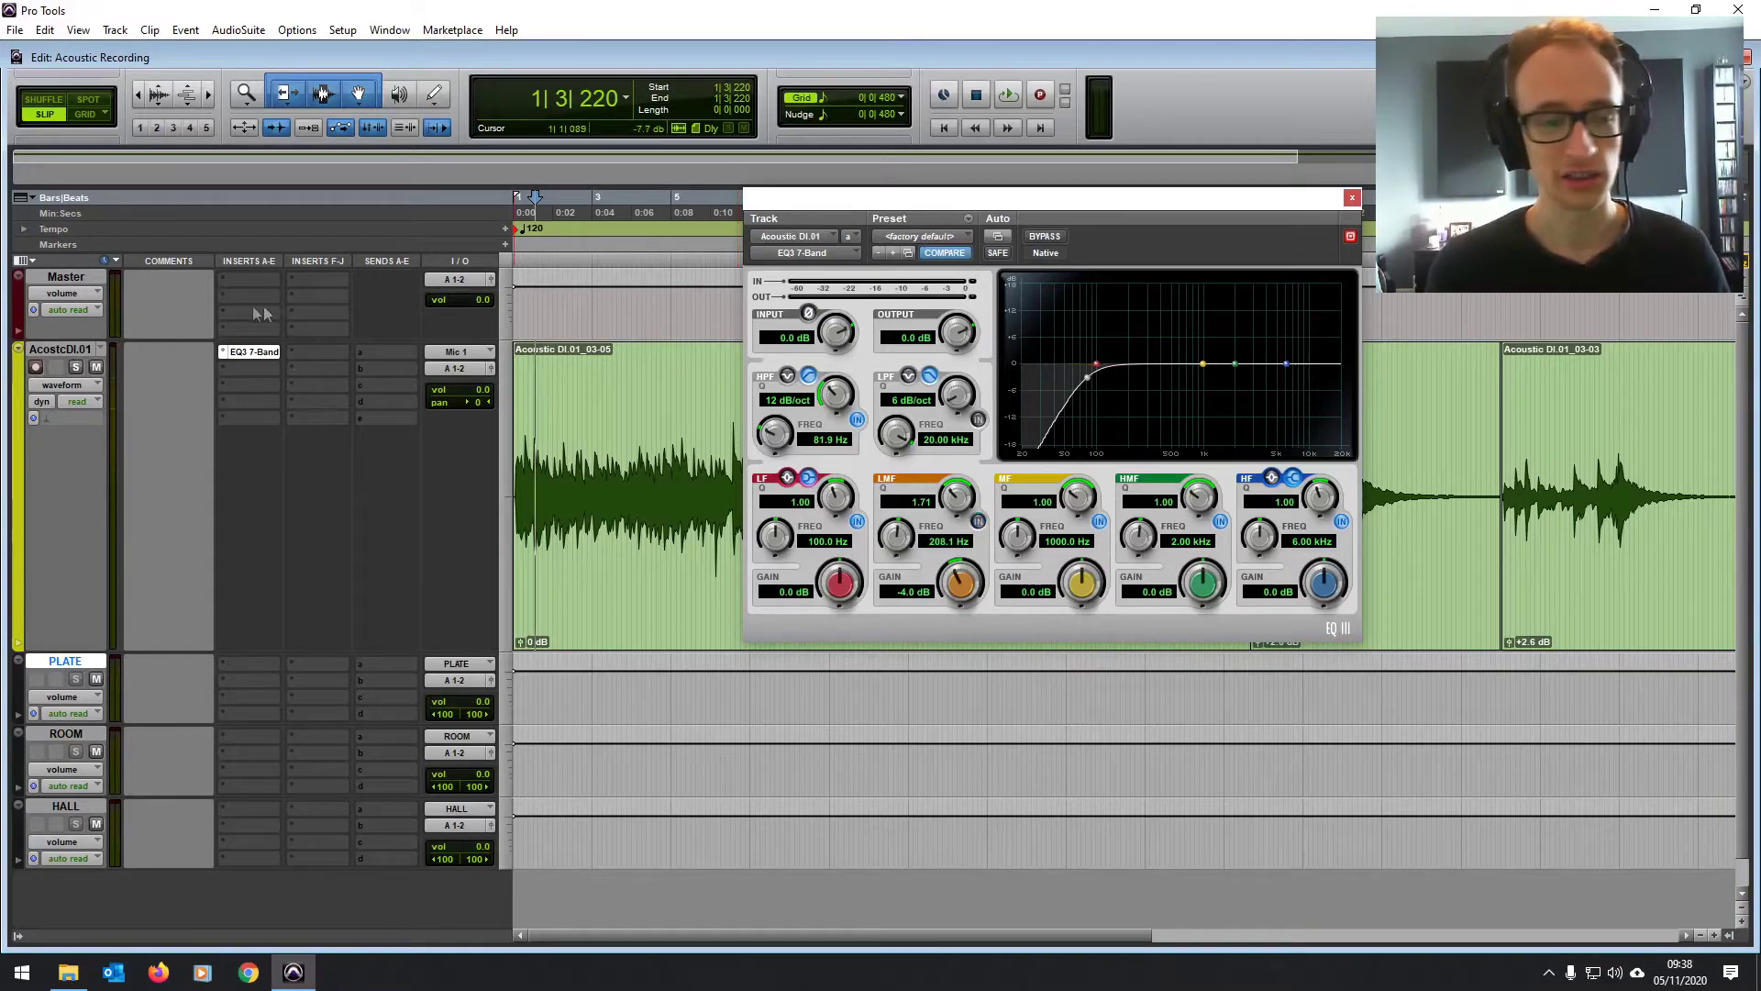
Step: Insert the mono C6 dynamics plug-in in the acoustic DI track's second insert slot
click(278, 364)
mouse_move(288, 398)
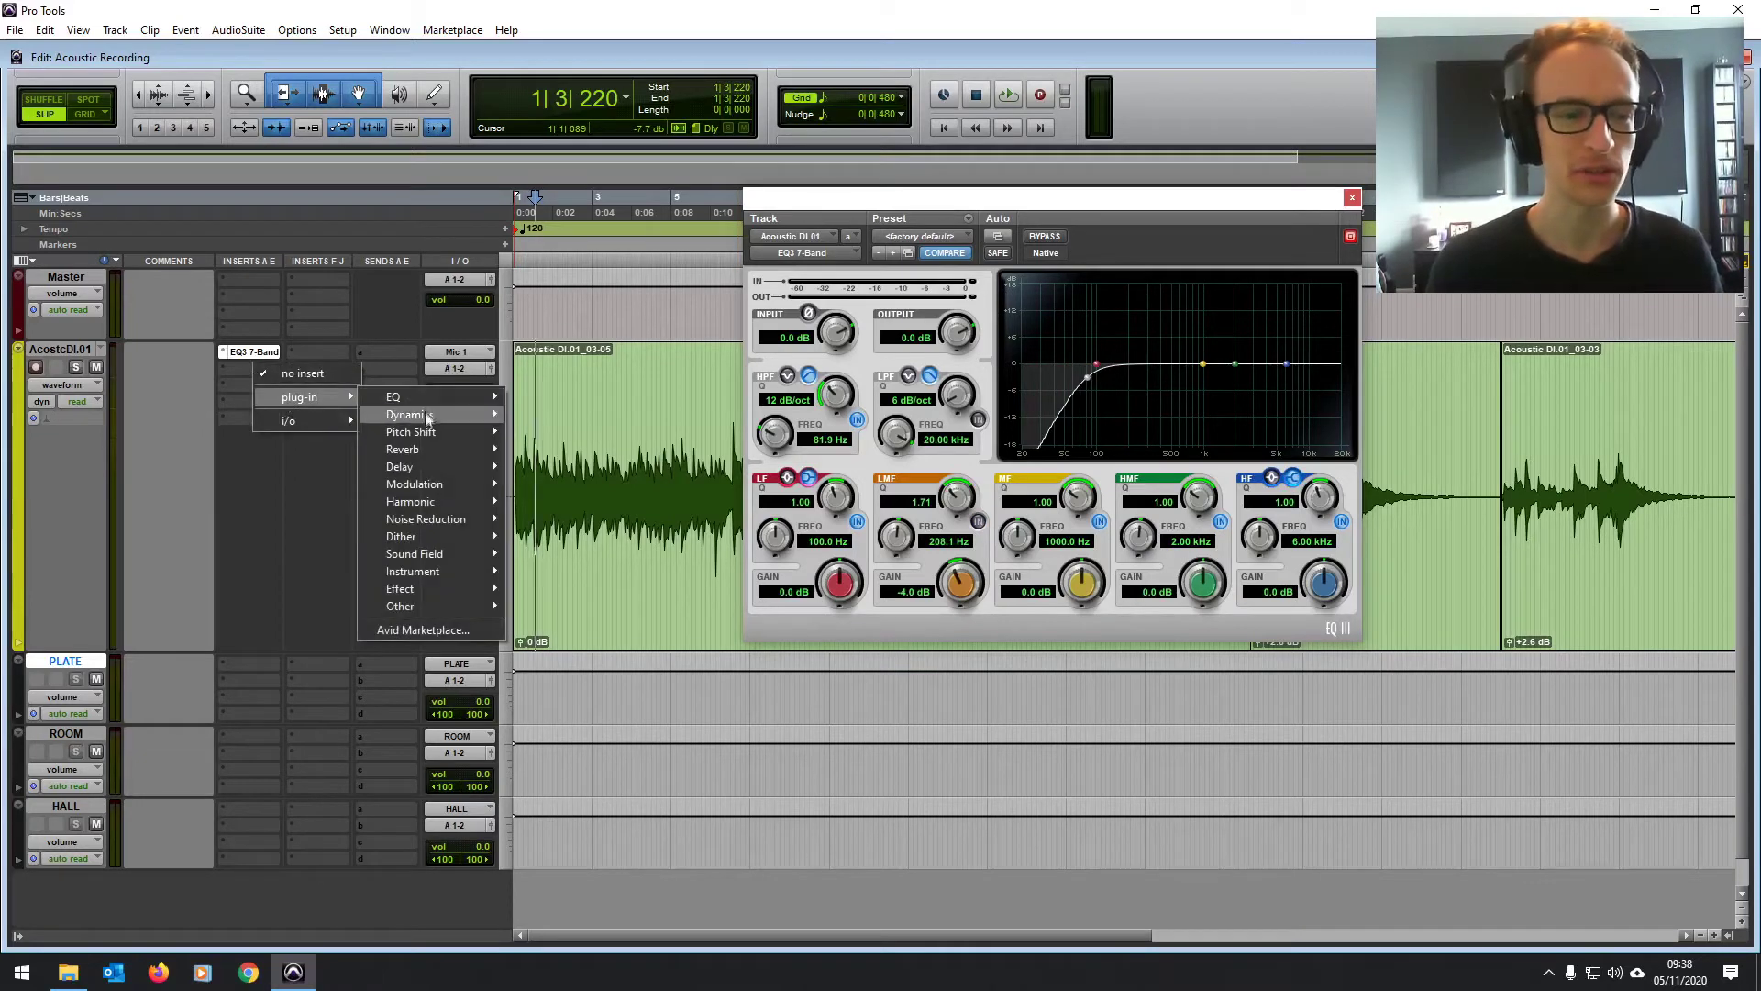
mouse_move(425, 404)
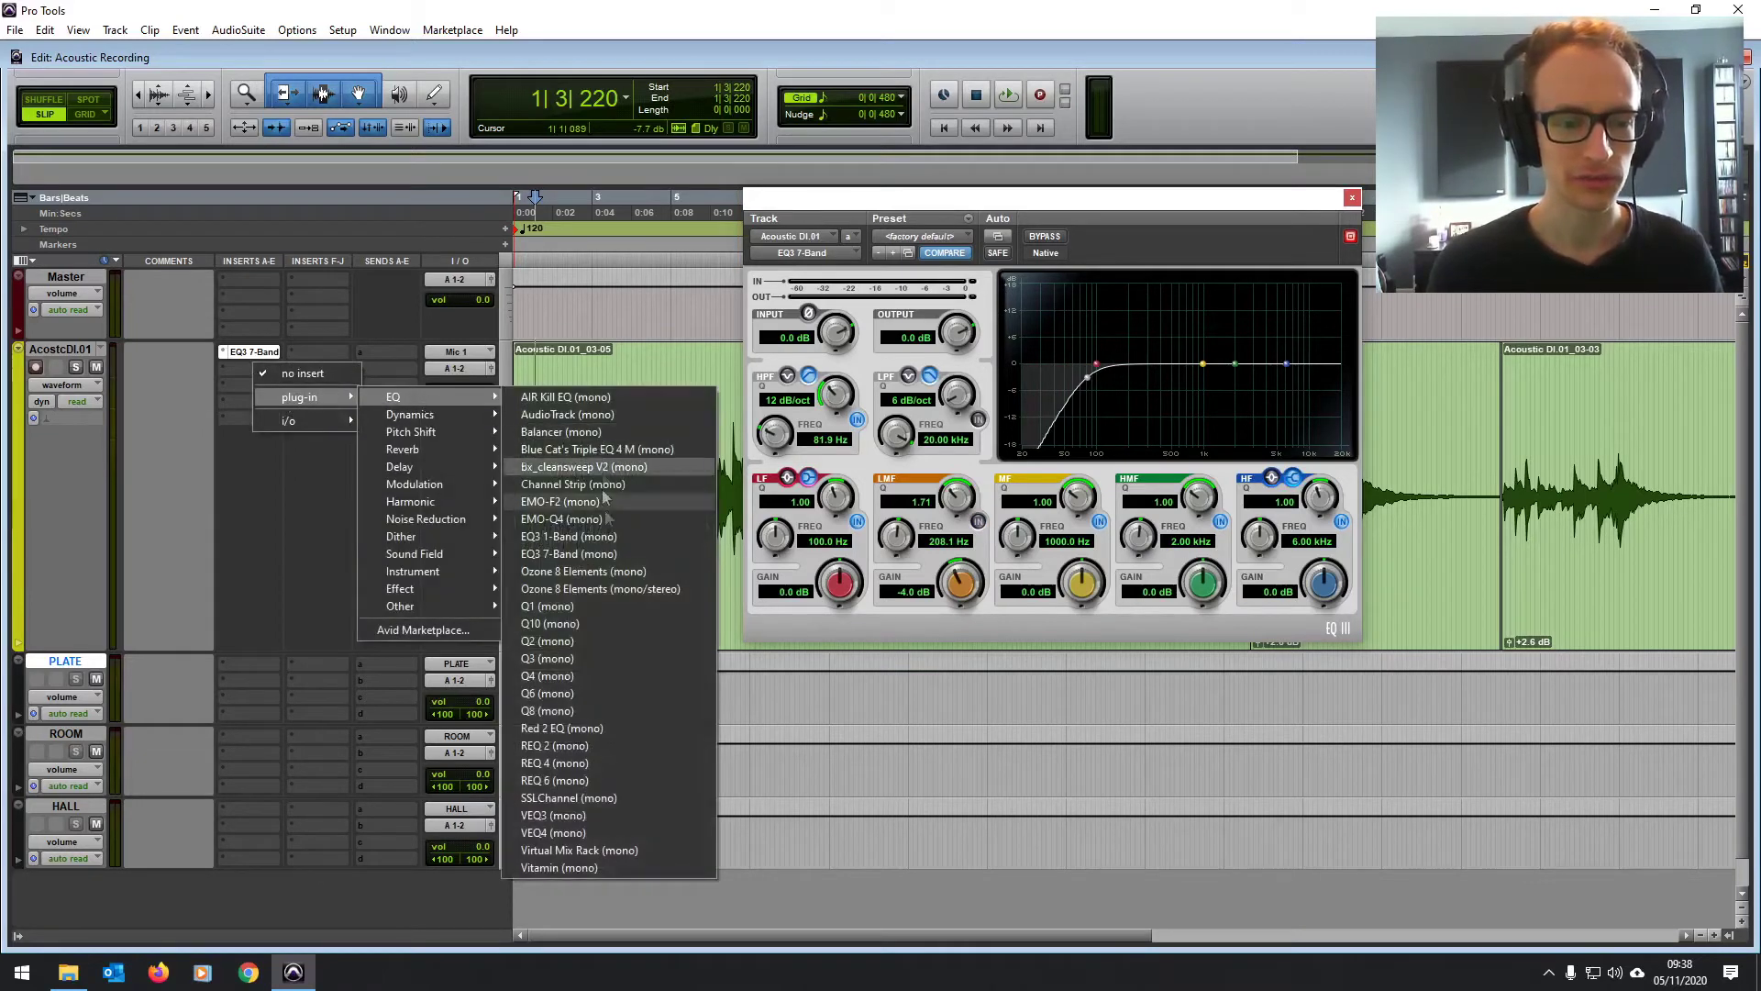
mouse_move(372, 417)
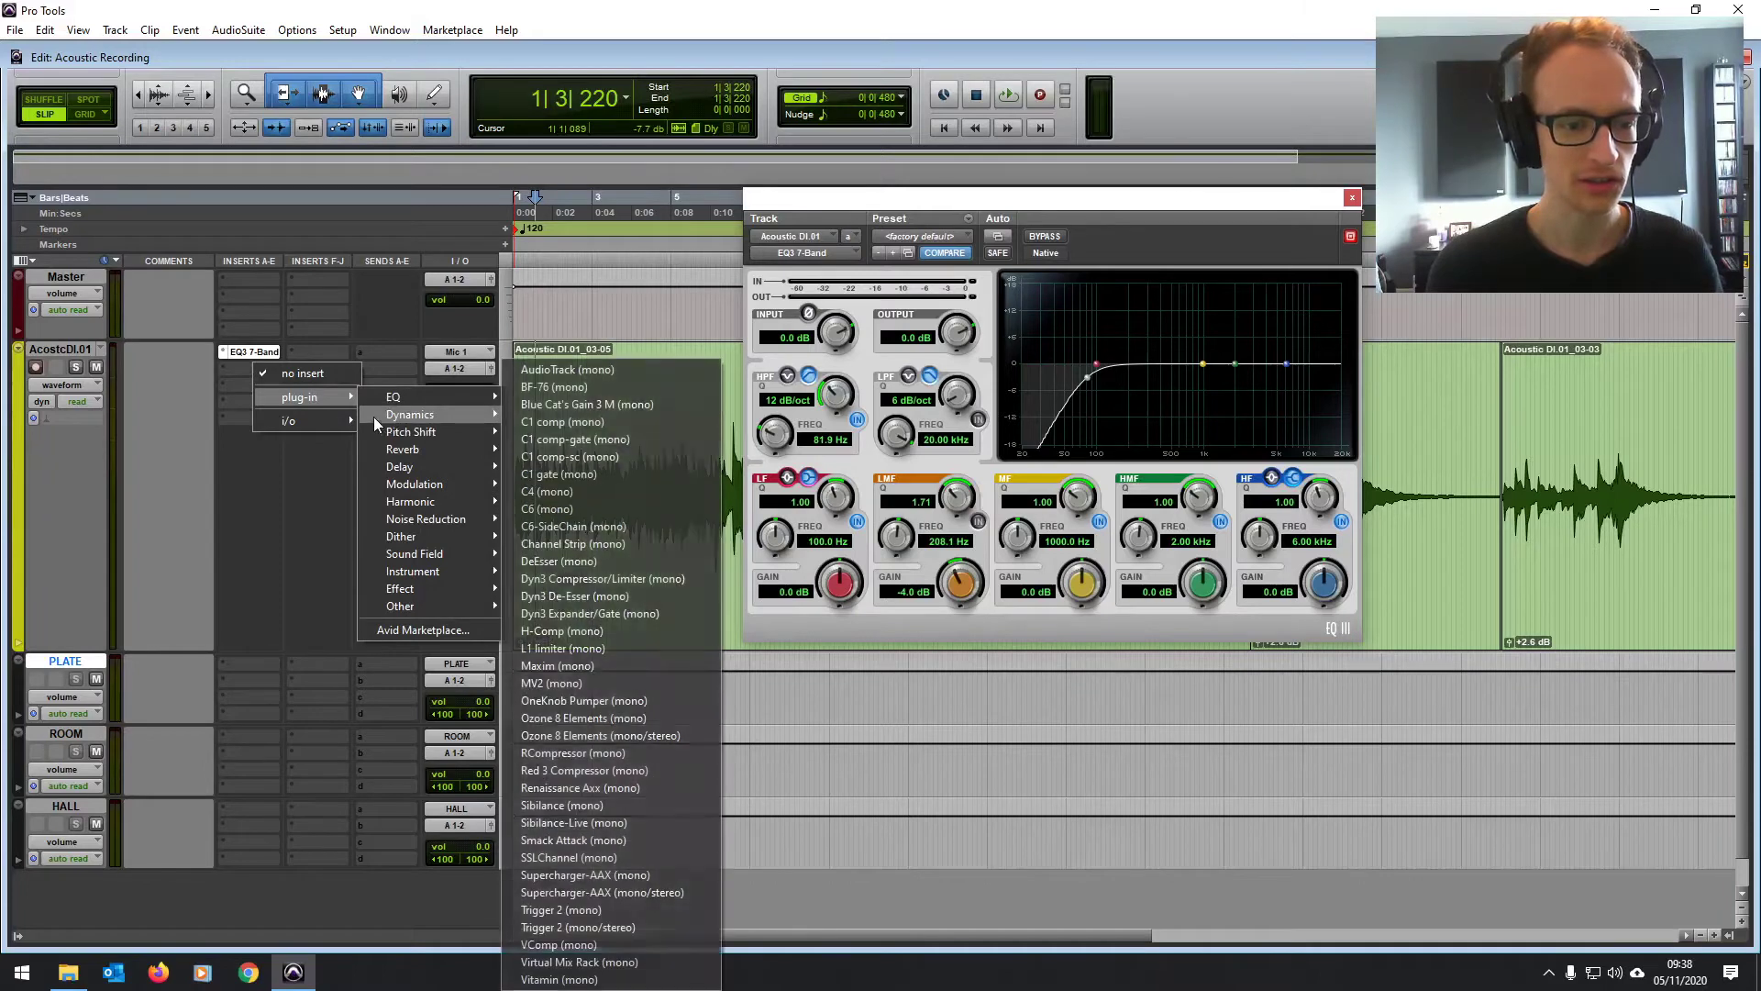
click(576, 510)
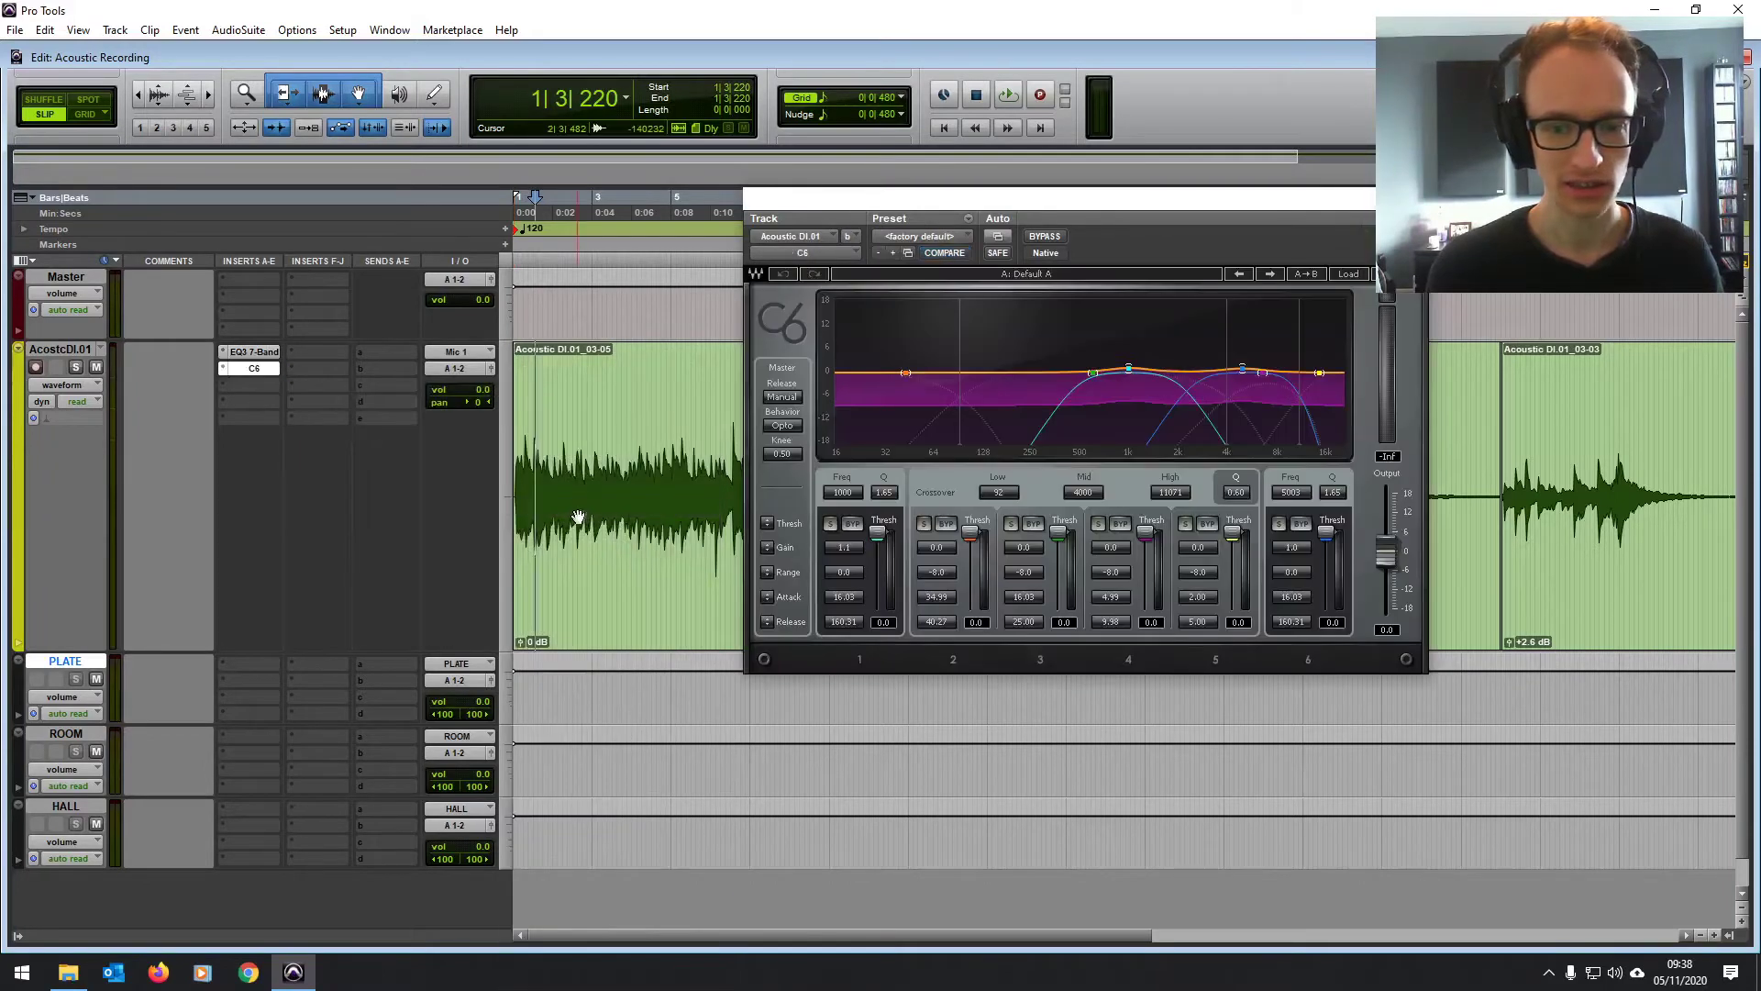
Step: Load the C6 Full Reset preset and move floating band 1 to about 109 Hz
click(1349, 274)
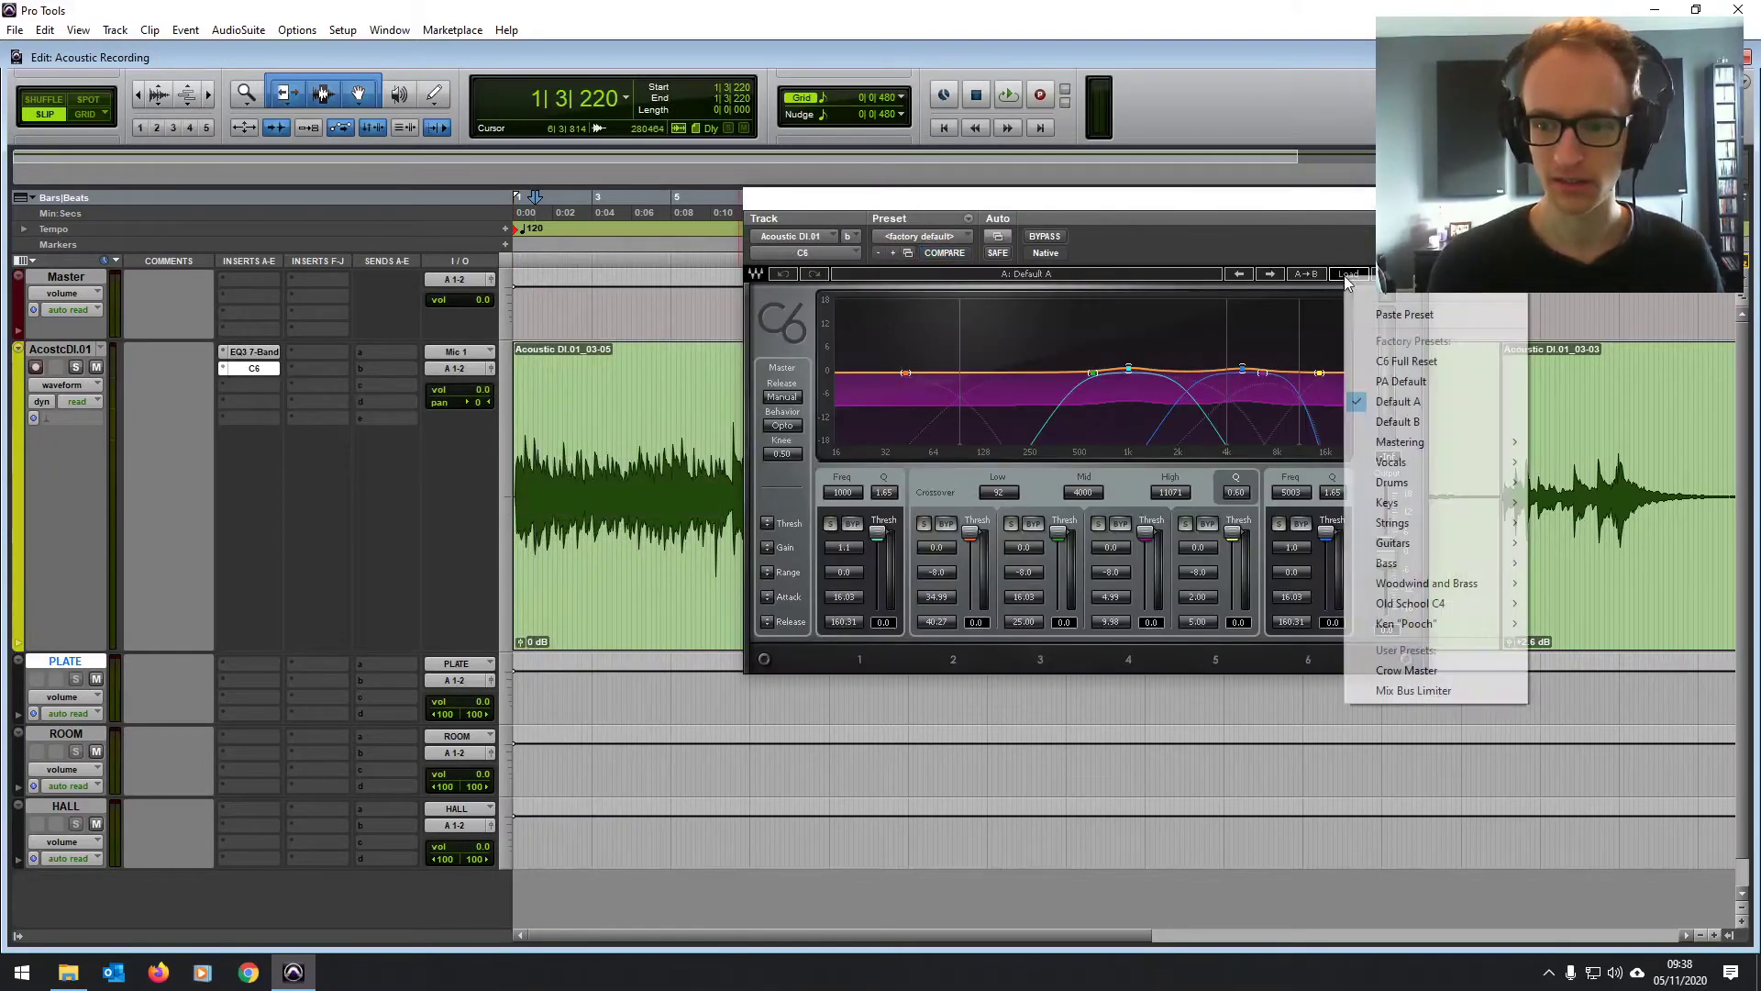
click(1376, 350)
drag(965, 379, 973, 376)
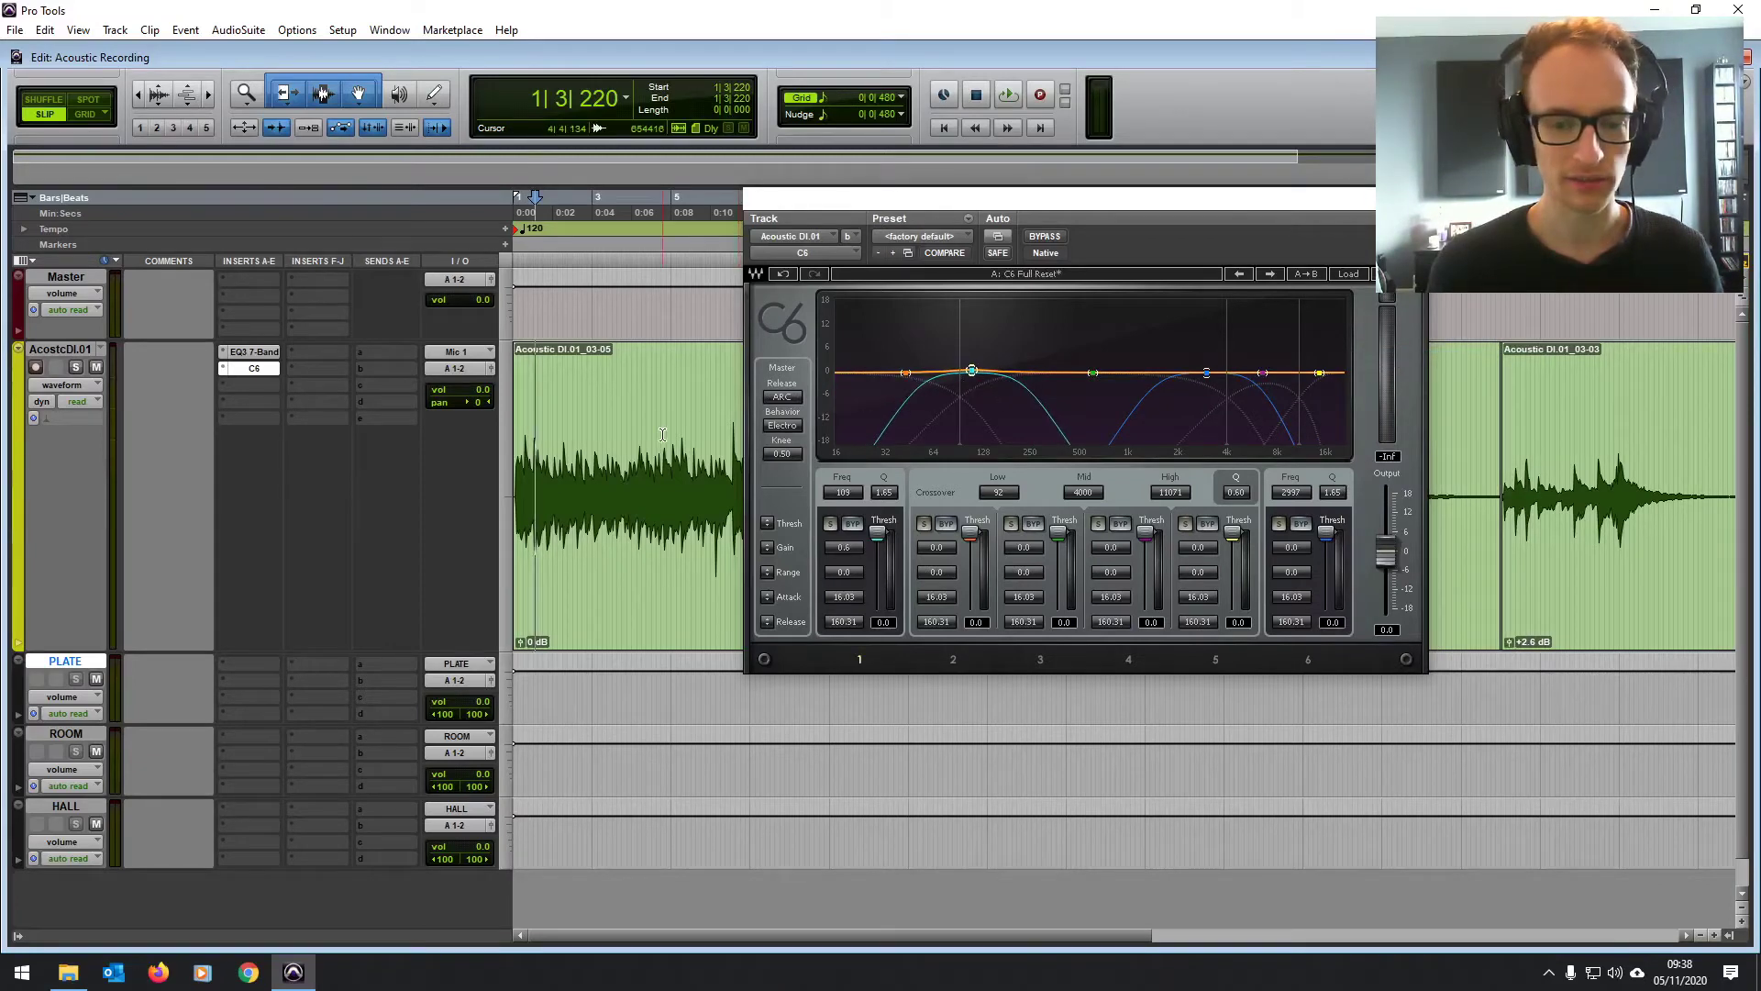
Step: Play the clip from about bar 2 to bar 7, audition C6 band 1 in solo and move it to about 155 Hz
key(space)
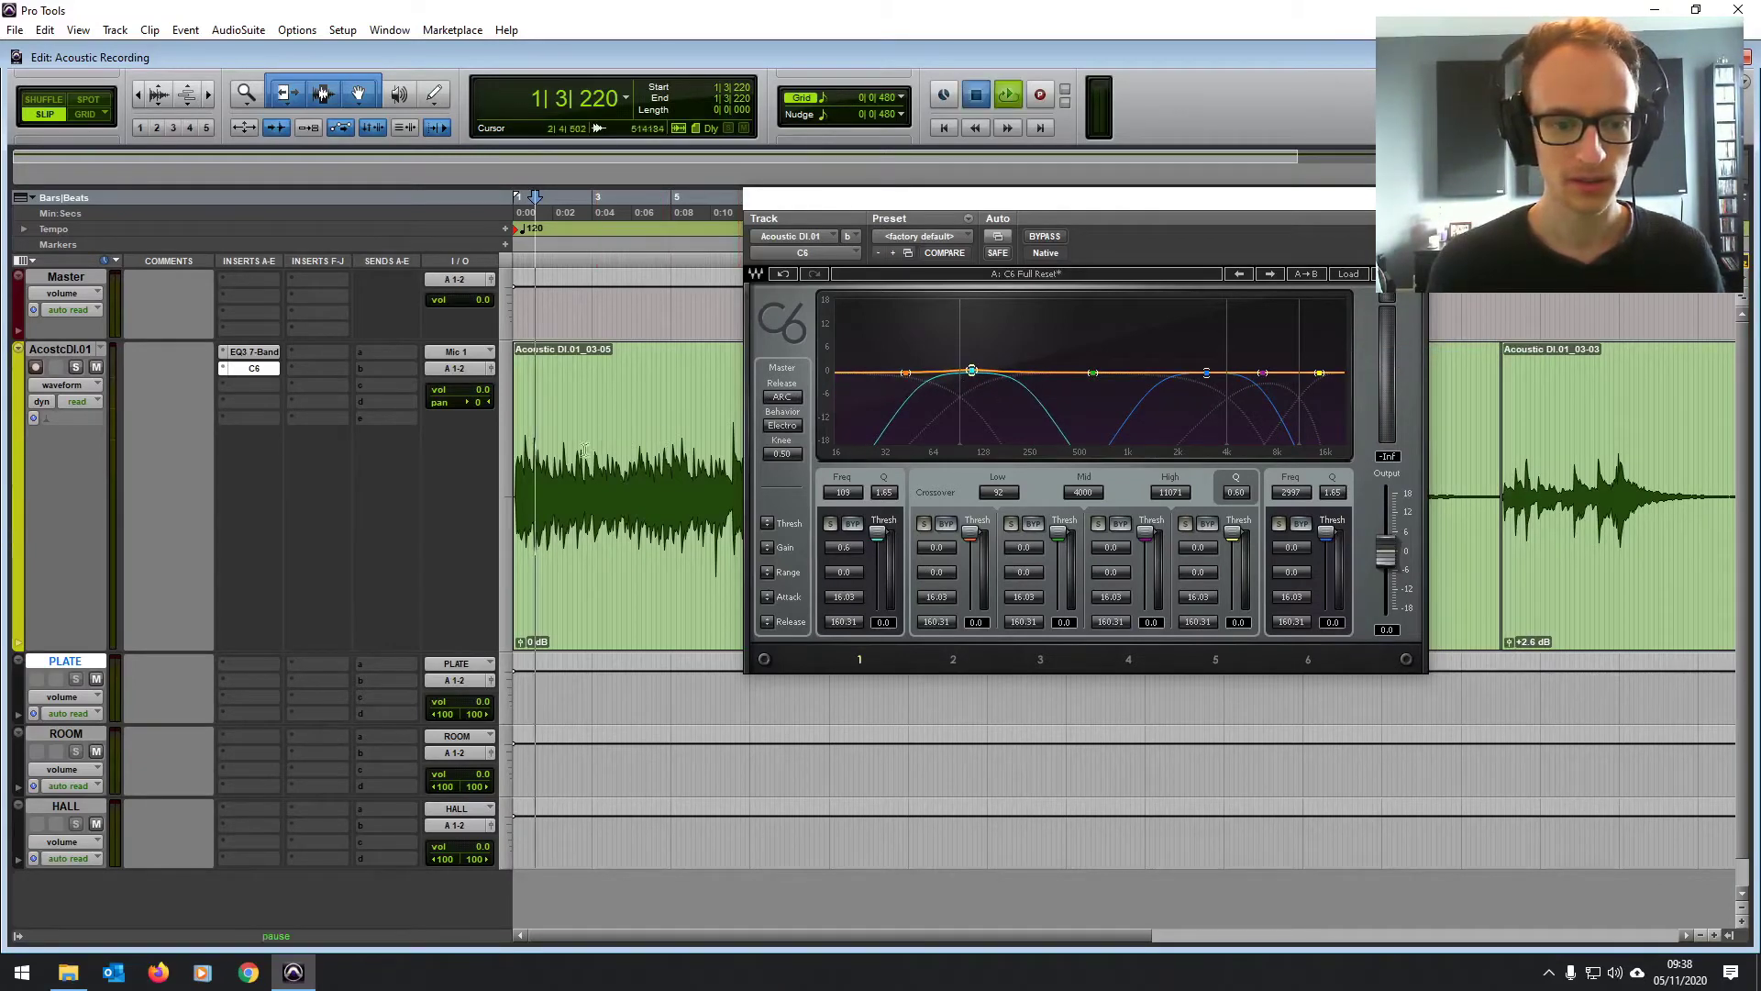
drag(561, 442, 771, 442)
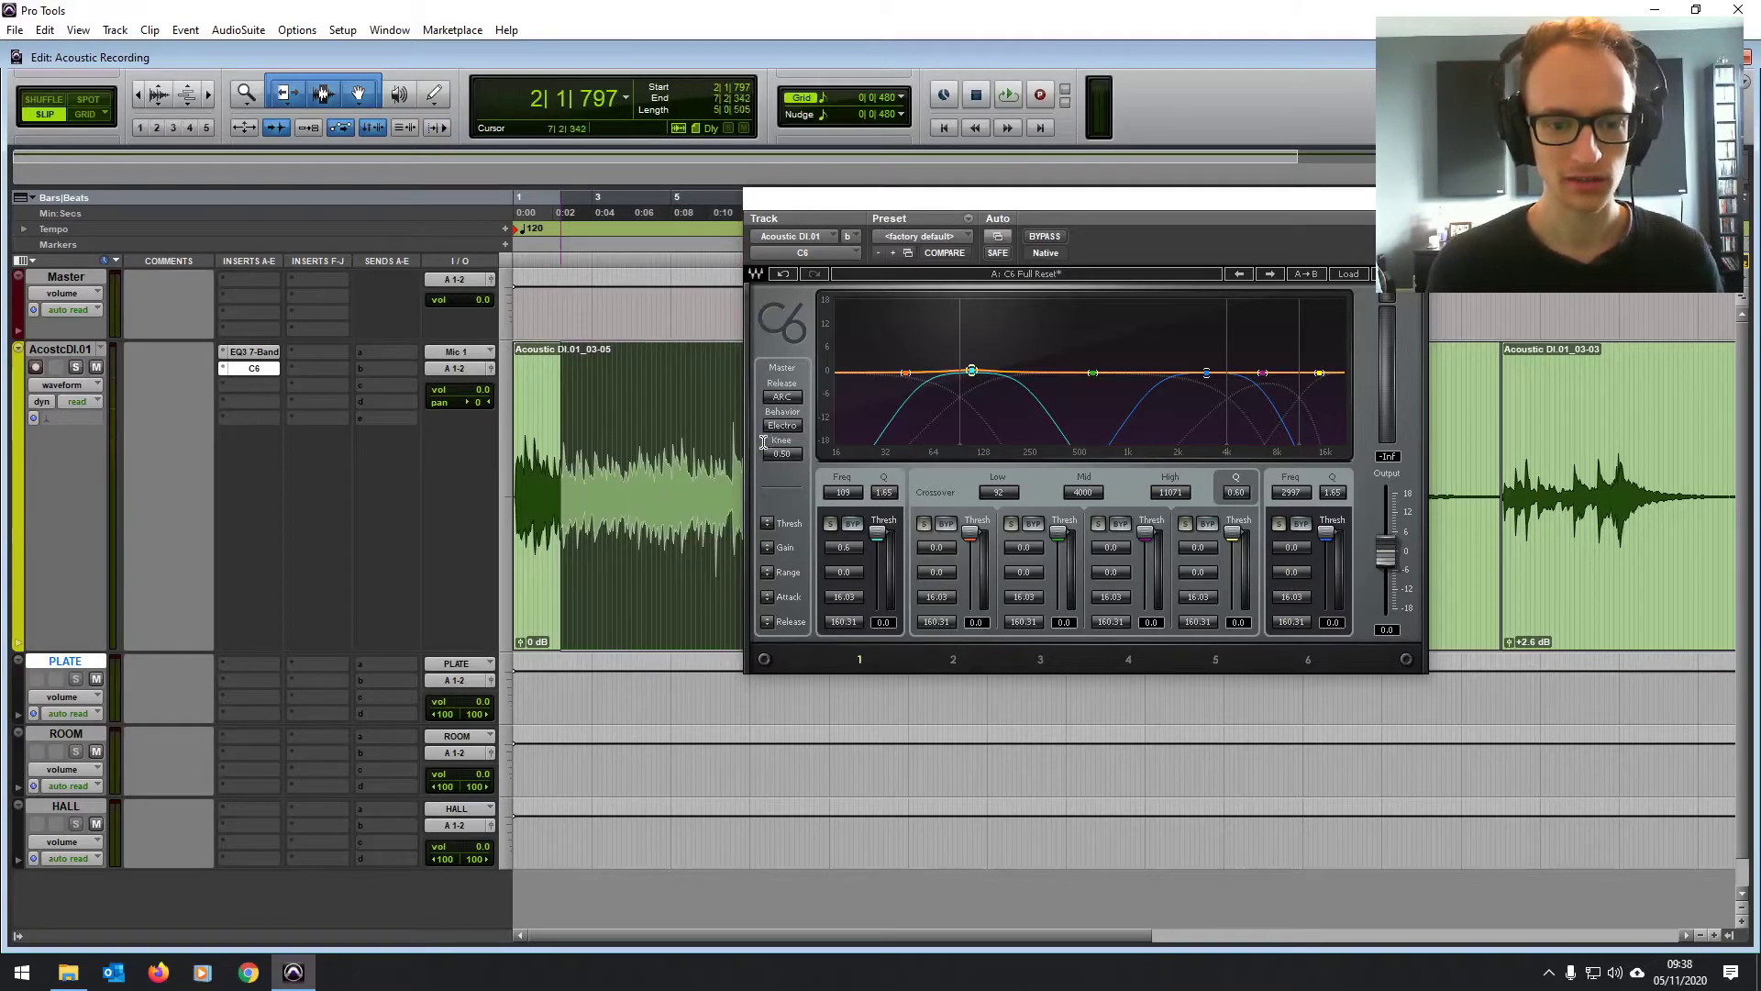
key(space)
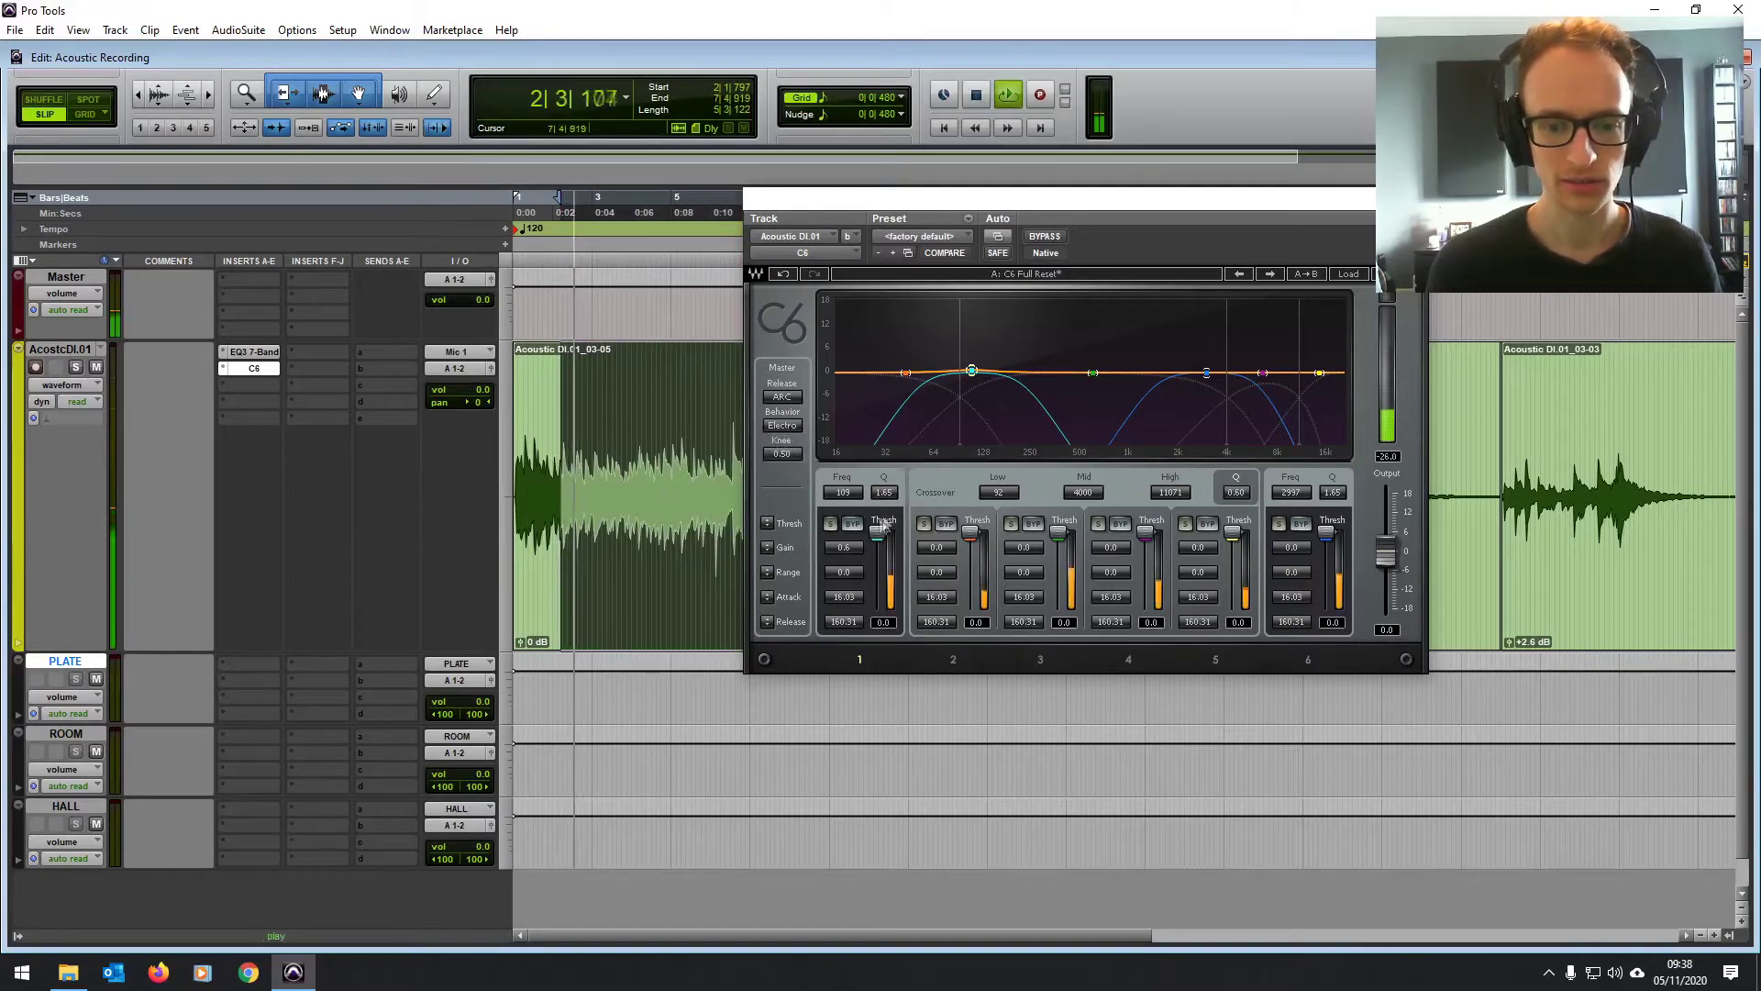
drag(972, 371, 996, 370)
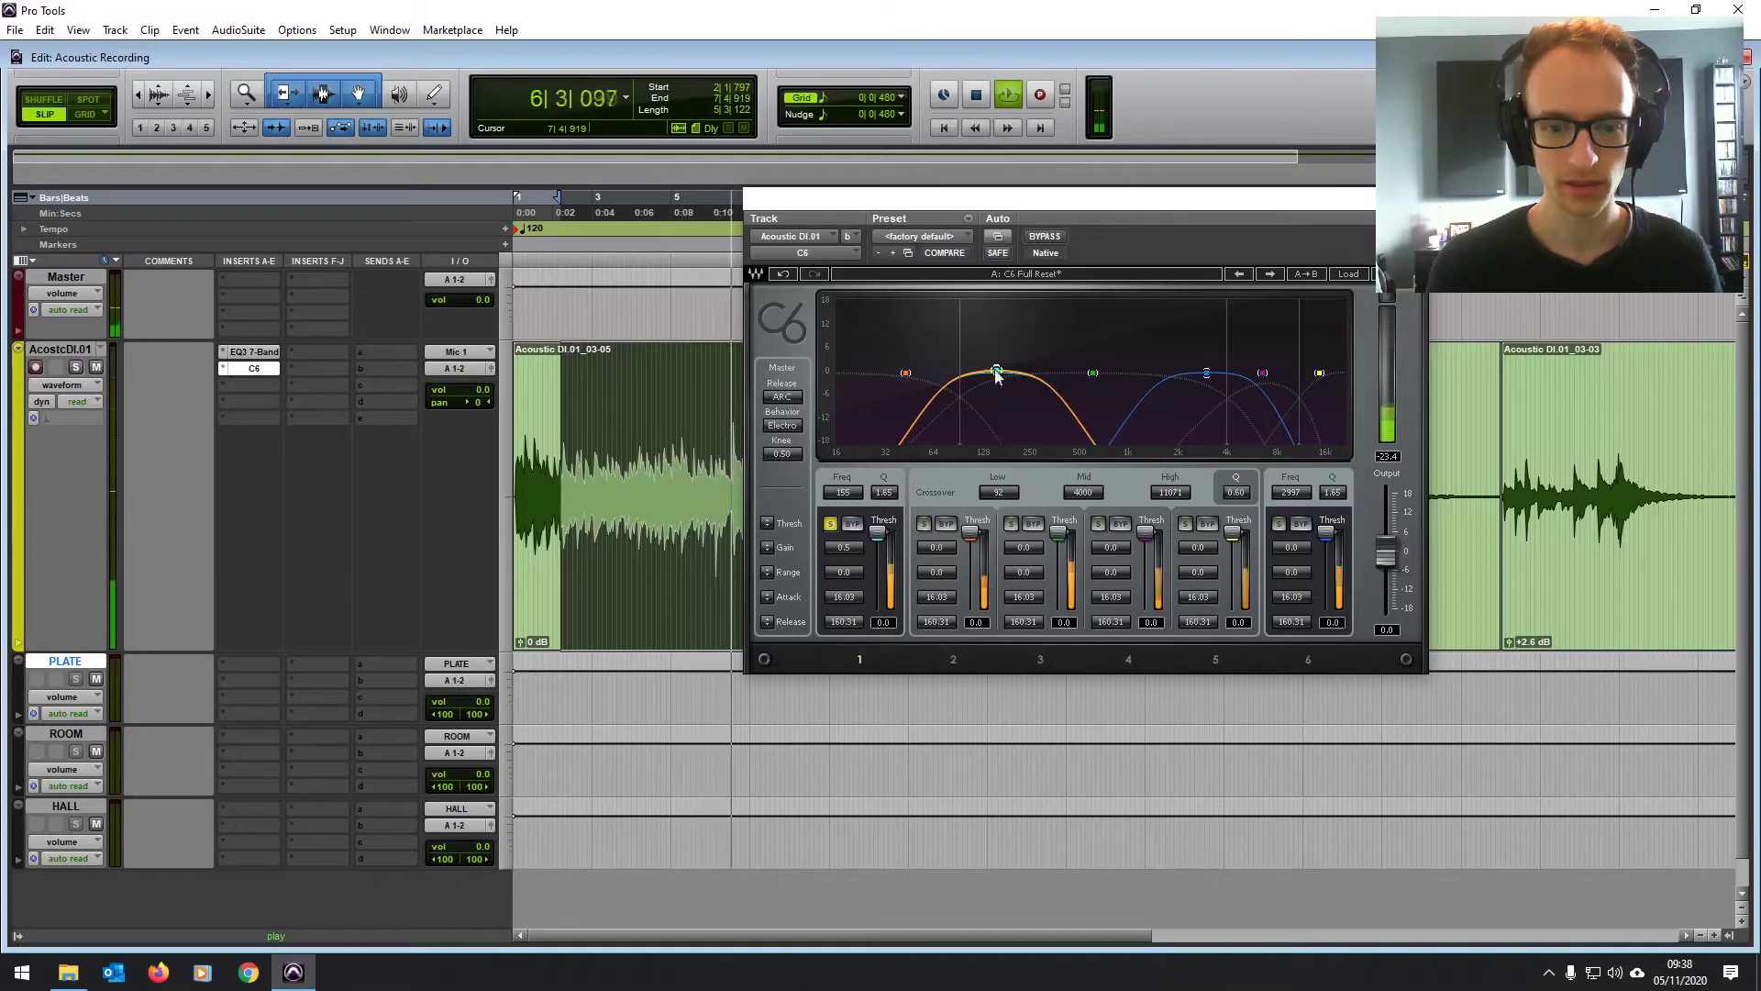
click(831, 525)
key(space)
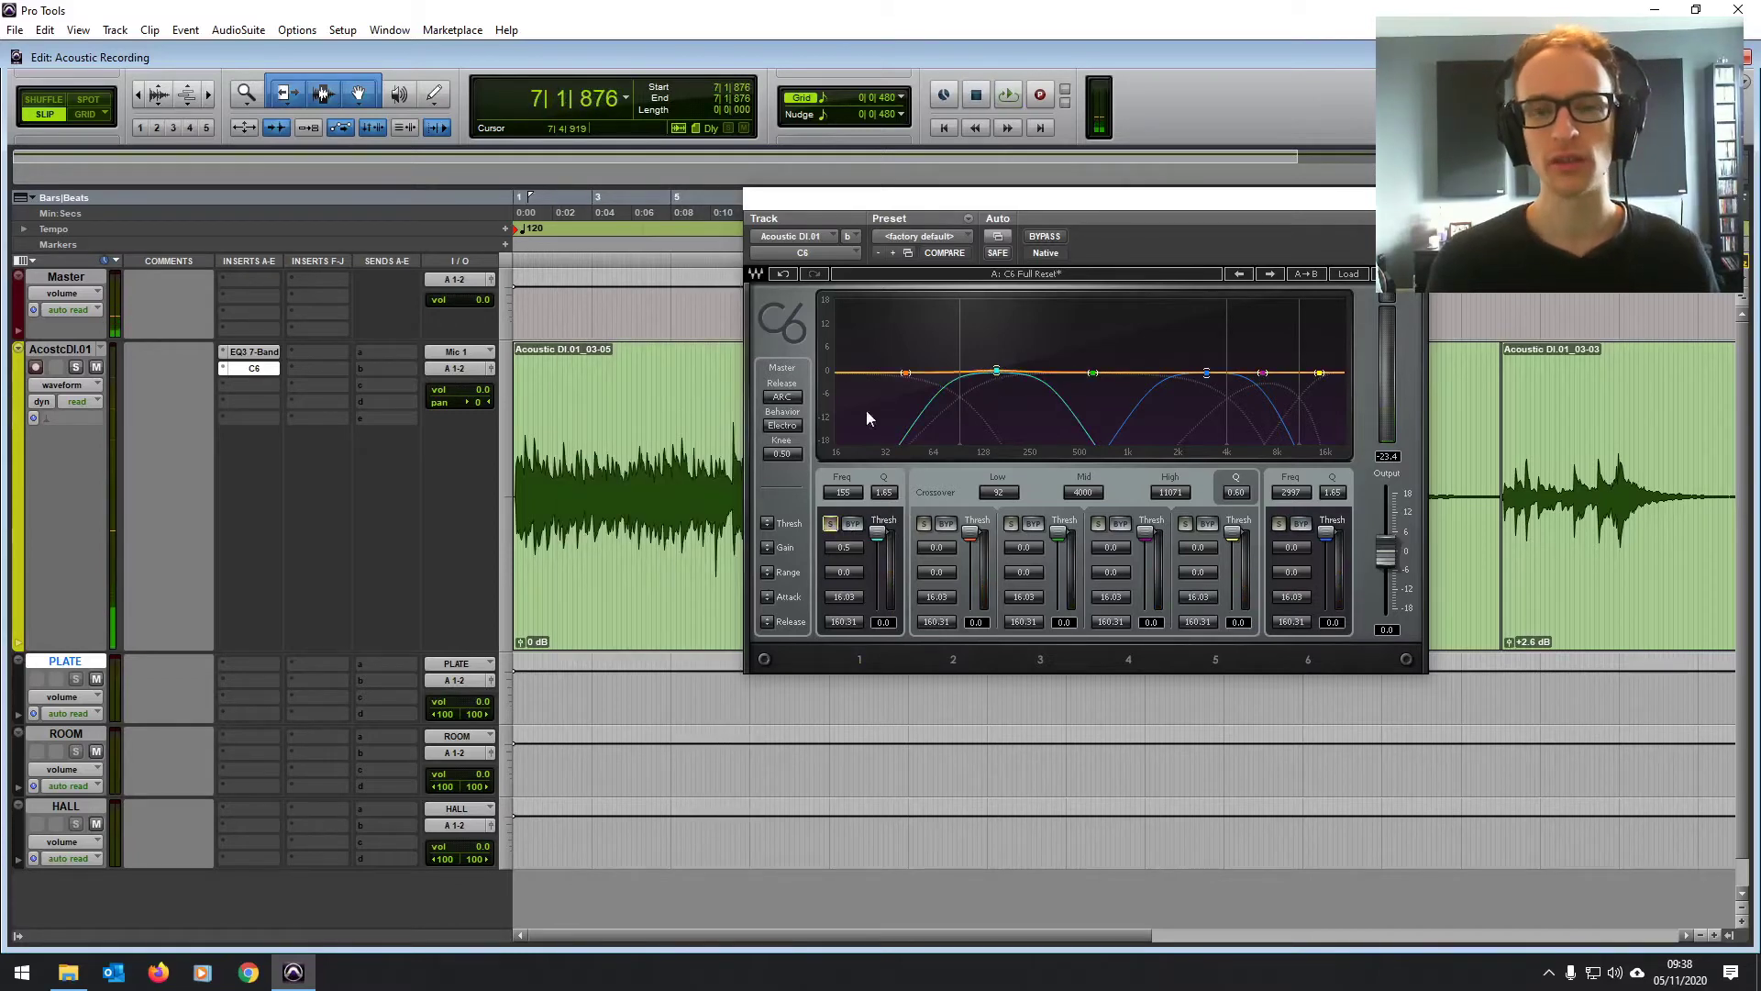
Step: Play the clip from bar 1, reset C6 band 1's gain to 0.0 and lower its threshold to -35.2
drag(868, 211, 1113, 199)
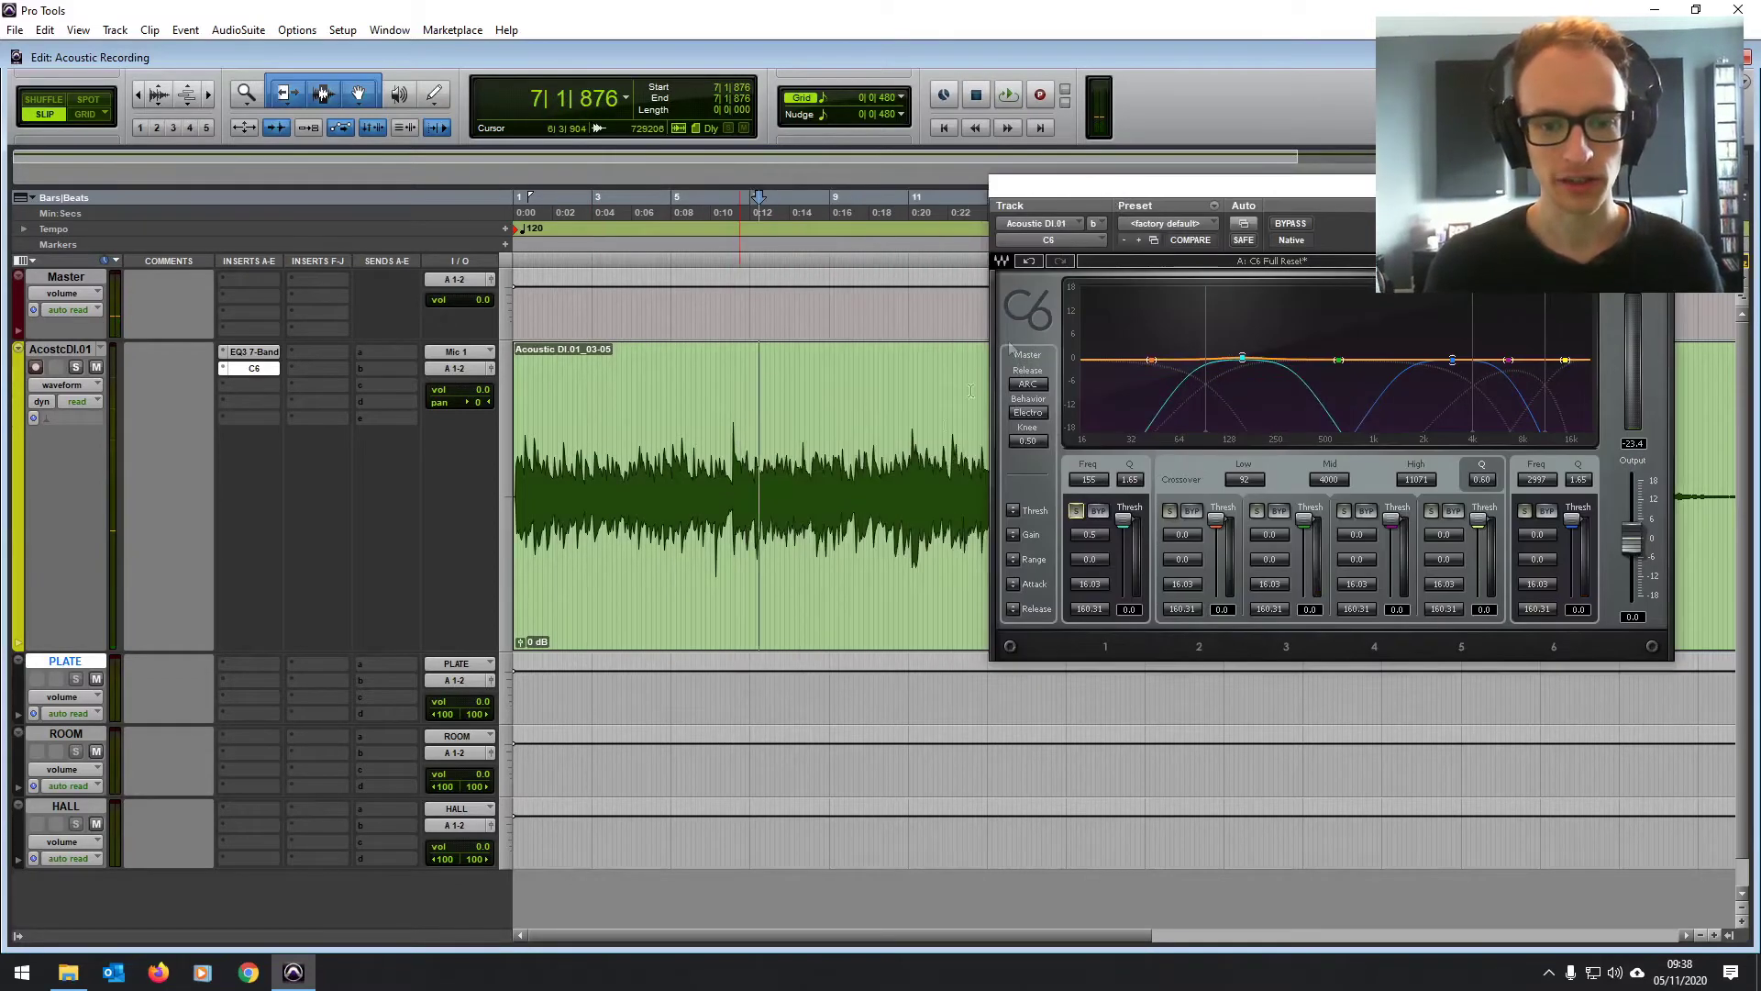
key(ctrl+a)
key(space)
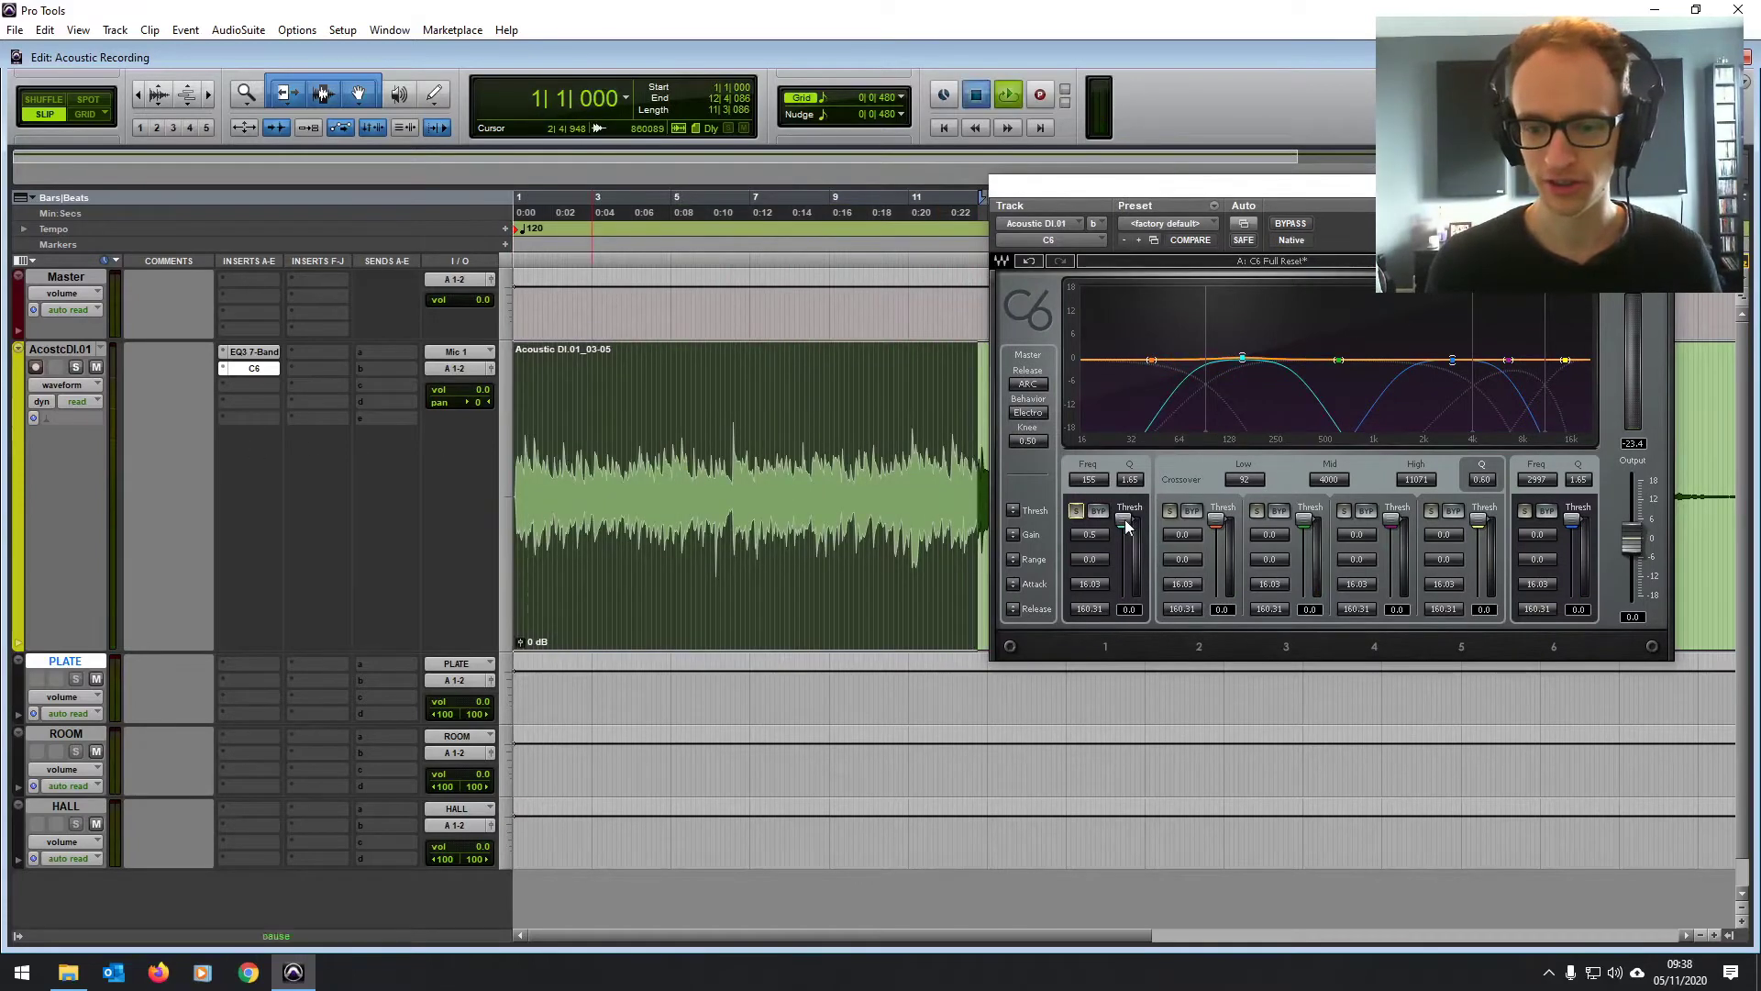
click(1101, 537)
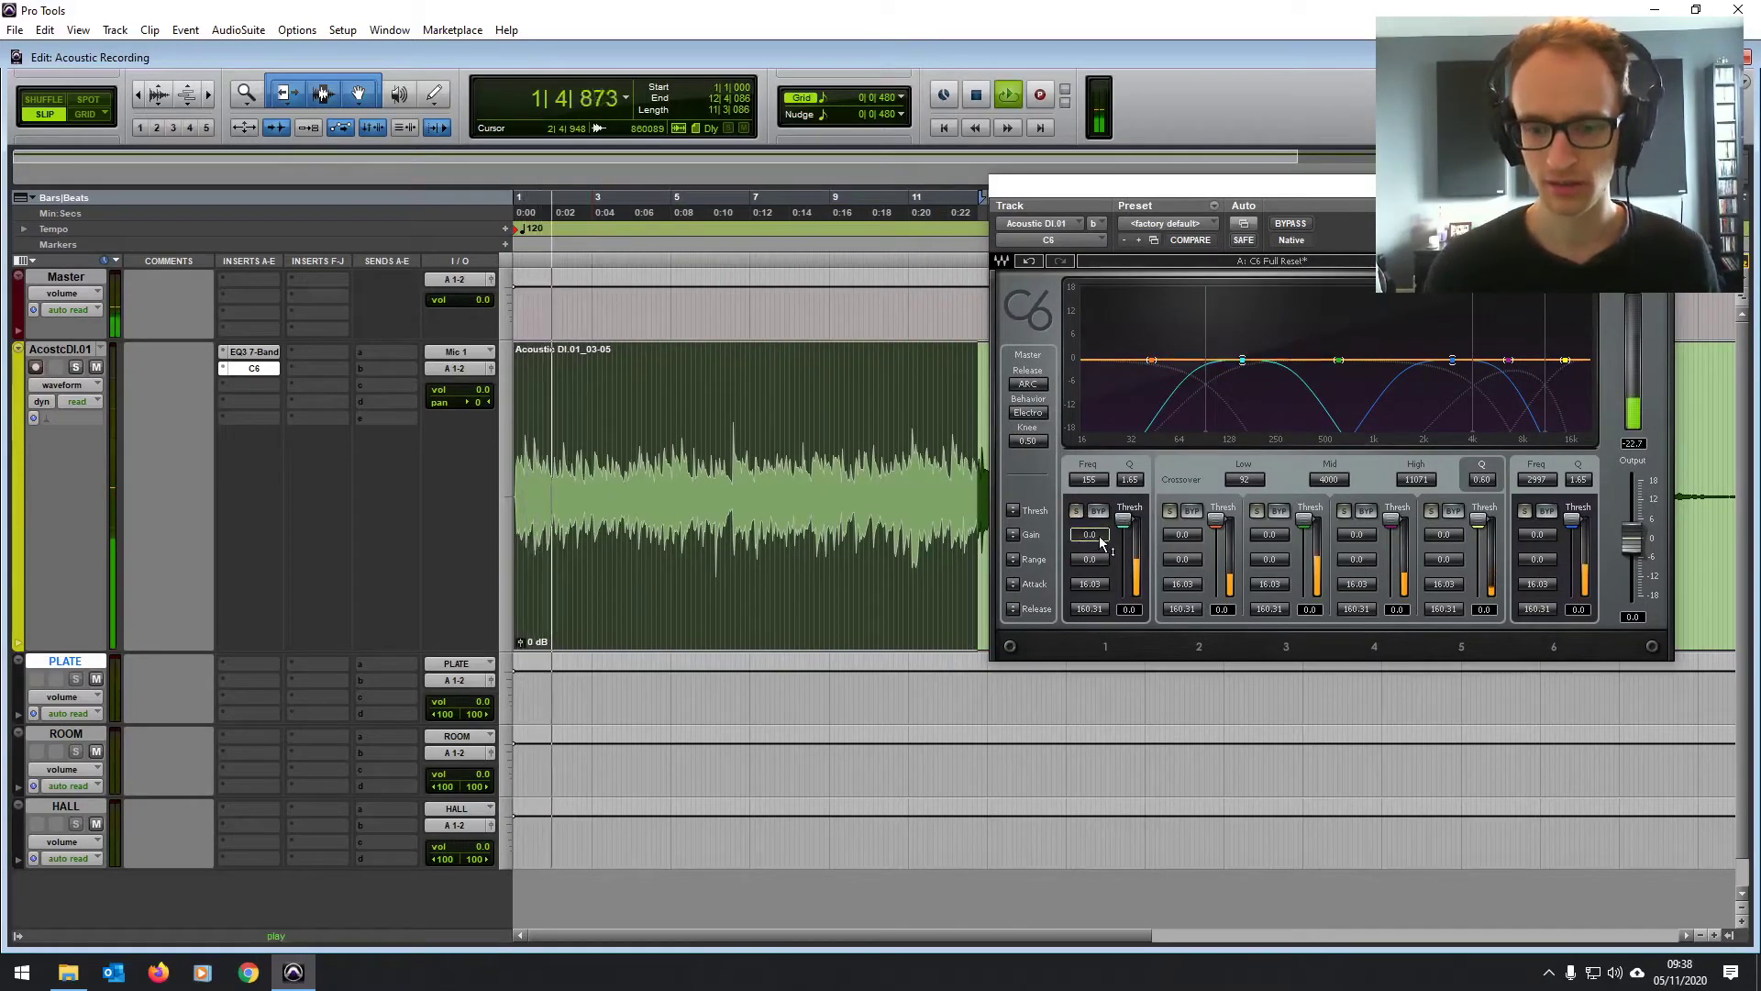
drag(1123, 520, 1123, 551)
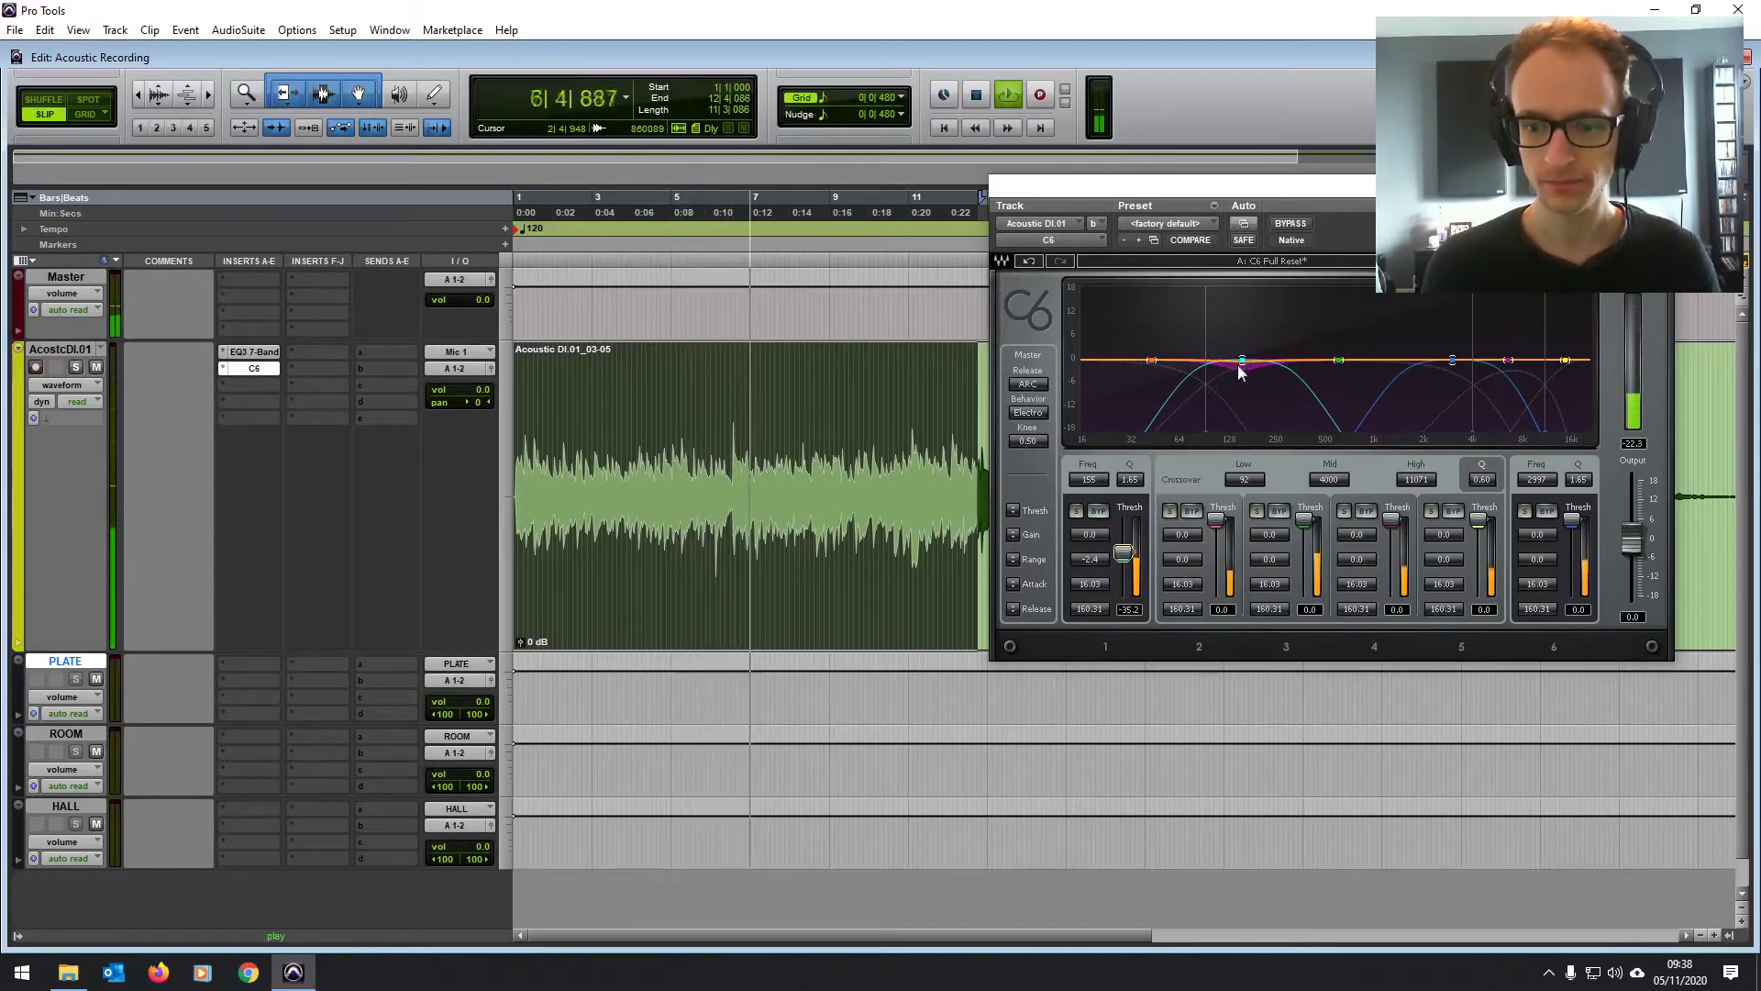
Step: Set C6 band 1's range to -3.1 and its frequency to about 151 Hz, and stop playback
drag(1090, 559, 1090, 520)
click(1090, 534)
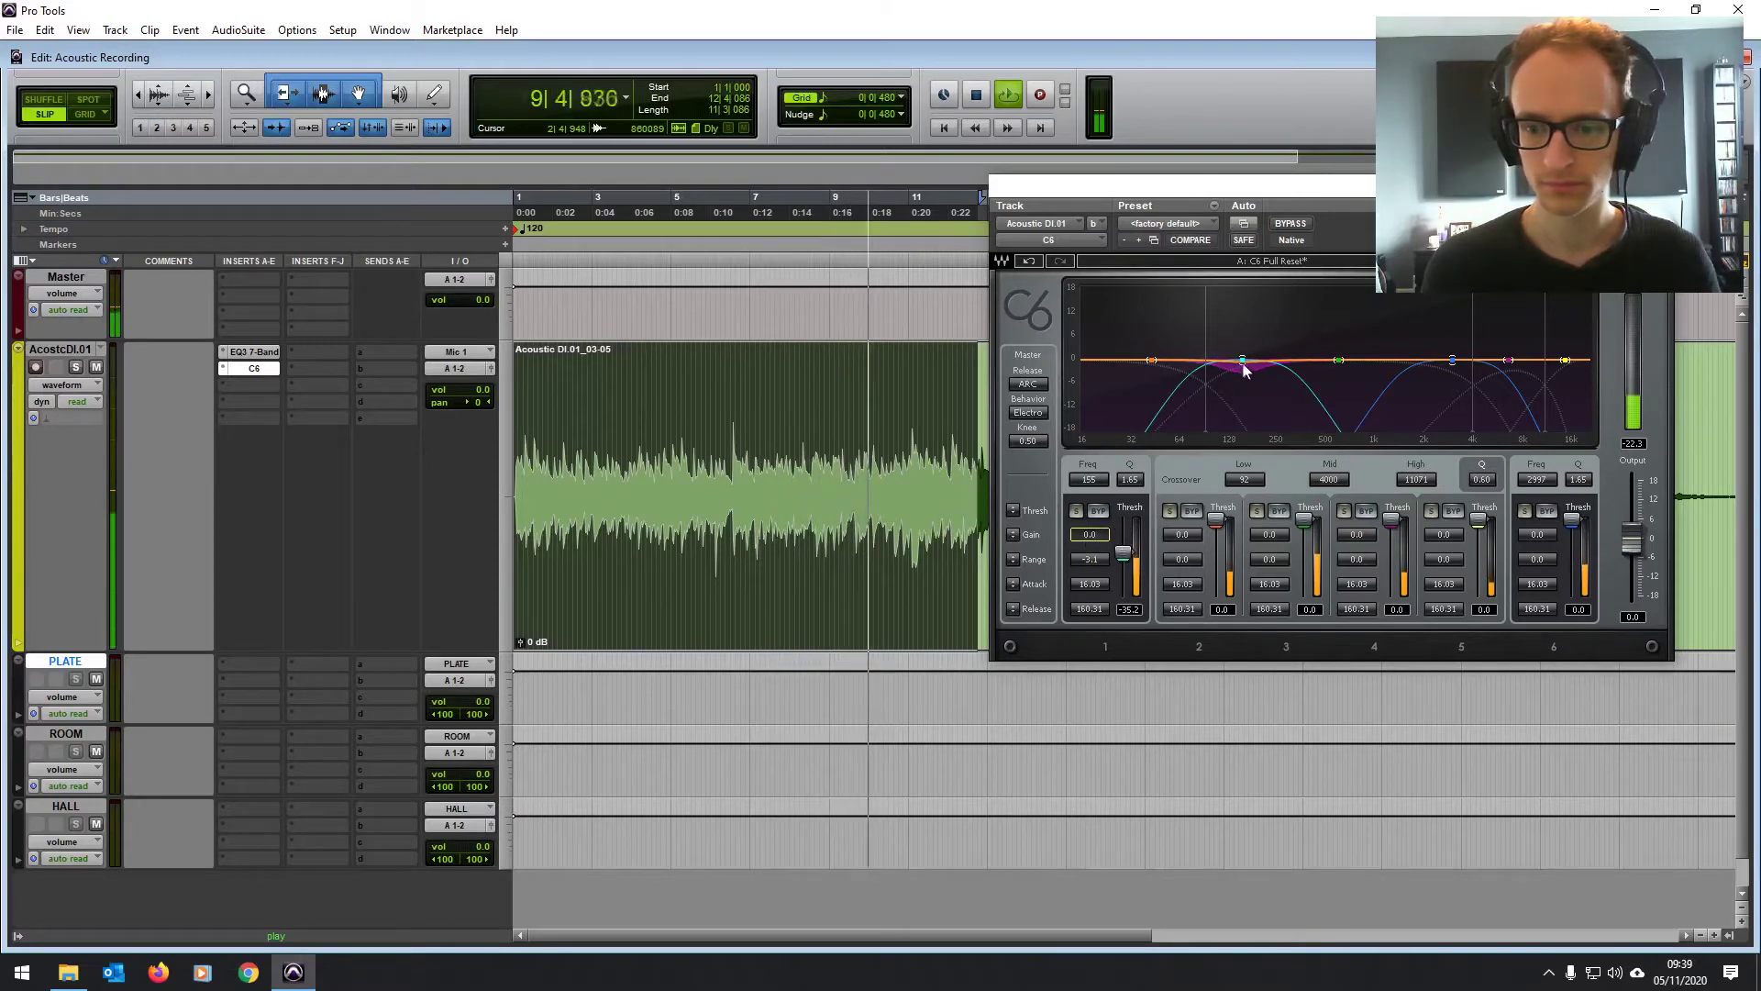
drag(1242, 359, 1240, 361)
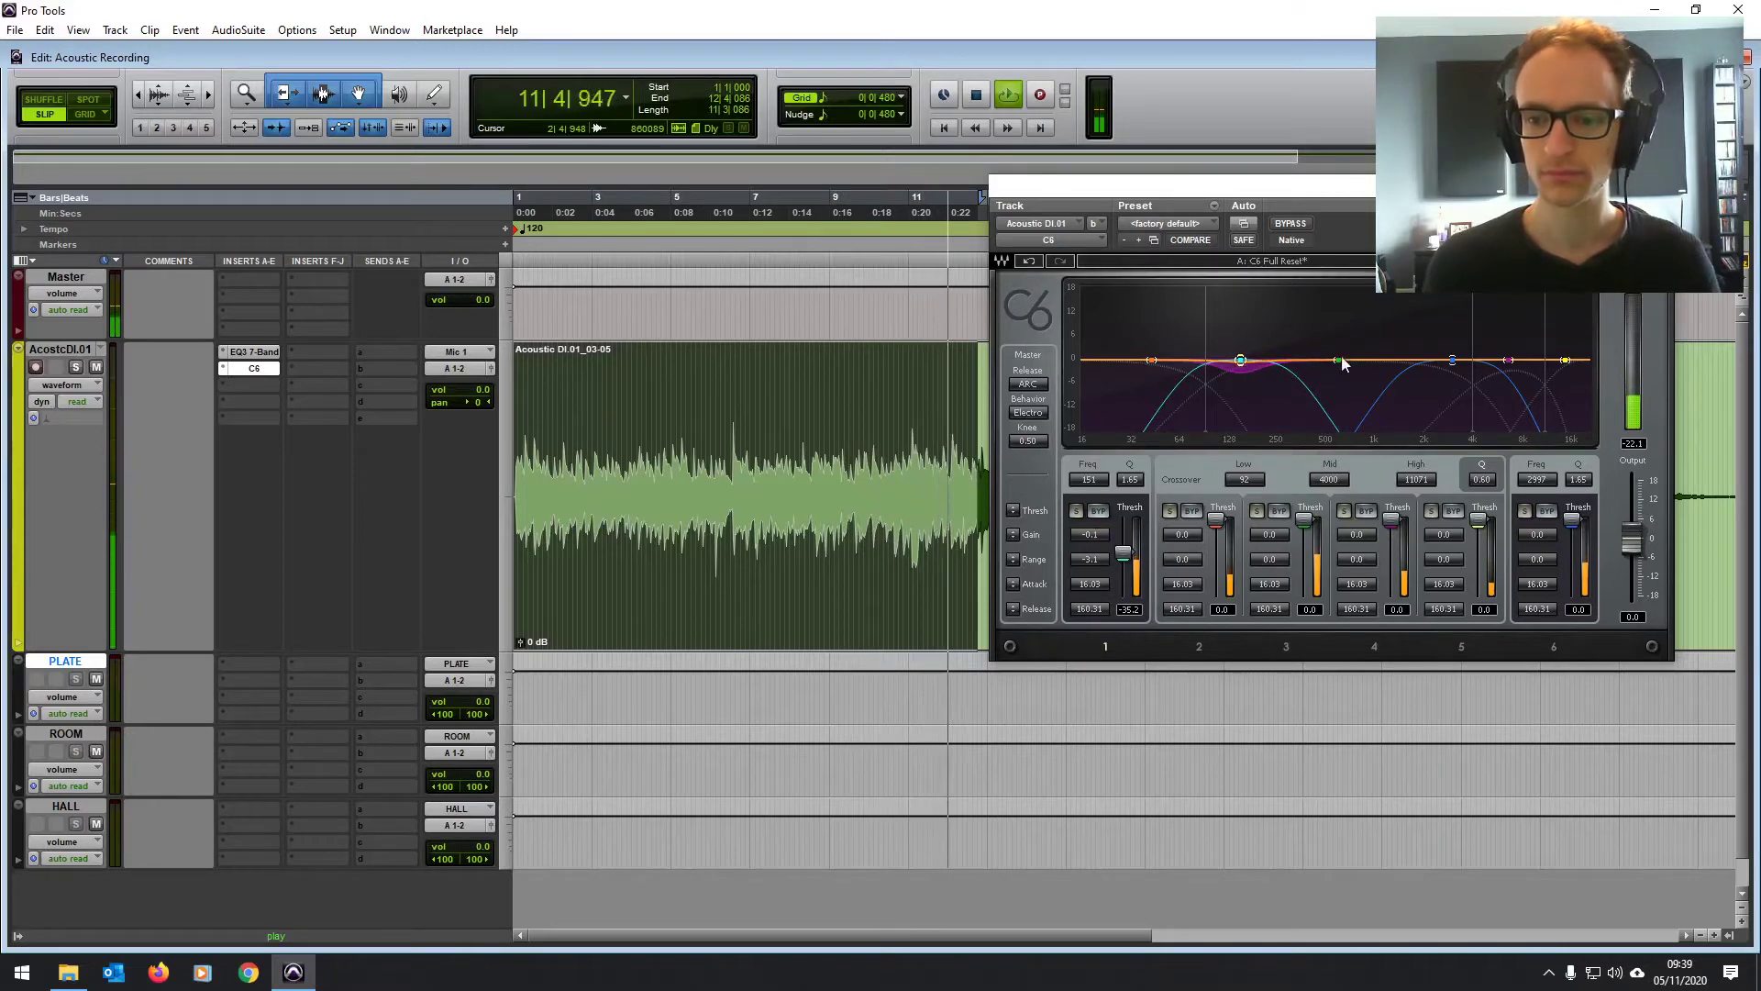
key(space)
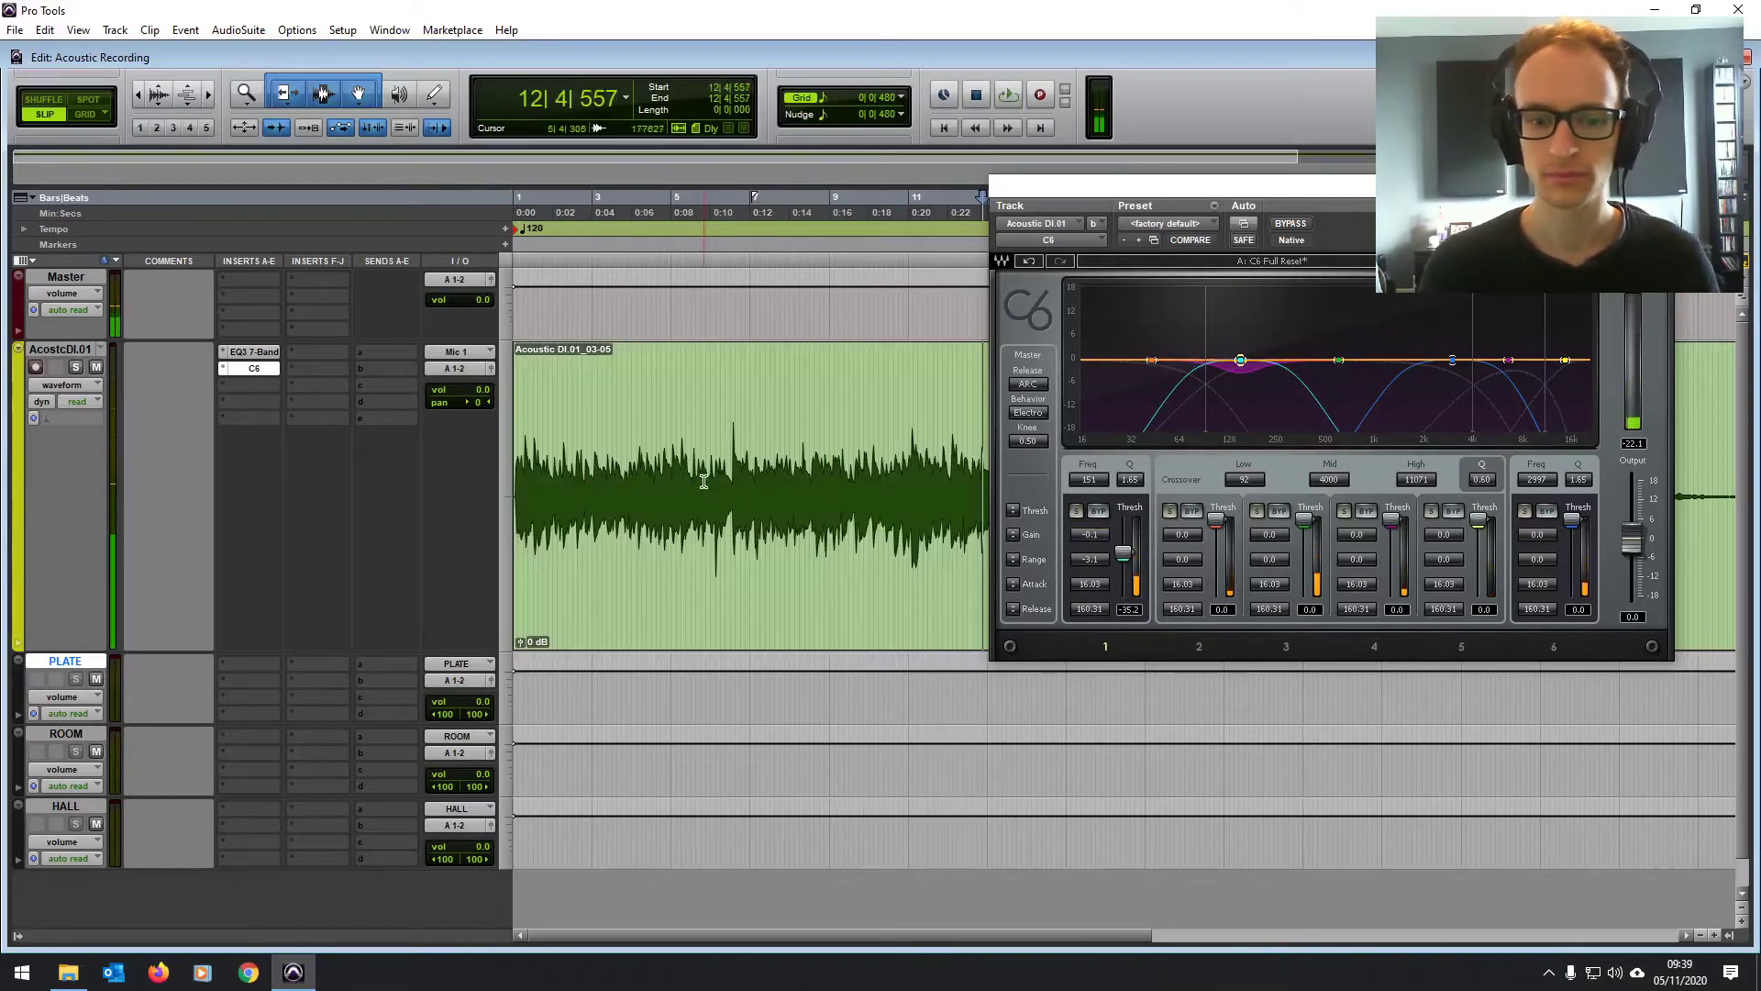
Step: Play the track from the start and compare the sound with the C6 active and bypassed
click(946, 127)
key(space)
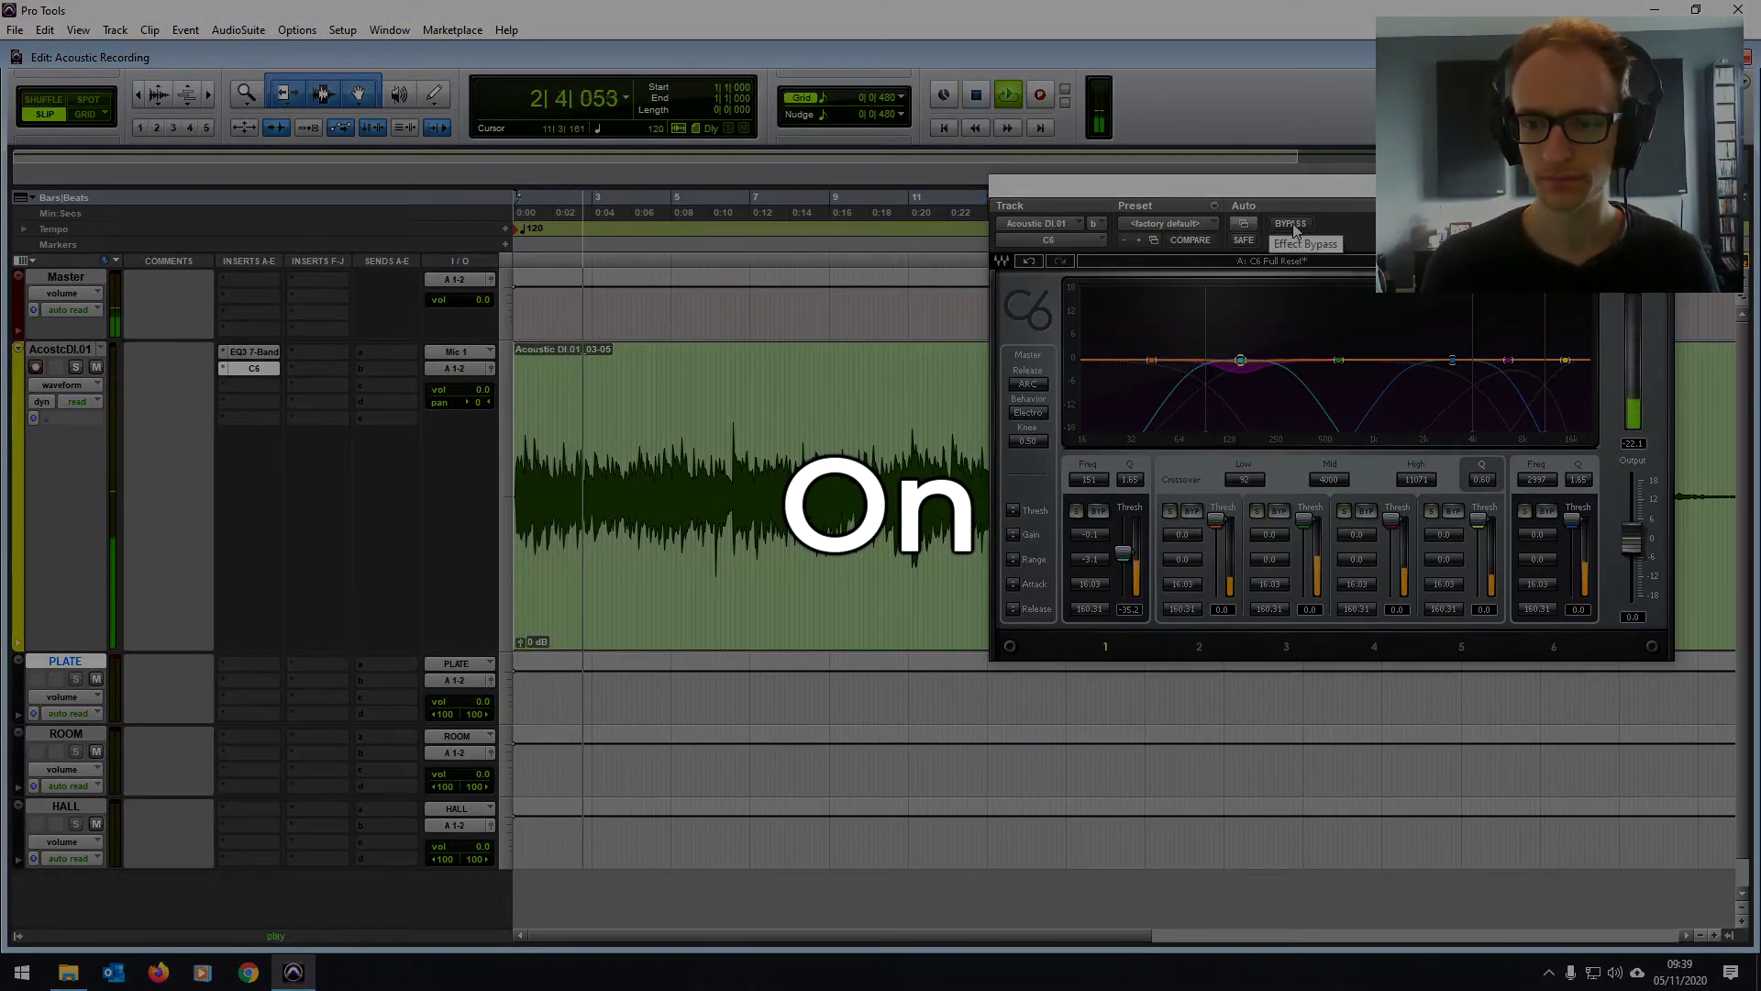
click(1292, 224)
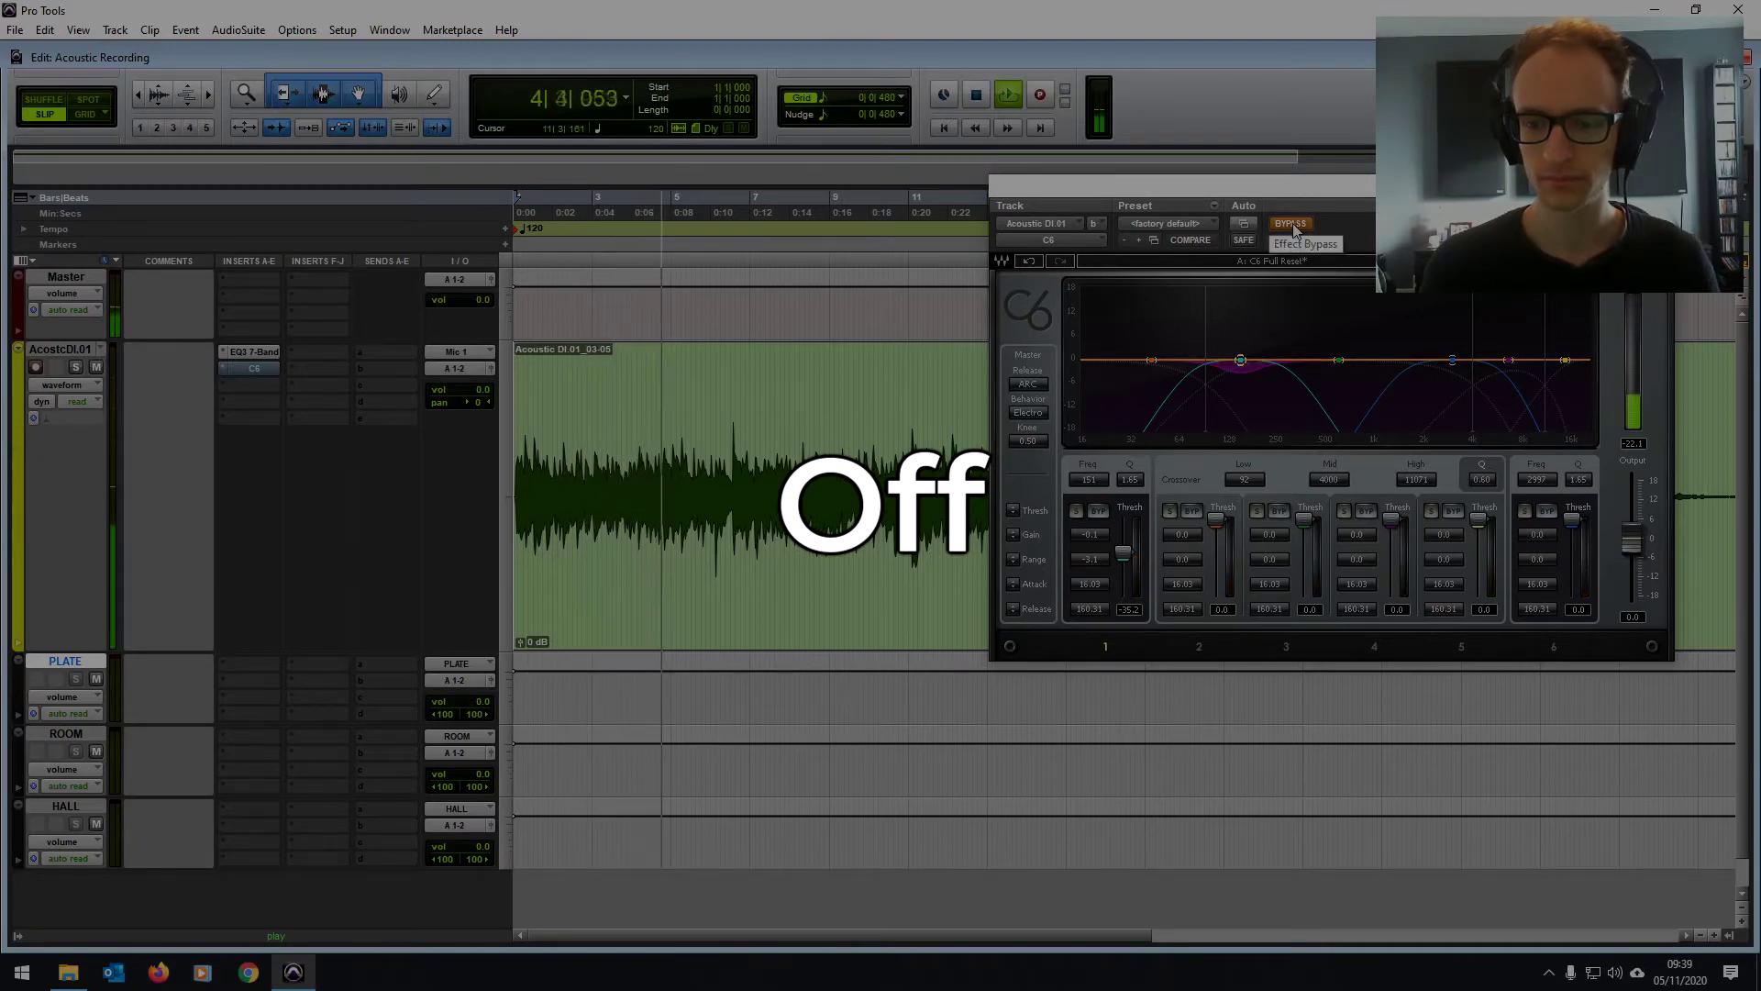
click(1291, 225)
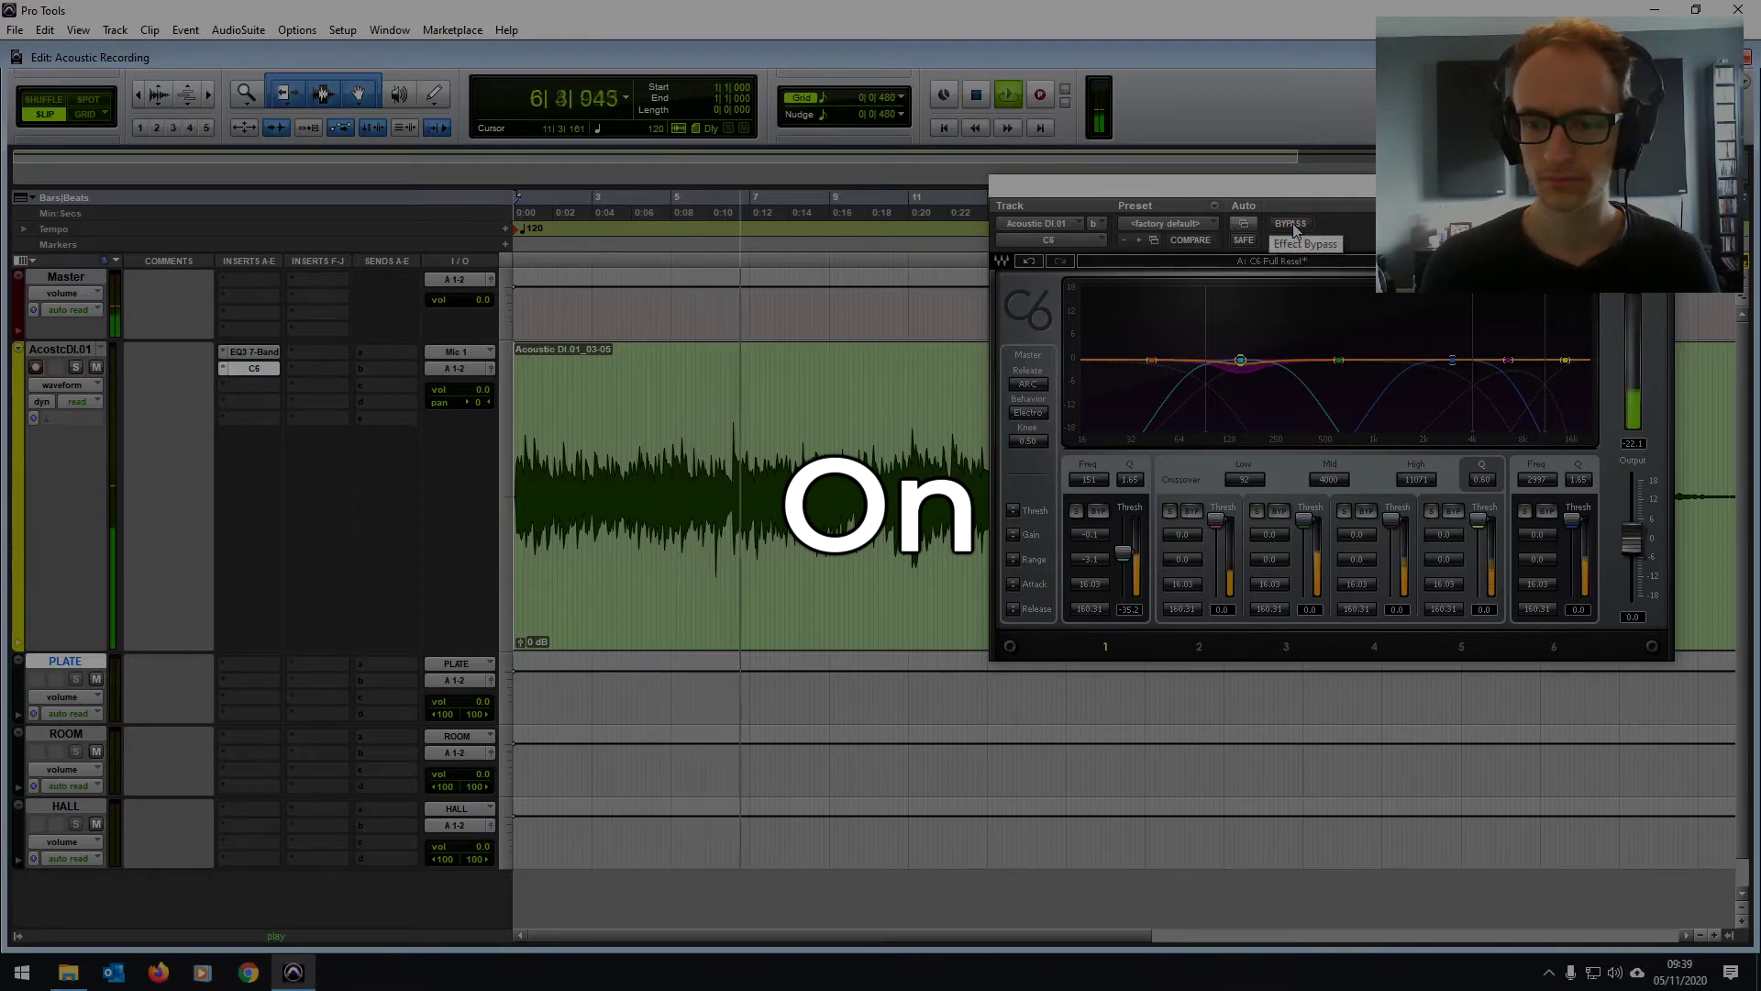
key(space)
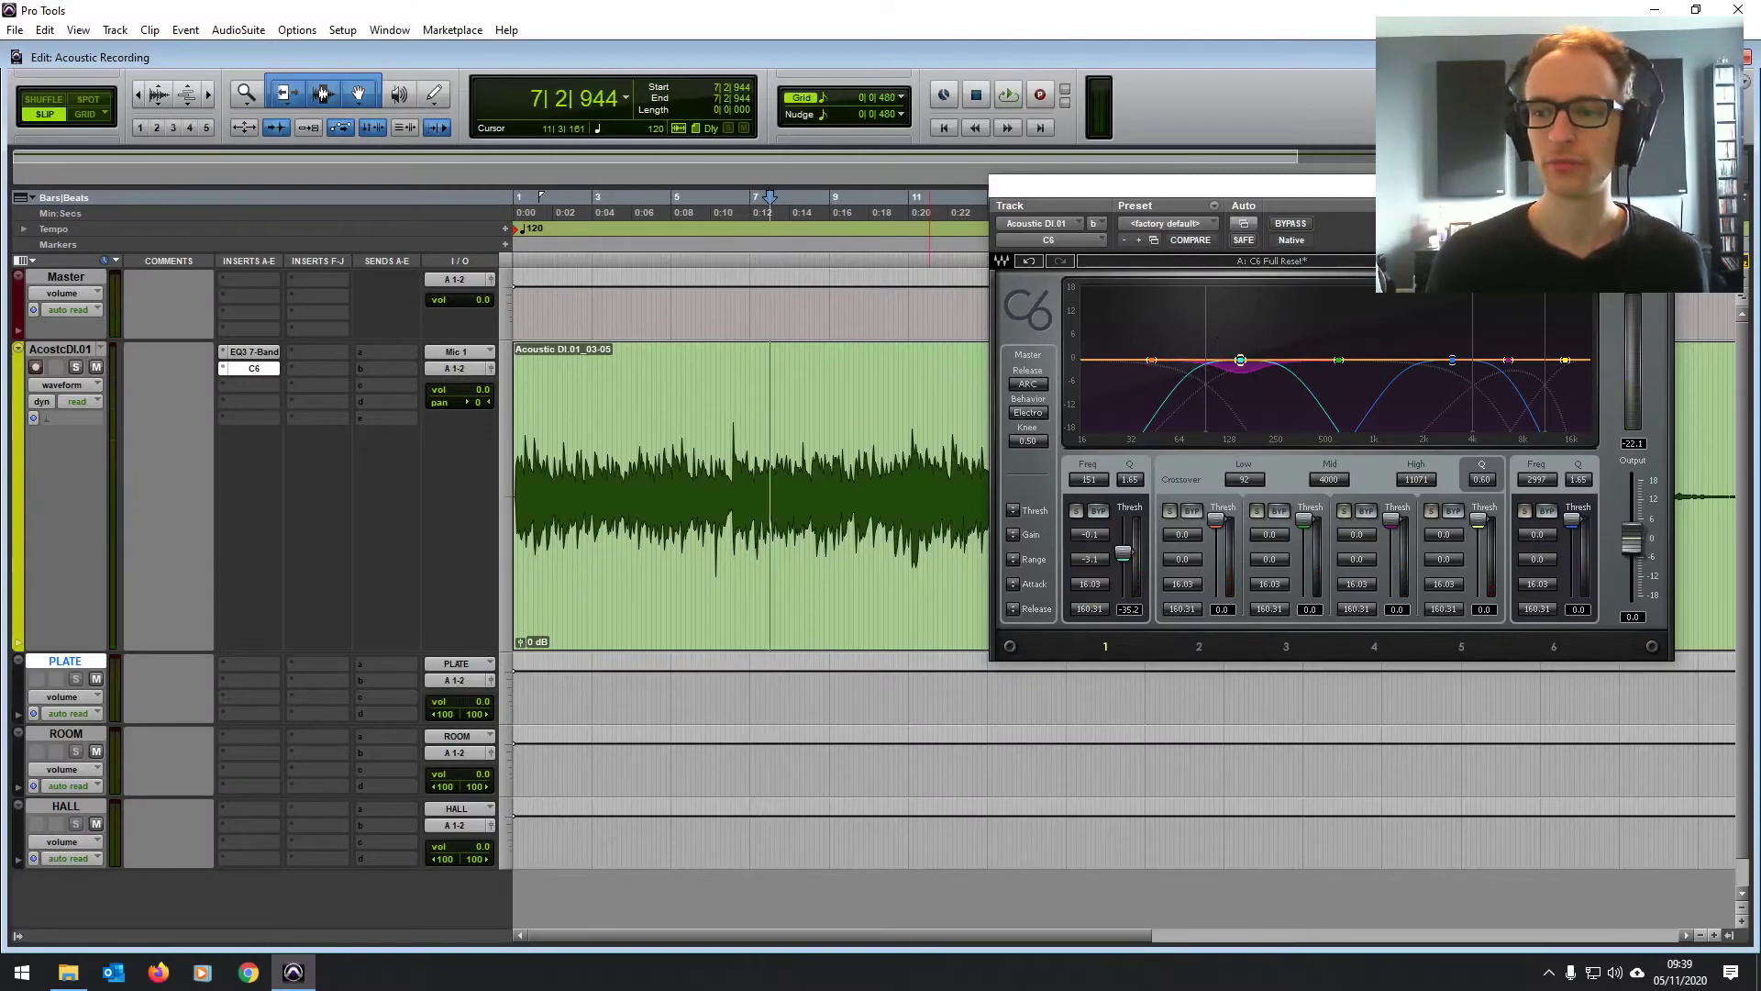
Step: Close the C6, open the EQ3 7-Band on the acoustic DI track and play from bar 1
drag(1573, 189, 1100, 199)
click(1193, 194)
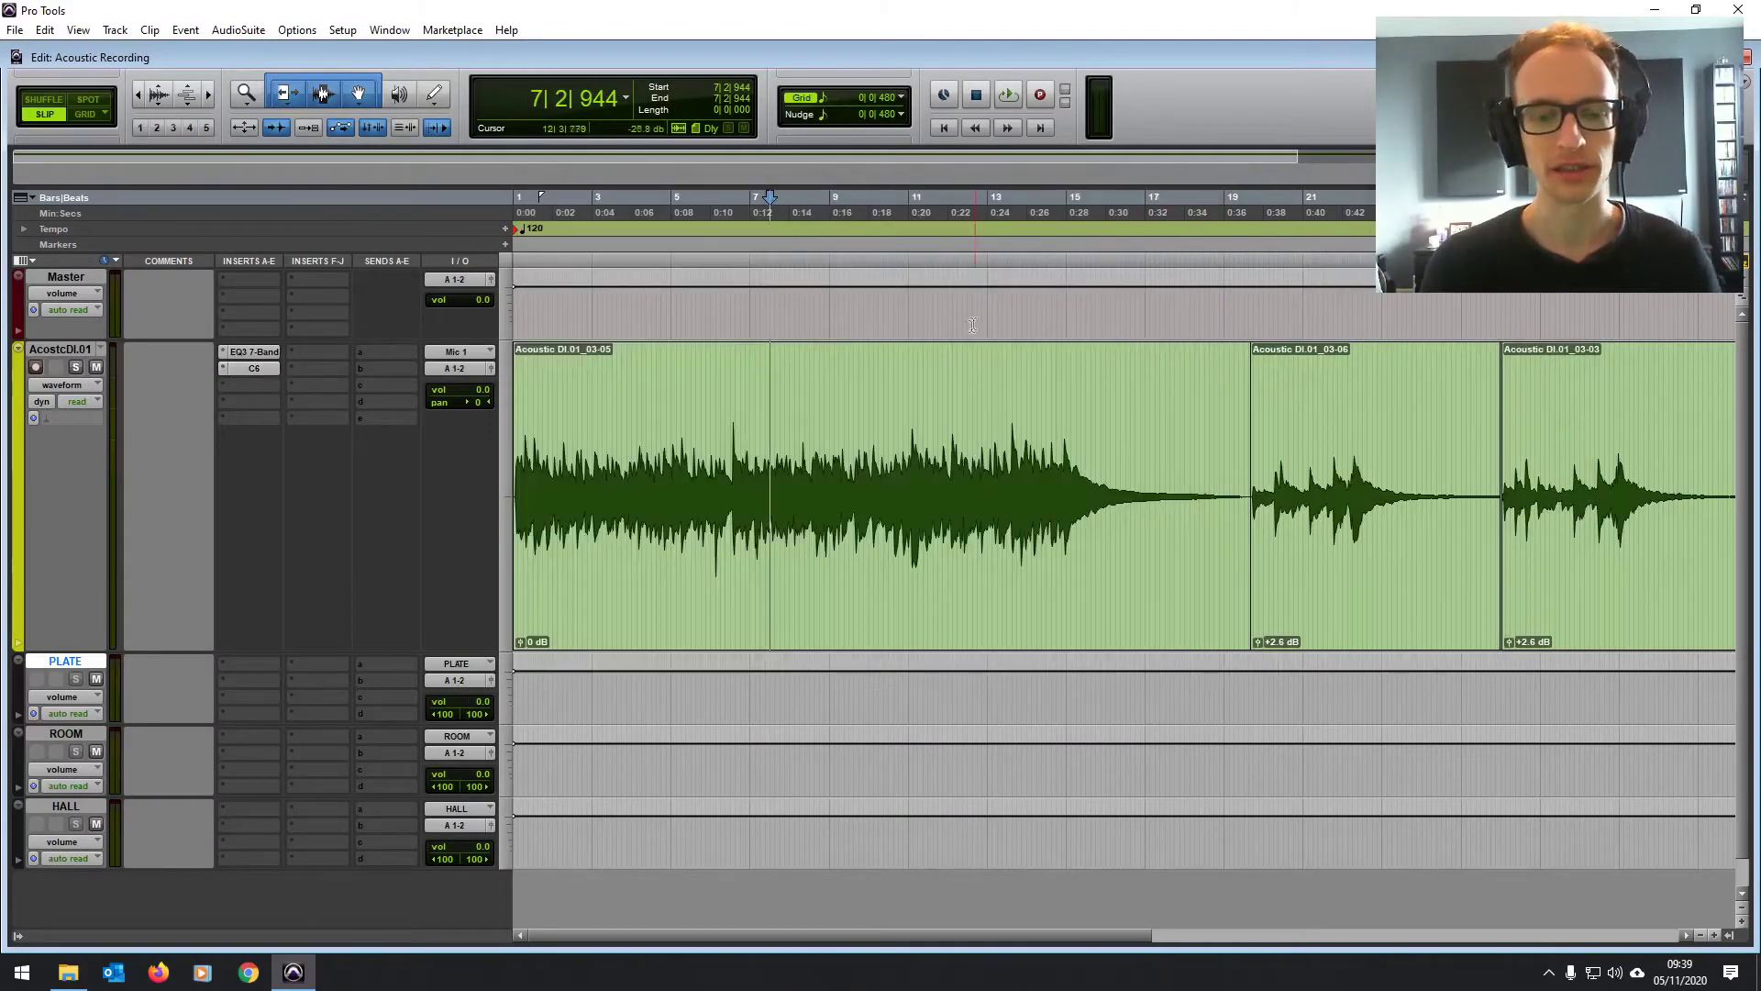
click(254, 351)
key(space)
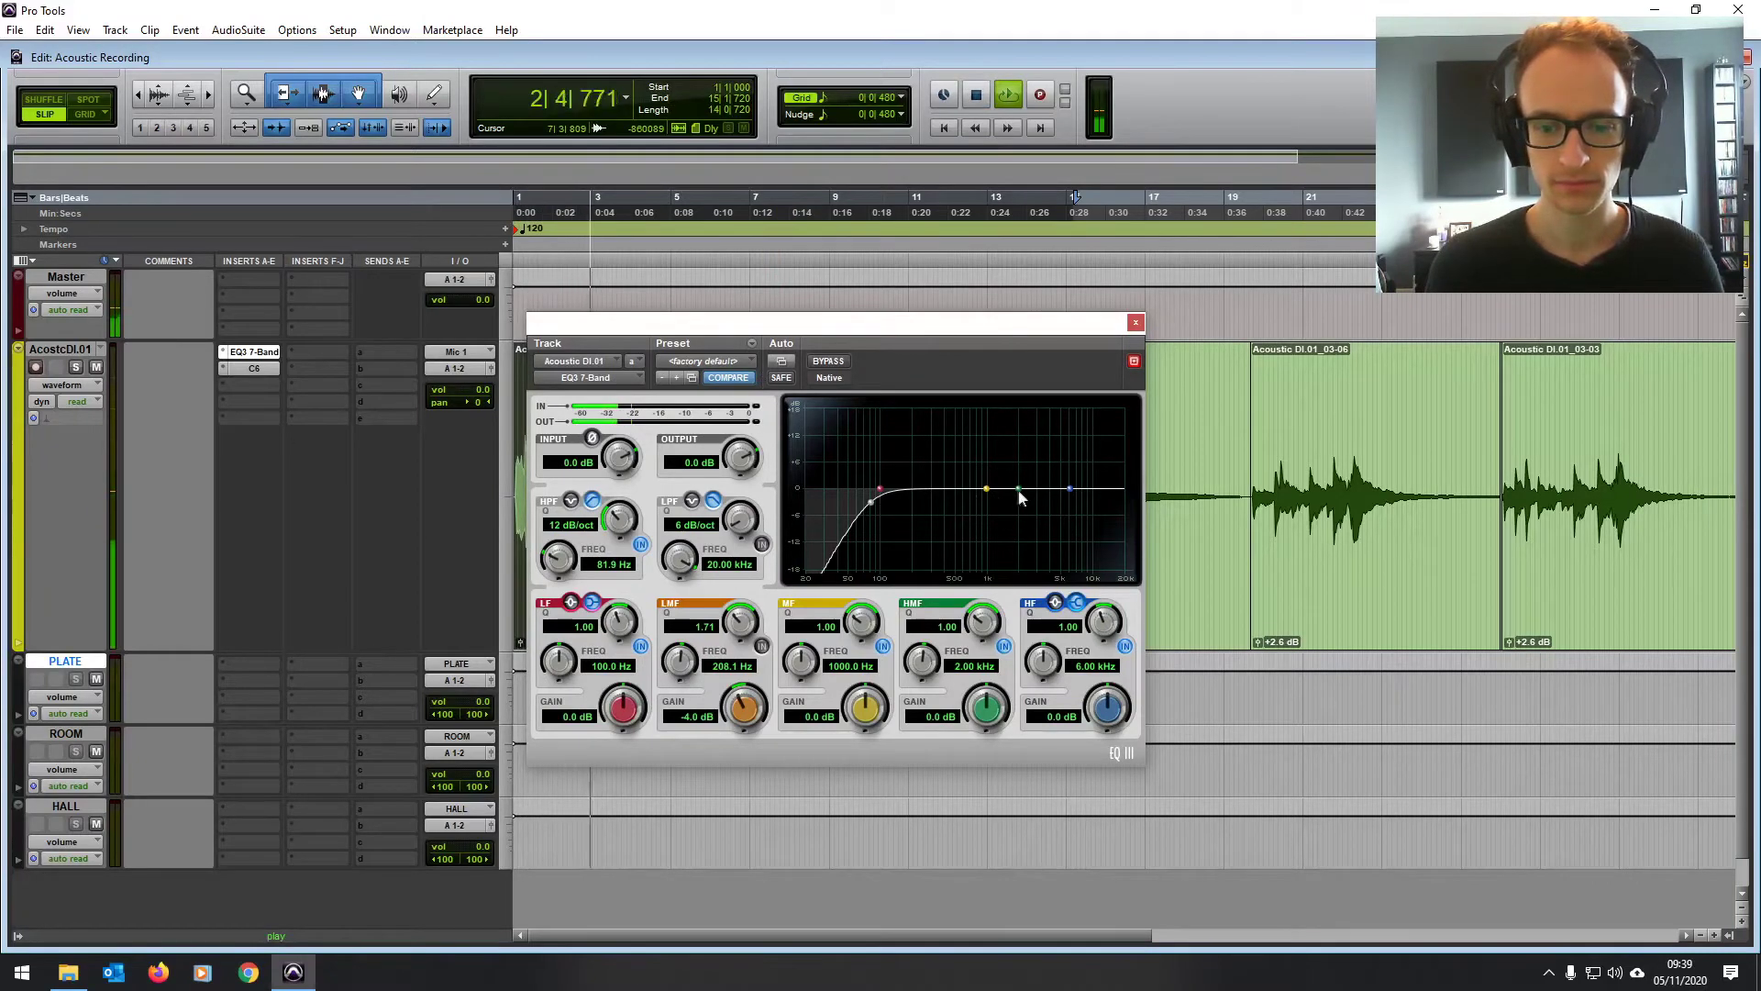
Step: Try a 9.1 dB HMF boost at 10.39 kHz, listen from about bar 2 and return the band to 0.1 dB at 4.42 kHz
drag(1020, 488, 1094, 450)
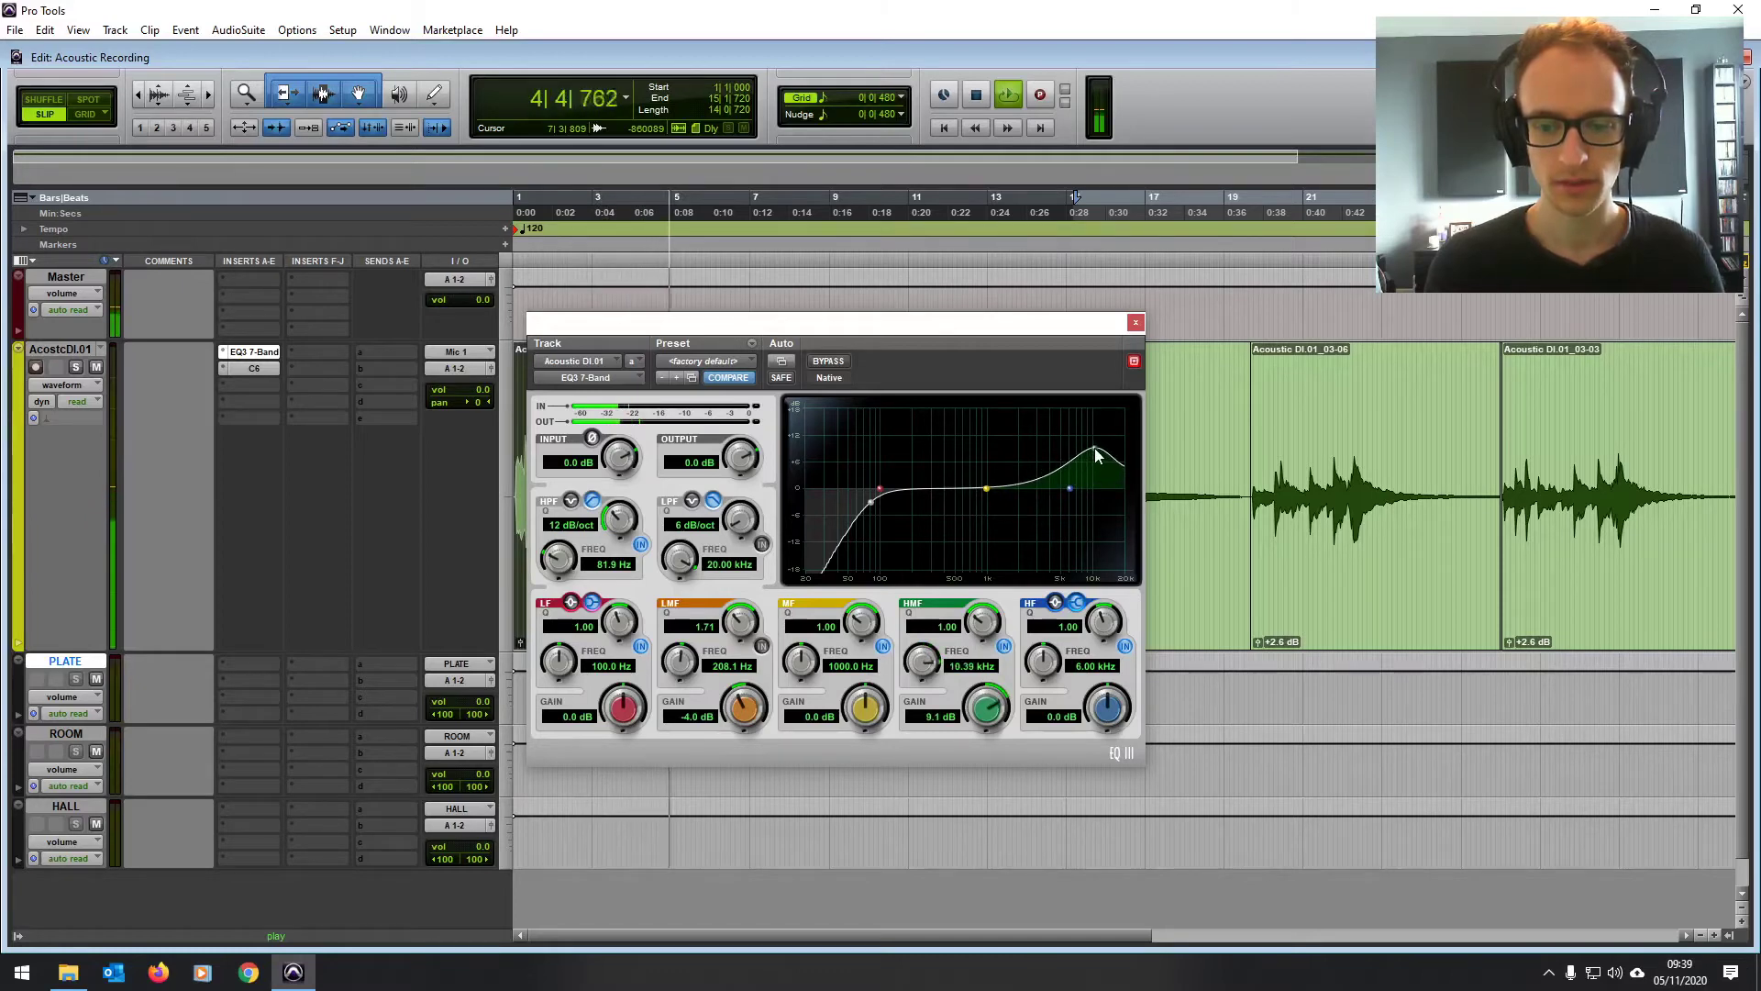
key(space)
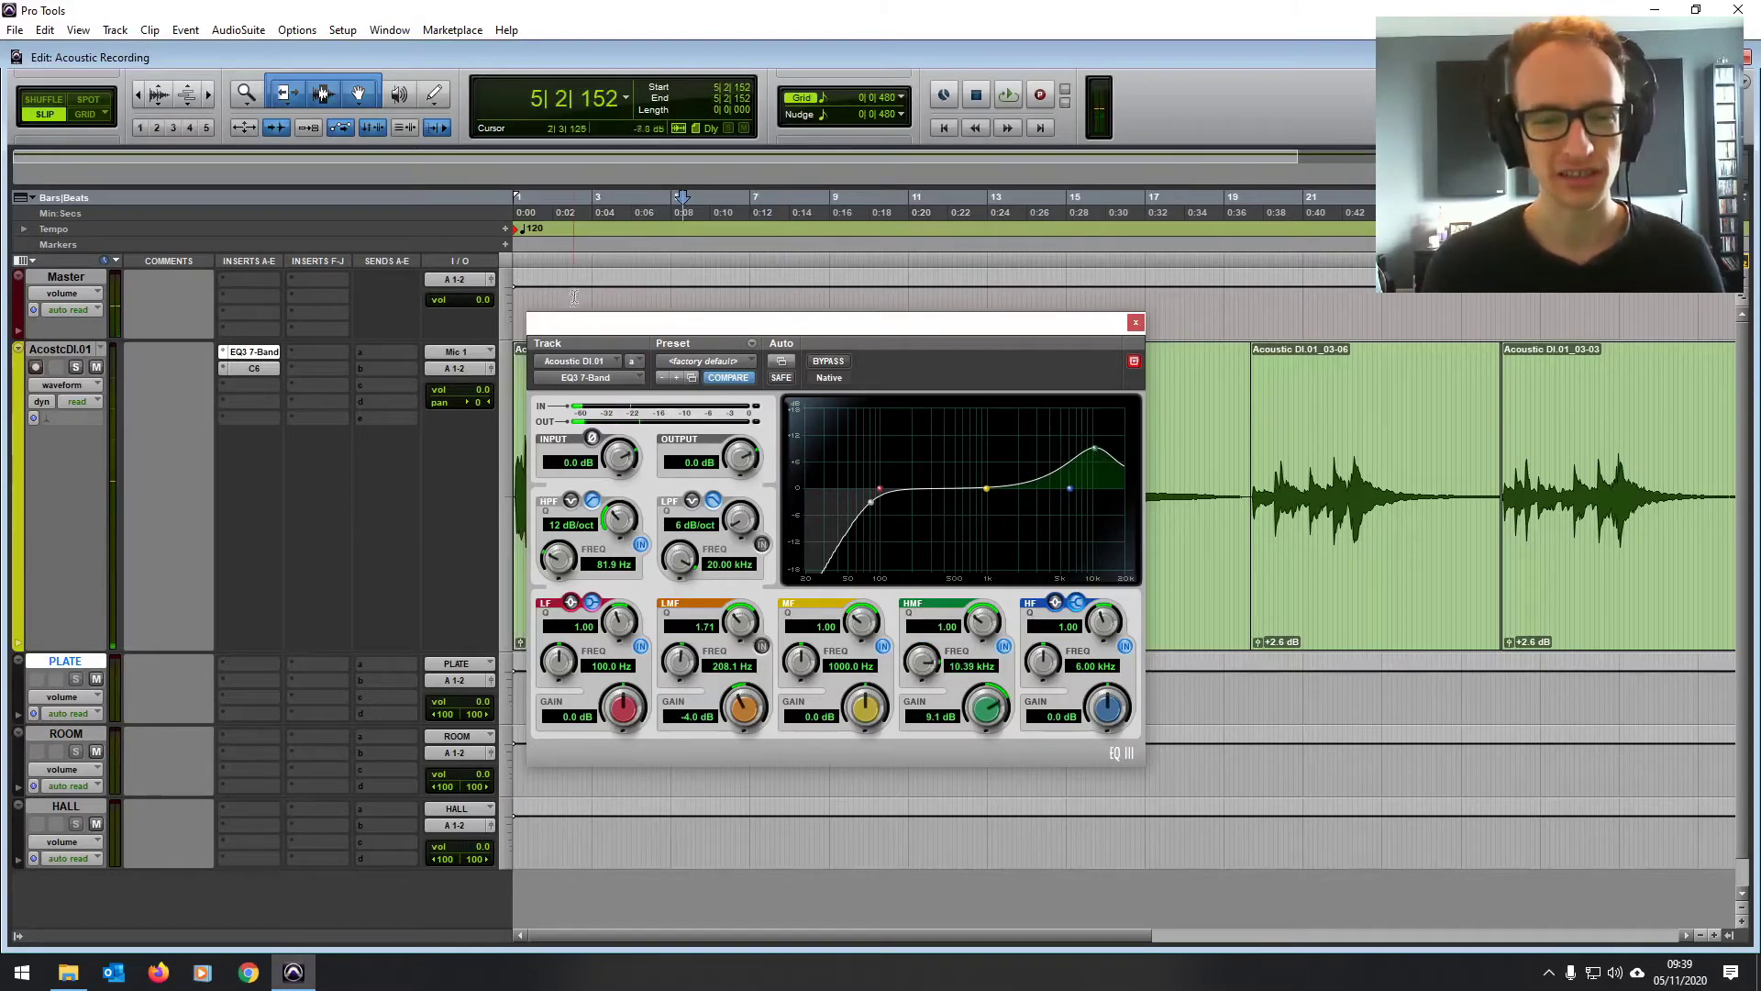
click(575, 294)
key(space)
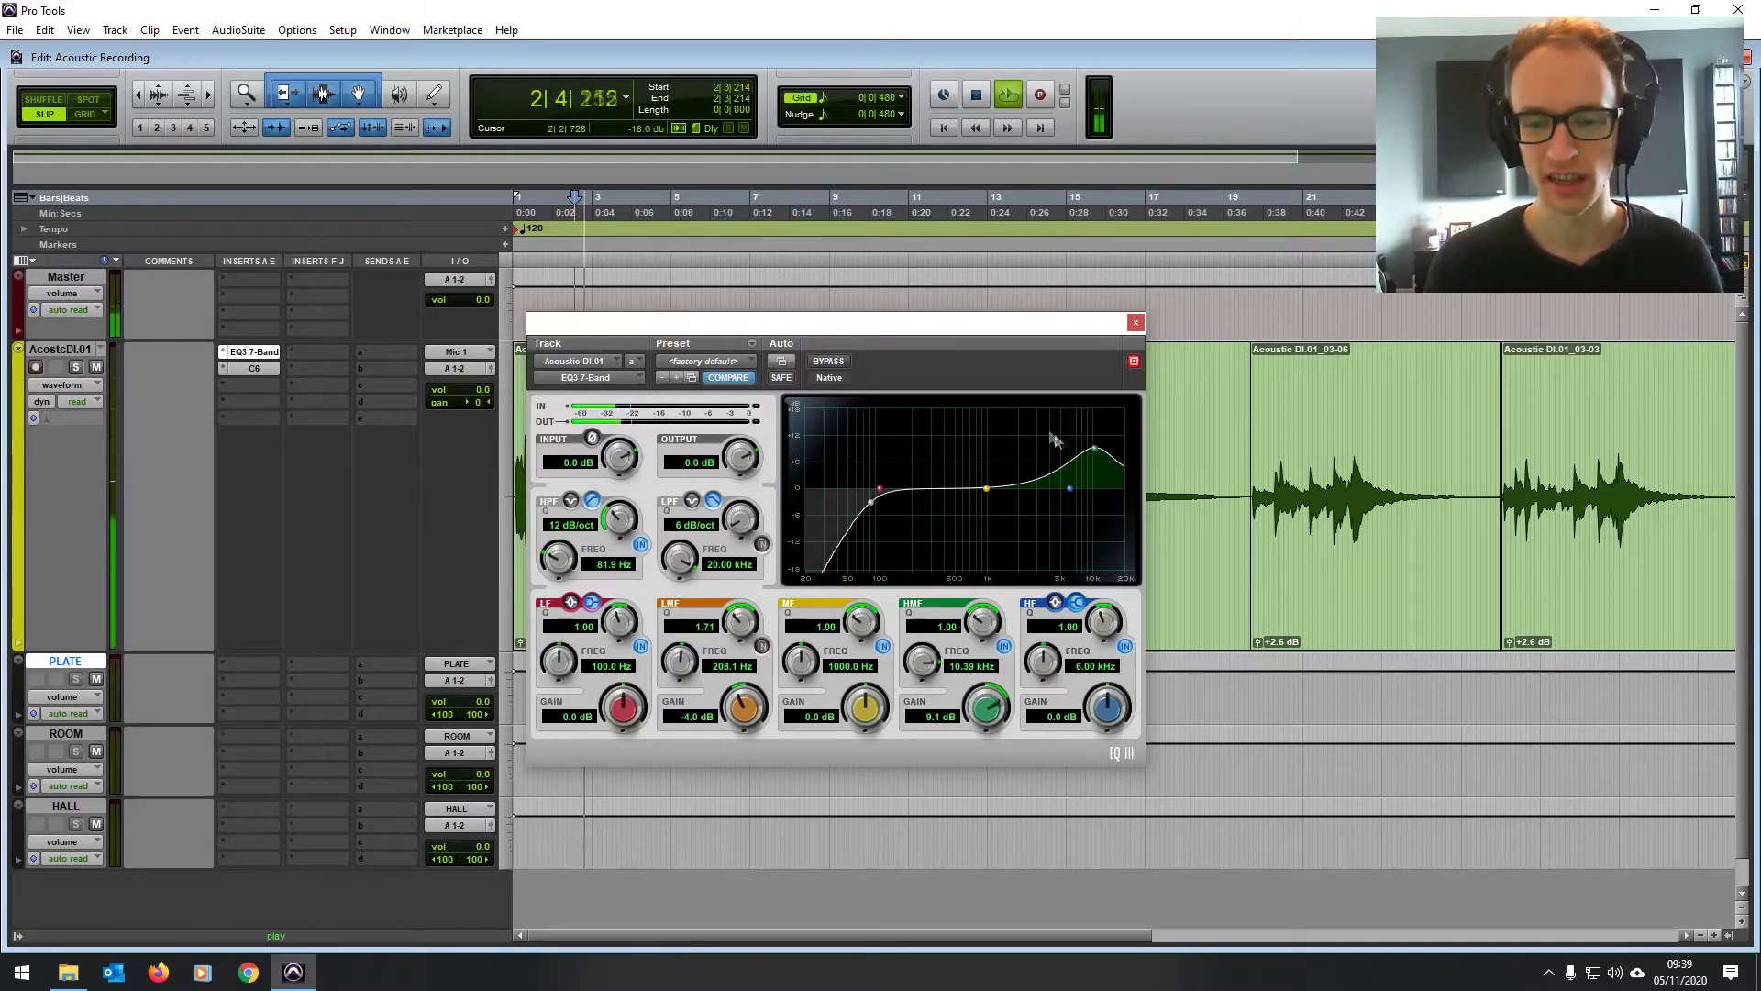
drag(1098, 455, 1059, 497)
Step: Enable the EQ's low-pass filter at 16.94 kHz with a 24 dB/oct slope and cut the HF band by 1.7 dB at 11.25 kHz
click(762, 545)
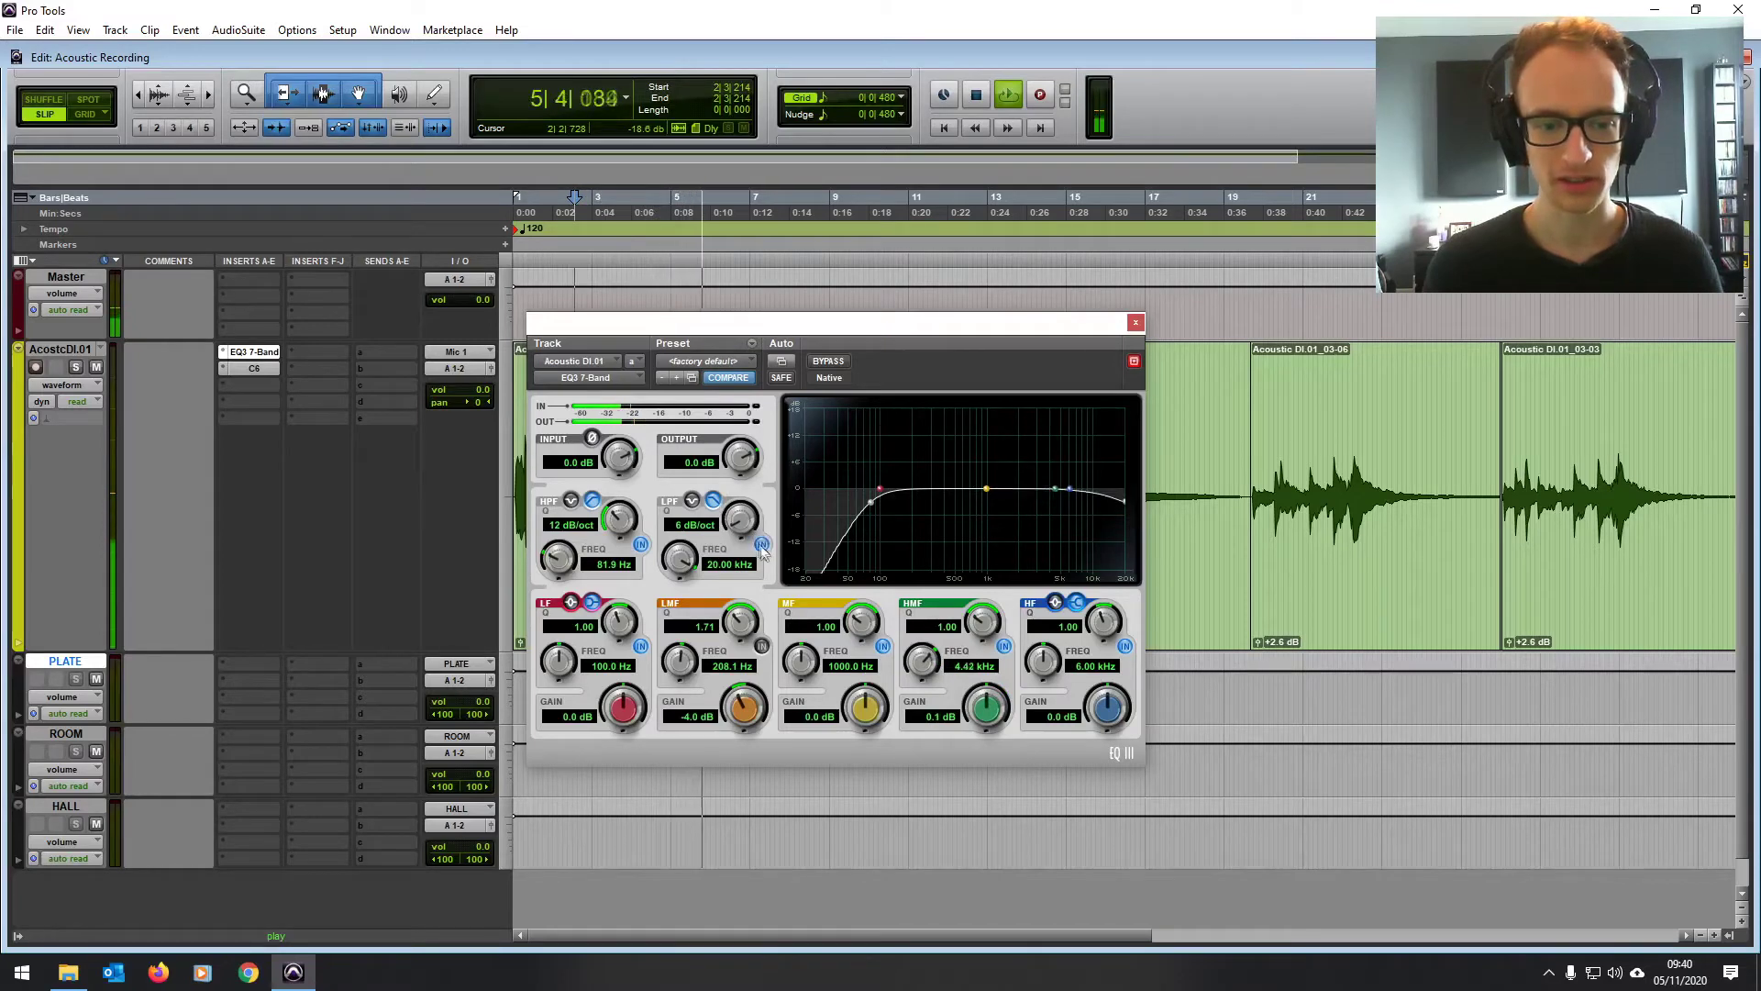
drag(681, 559, 740, 486)
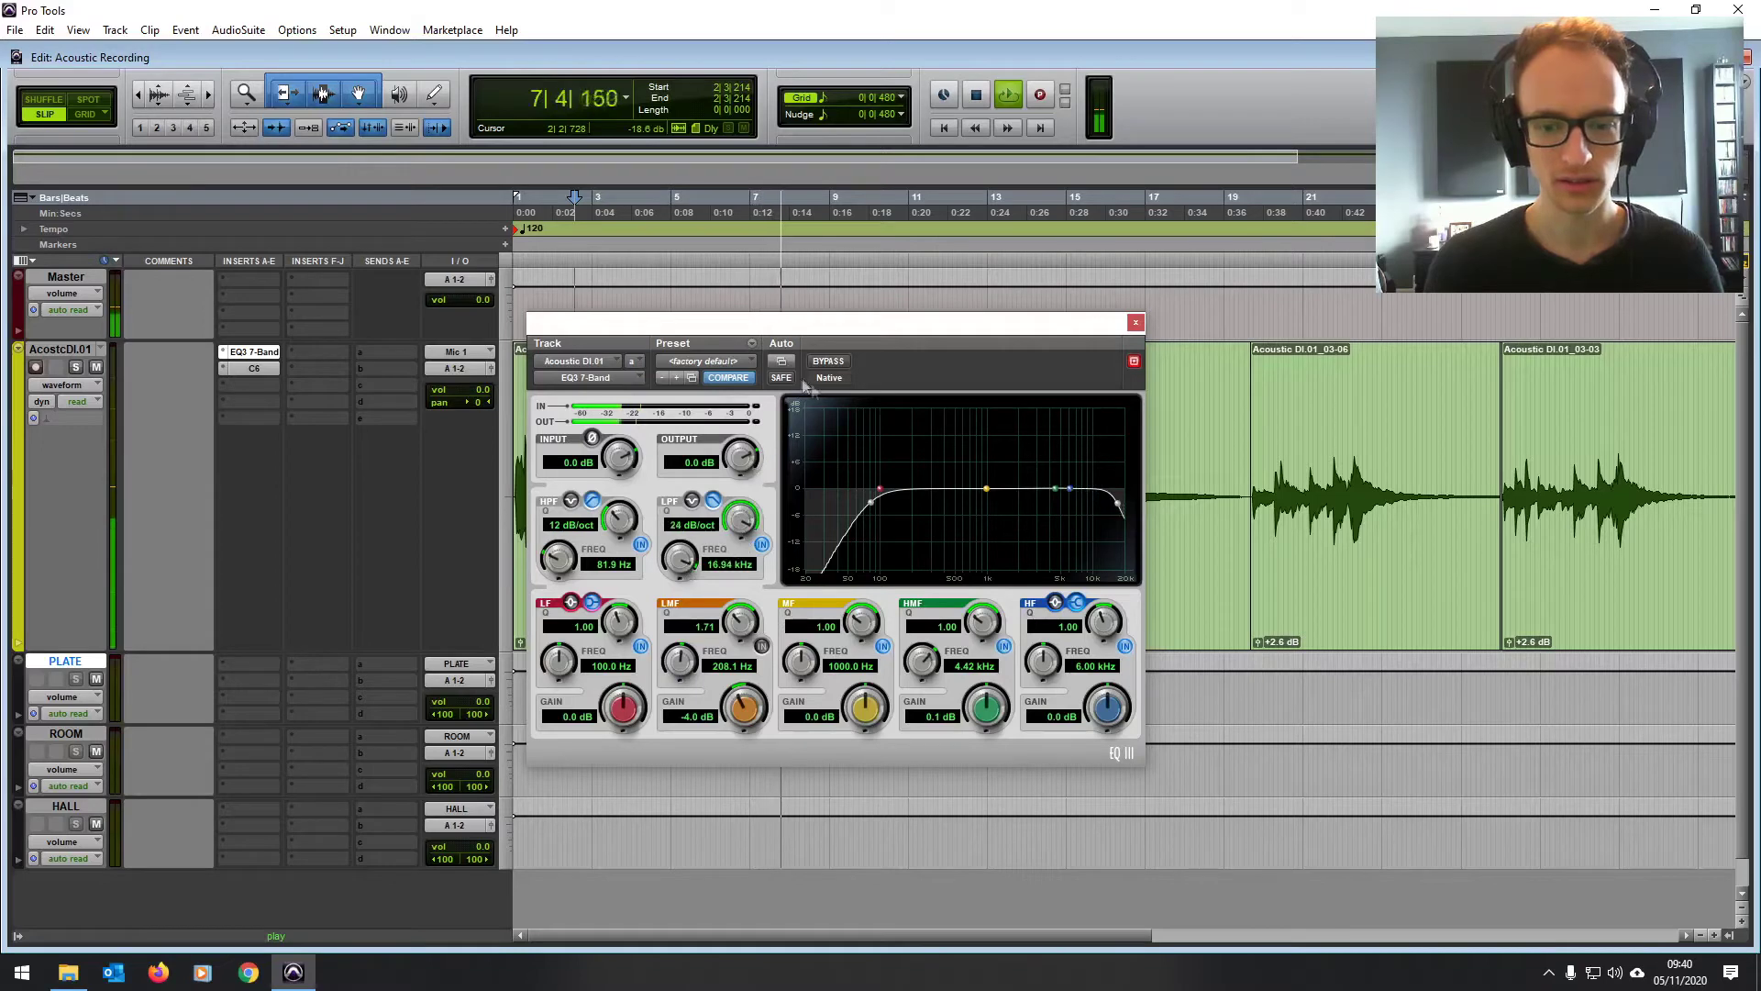
mouse_move(1071, 495)
mouse_down()
mouse_move(1080, 455)
mouse_move(1066, 460)
mouse_move(1098, 450)
mouse_move(1101, 505)
mouse_up()
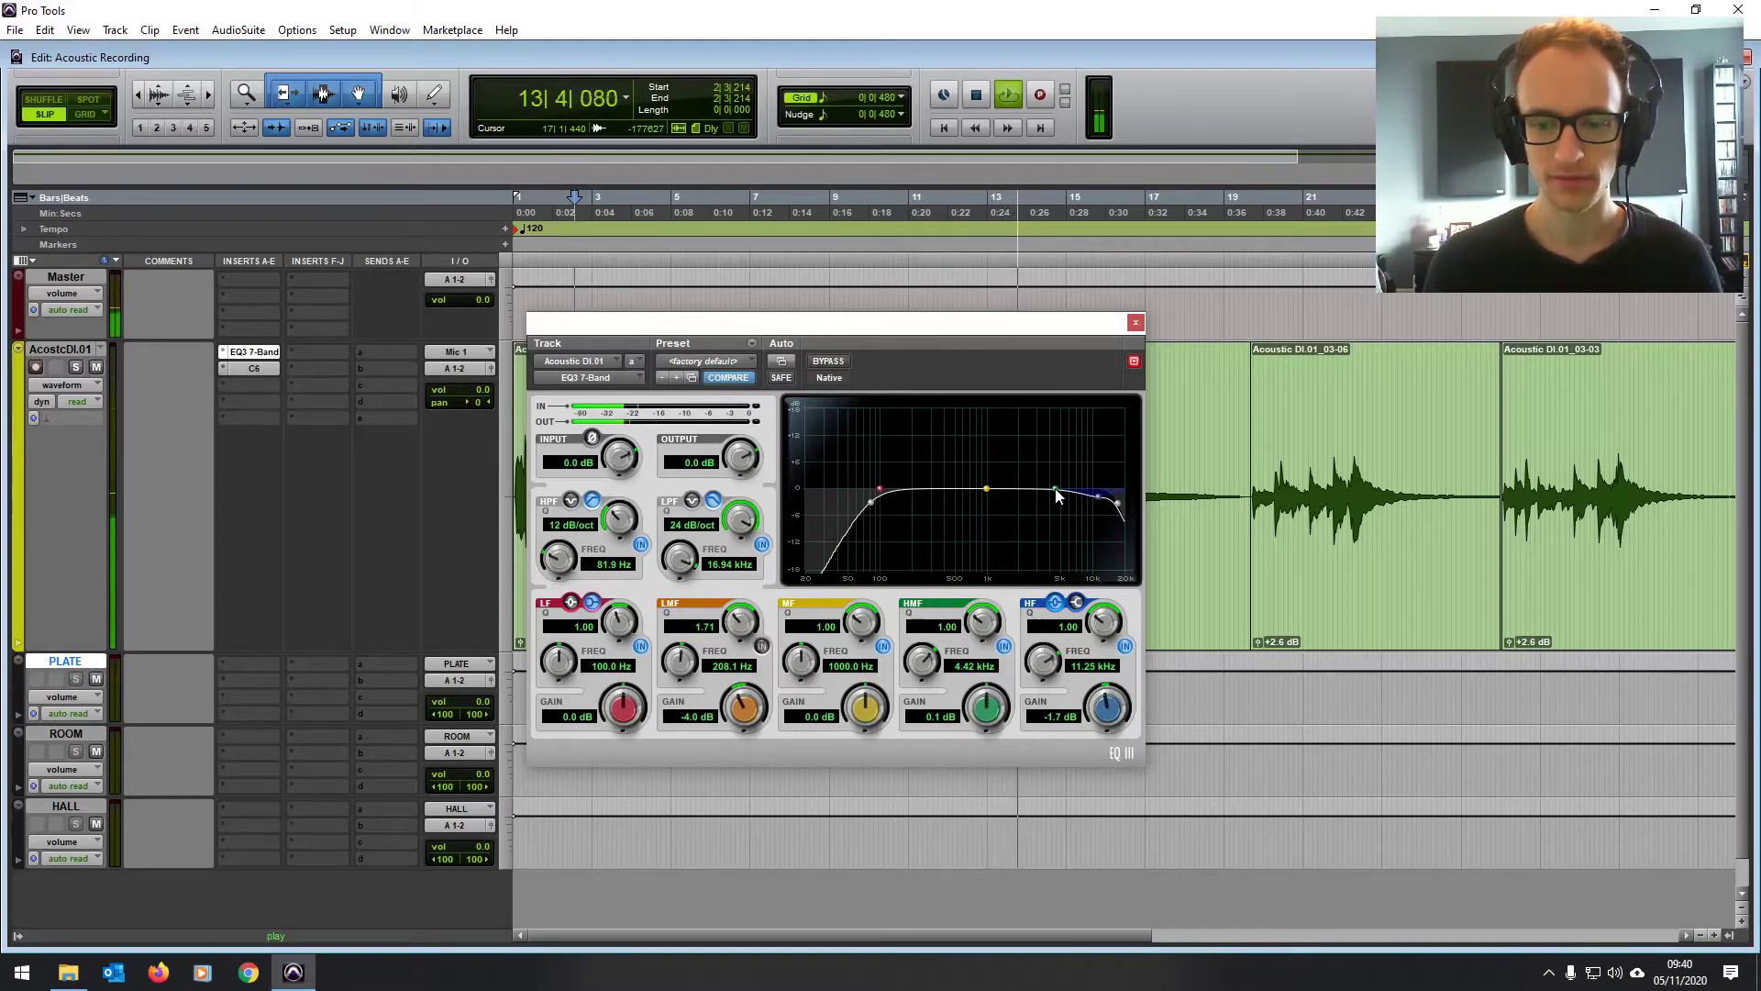
Step: Try the HMF band at 5.2 dB and 3.35 kHz, replay from bar 1, and set it to a 3.8 dB boost at 6.20 kHz
drag(1057, 498, 1042, 467)
drag(1055, 329, 1251, 597)
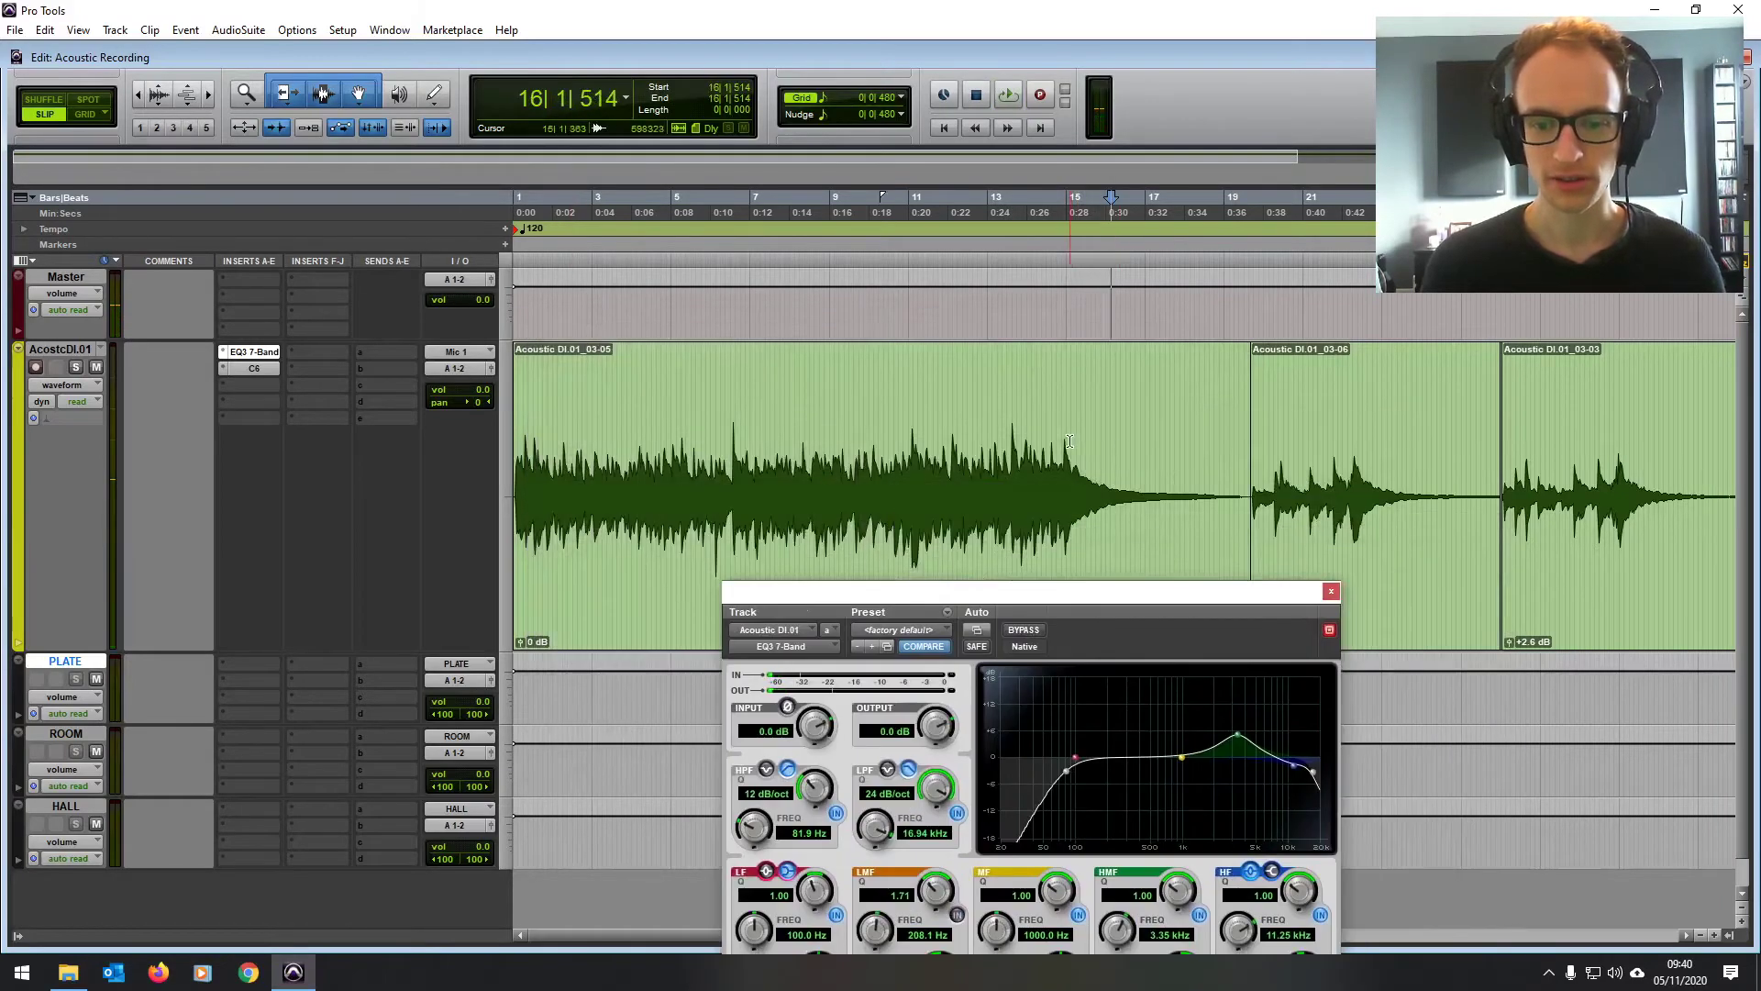
drag(1070, 442, 515, 441)
key(space)
drag(931, 594, 697, 321)
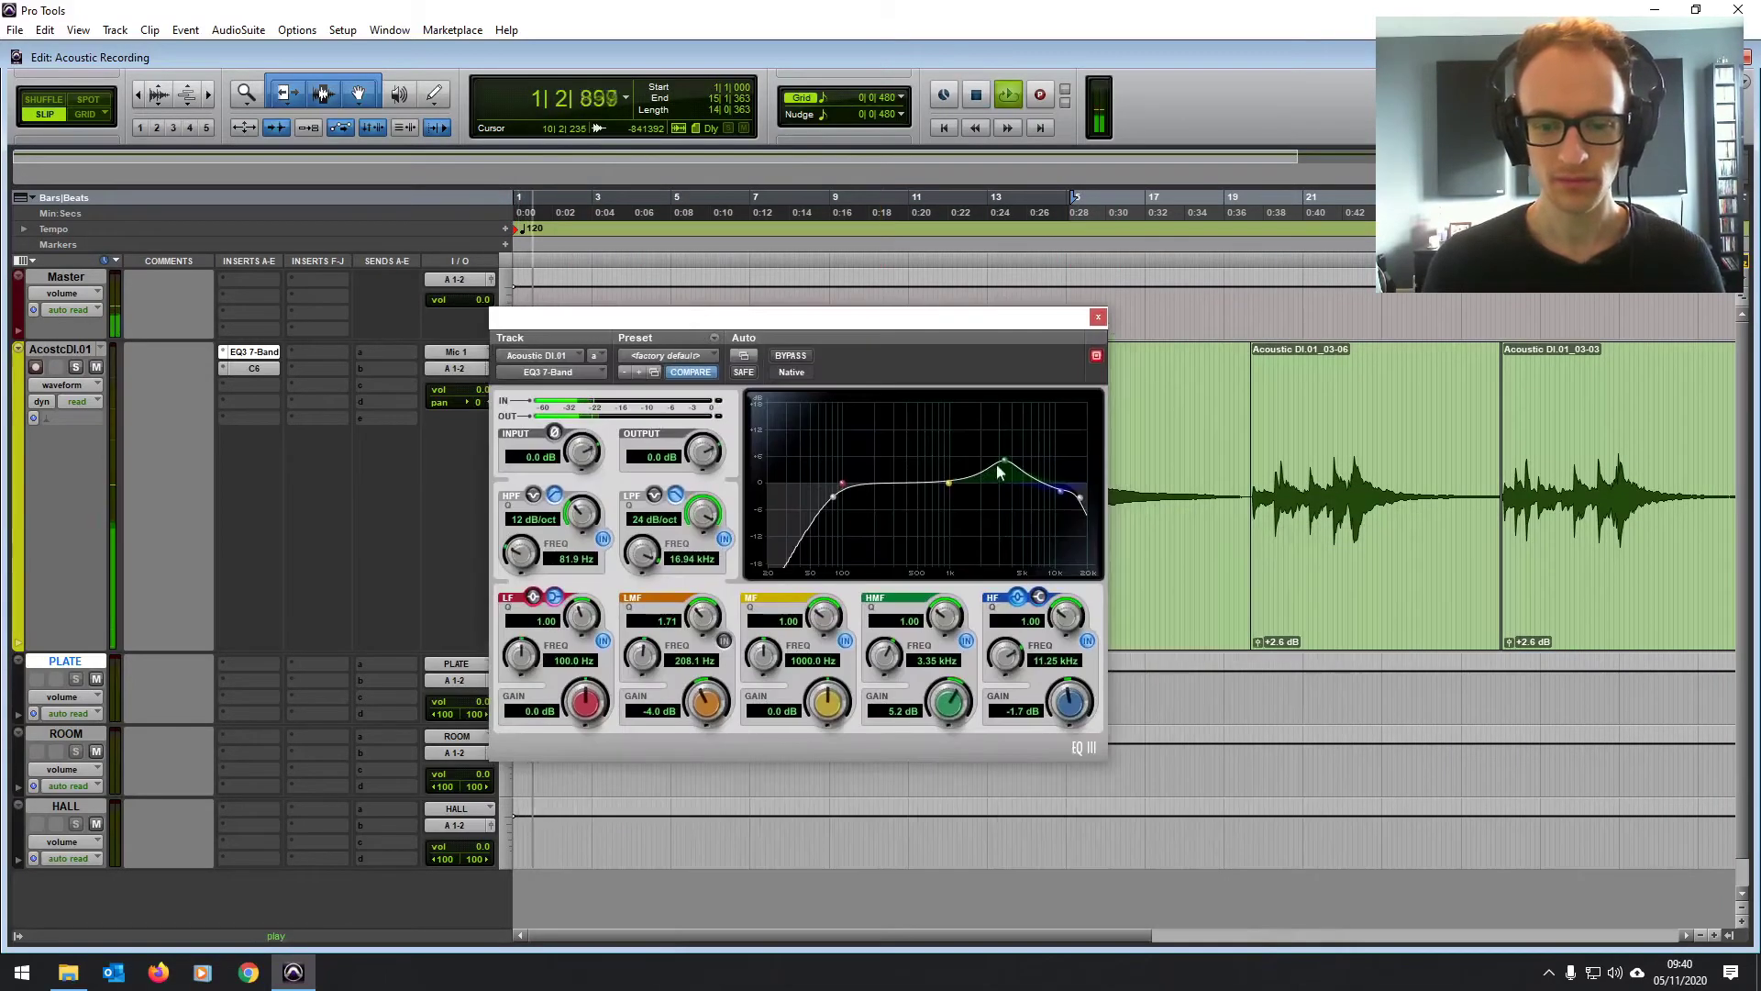
mouse_move(1005, 461)
mouse_down()
mouse_move(979, 456)
mouse_move(1033, 466)
mouse_up()
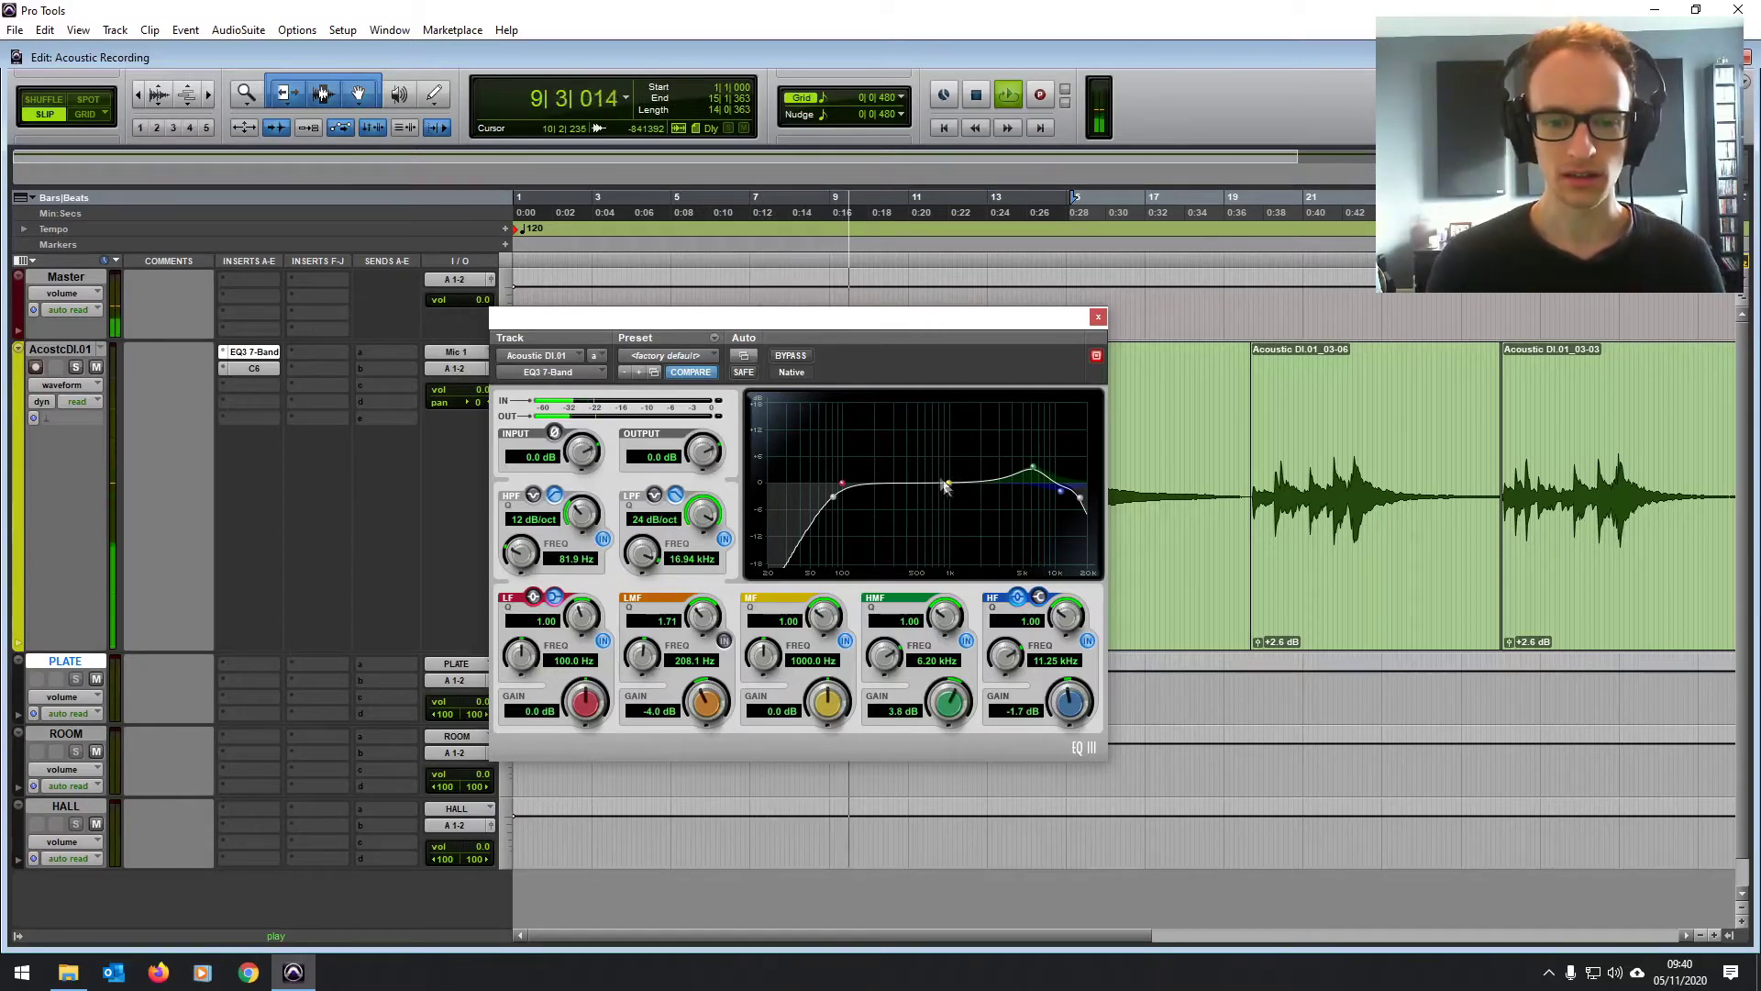
Step: Cut the EQ's MF band by 2.5 dB at 433.7 Hz with a Q of 2.84 and stop playback
mouse_move(945, 486)
mouse_down()
mouse_move(886, 449)
mouse_move(916, 447)
mouse_move(900, 449)
mouse_move(916, 498)
mouse_up()
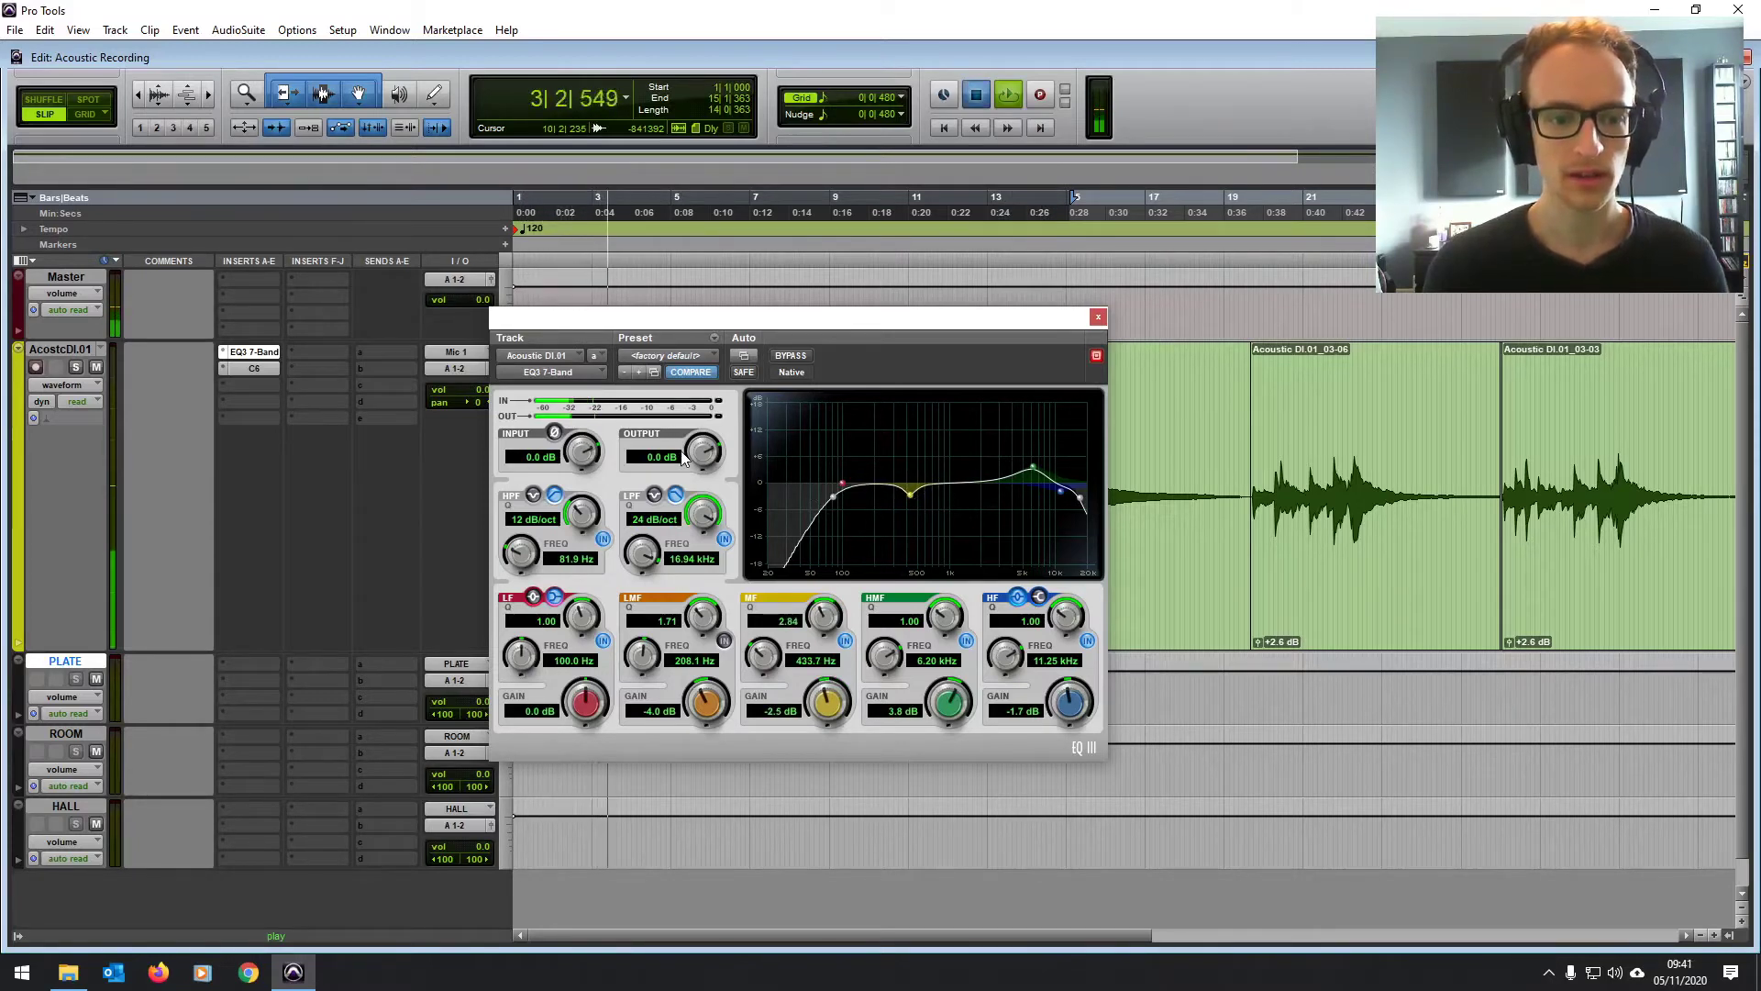
click(1164, 495)
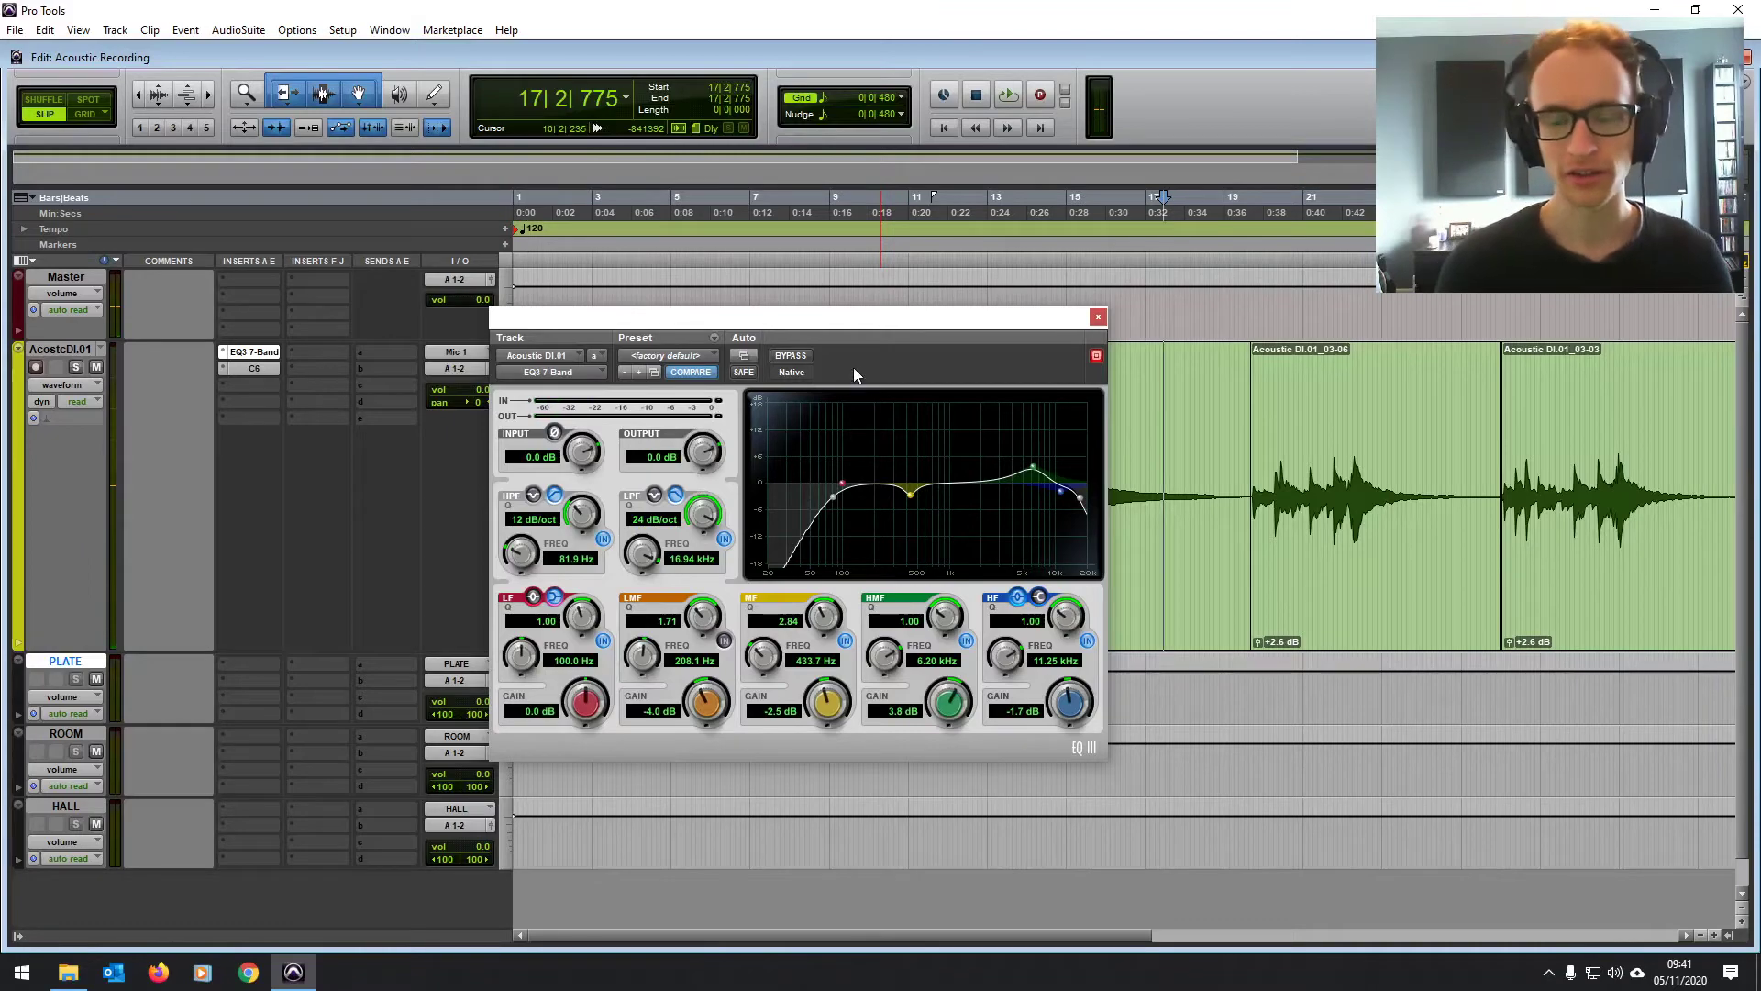
Step: Select the clip from bar 1 to about bar 13, play it and raise the EQ's output level to 0.3 dB
drag(982, 315, 970, 506)
key(Return)
key(shift+Tab)
drag(766, 517, 791, 286)
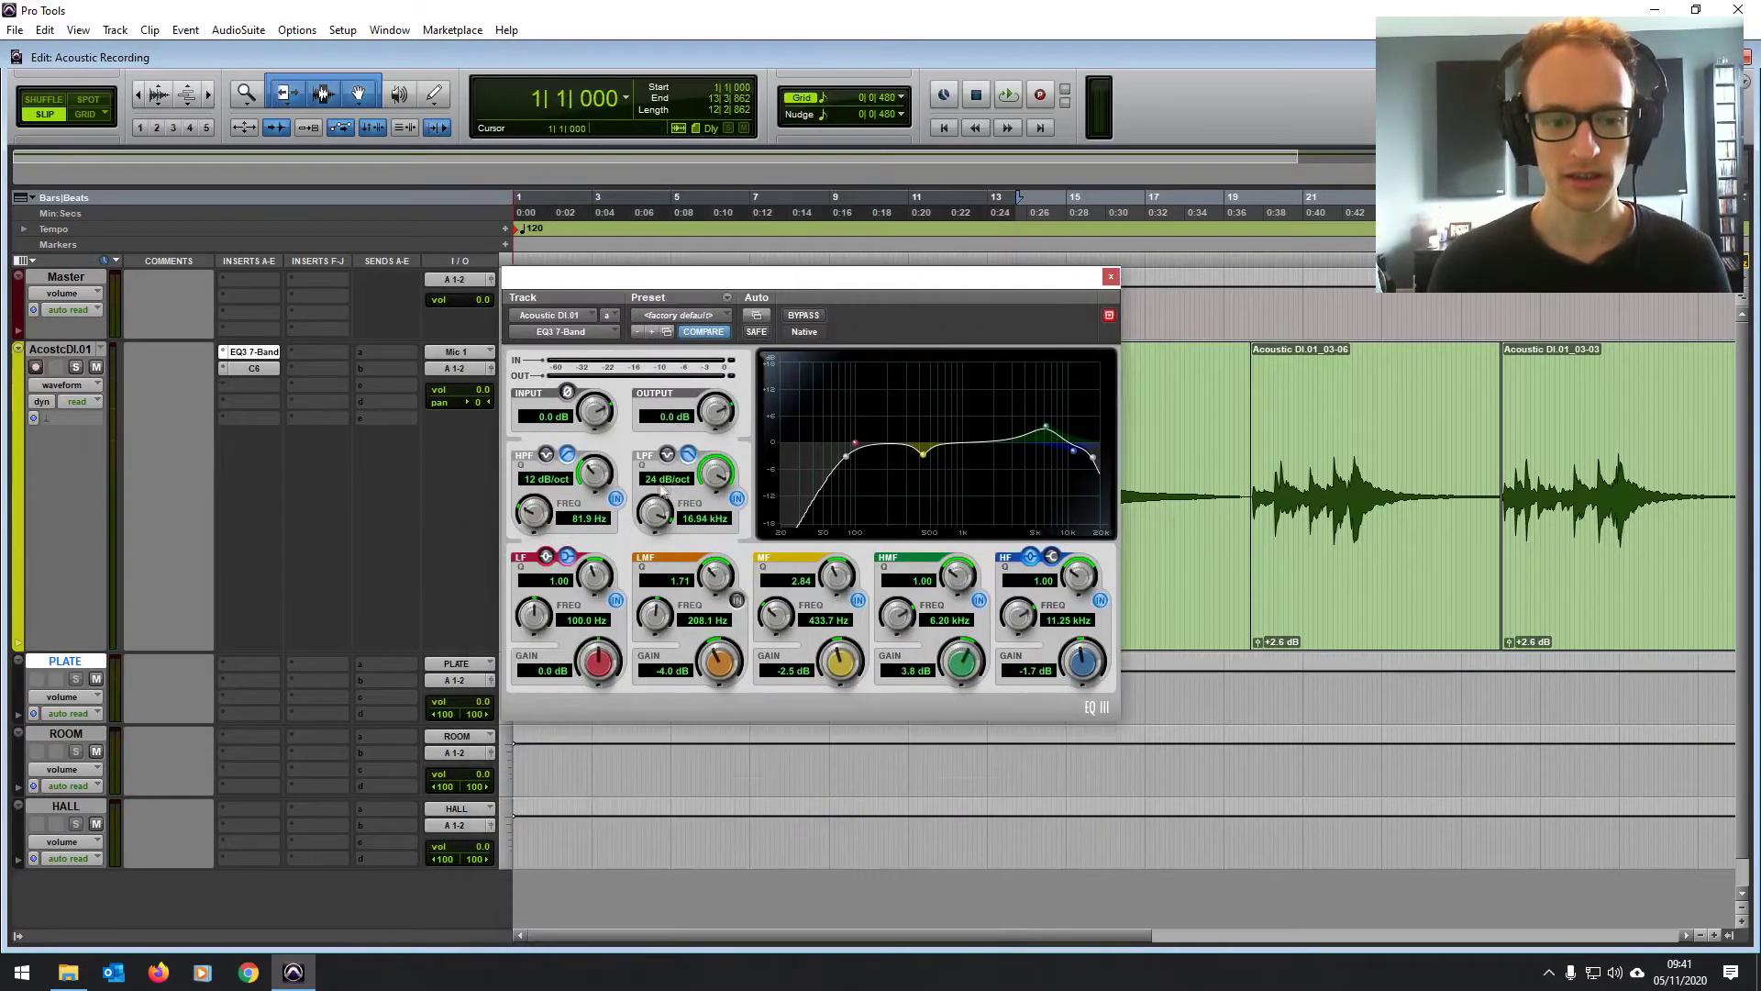
key(space)
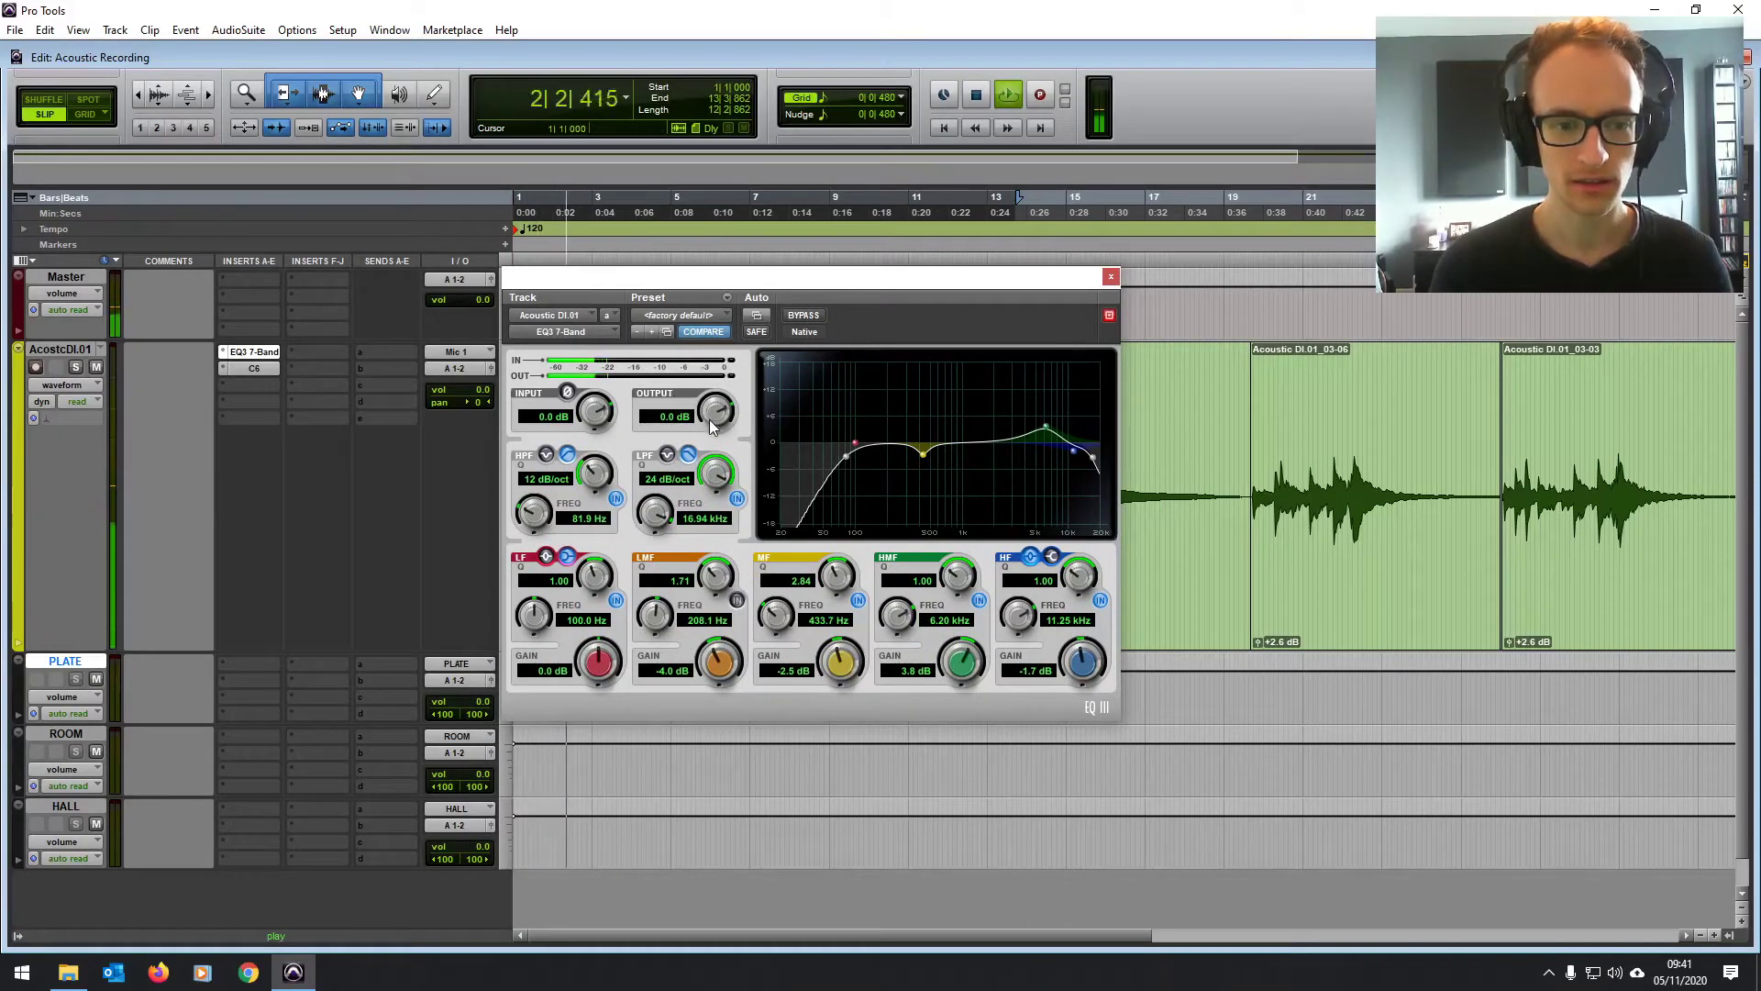
scroll(709, 420, up, 1)
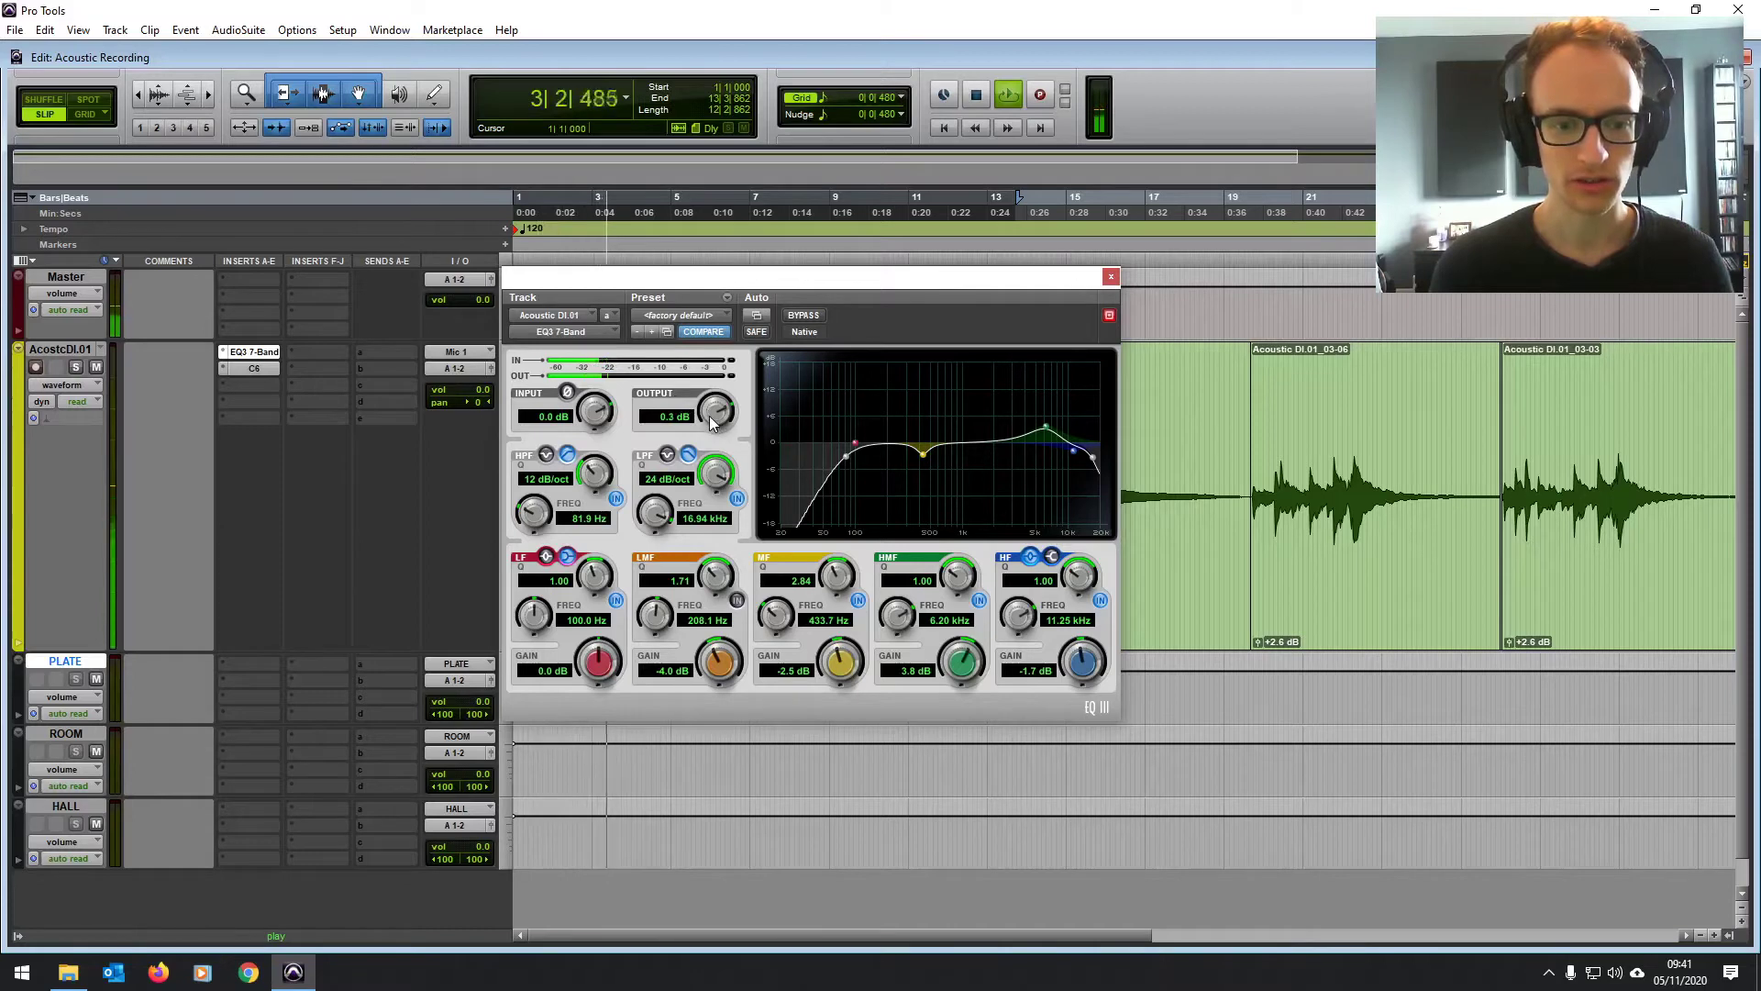
drag(708, 417, 706, 420)
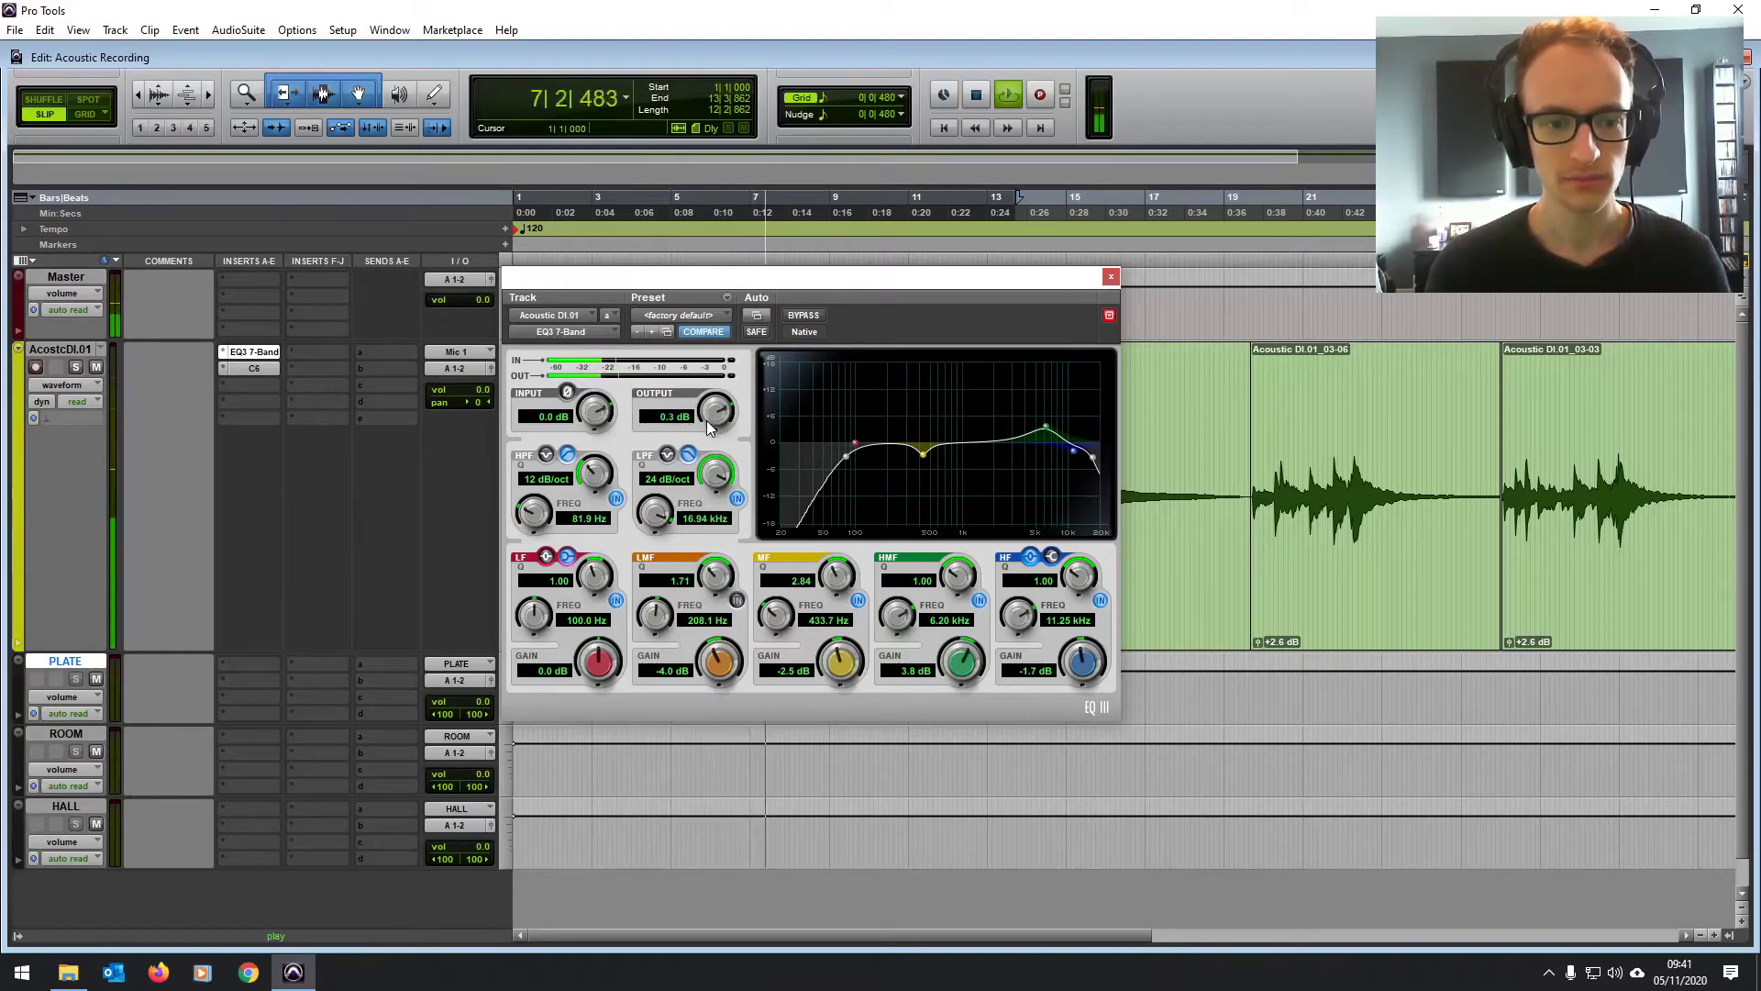
Step: Replay the track comparing the EQ bypassed and active, and ease the HMF boost to 2.3 dB at 5.96 kHz
key(space)
drag(969, 272, 969, 490)
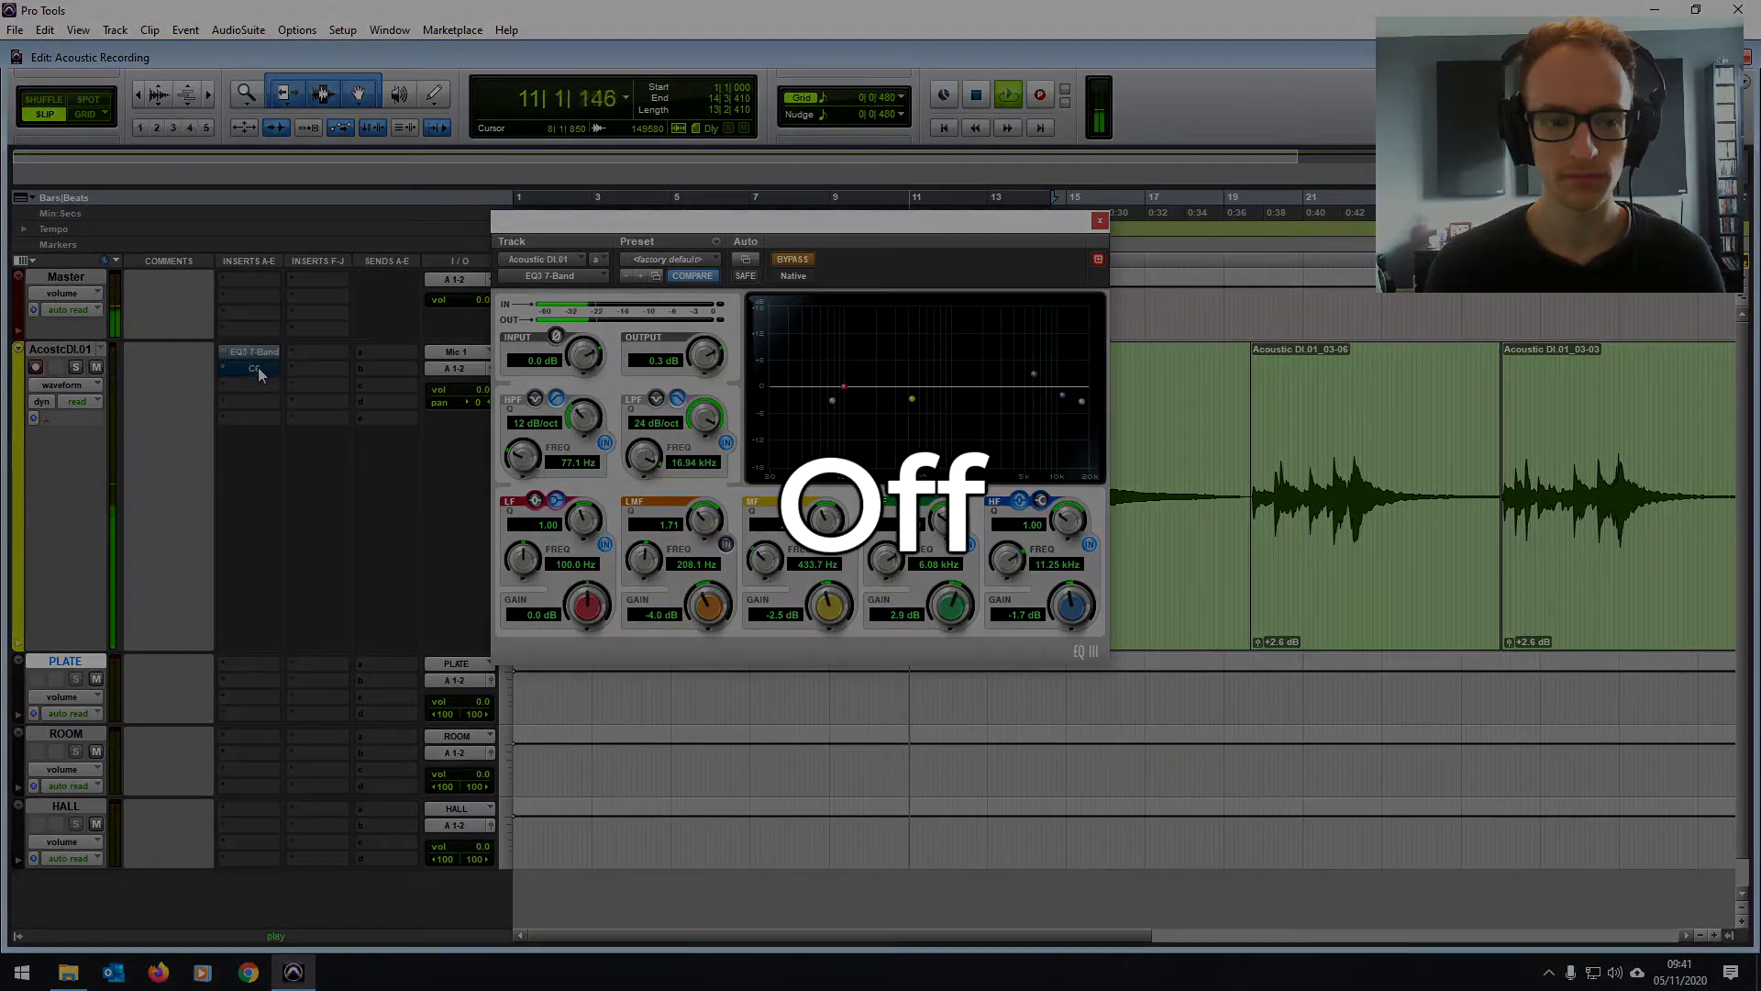
ctrl+click(256, 369)
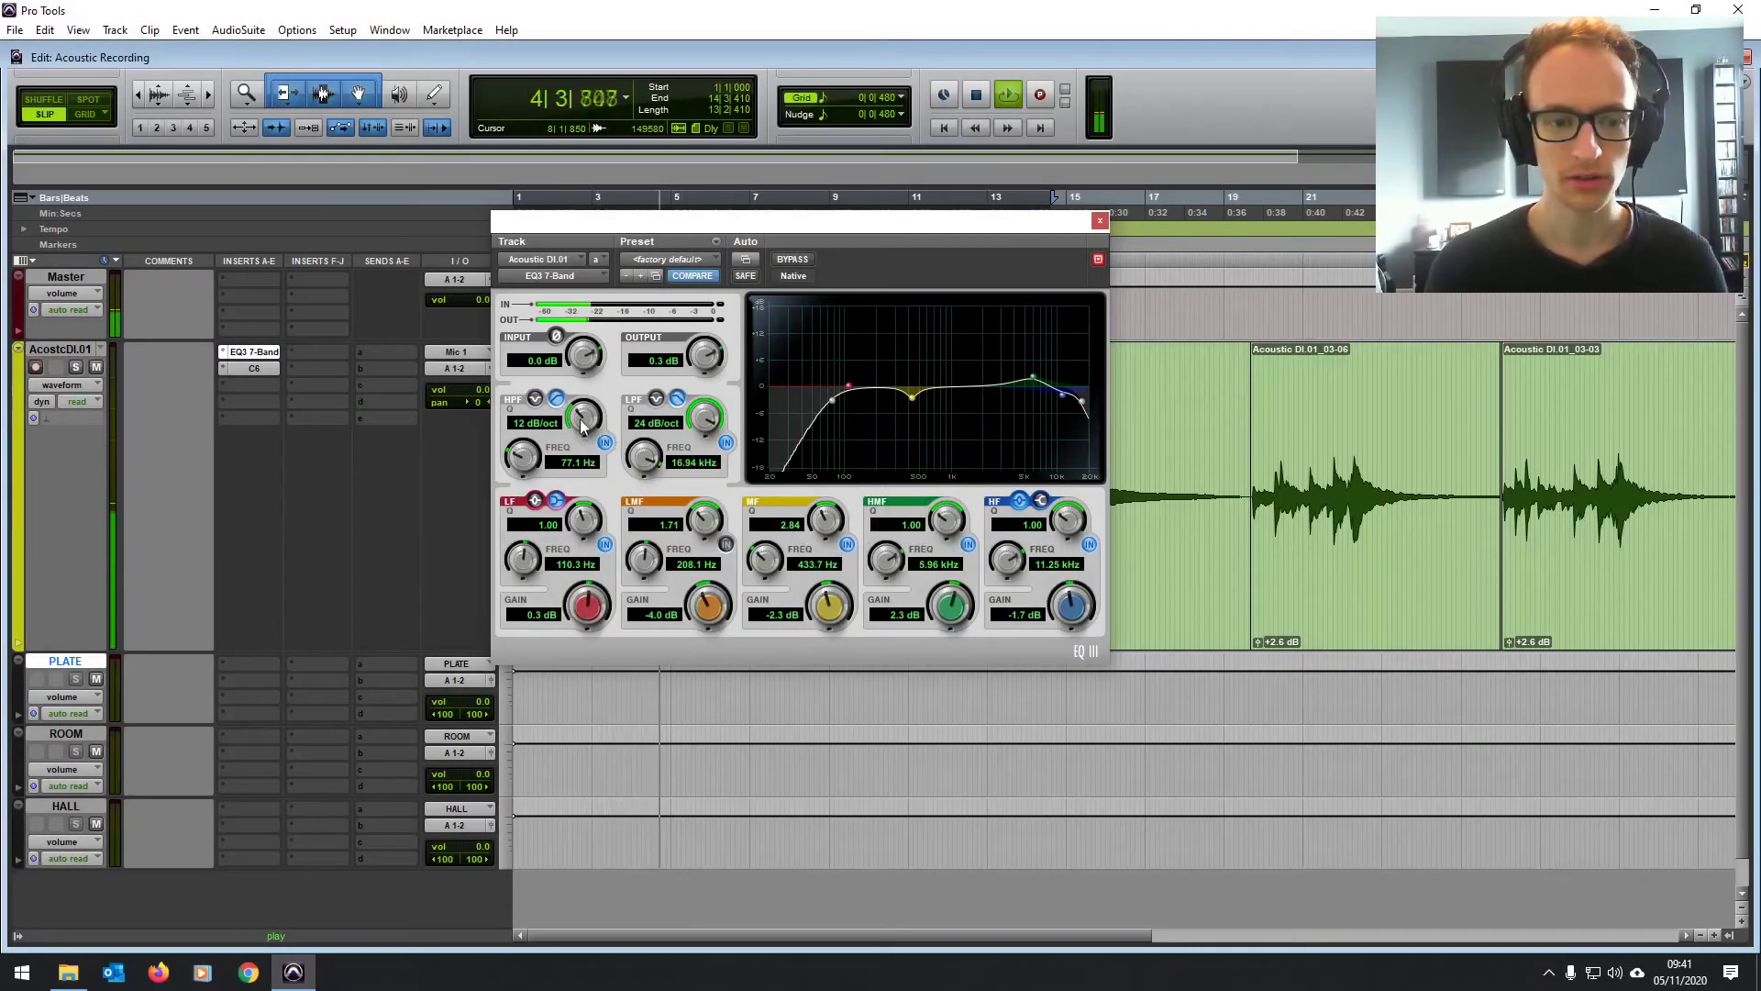
Step: Lower the EQ's high-pass filter to 65.8 Hz, stop playback and close the EQ
mouse_move(580, 421)
mouse_down()
mouse_move(576, 468)
mouse_move(580, 438)
mouse_up()
drag(833, 408, 827, 408)
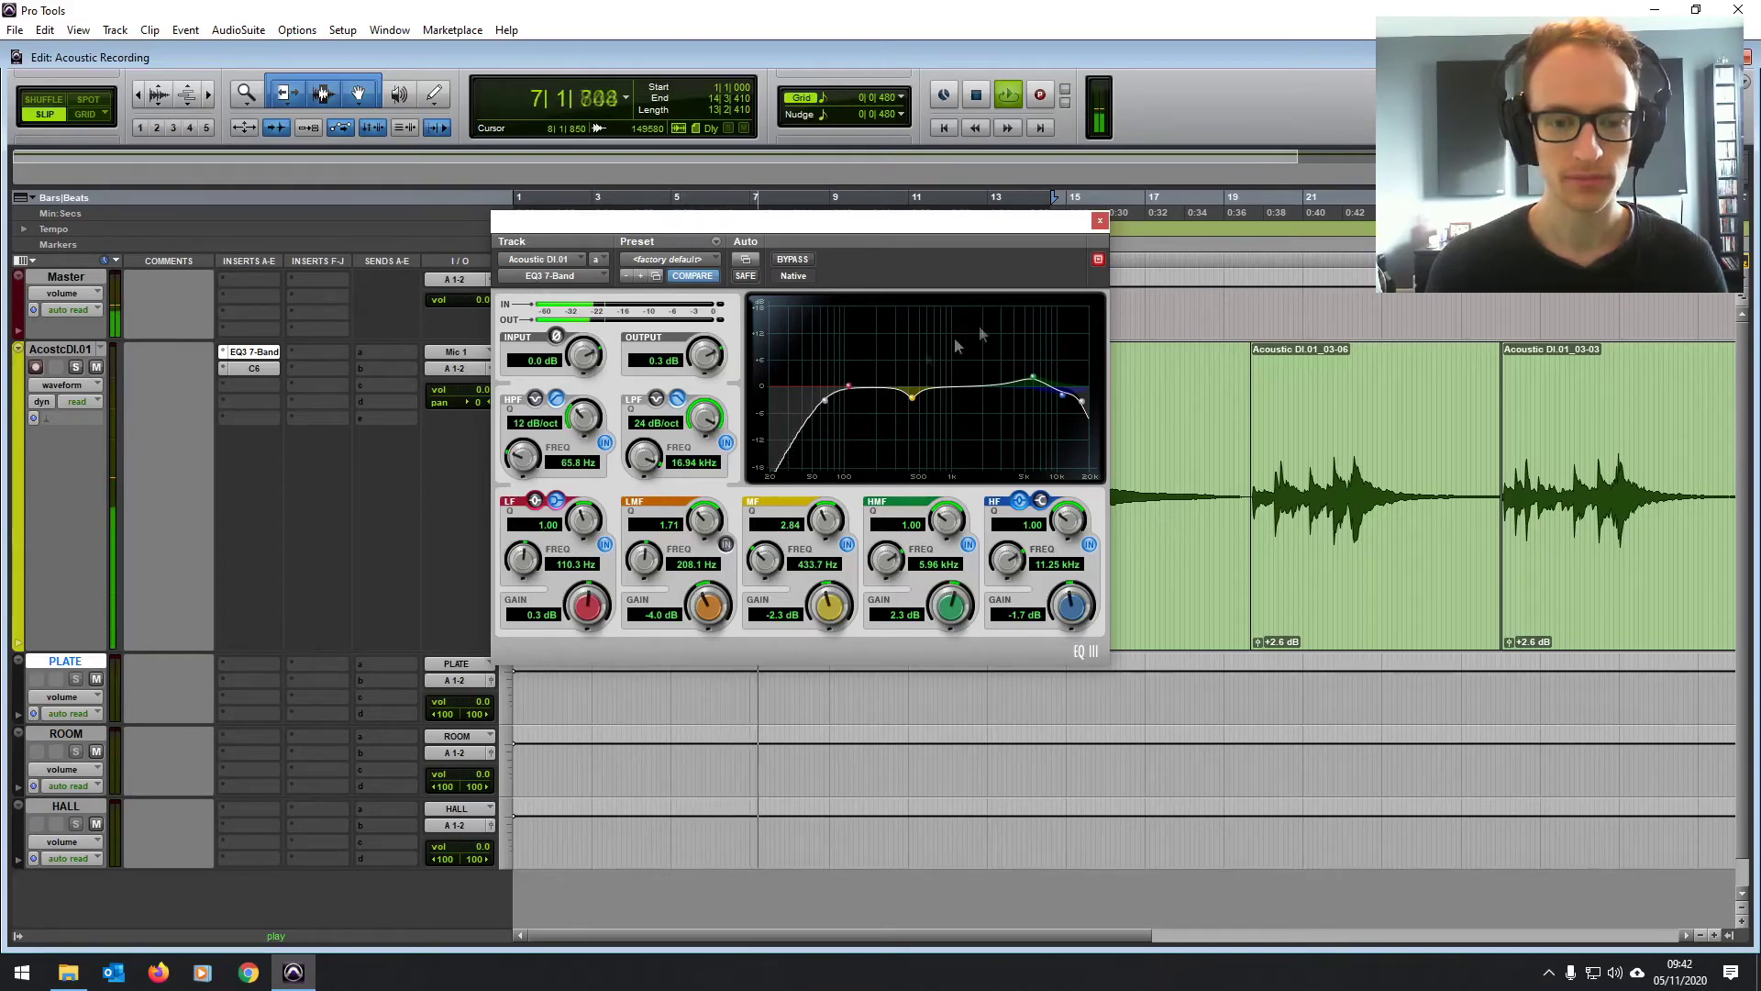
key(space)
click(1100, 223)
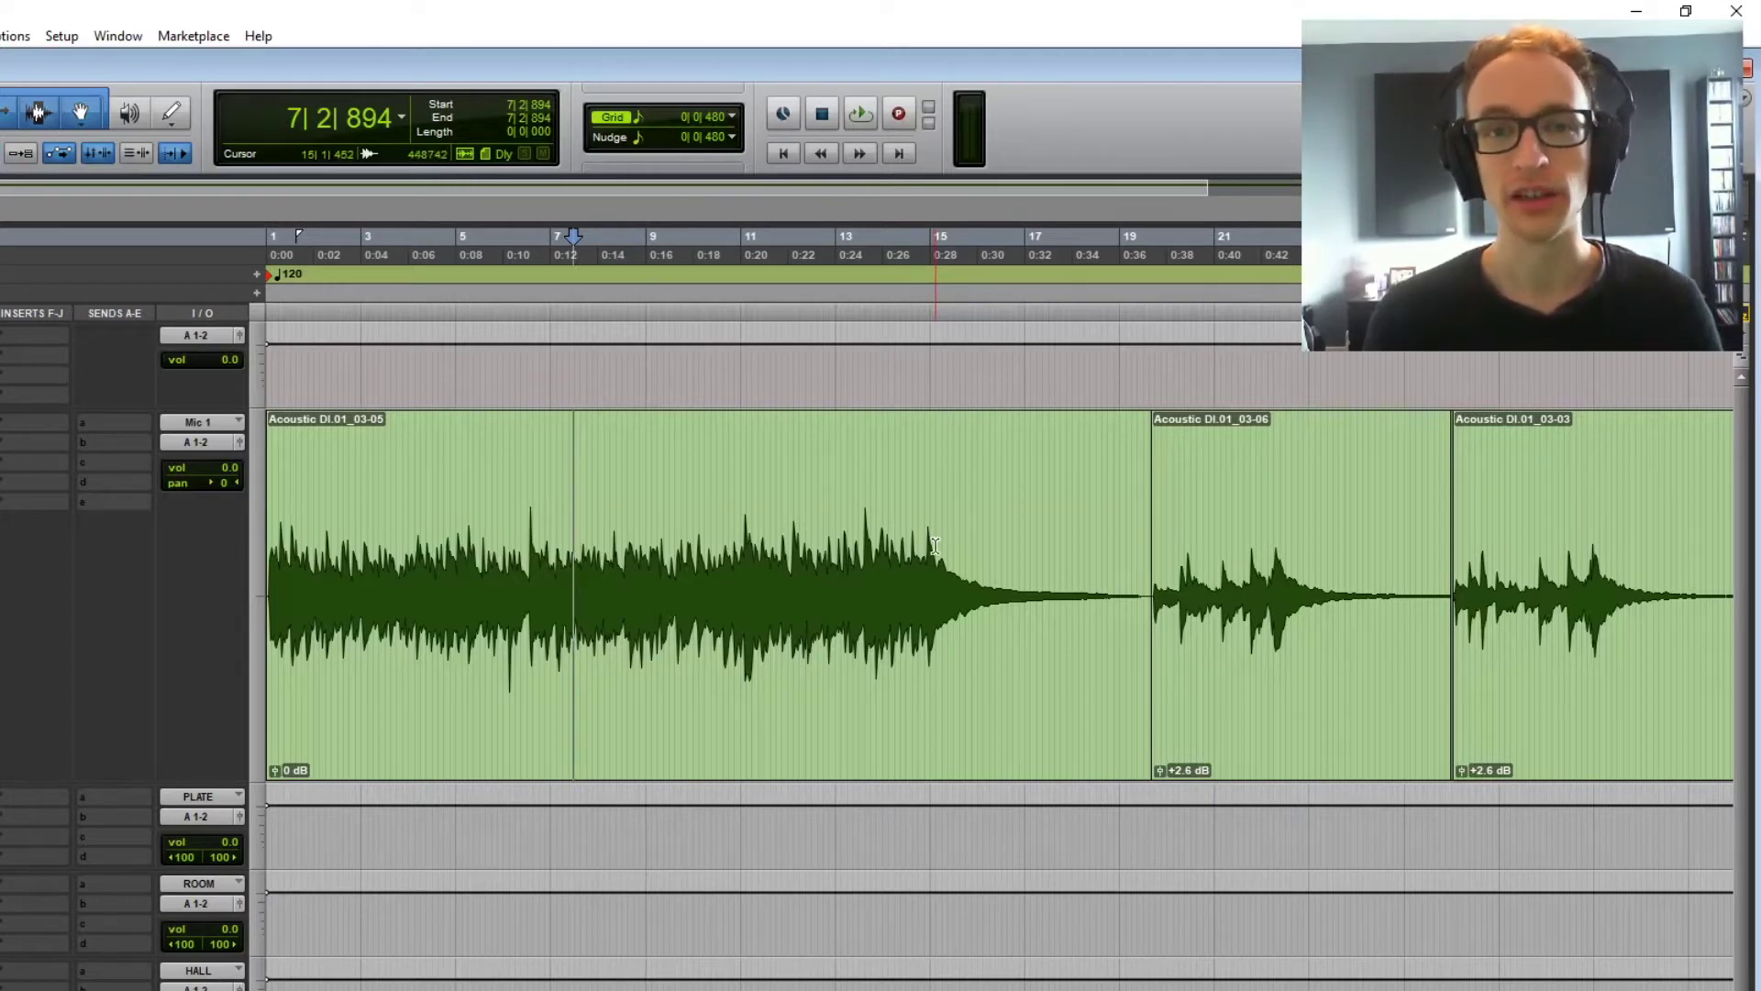
Step: Select the first clip from bar 1 to bar 15 and insert RCompressor (mono) after the C6 on the acoustic track
drag(935, 547, 221, 592)
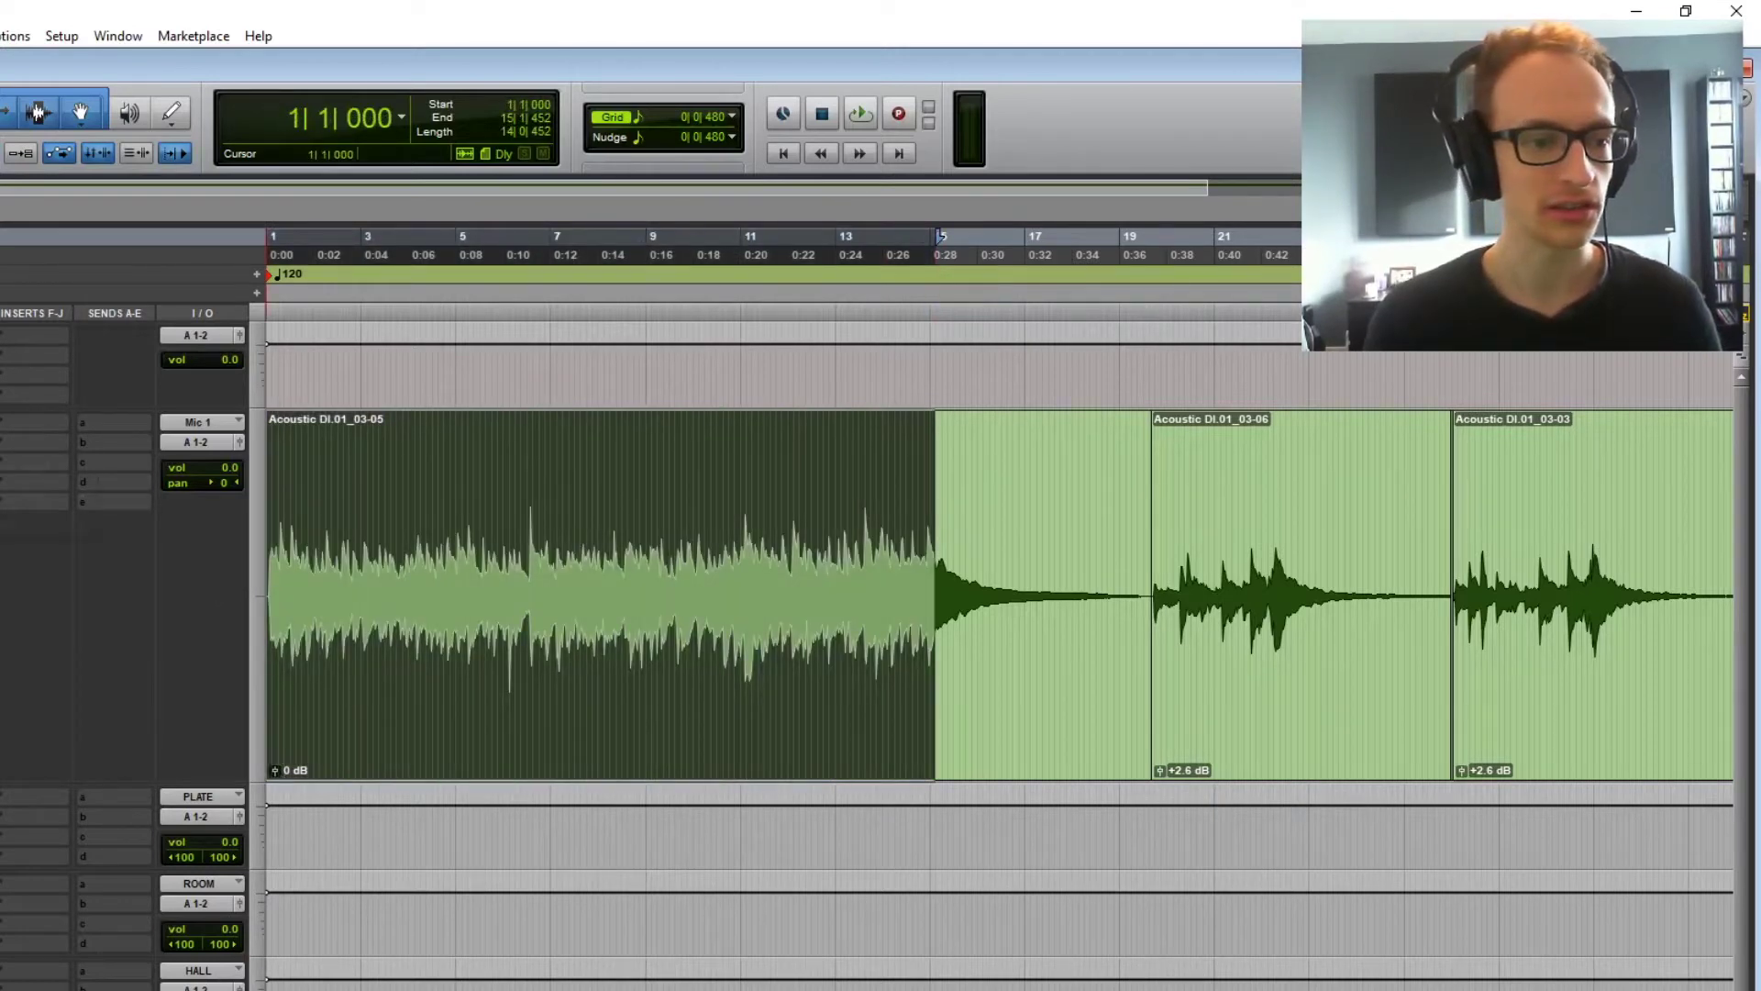
click(27, 462)
mouse_move(37, 496)
mouse_move(199, 513)
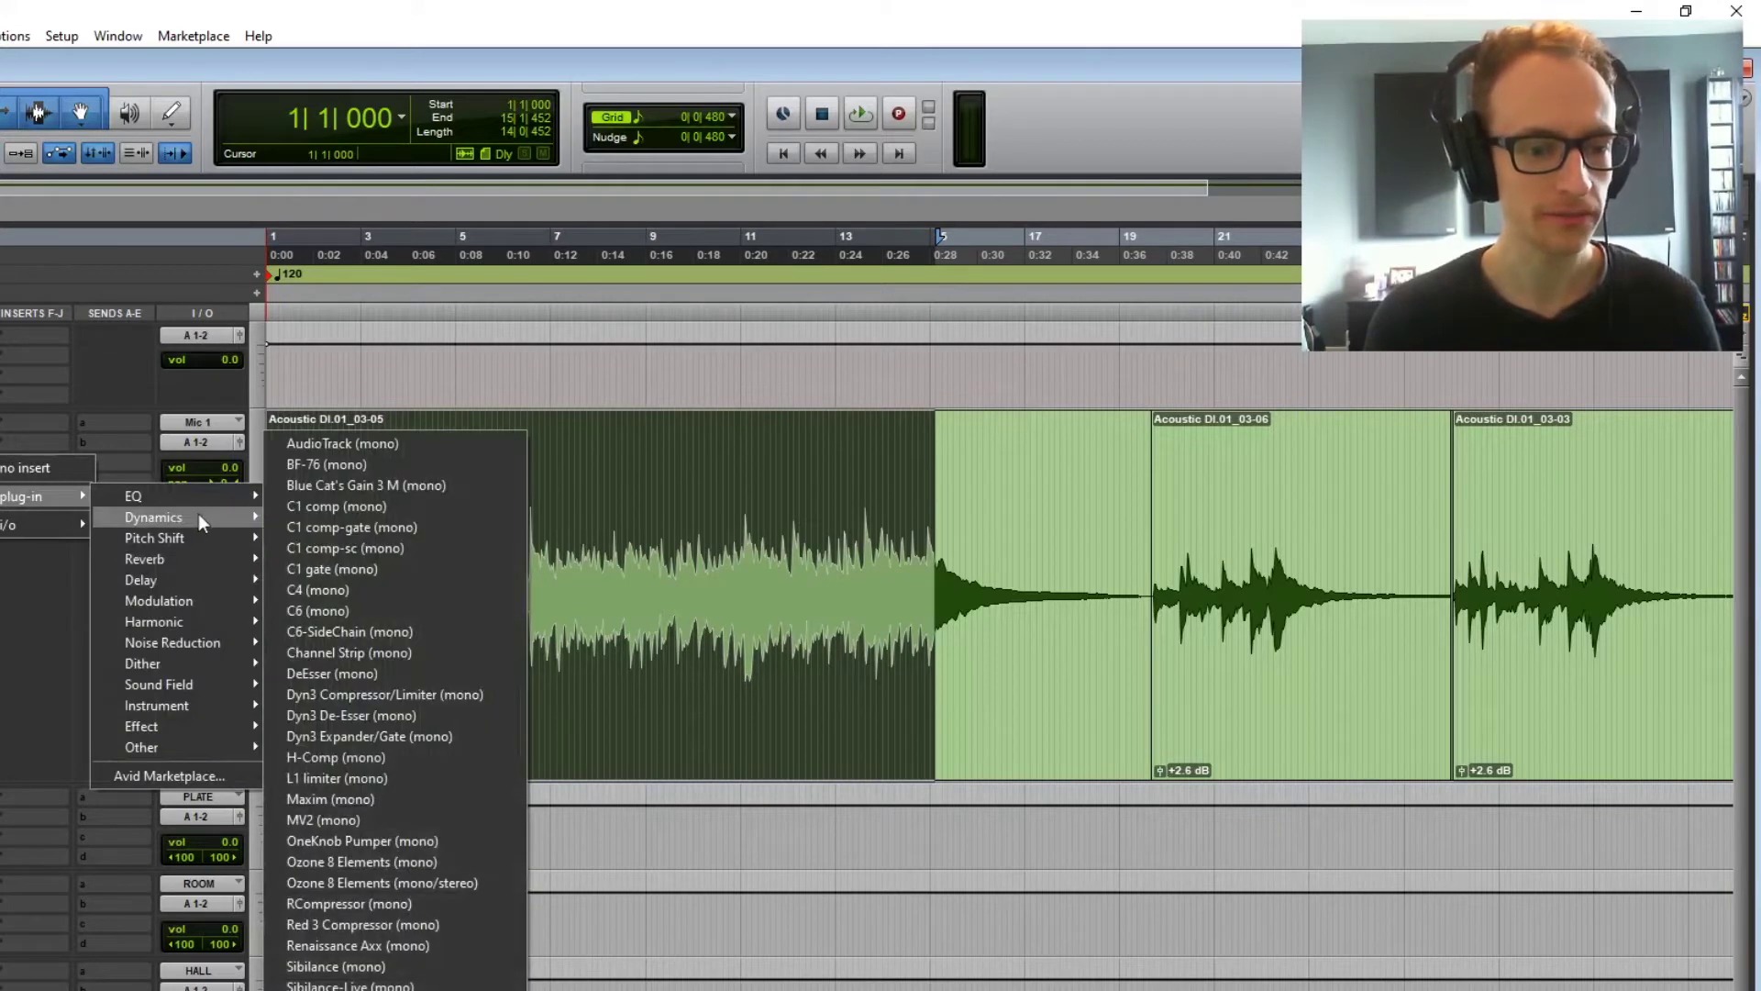
click(377, 904)
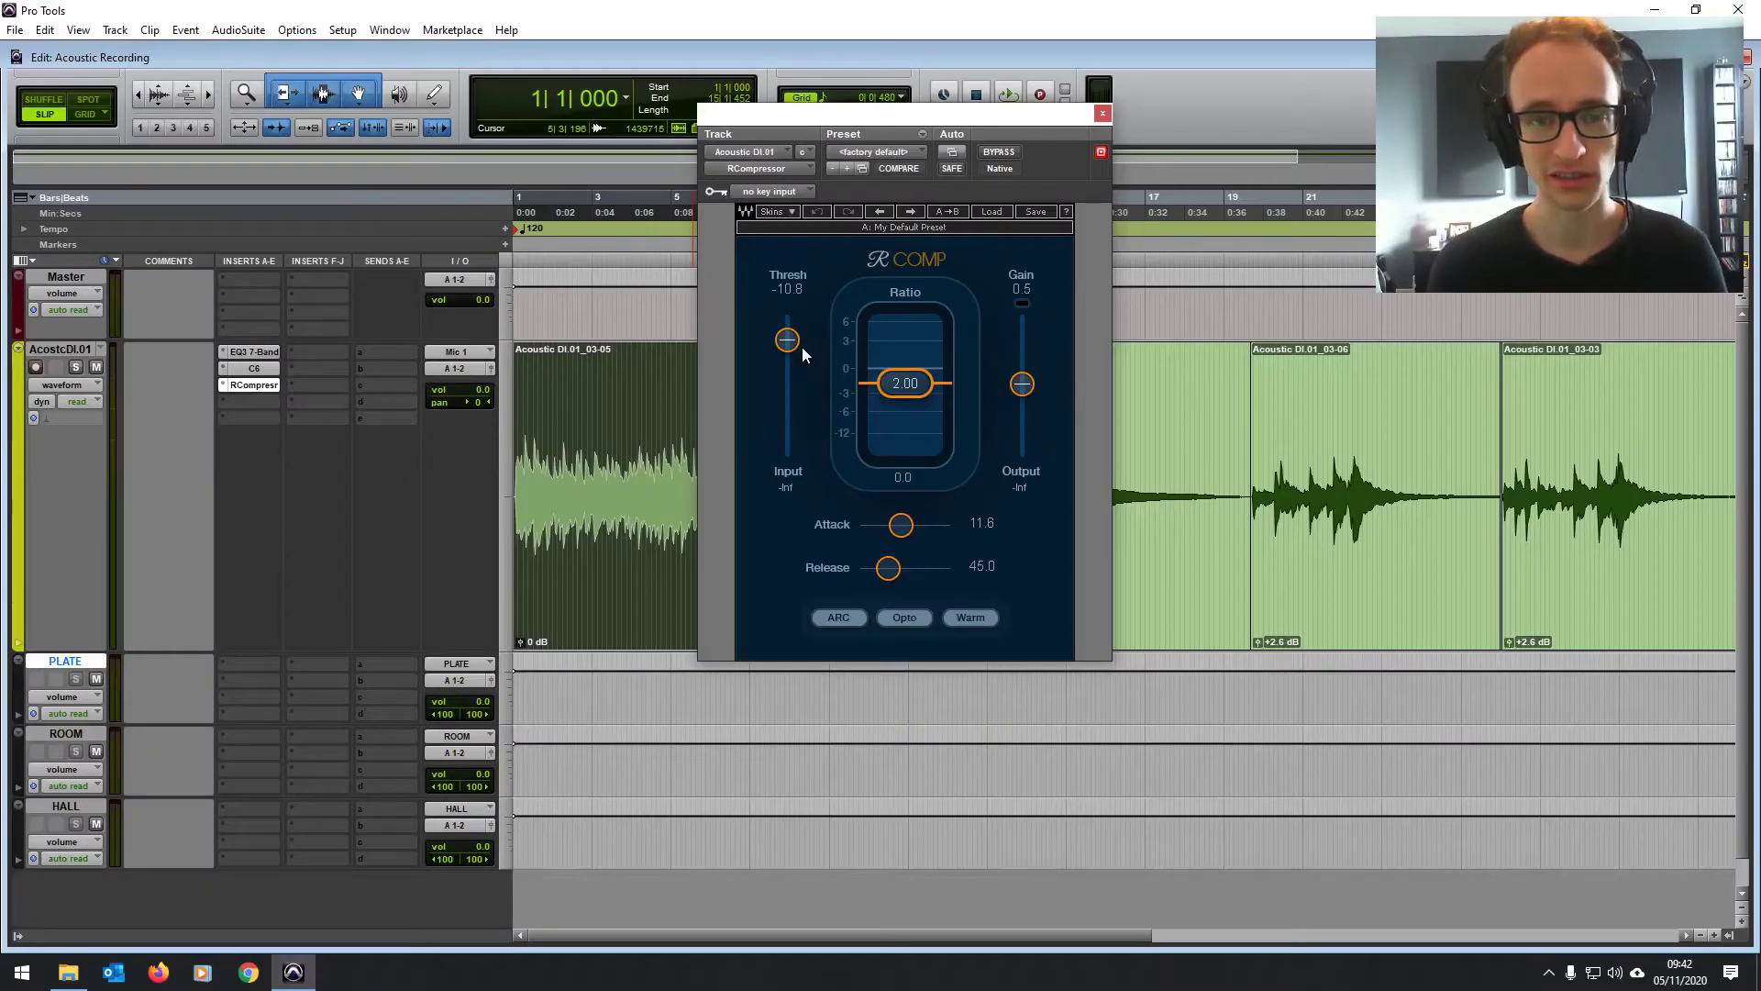
Step: Play the selection and set RCompressor to threshold -23.8, ratio 2.40, attack 2.70 and release 74.0
key(space)
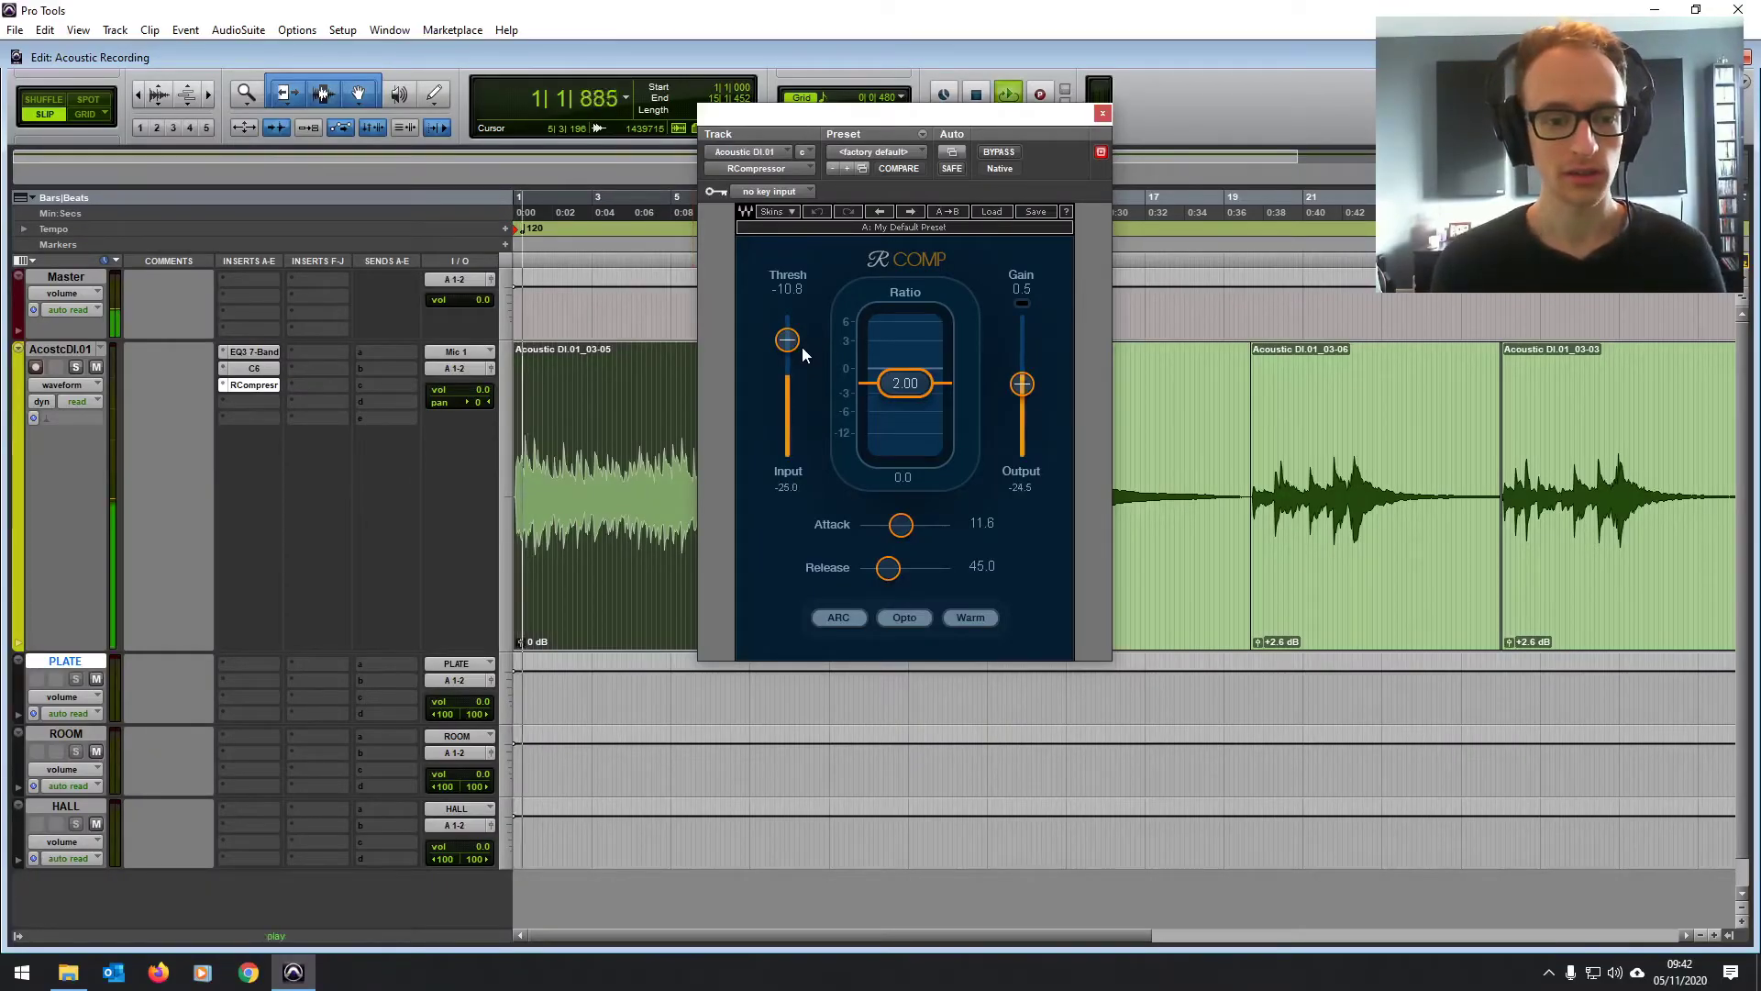
drag(802, 346, 787, 370)
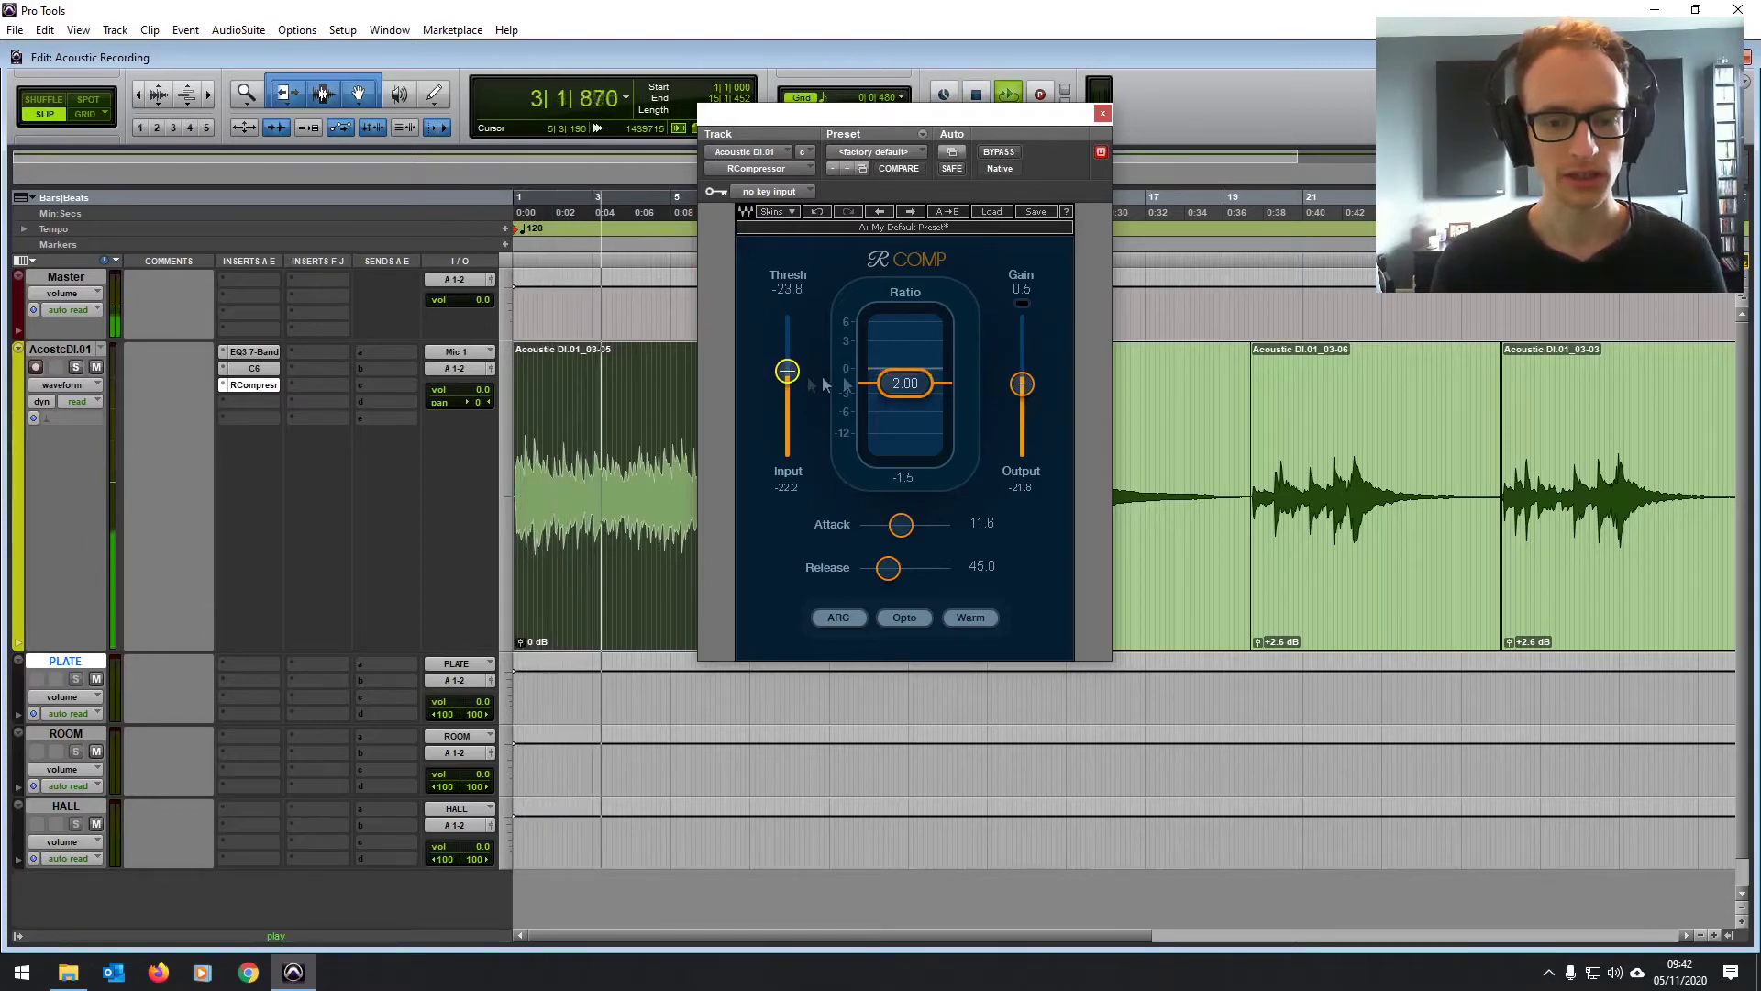
drag(914, 387, 916, 398)
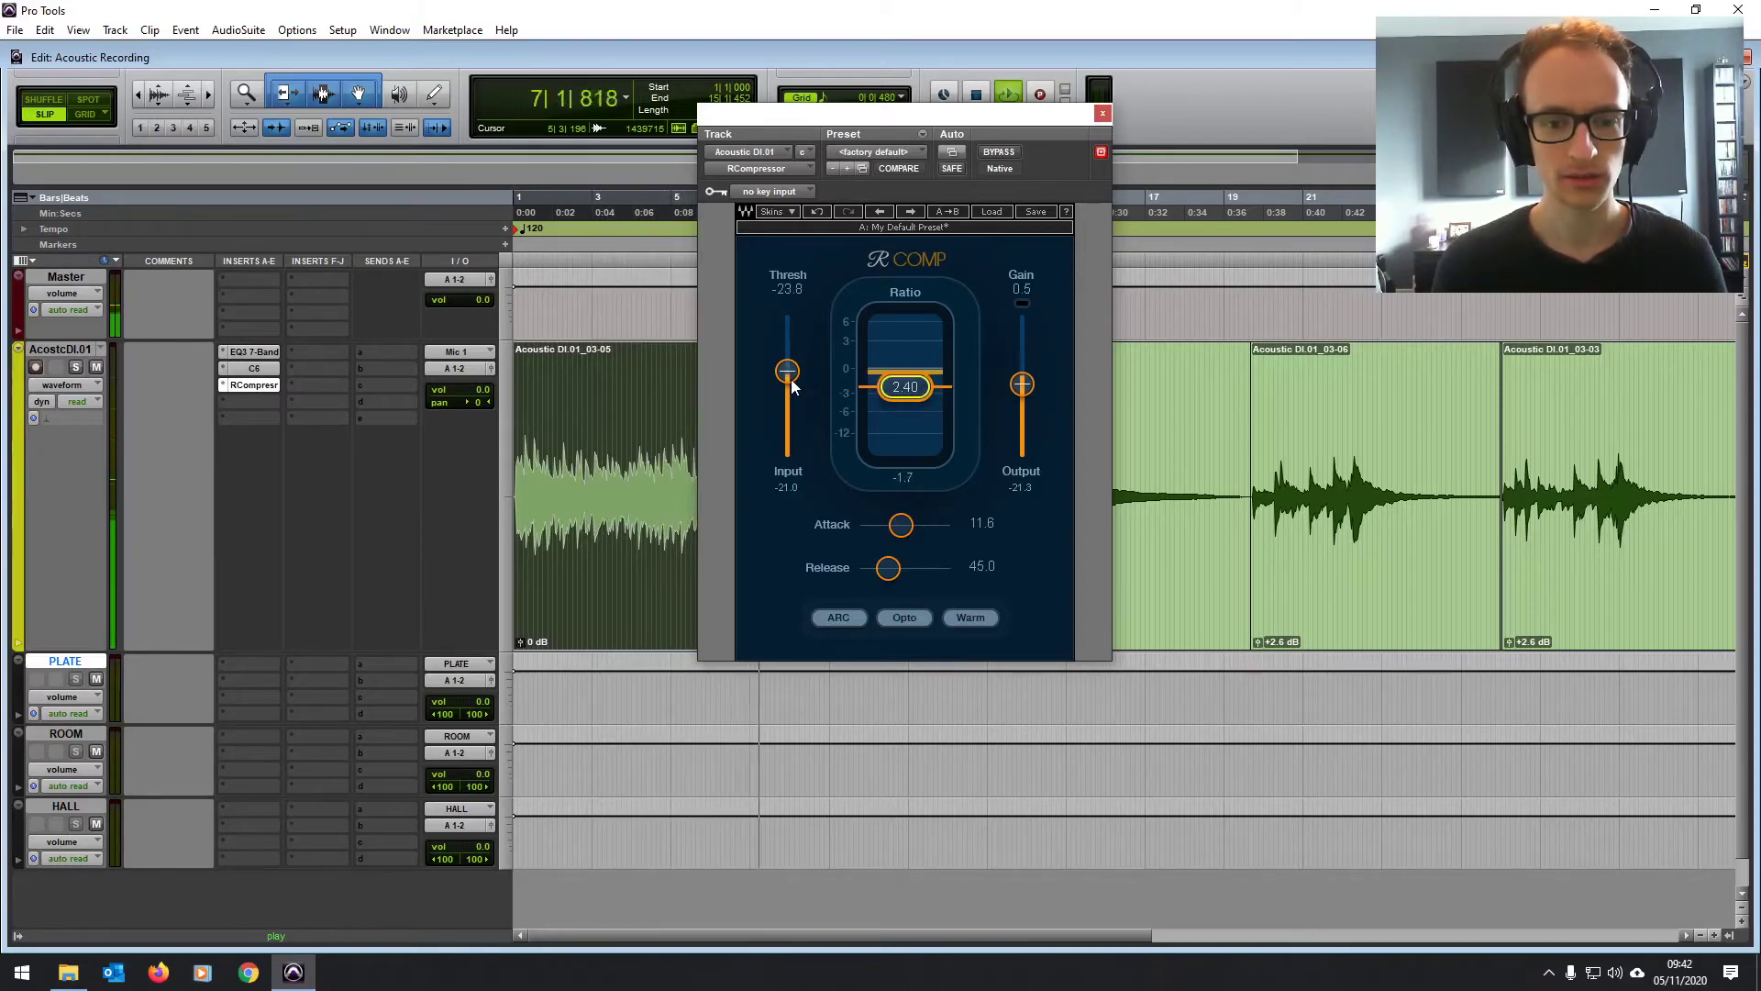
drag(901, 524, 896, 575)
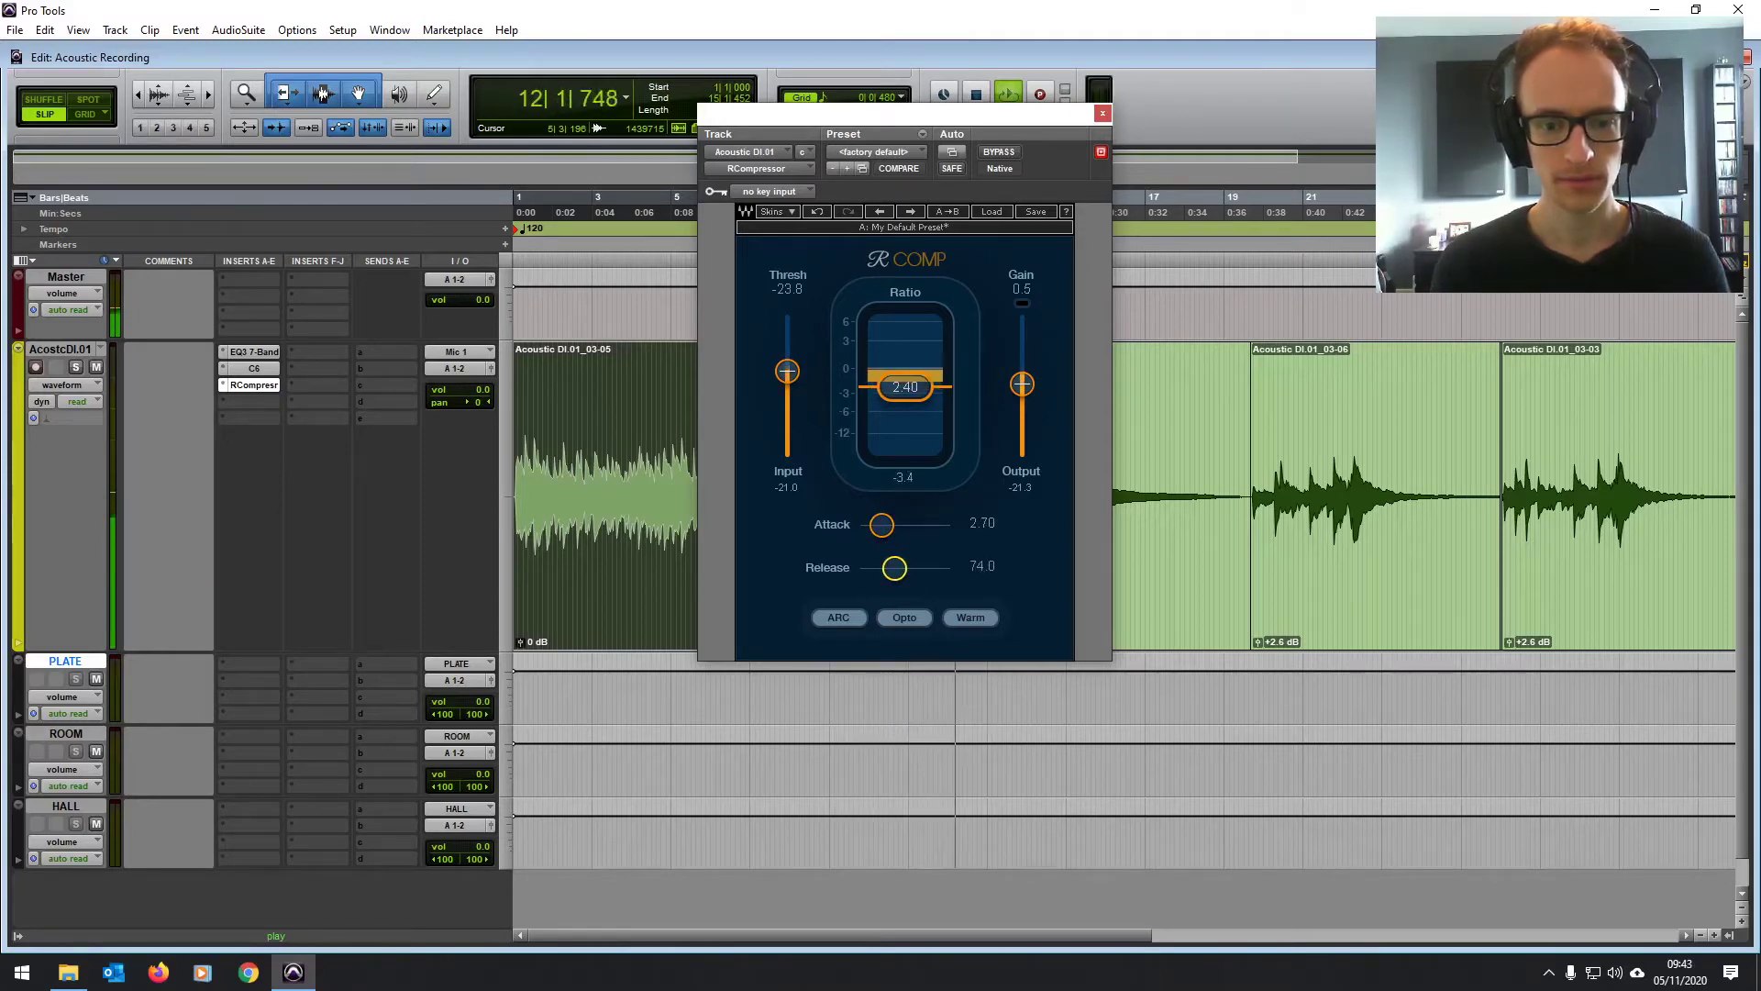
key(space)
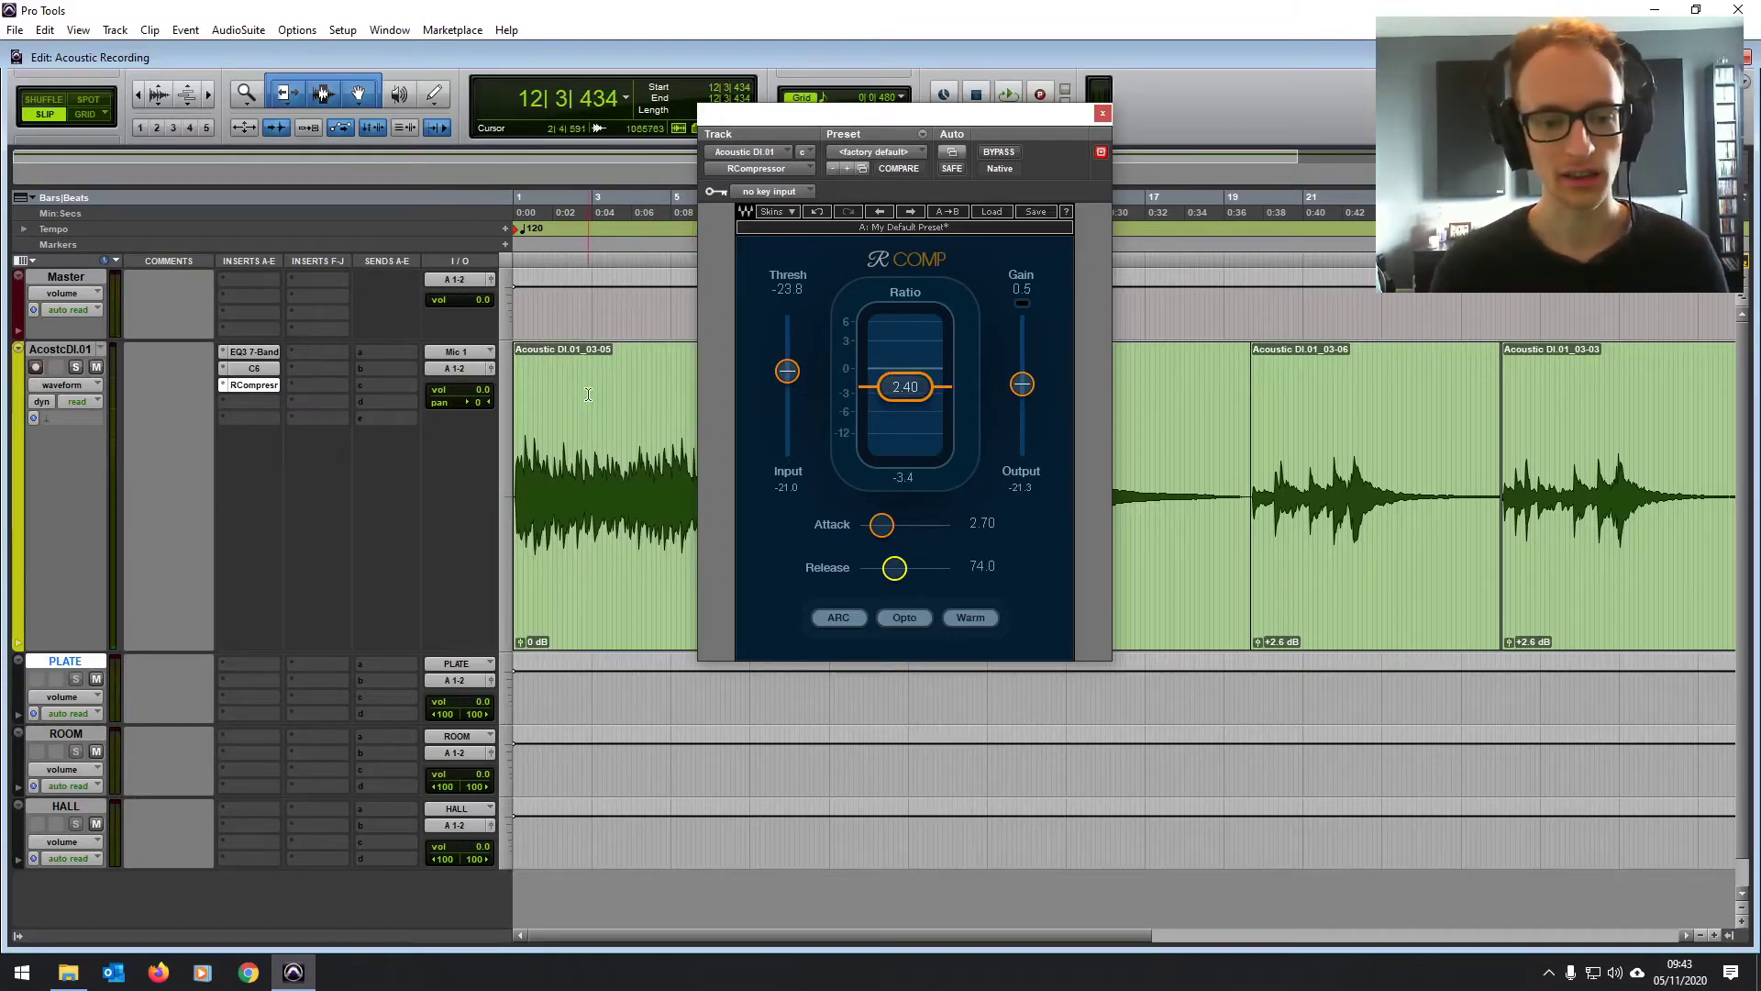
Step: Replay the clip from its beginning and compare the sound with RCompressor bypassed and active
click(523, 401)
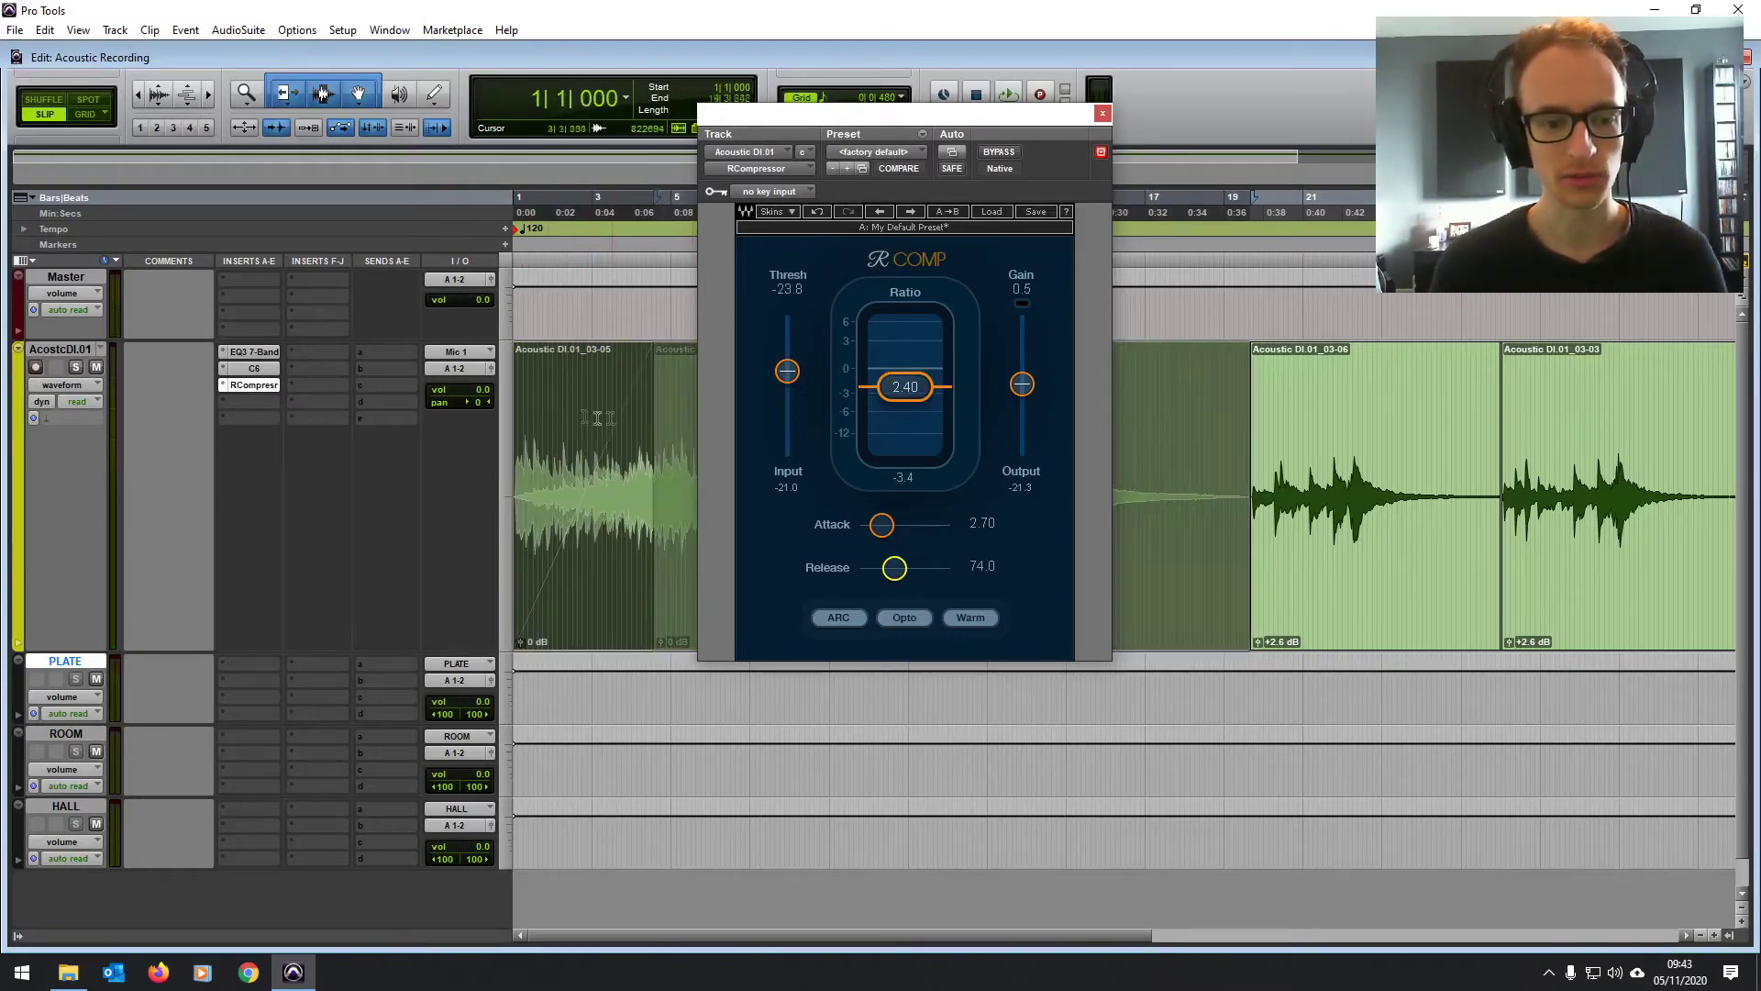
key(space)
key(space)
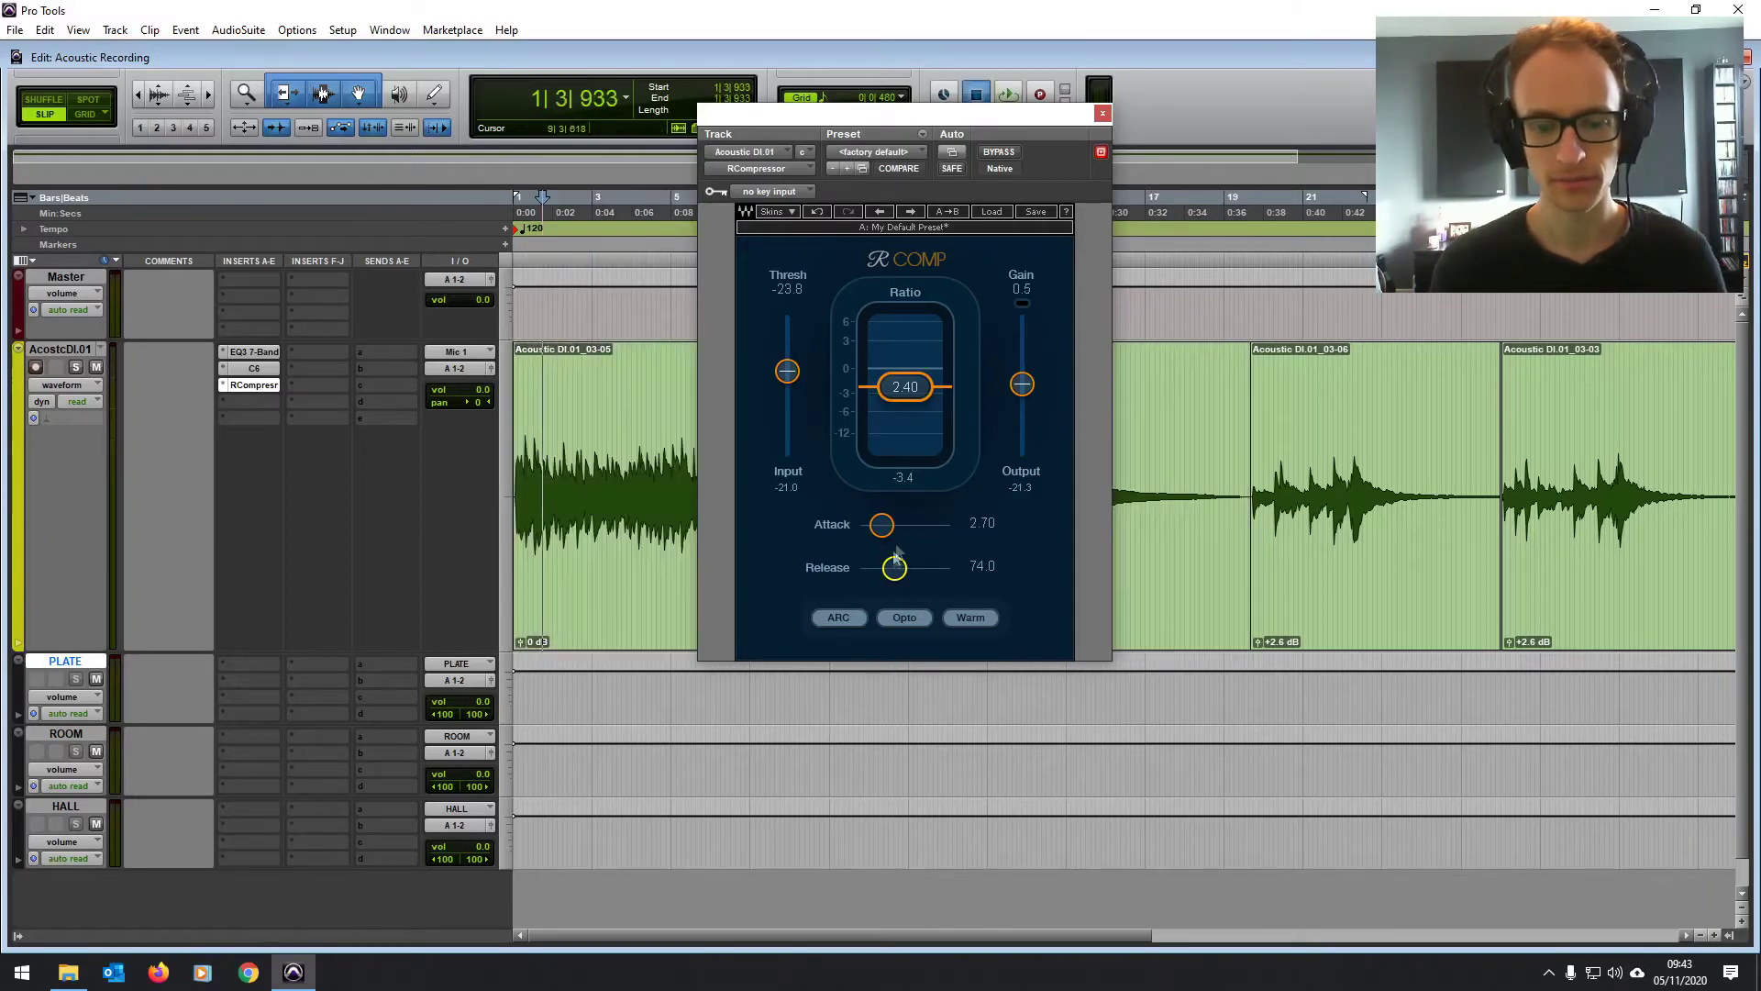
key(space)
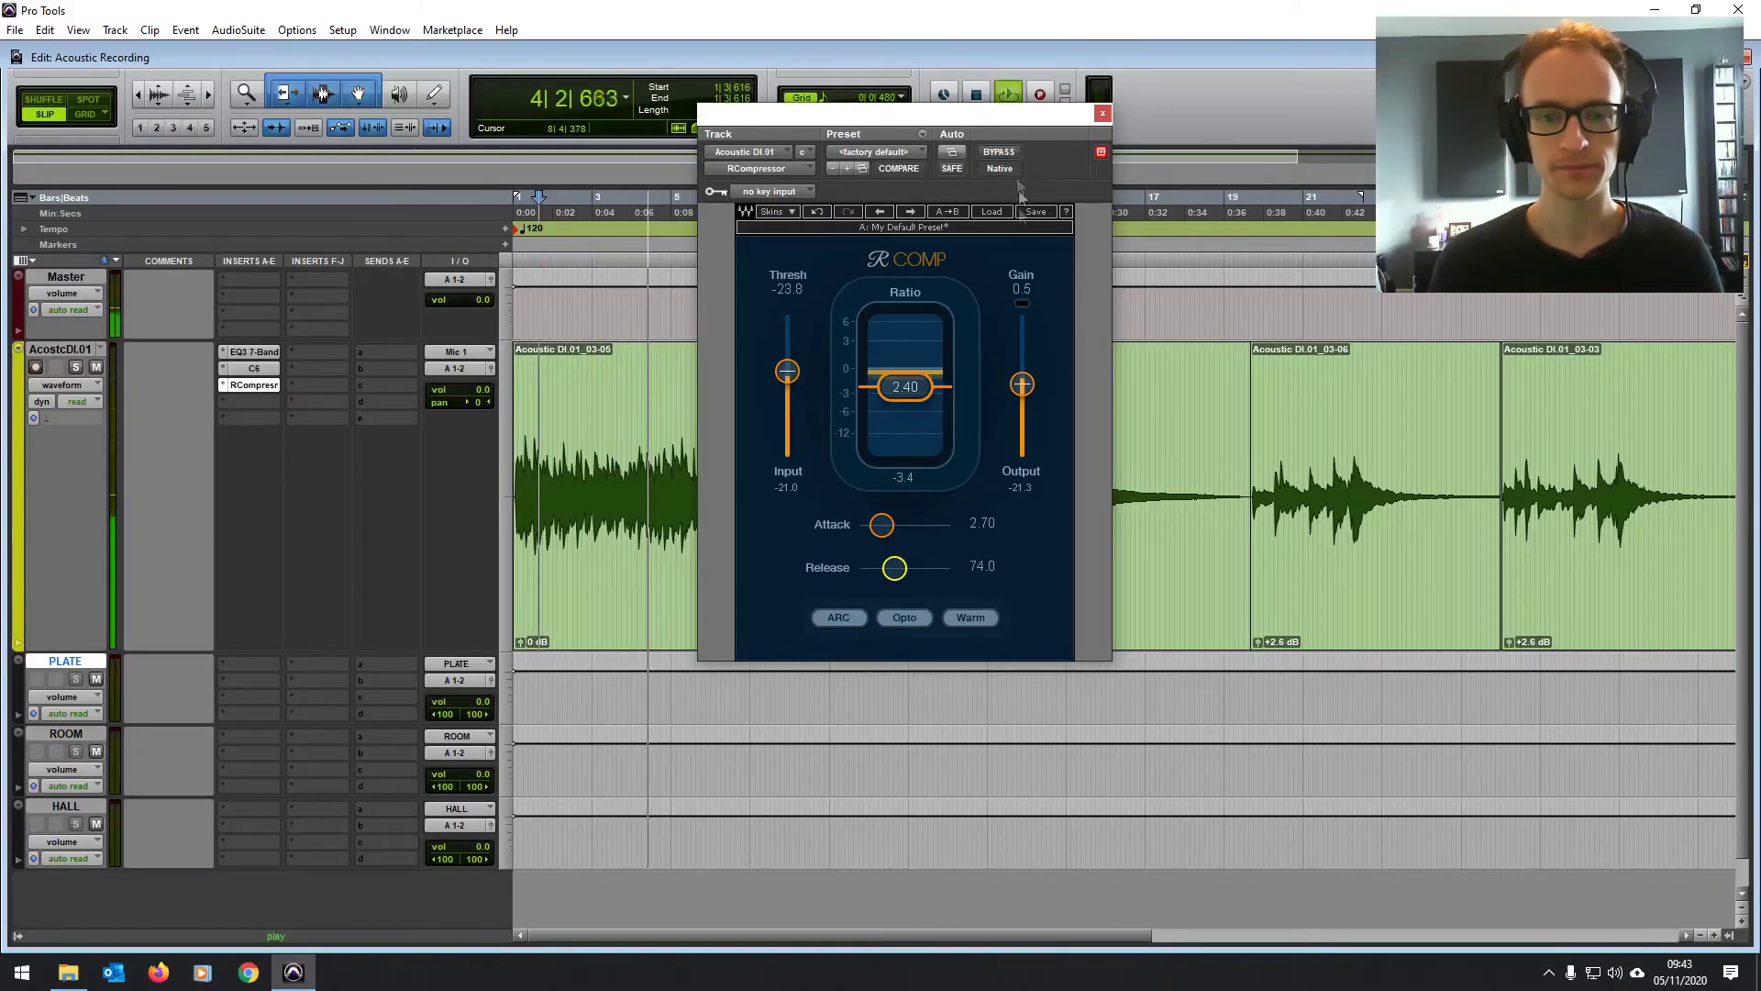
click(998, 153)
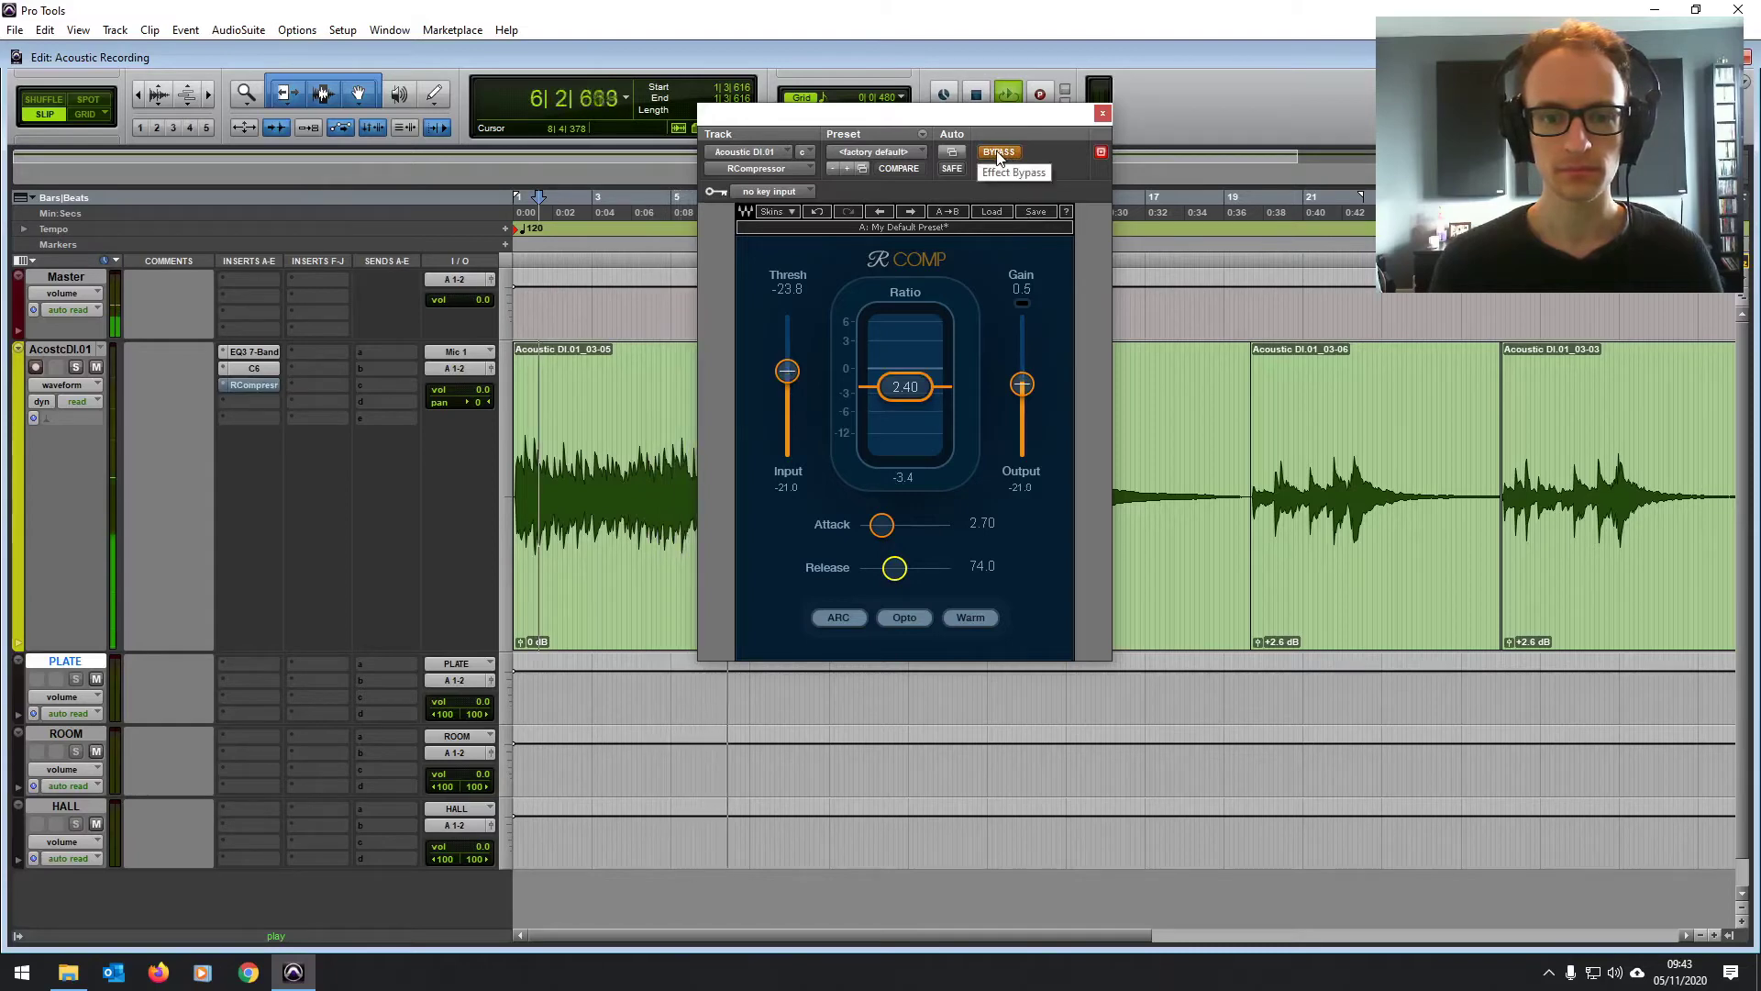
click(998, 152)
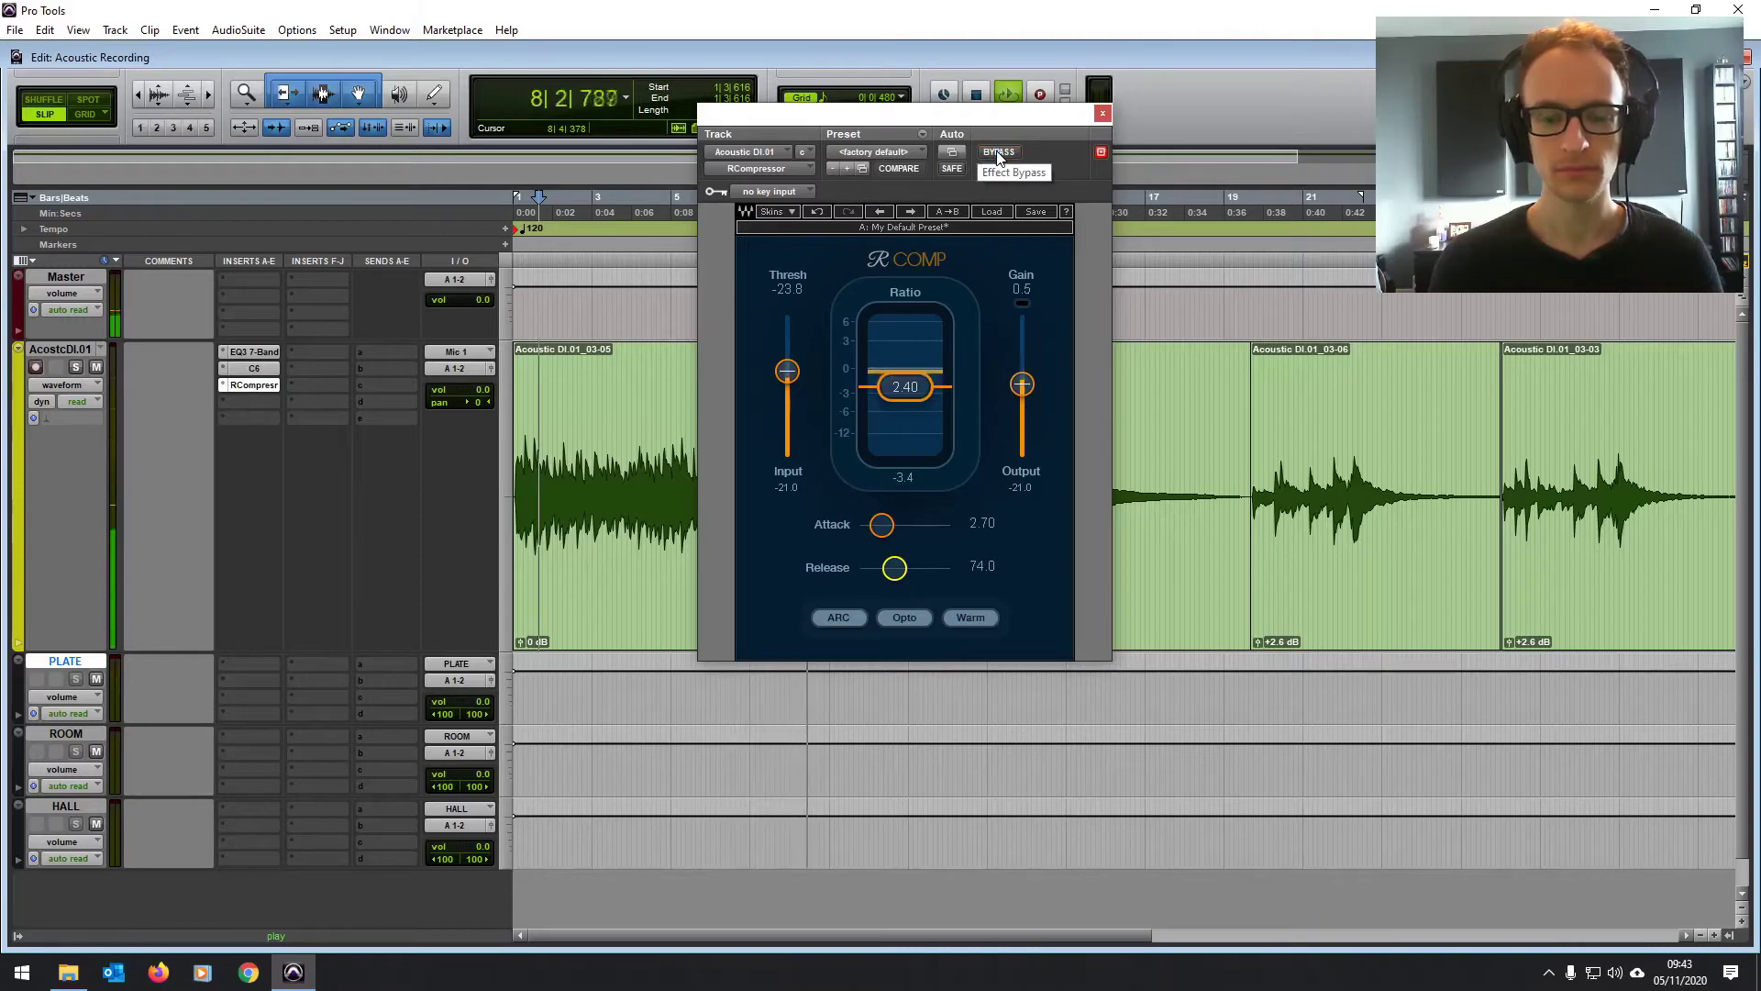
key(space)
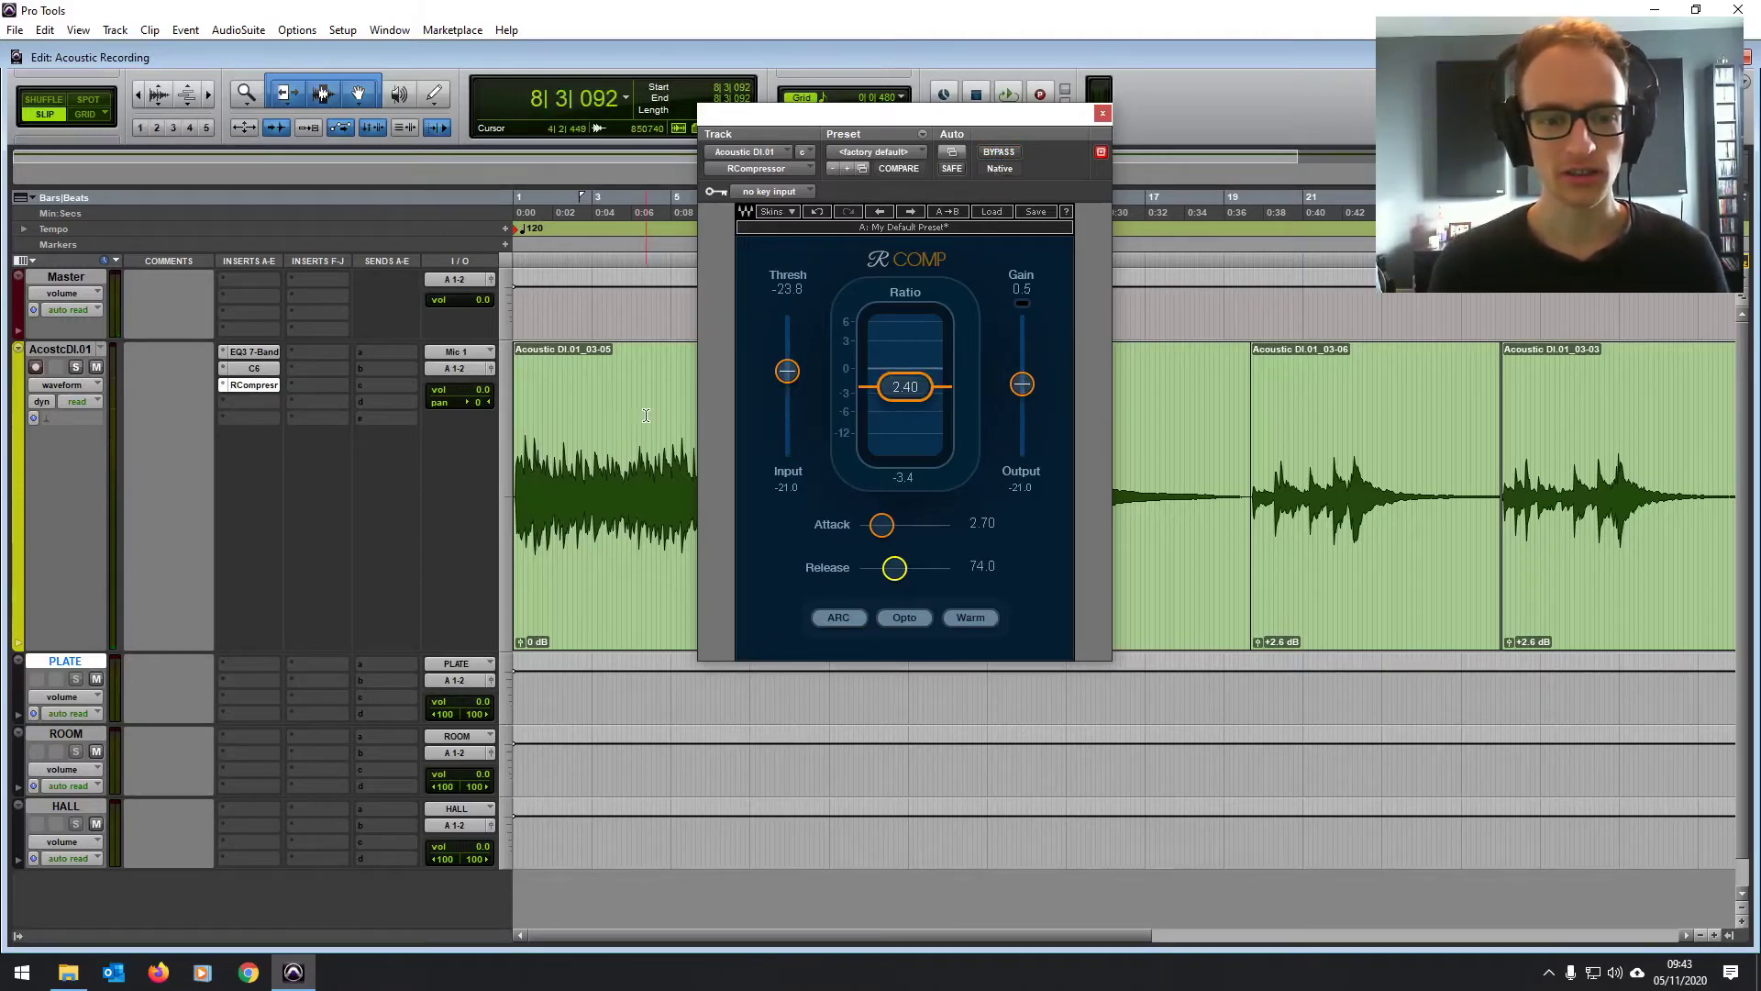
Step: Copy RCompressor to the fourth insert, then try threshold -28.7 and ratio 3.47 on the original while playing from bar 1
drag(534, 418, 707, 407)
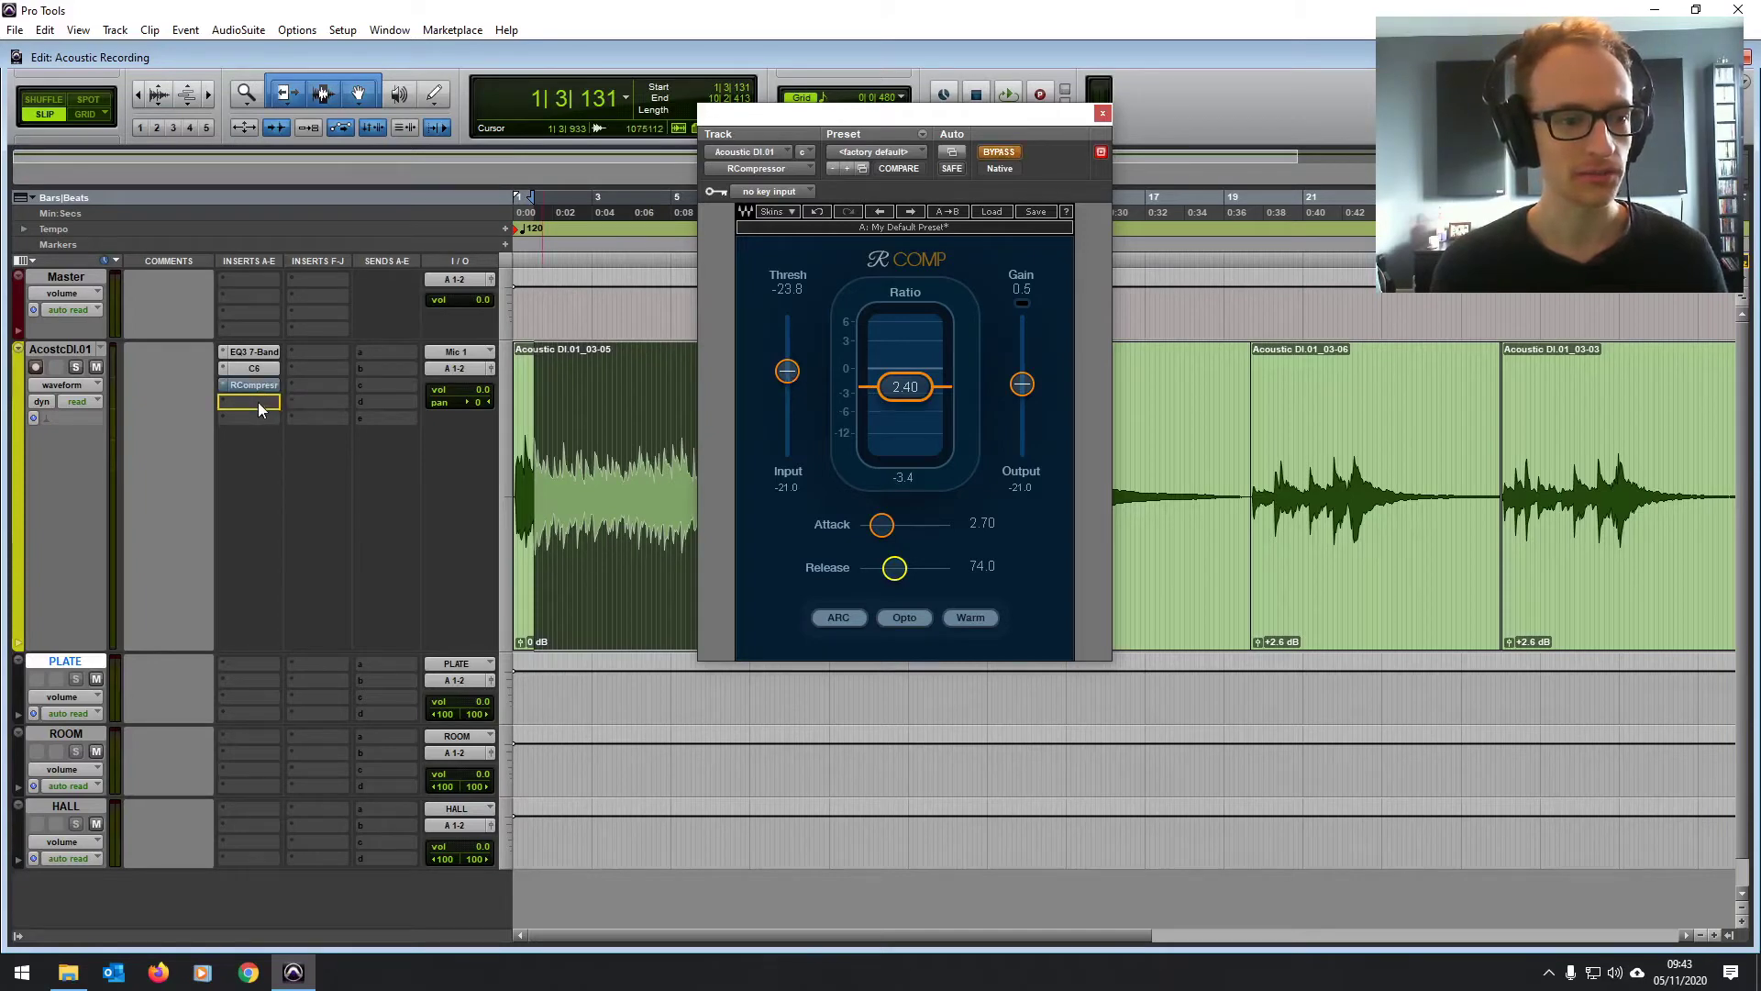
key(space)
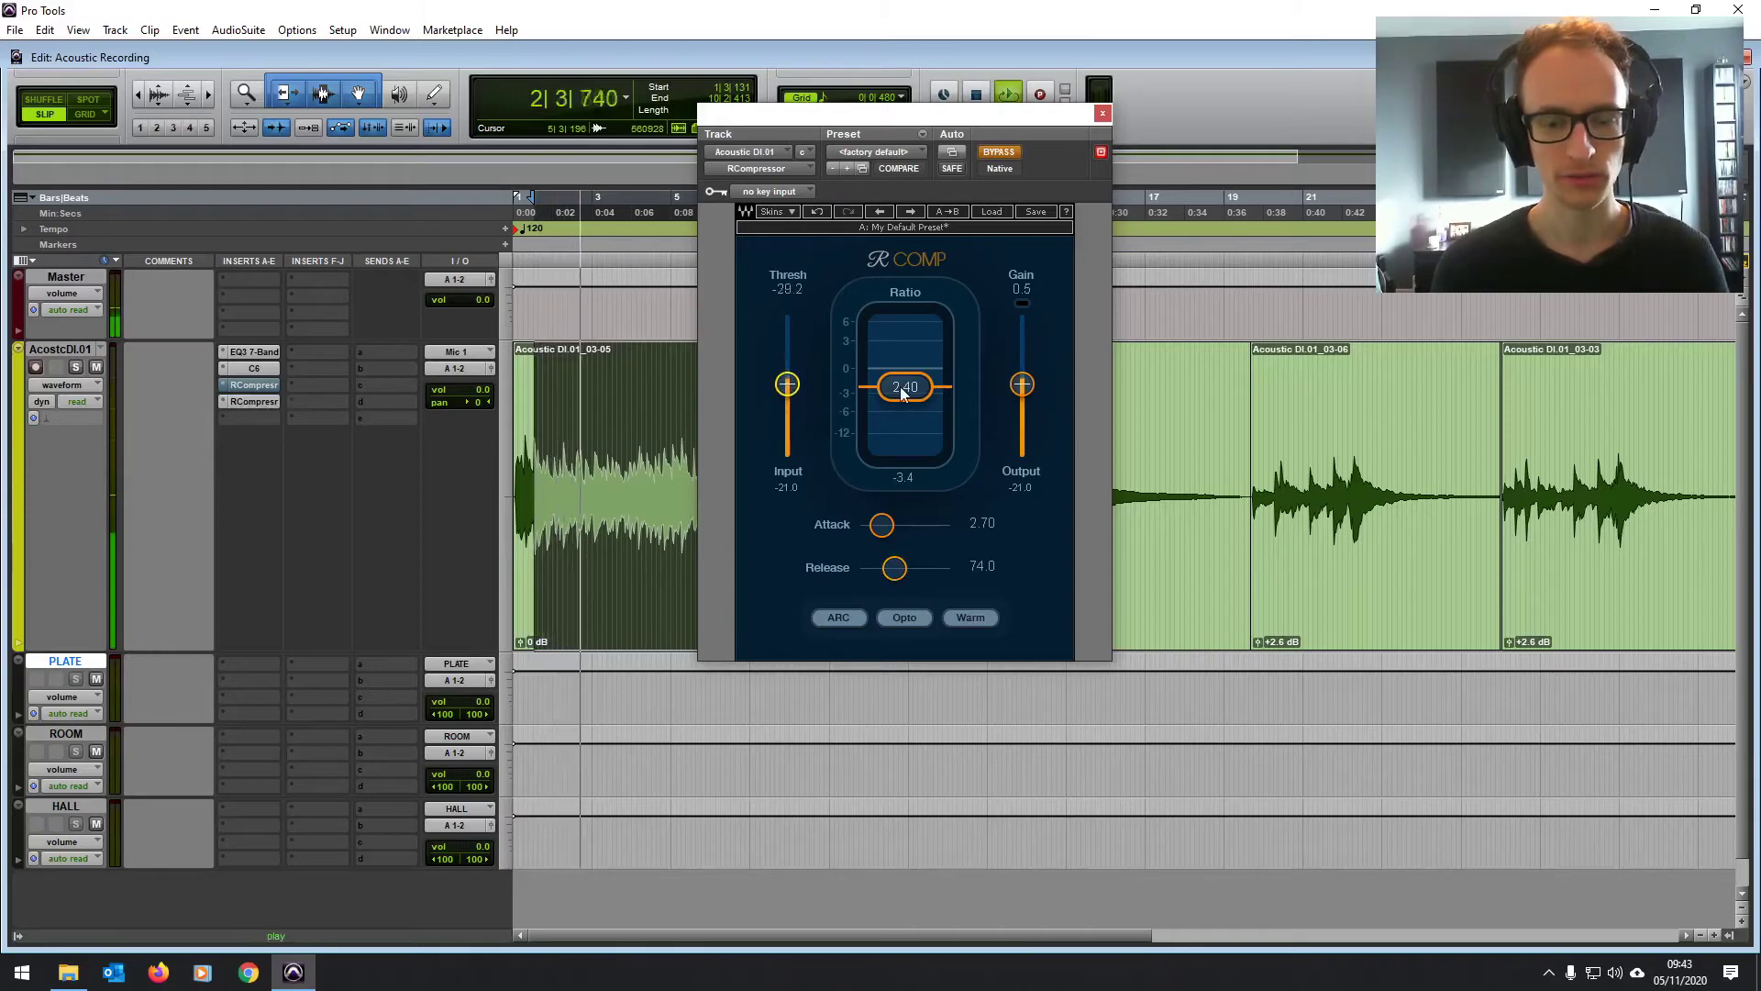
click(1005, 154)
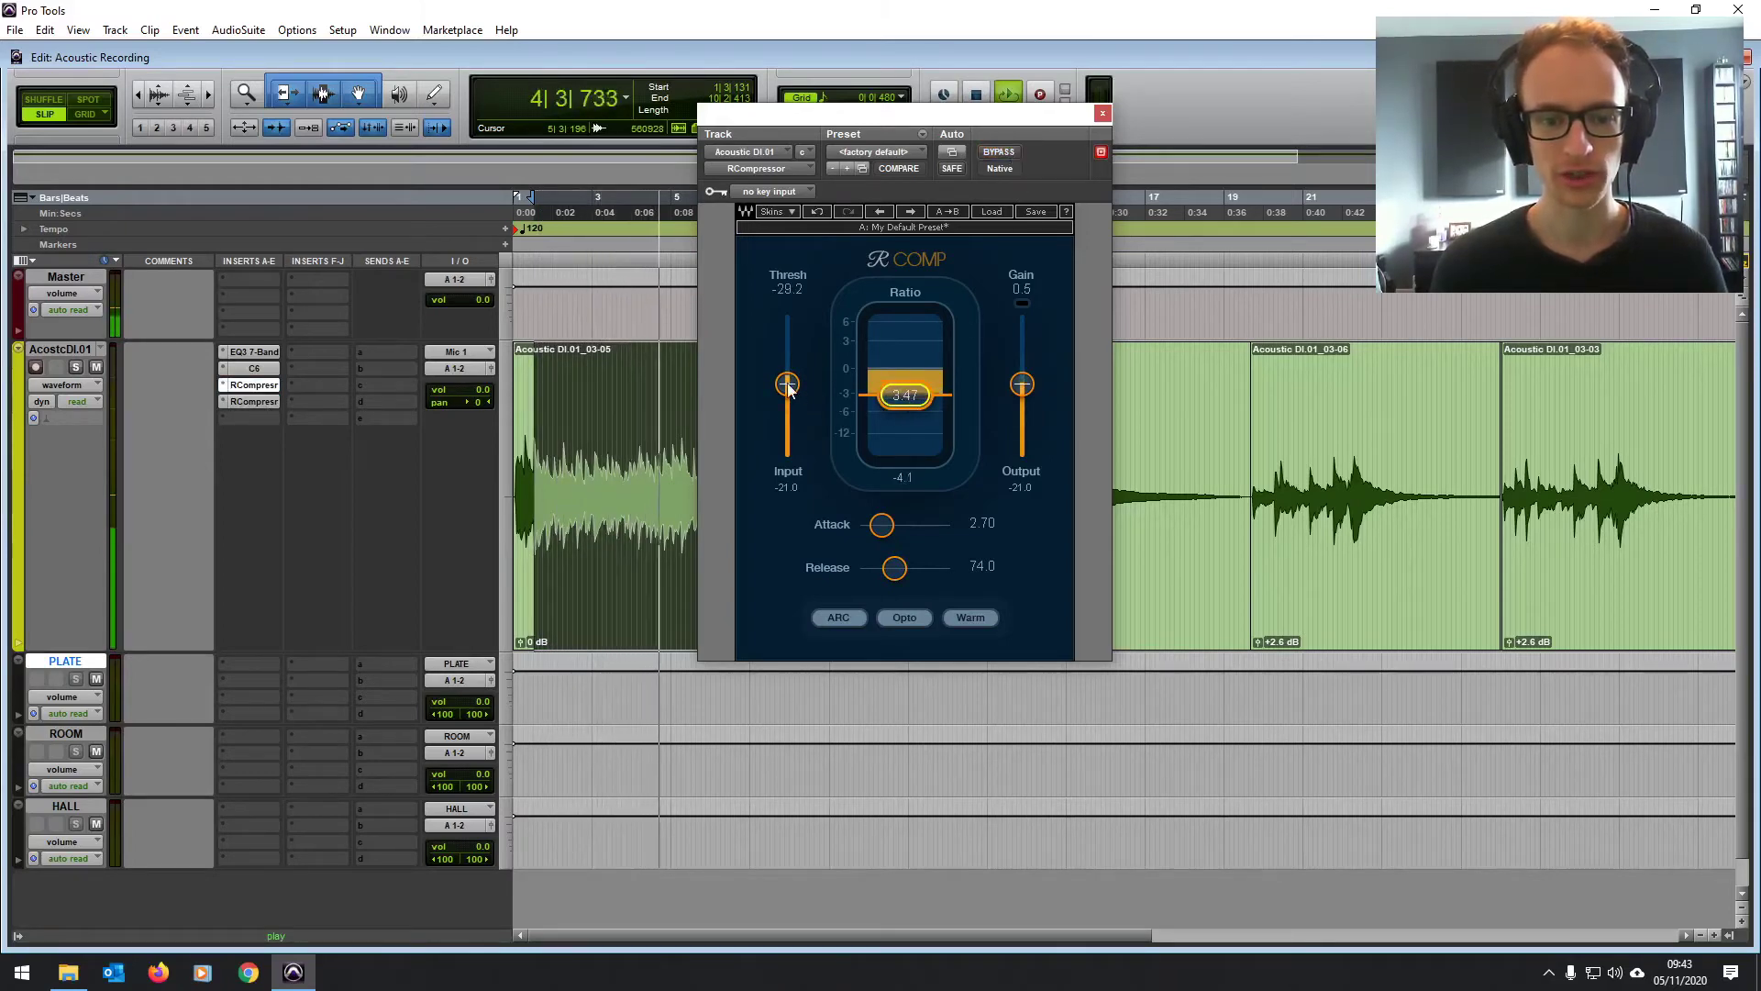
drag(787, 381, 791, 389)
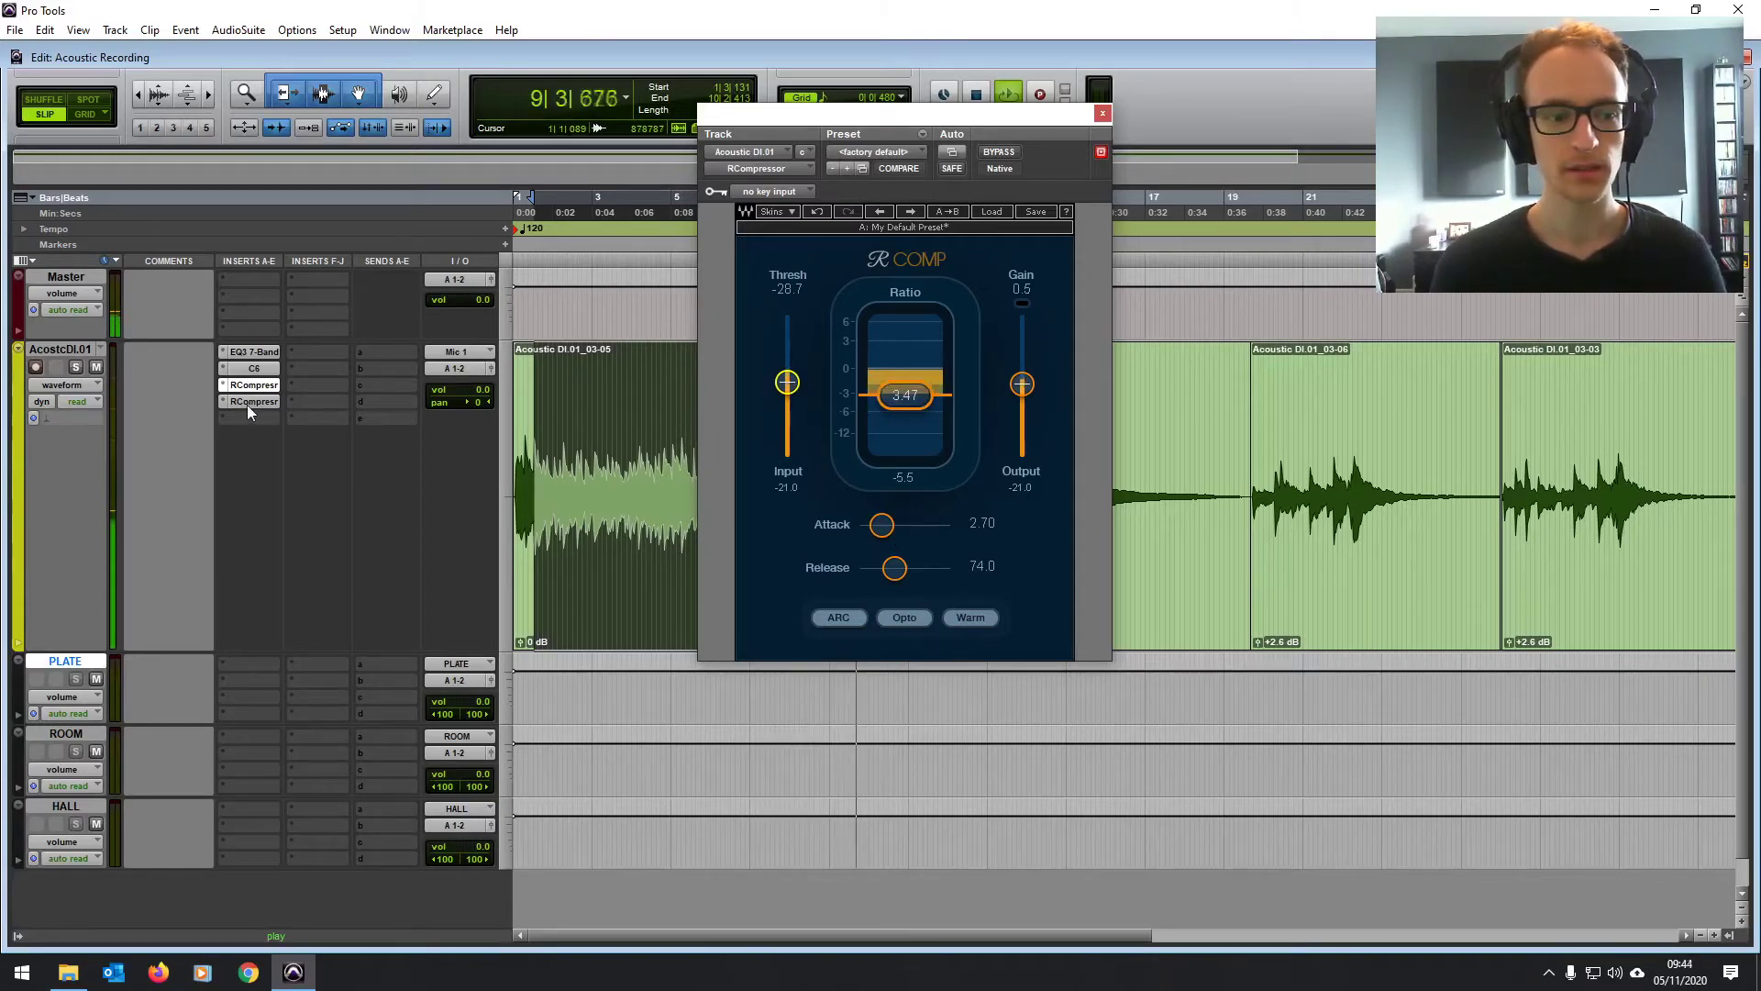
key(space)
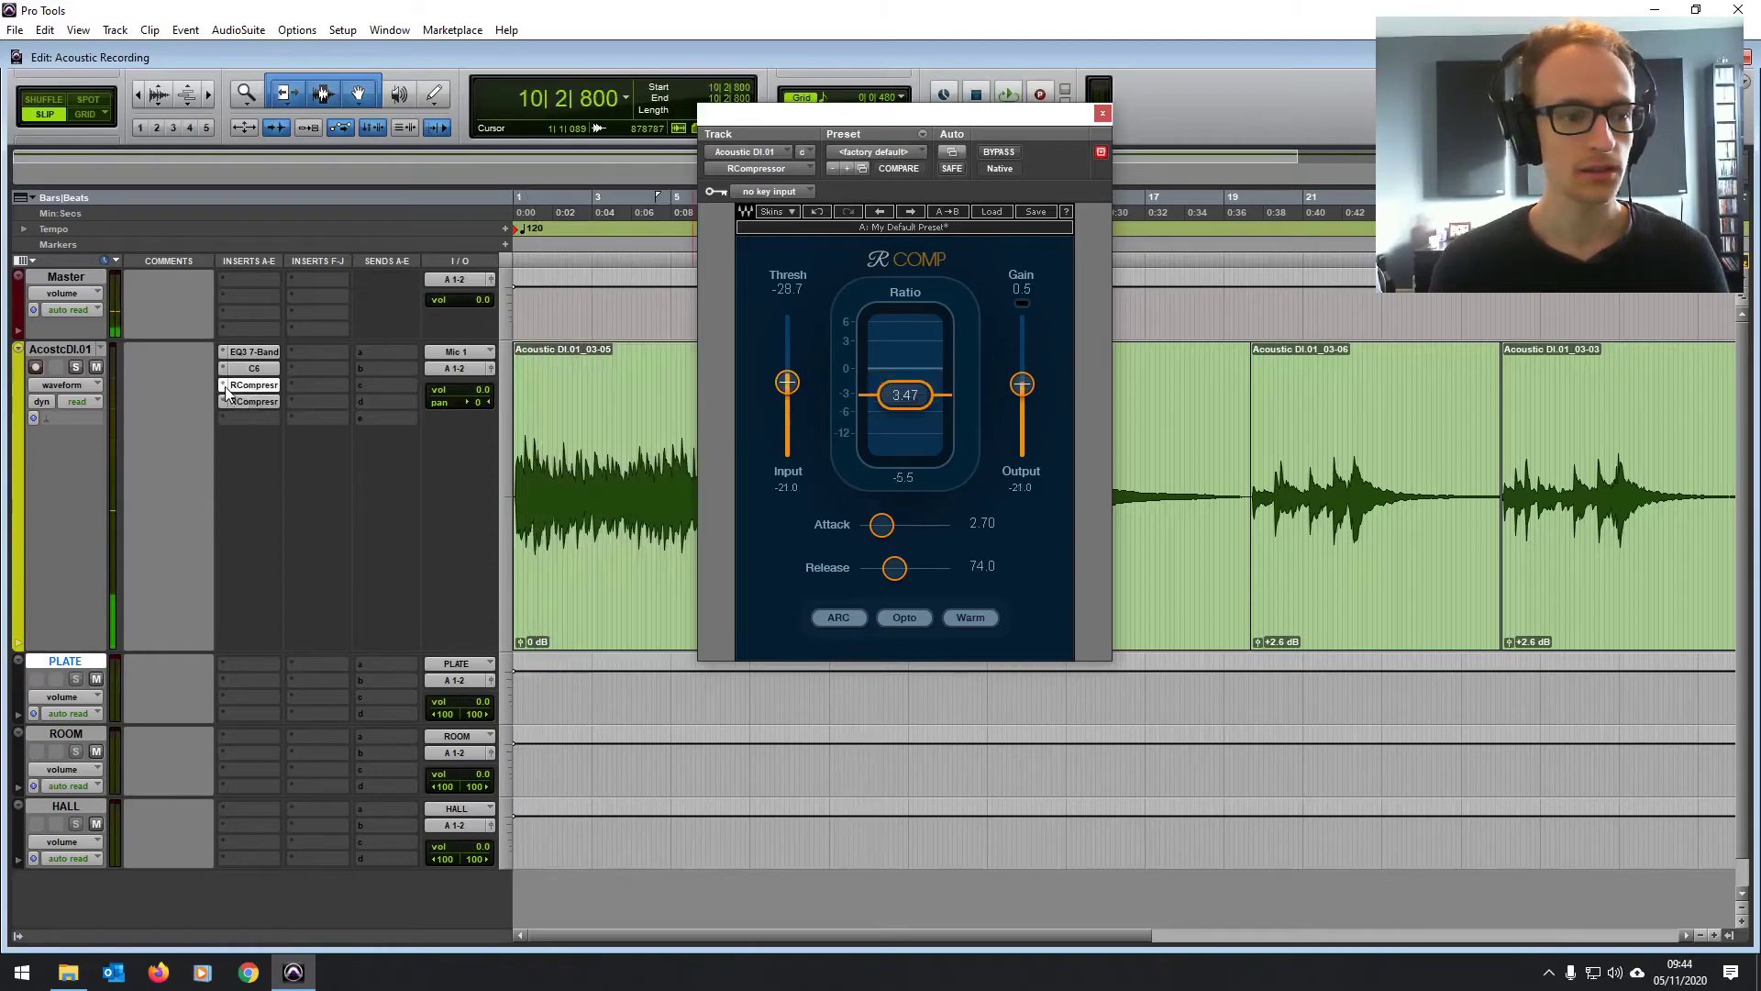
Step: Remove the heavier RCompressor, put the copy with threshold -23.8 back in the third insert and close its window
click(223, 387)
click(270, 414)
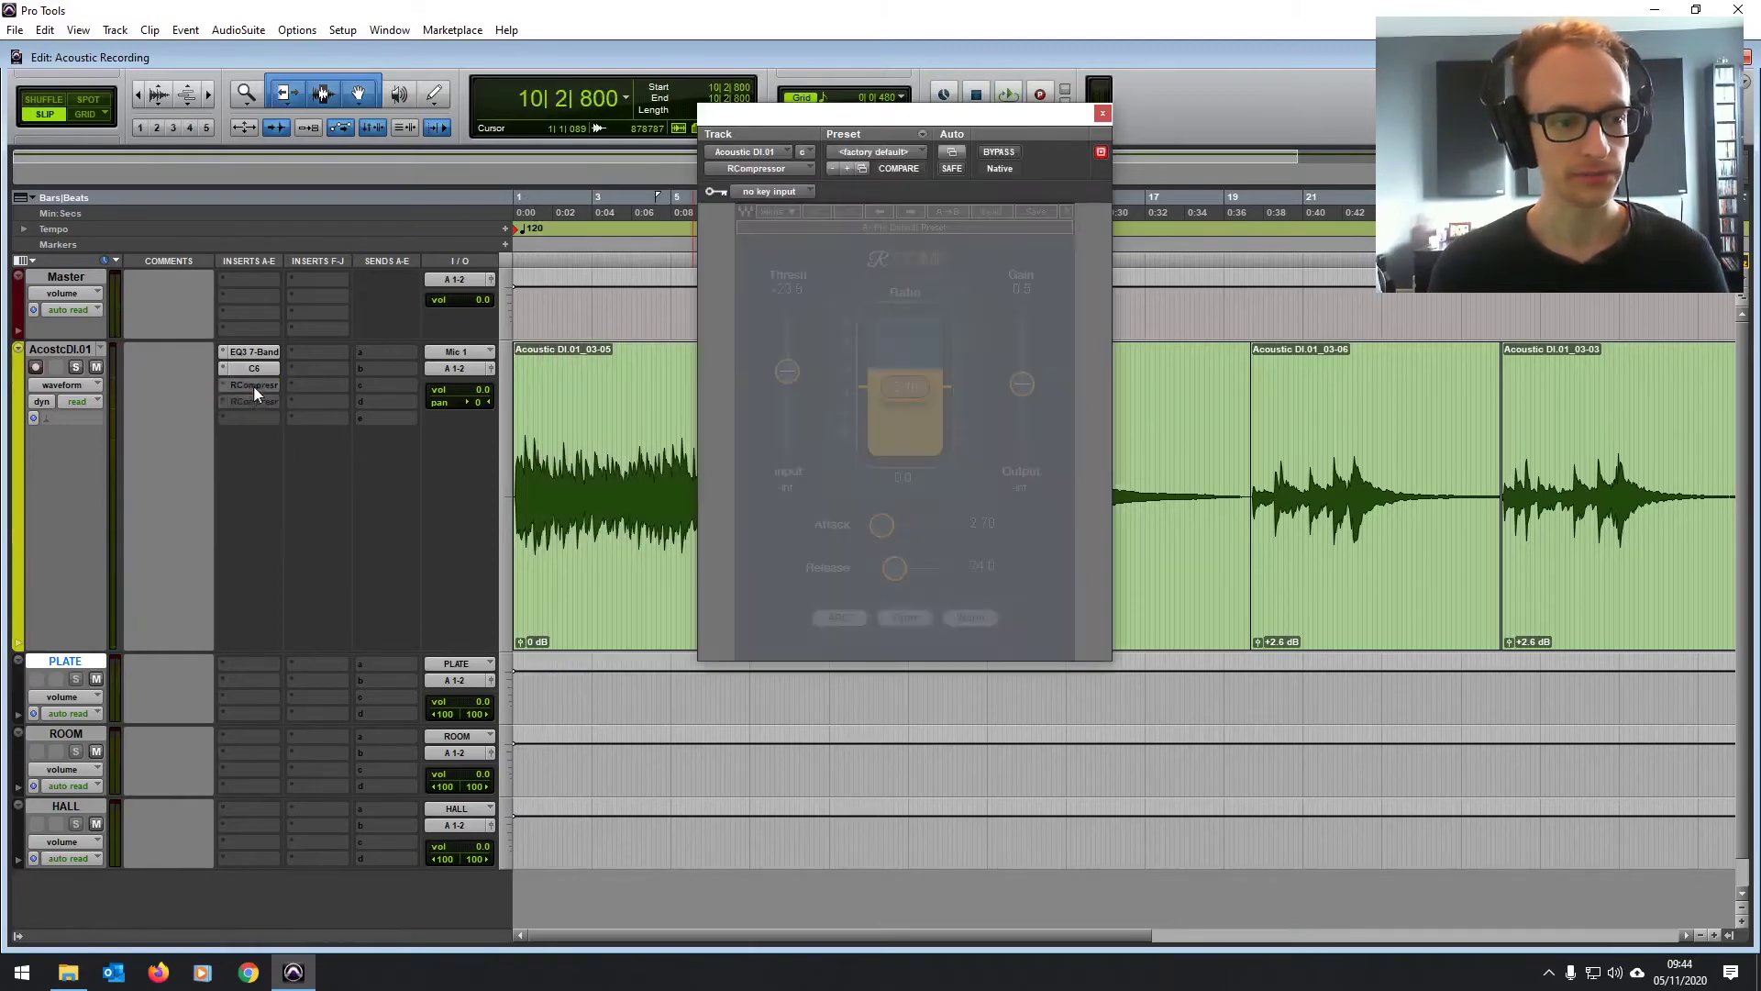
click(1102, 115)
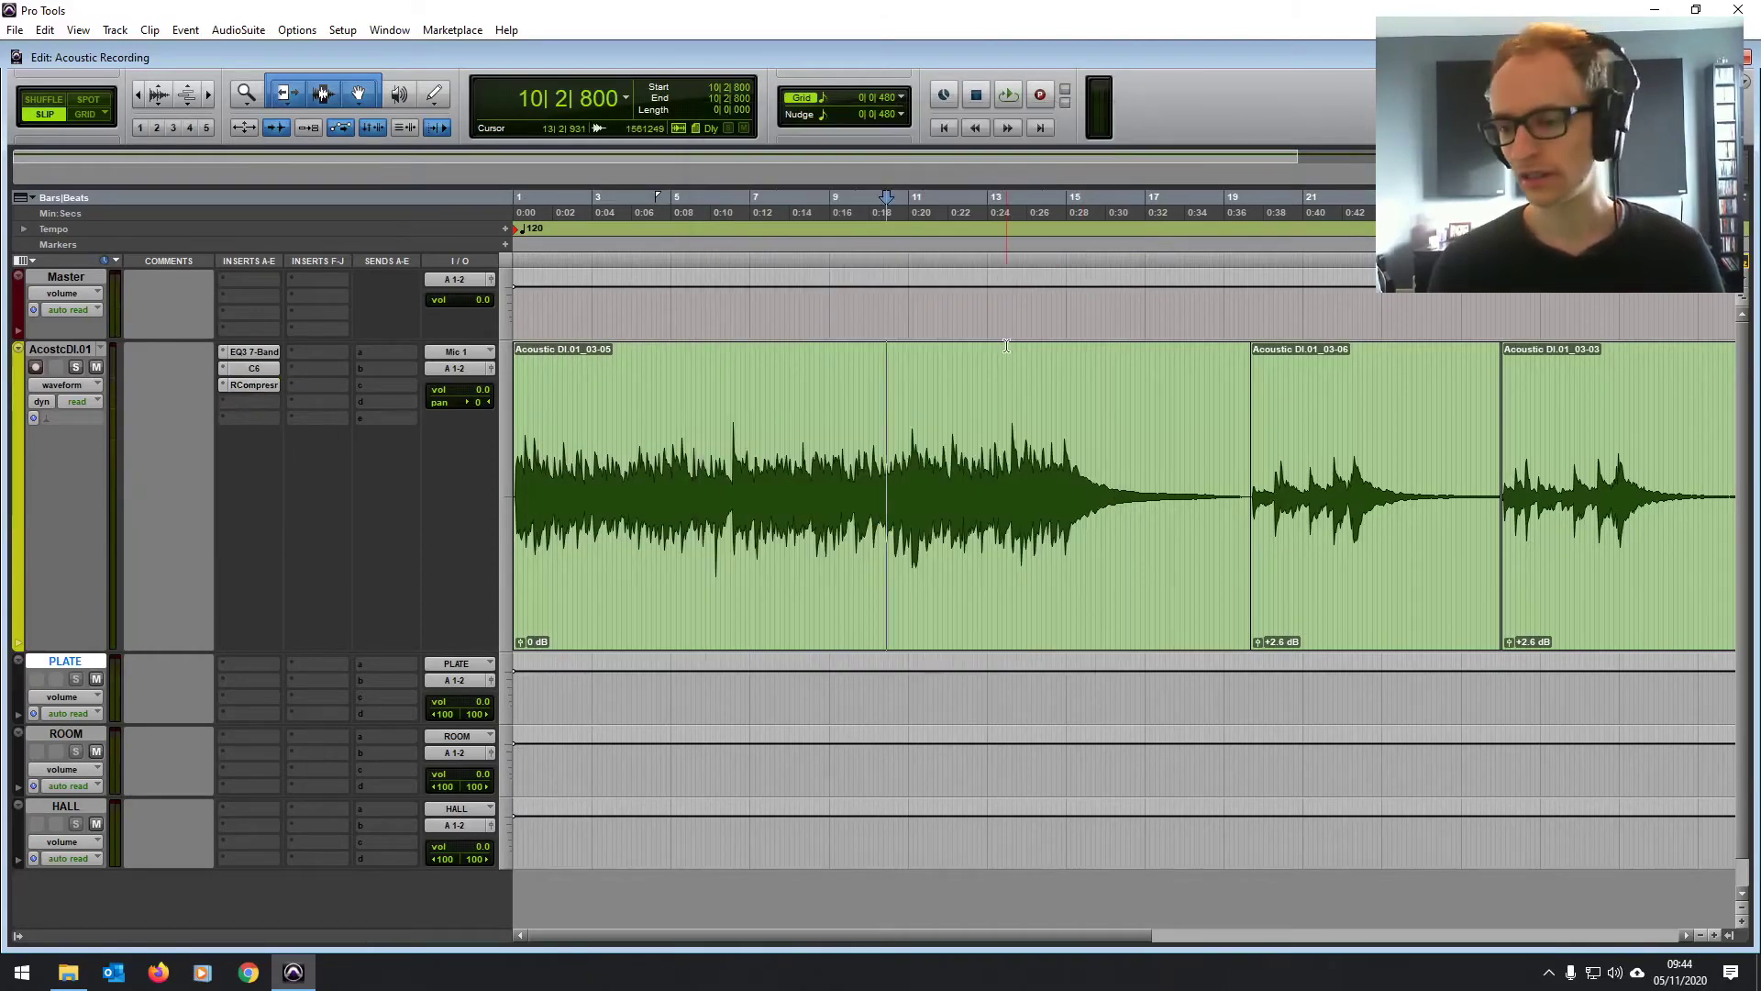
Step: Solo the acoustic track and play the last clip from about bar 32 to 37, checking RCompressor's gain reduction
scroll(1000, 425, right, 5)
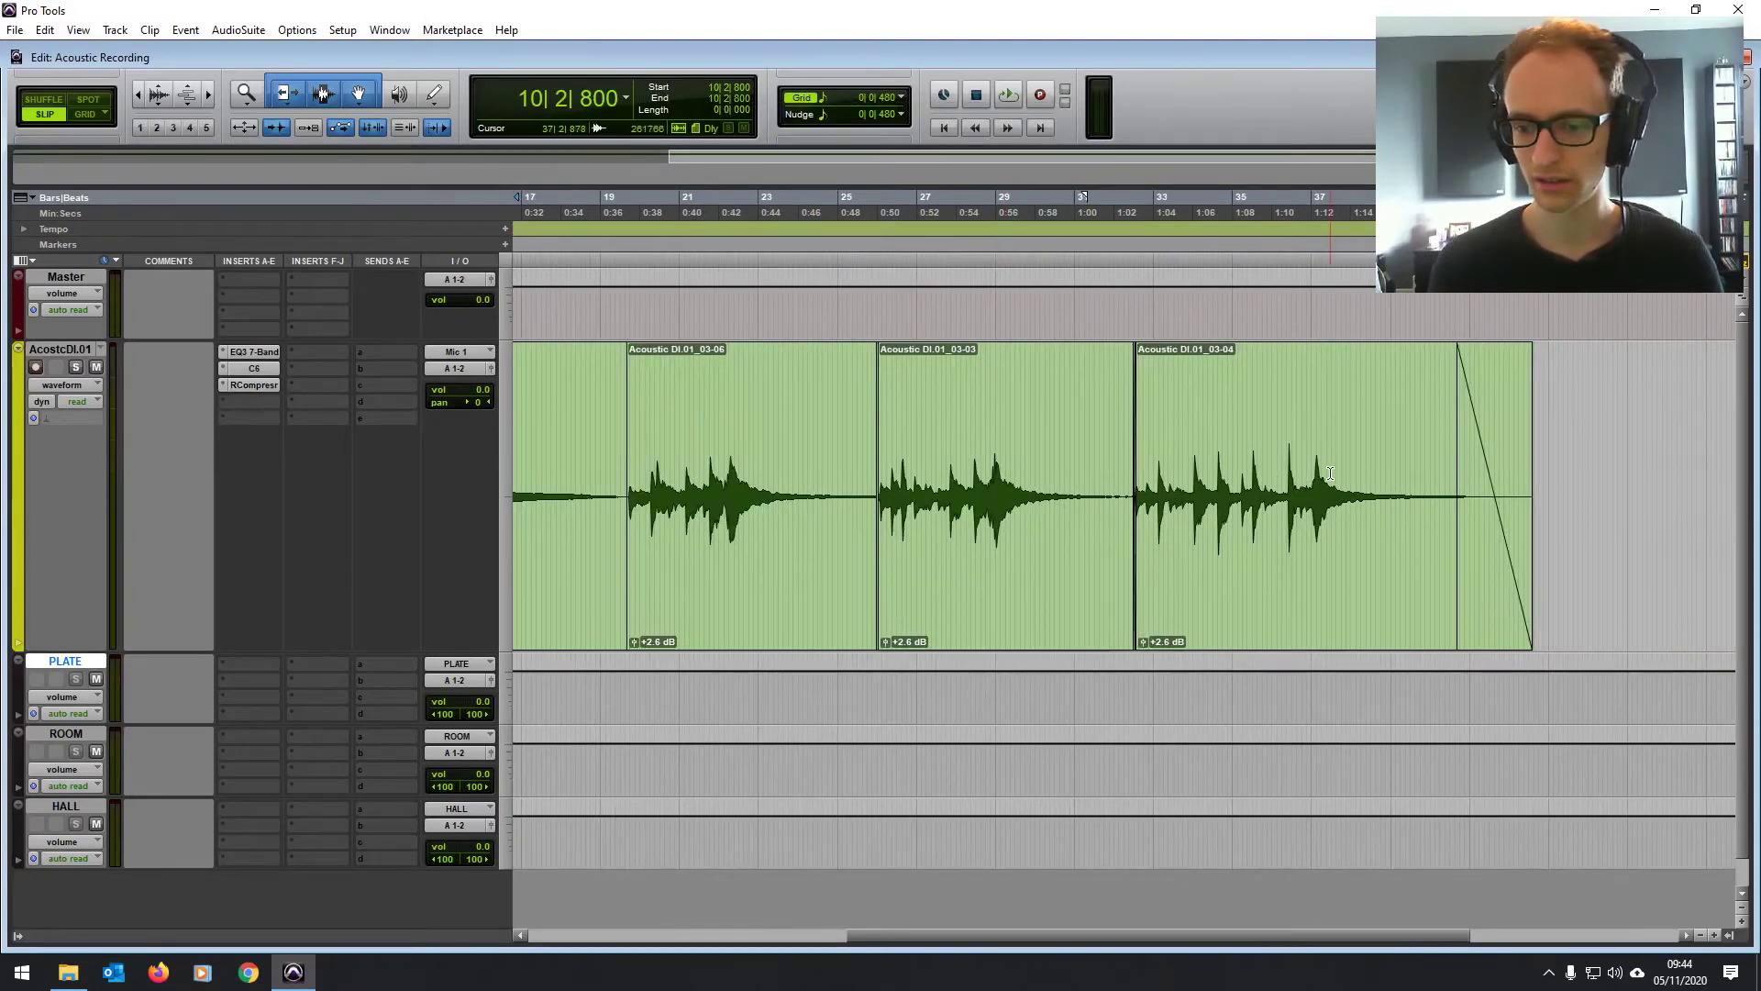
drag(1341, 474, 1134, 461)
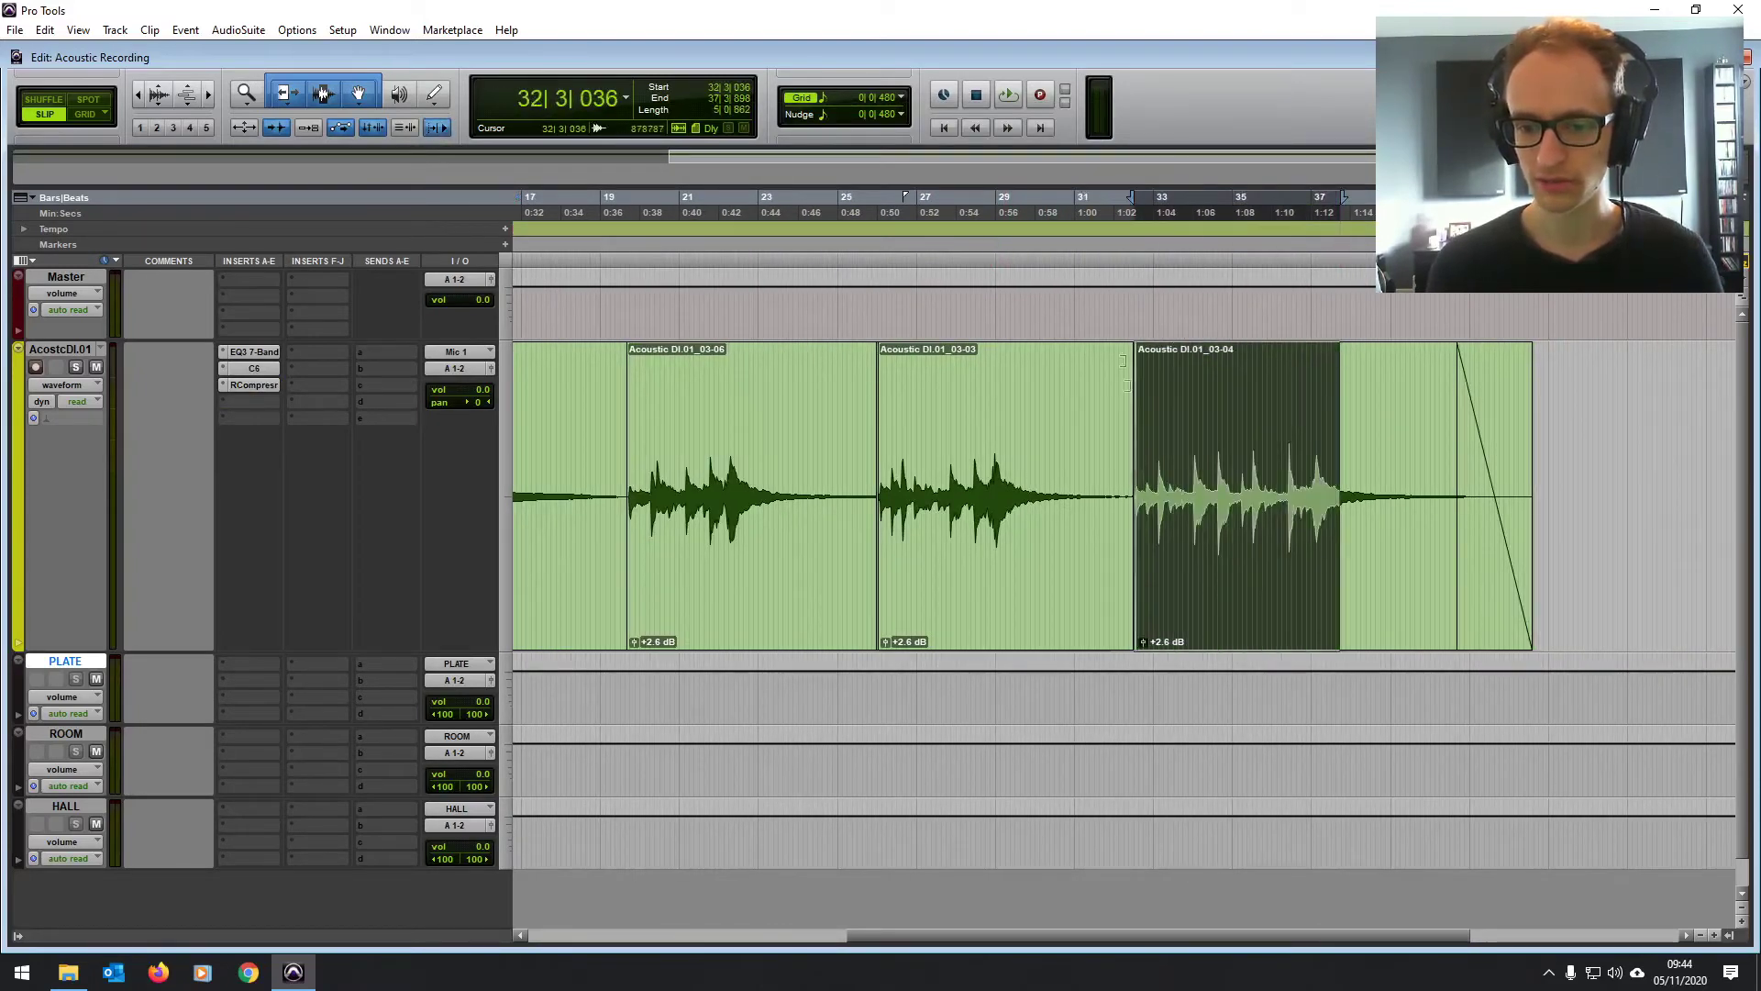
scroll(1075, 326, right, 1)
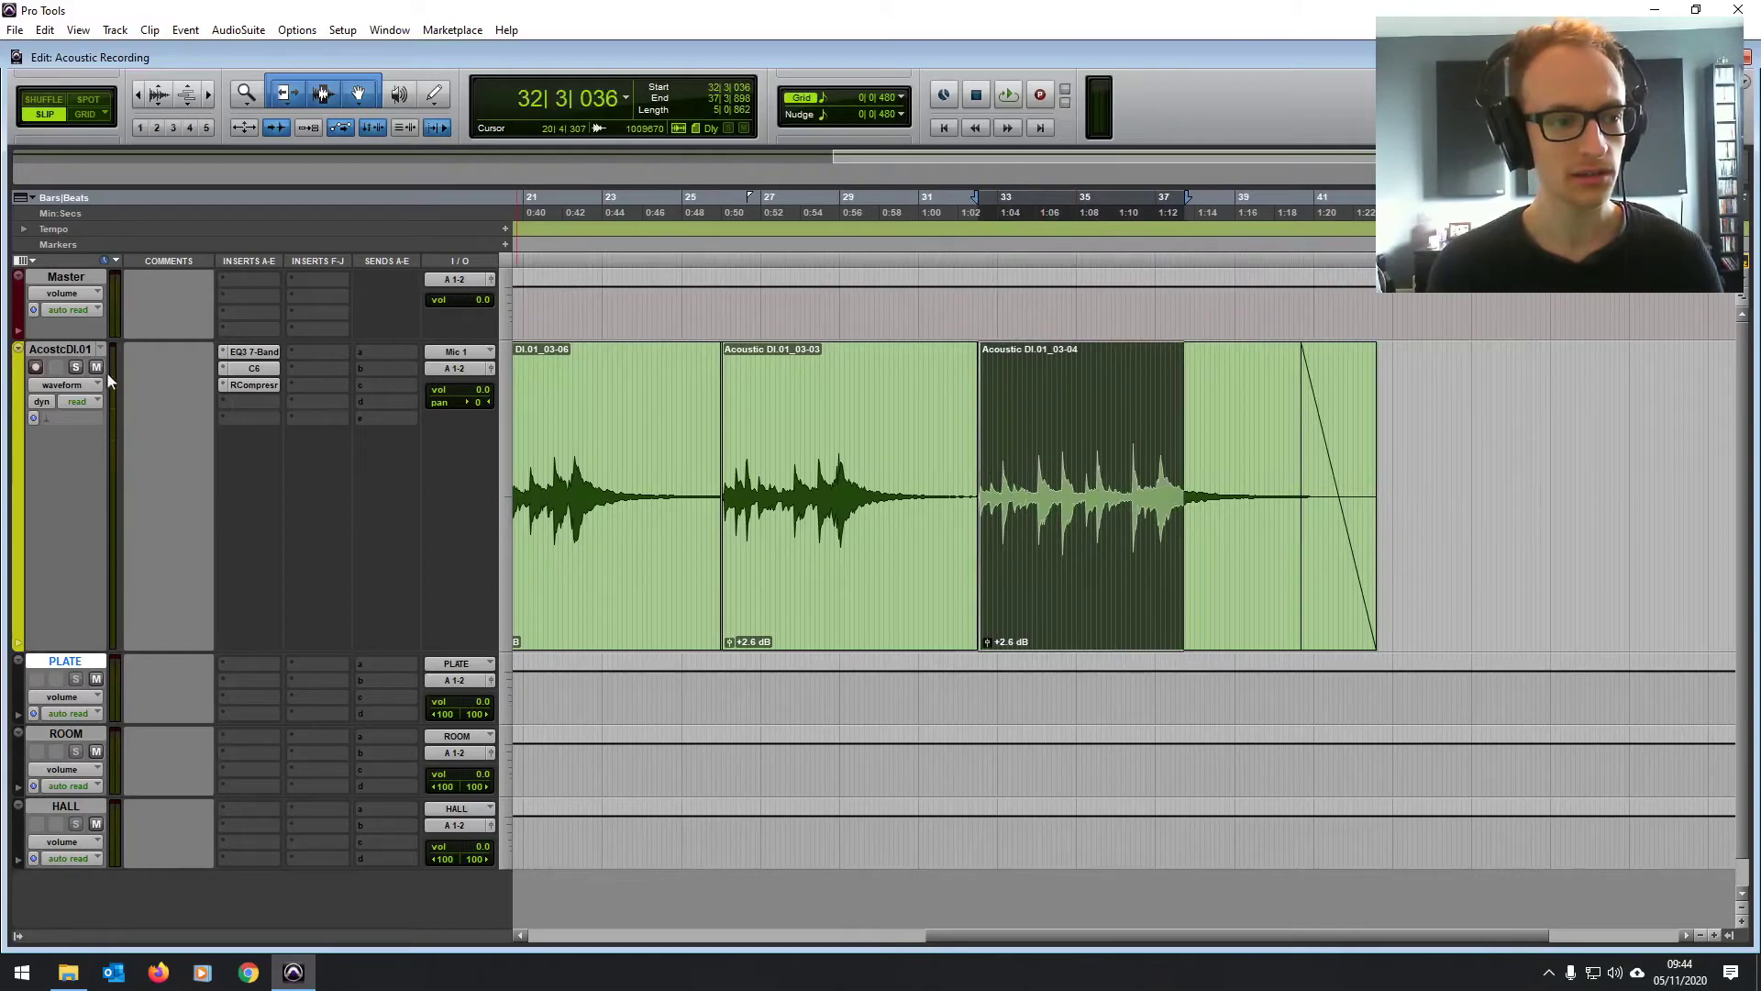
key(space)
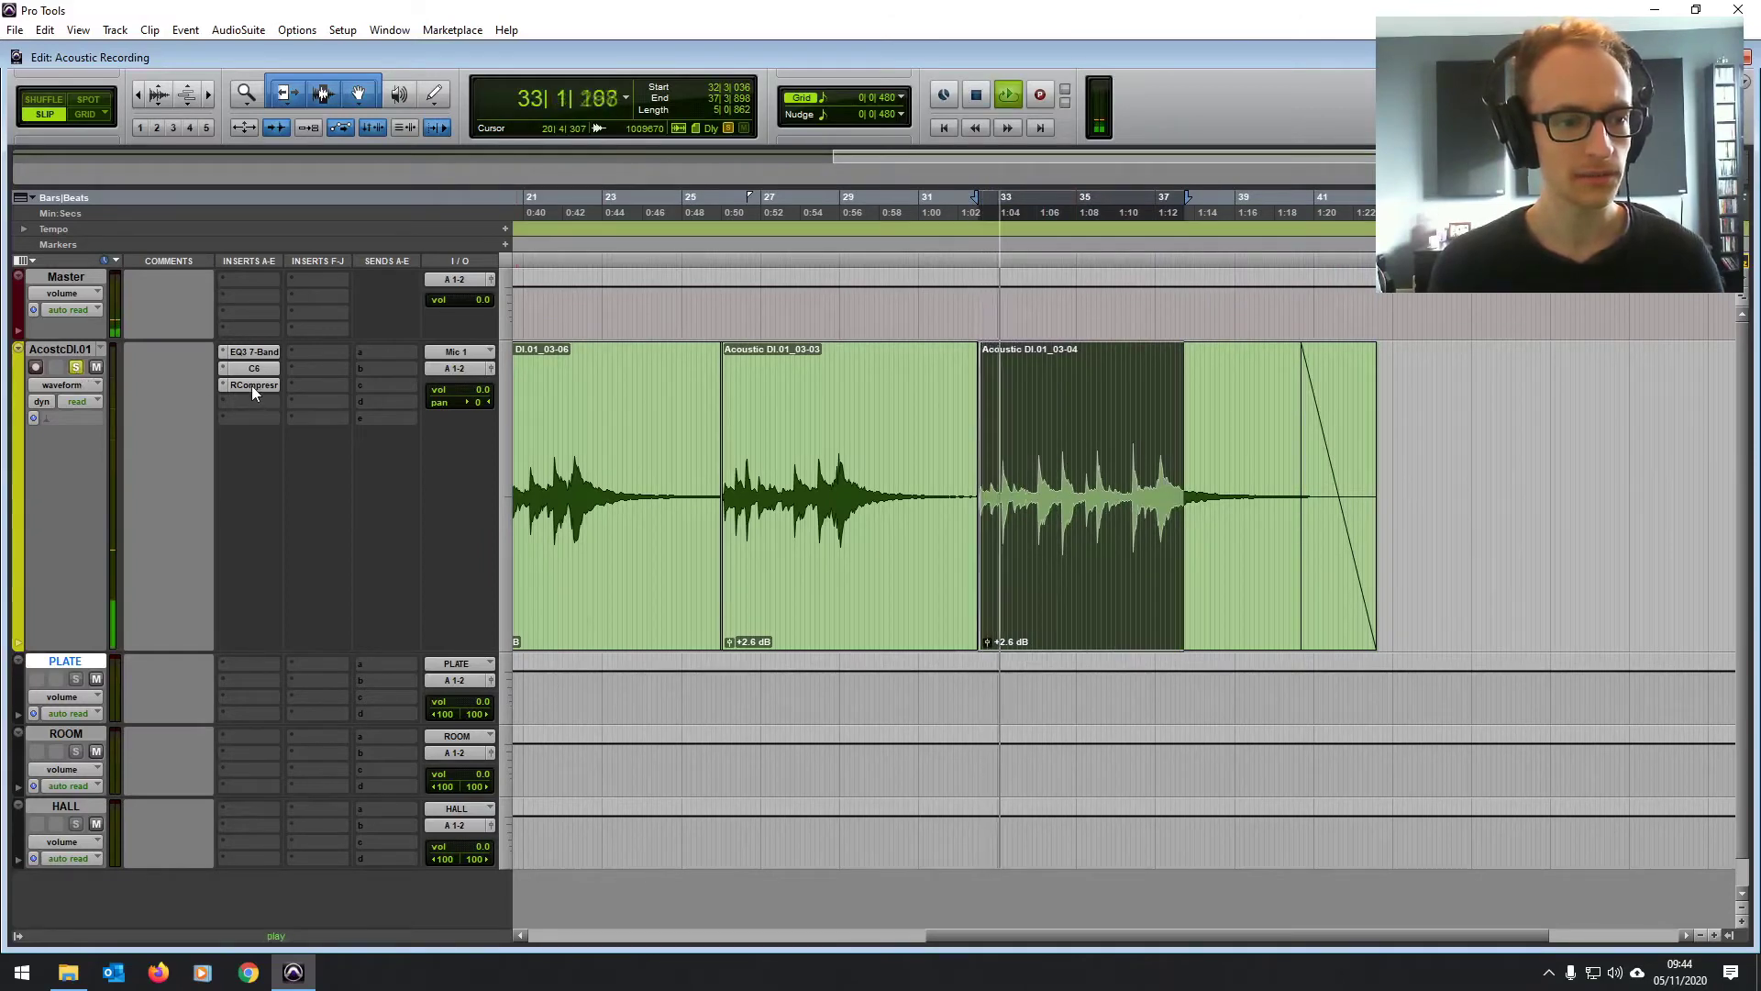
click(251, 385)
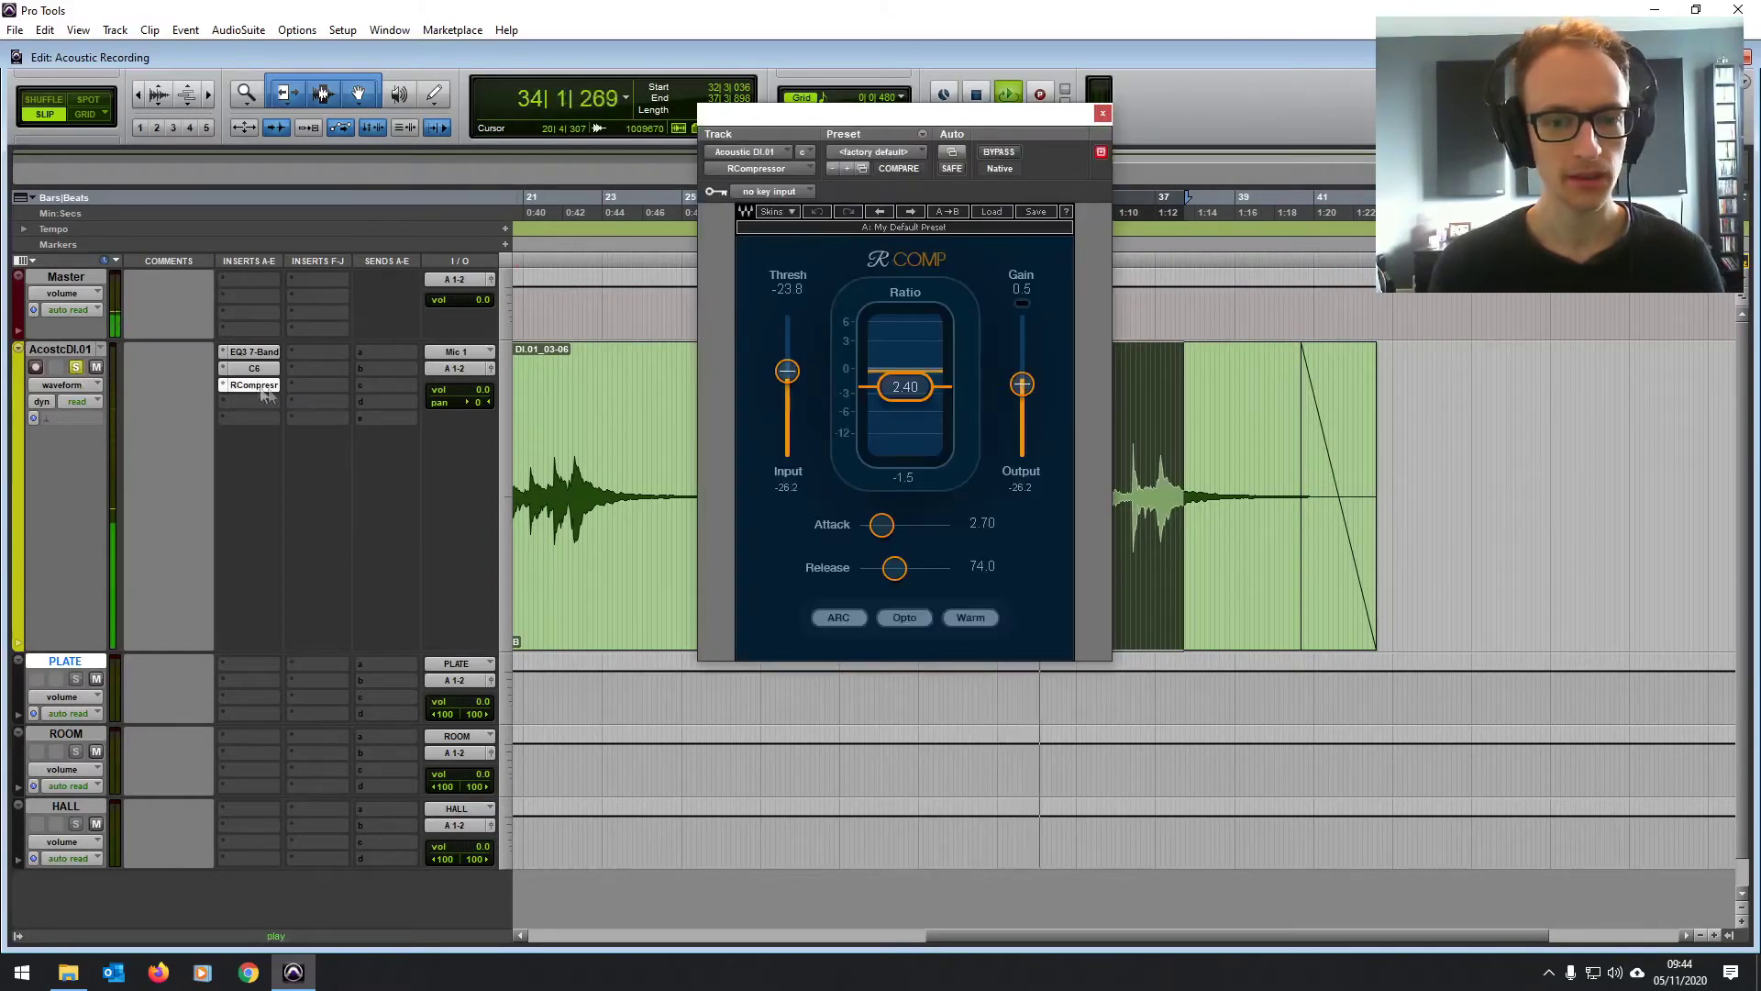
click(1105, 112)
key(space)
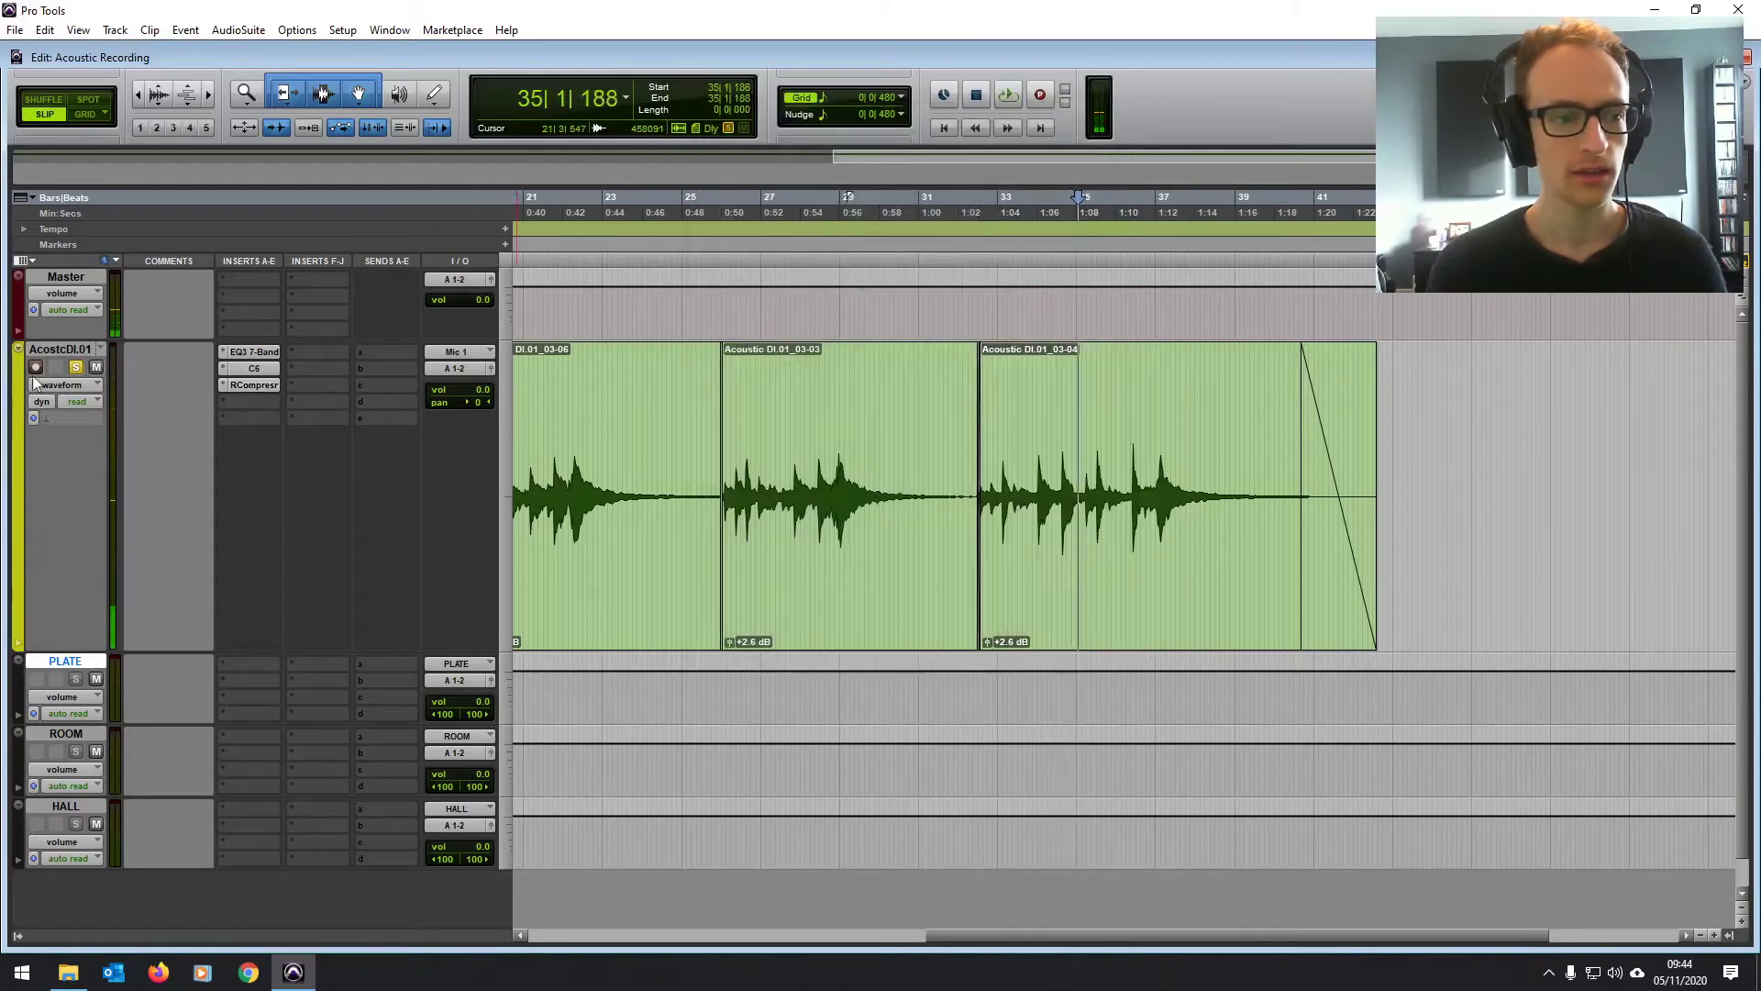
Step: Duplicate the acoustic DI track together with its clips and inserts
double_click(57, 349)
click(918, 467)
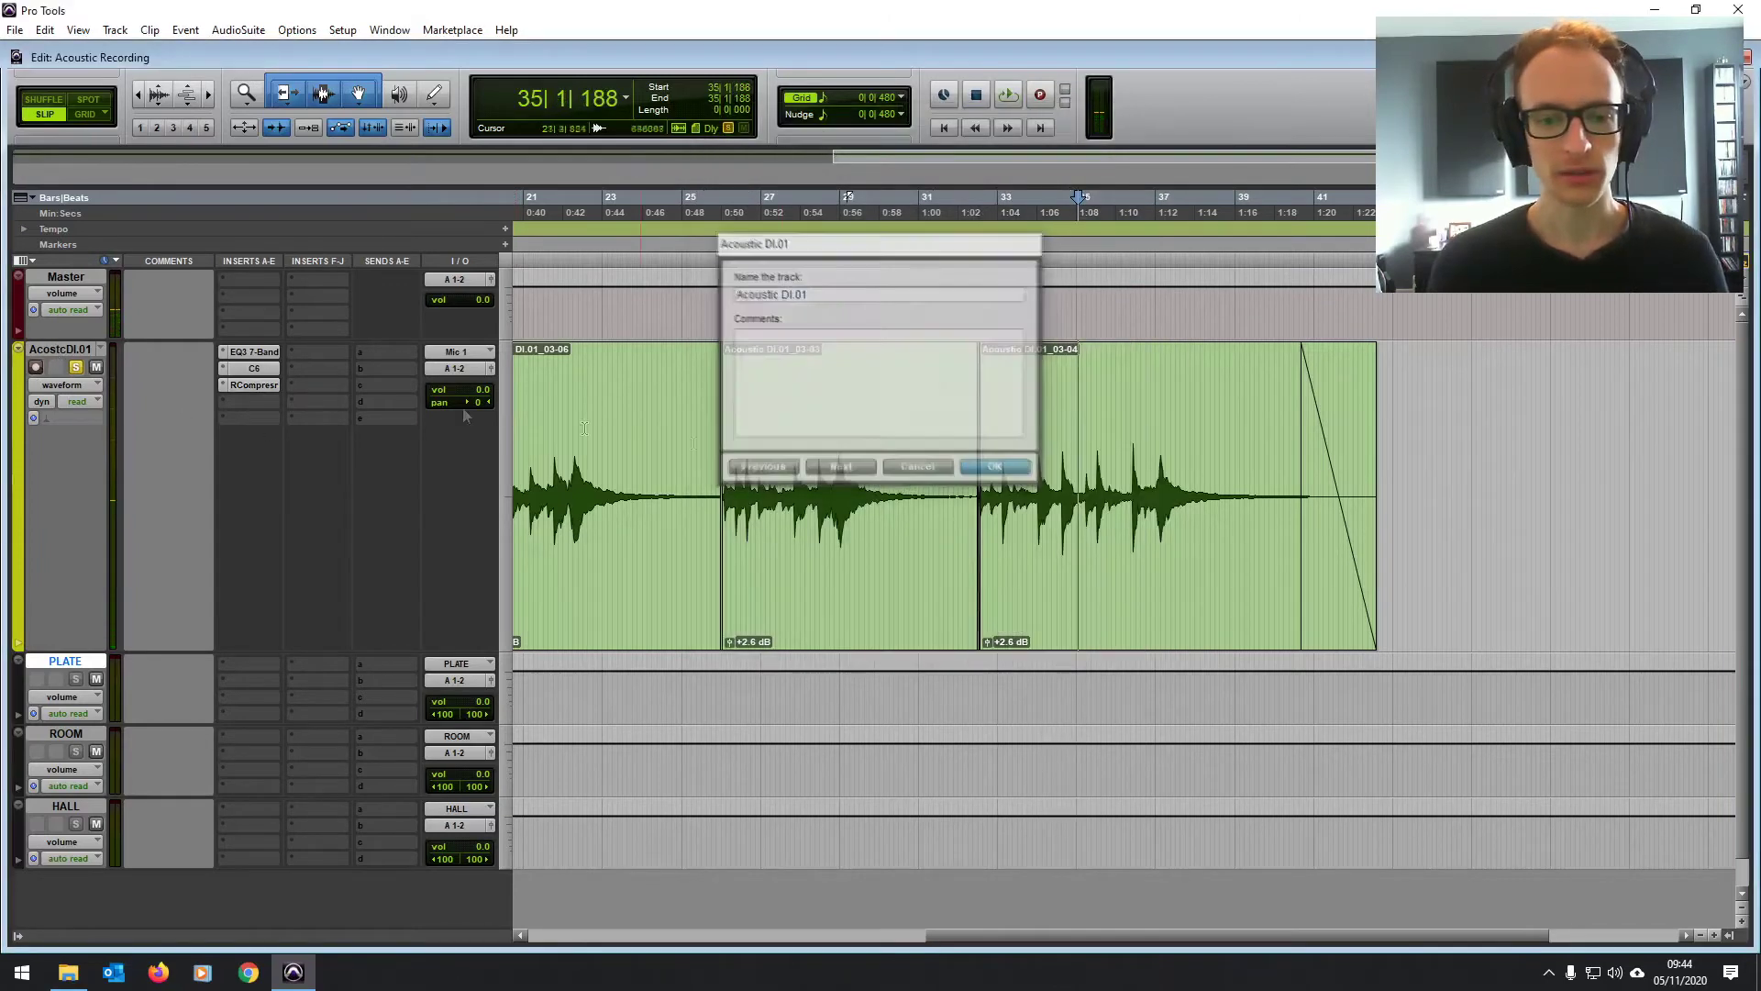
right_click(68, 349)
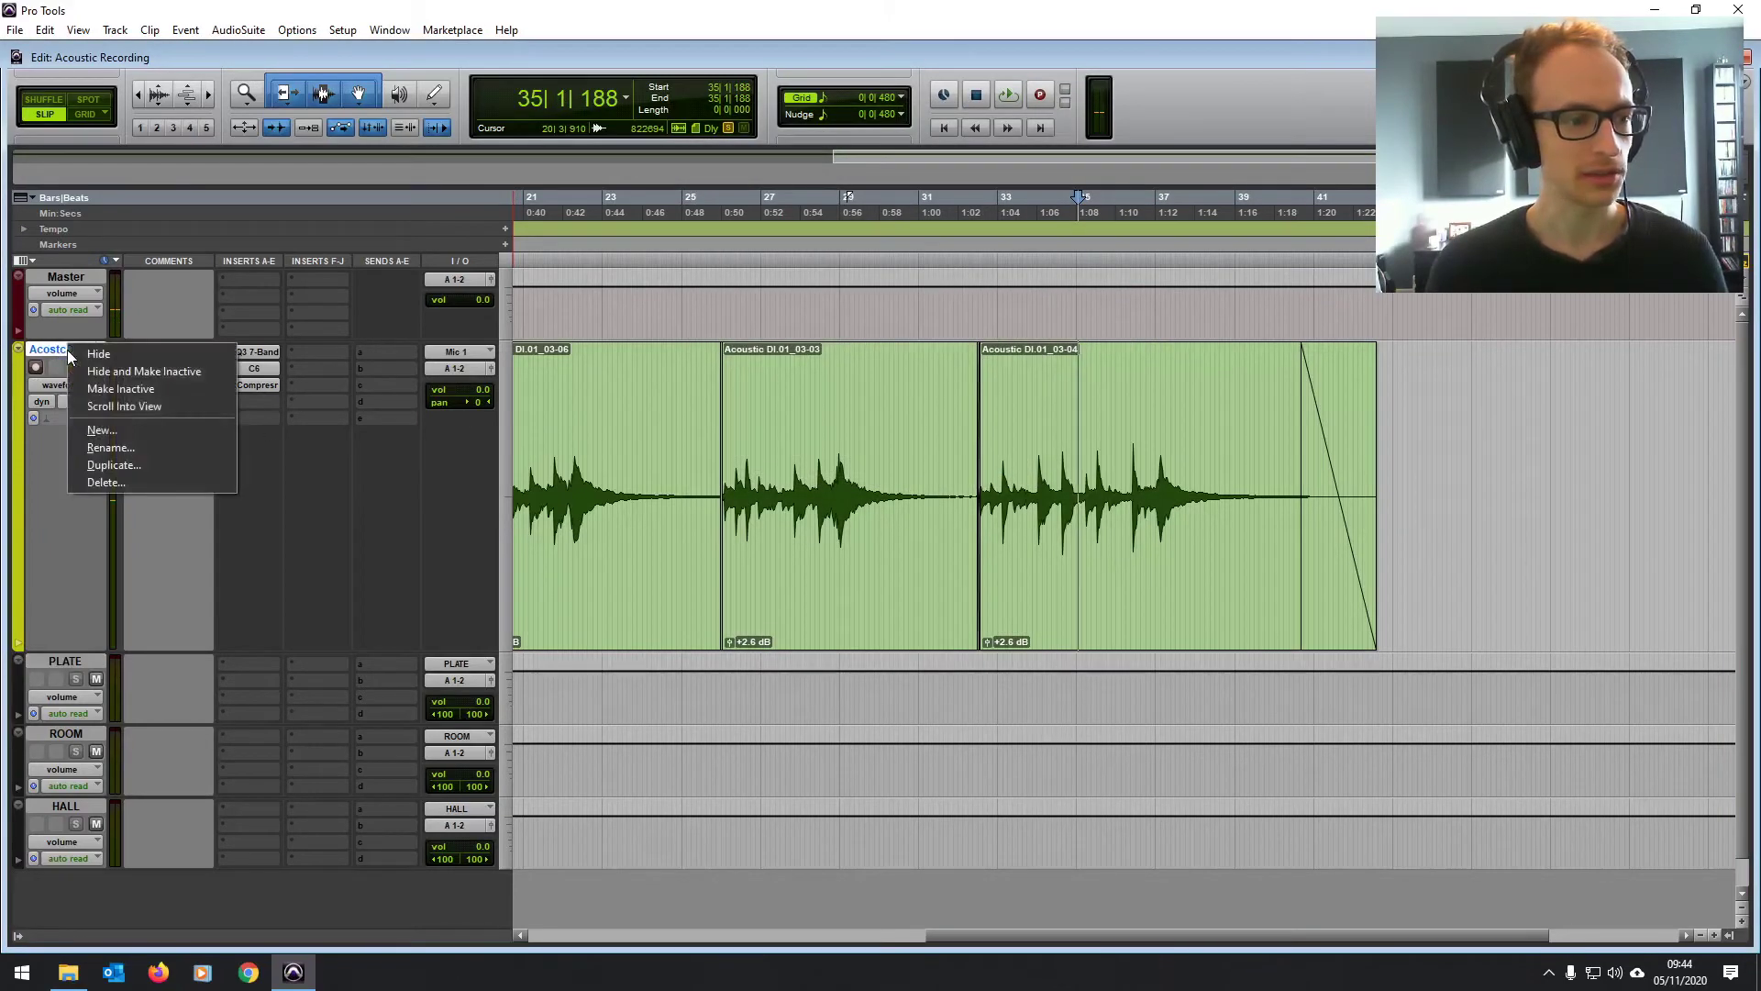
click(117, 465)
click(944, 482)
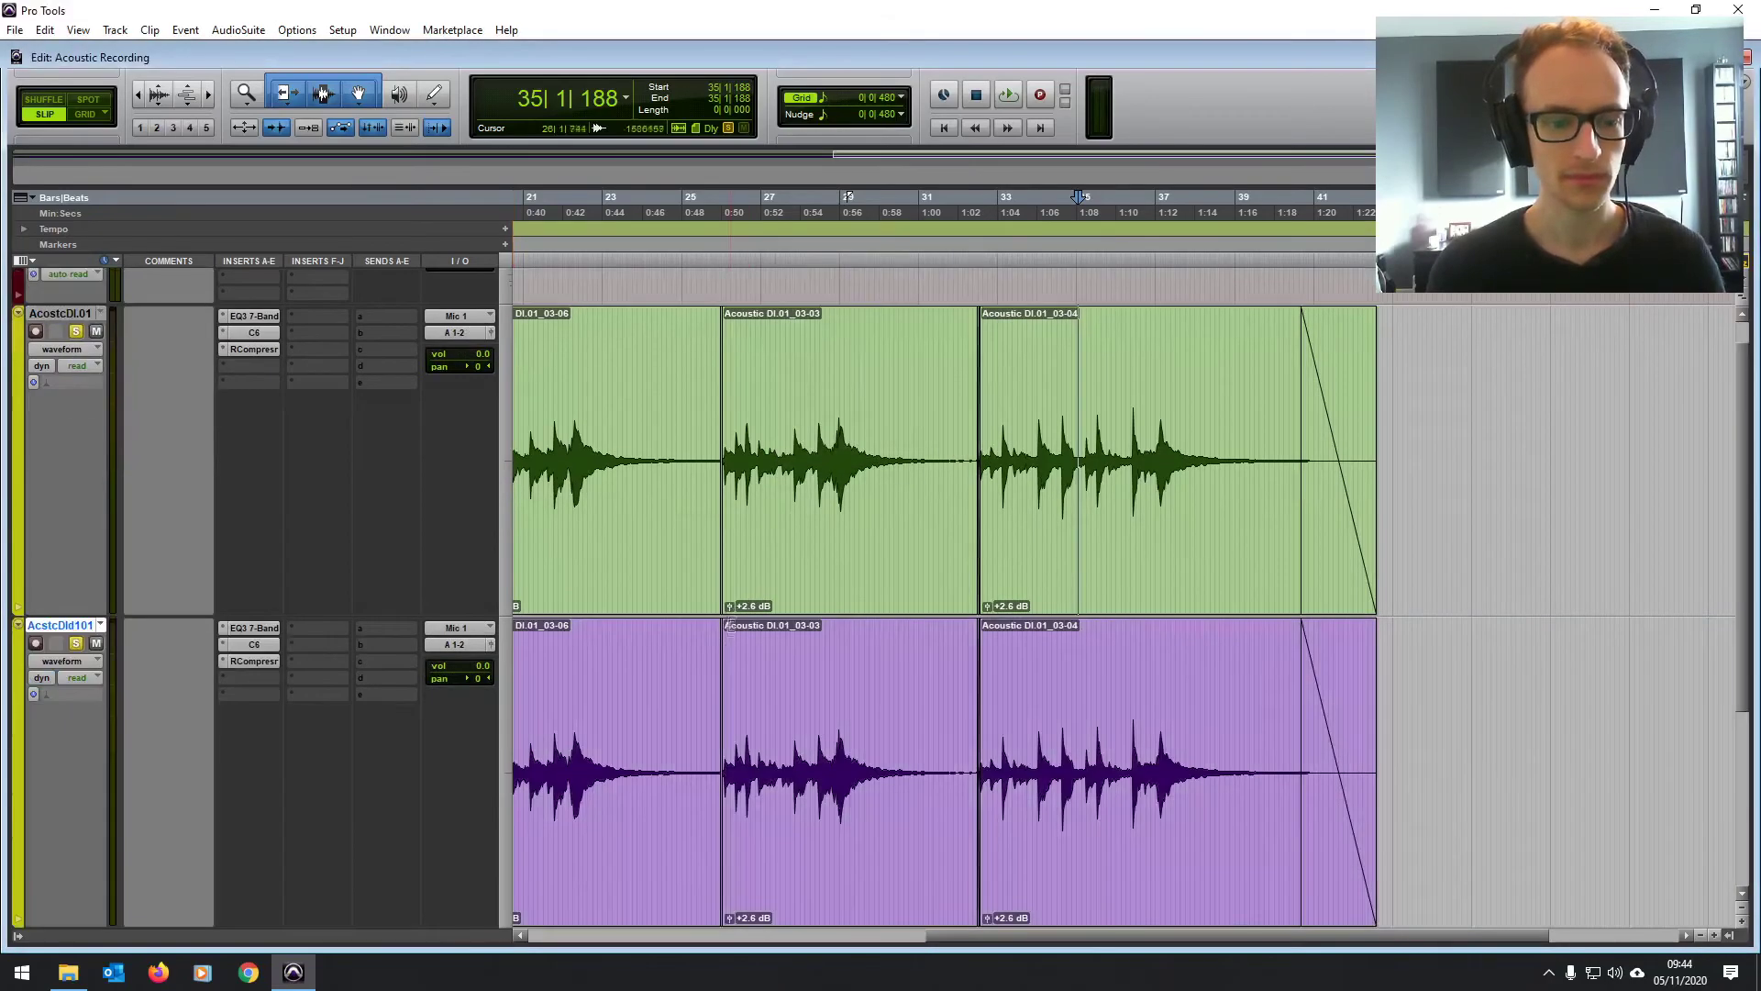
Step: Delete the three quieter clips after the chord section from the original acoustic track, and the opening chord clip from the duplicate
scroll(731, 786, left, 5)
click(731, 786)
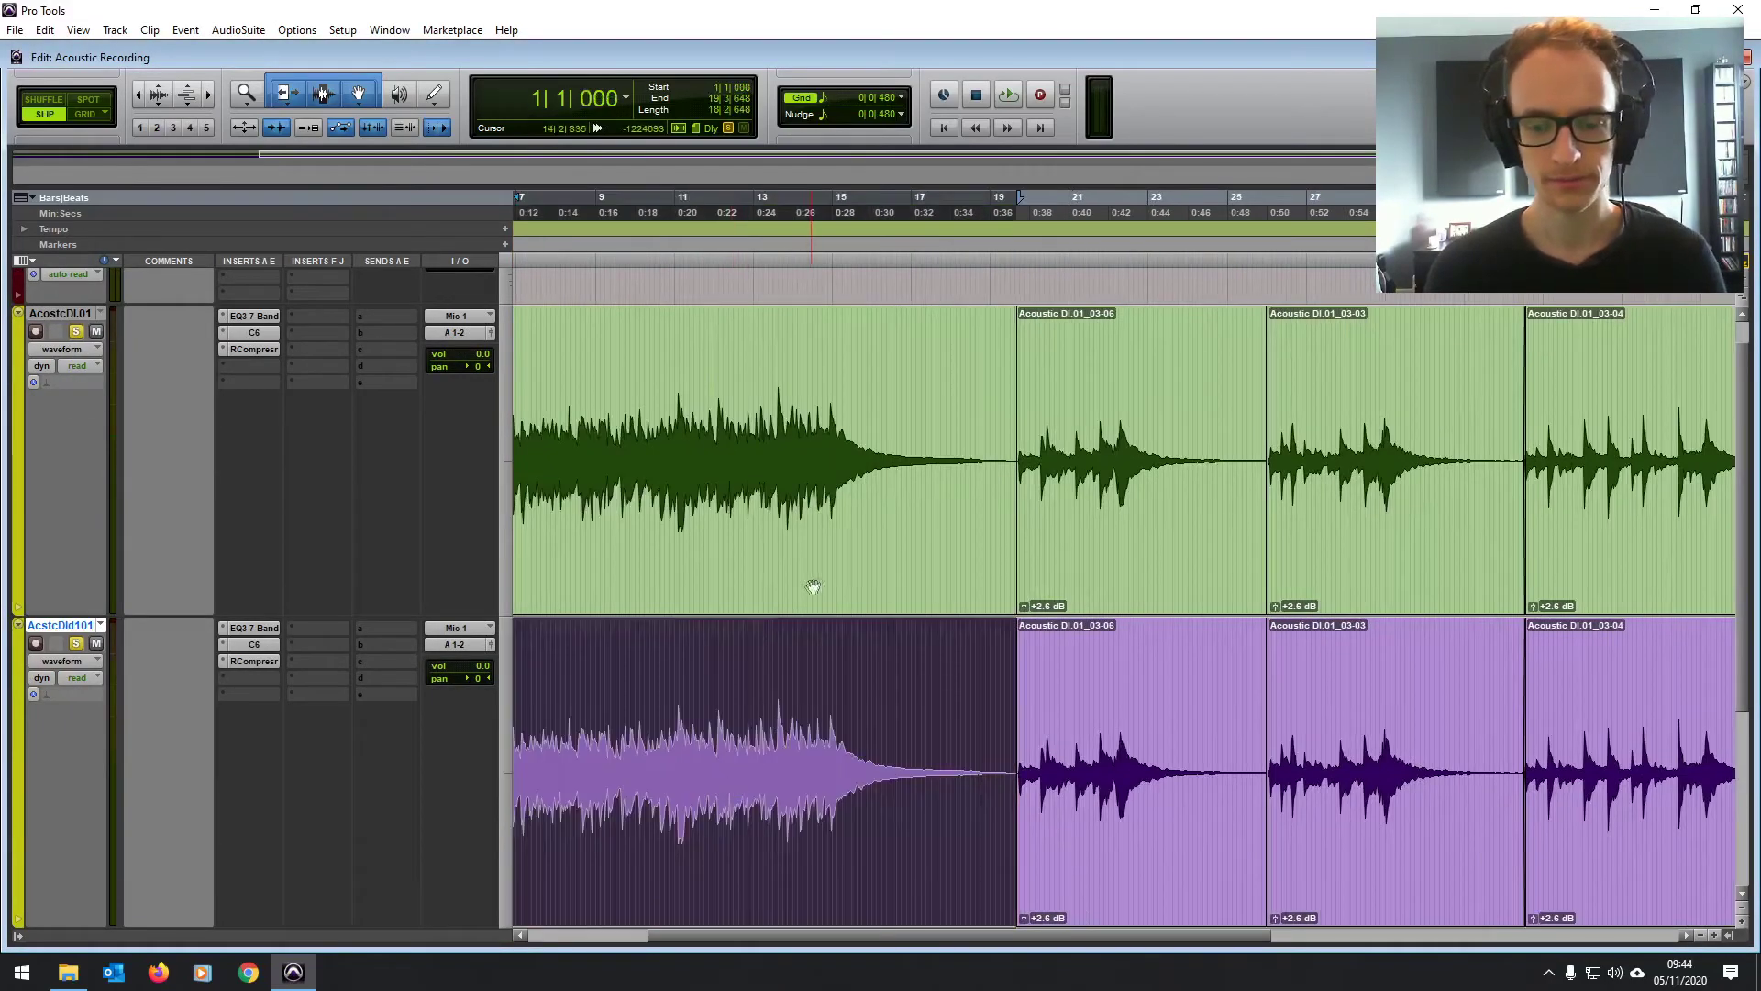
click(1113, 578)
key(Delete)
click(1394, 560)
key(Delete)
click(1643, 550)
key(Delete)
click(747, 873)
key(Delete)
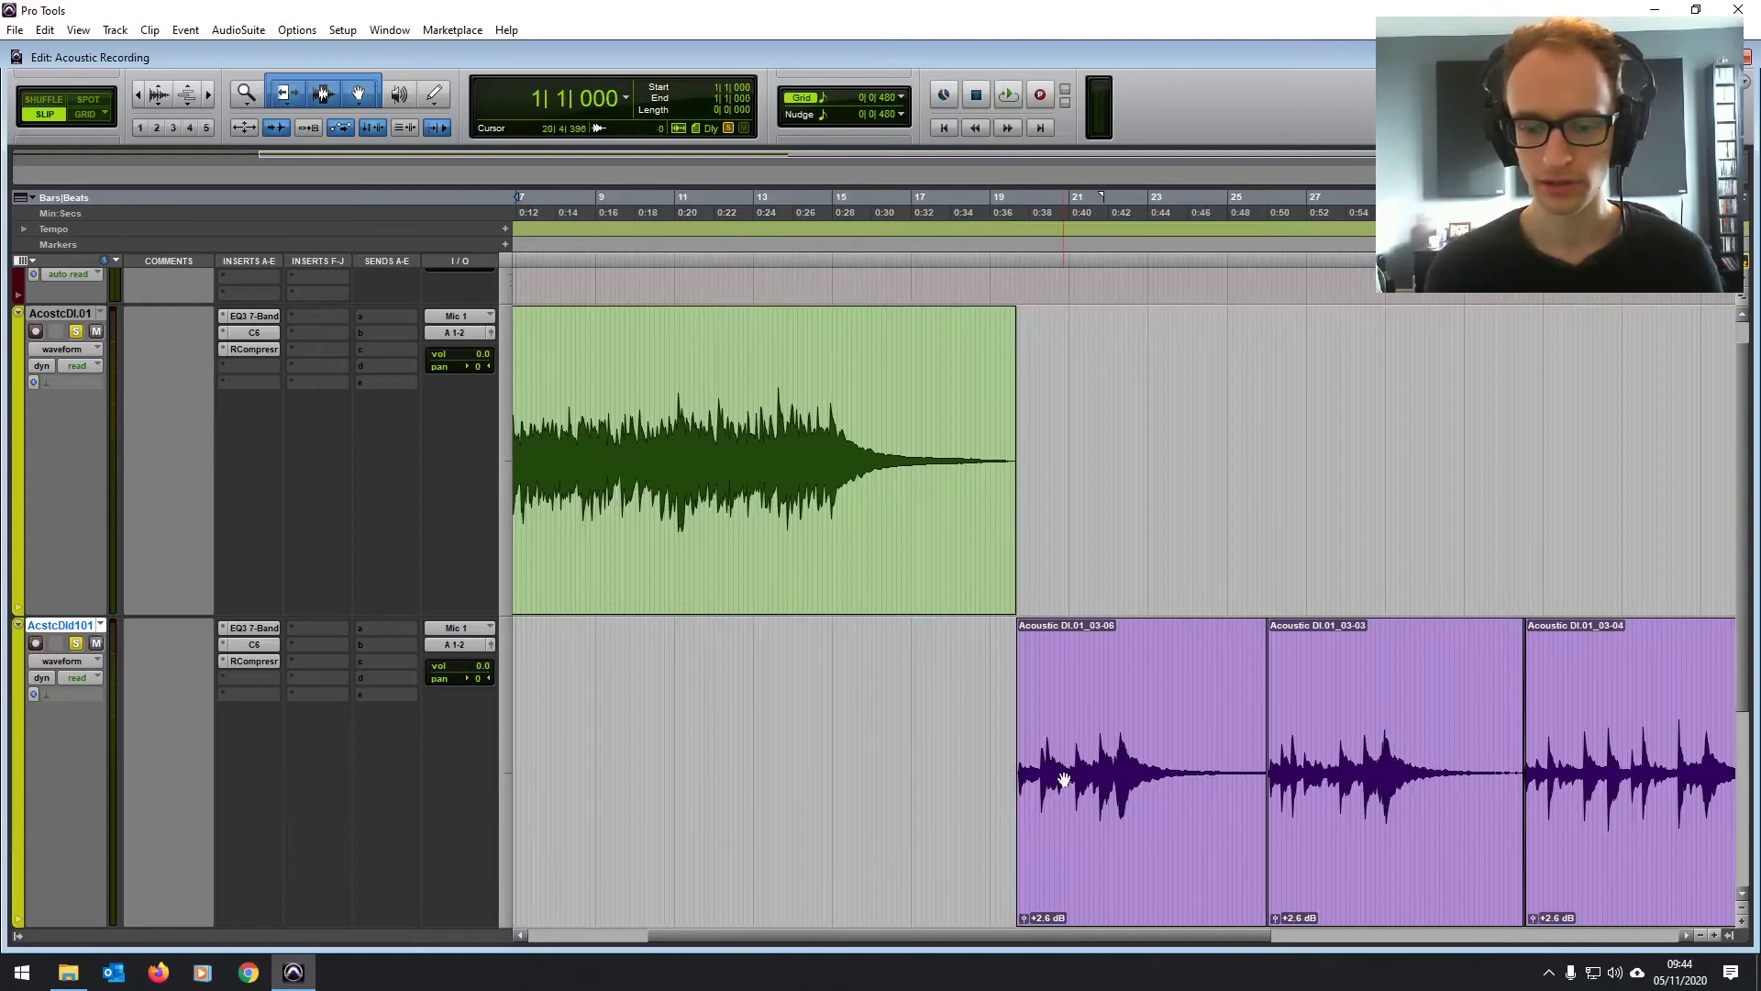
Step: Play the duplicate track's last clip from about bar 32 to 37 and open that track's RCompressor
scroll(1064, 779, down, 1)
scroll(755, 758, right, 5)
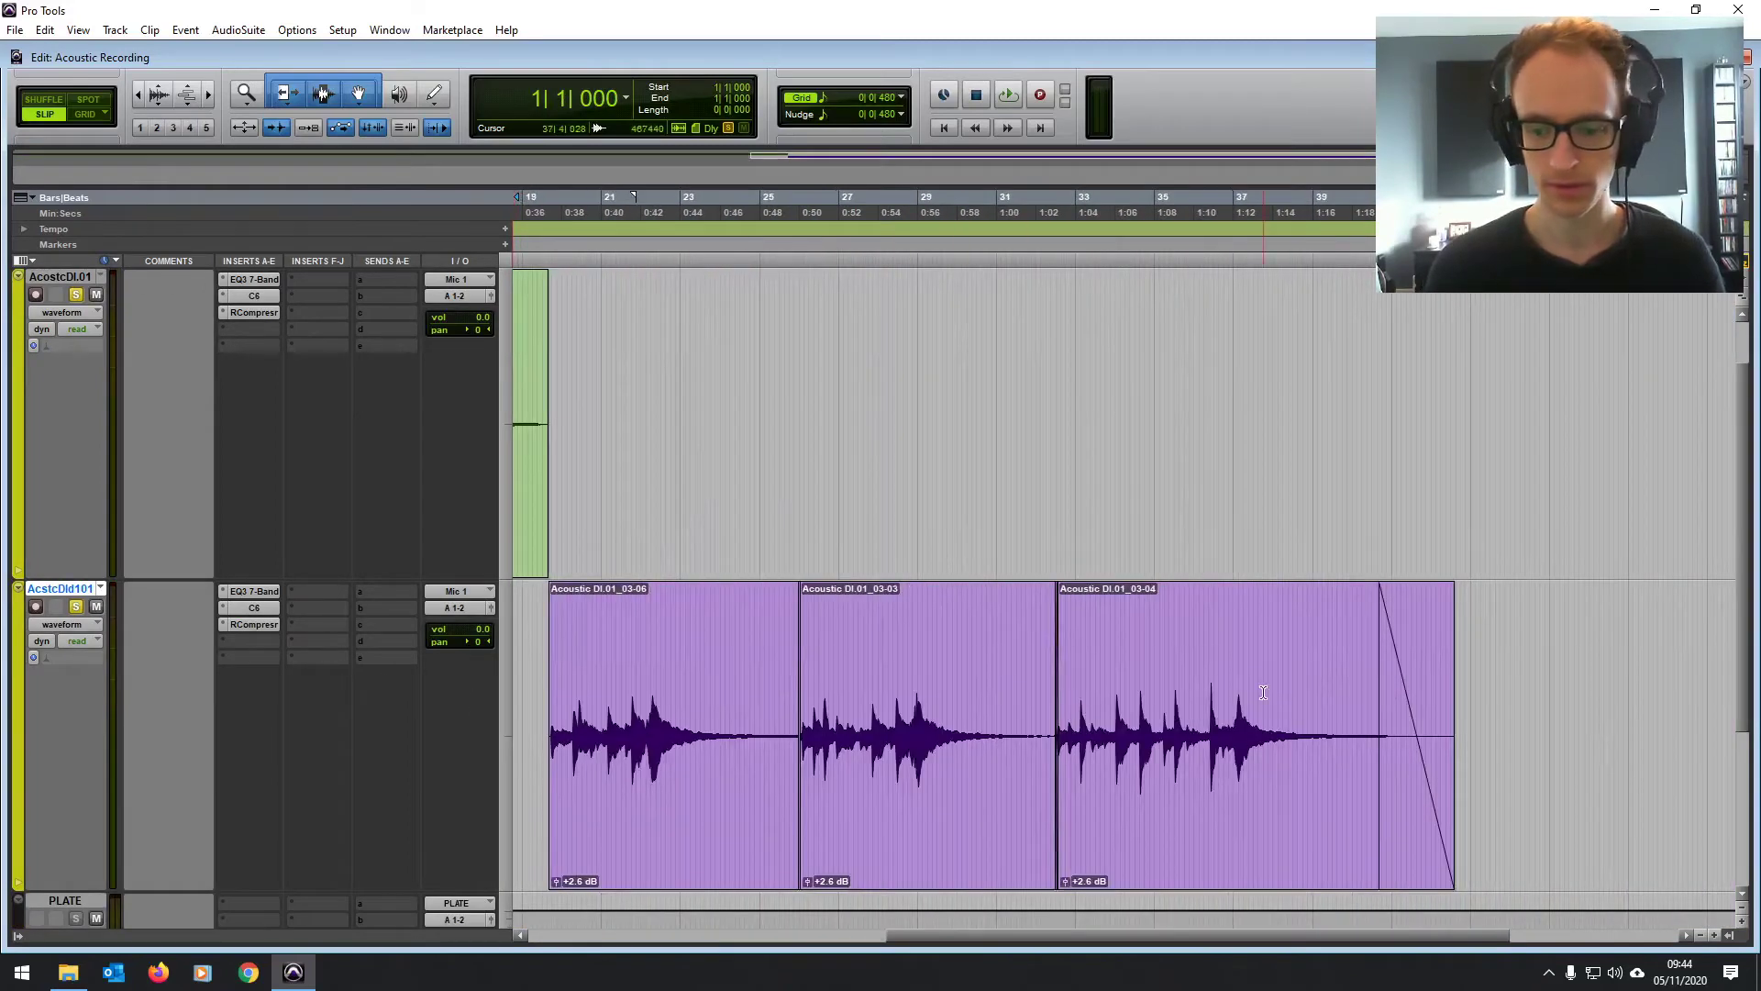
drag(1246, 693, 1057, 695)
key(space)
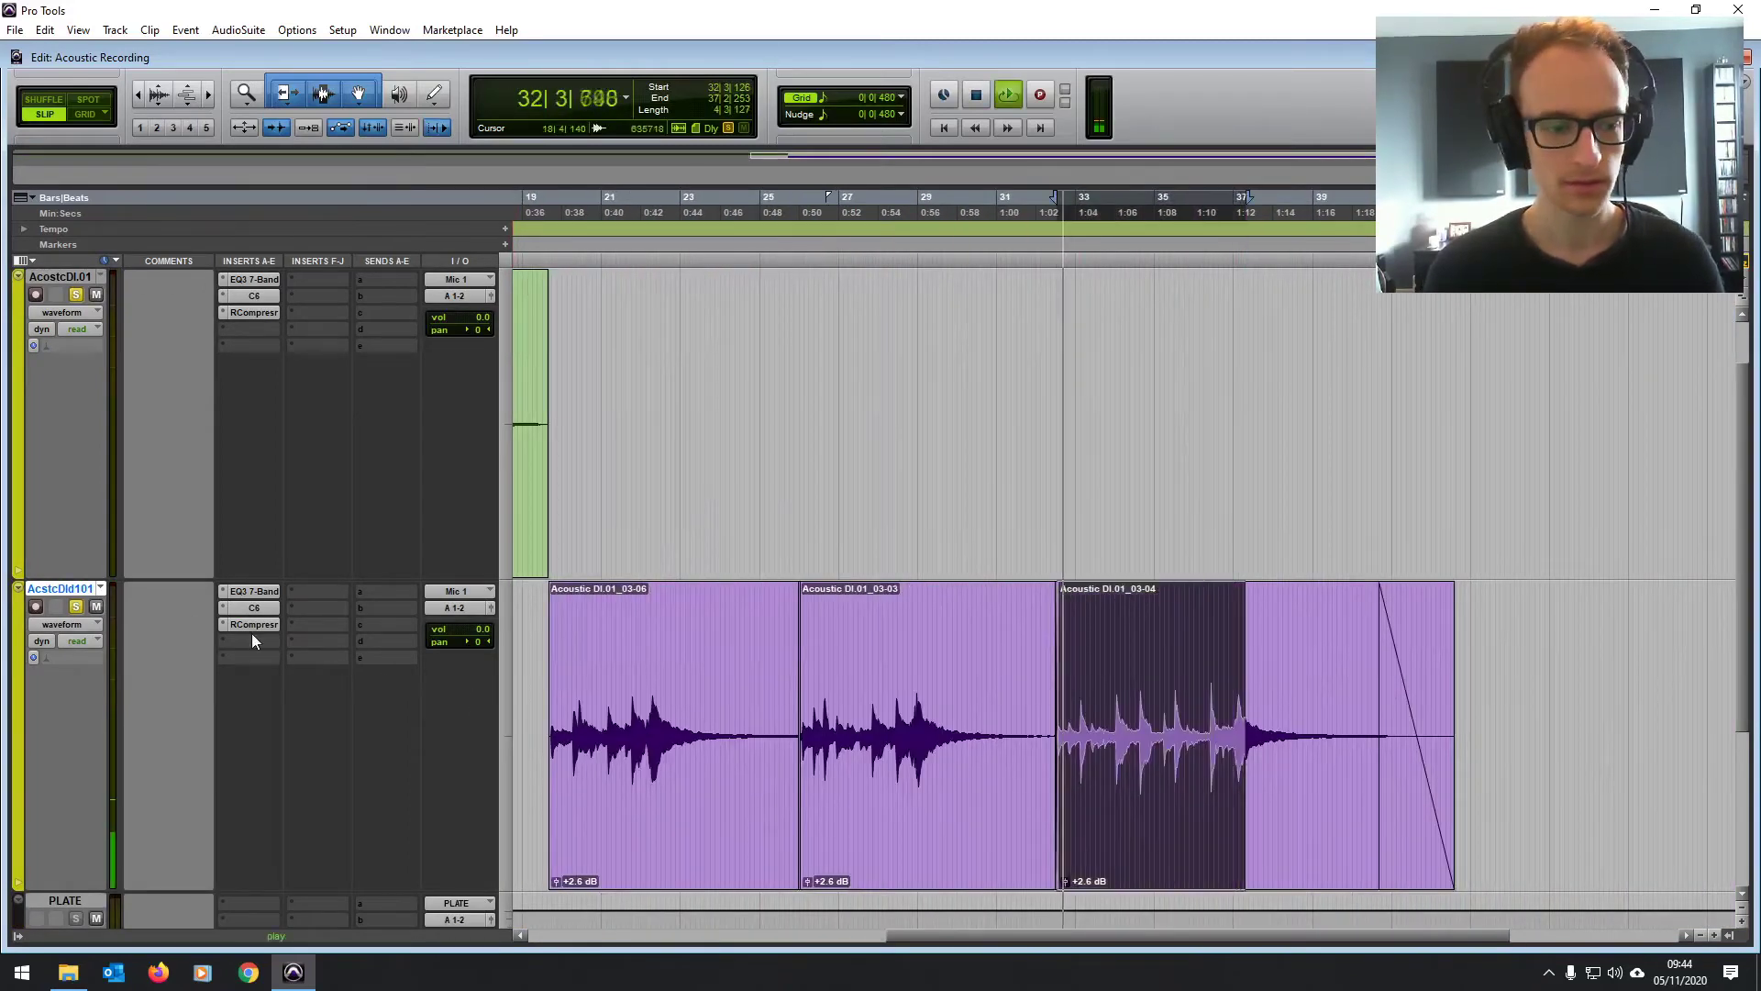
click(249, 626)
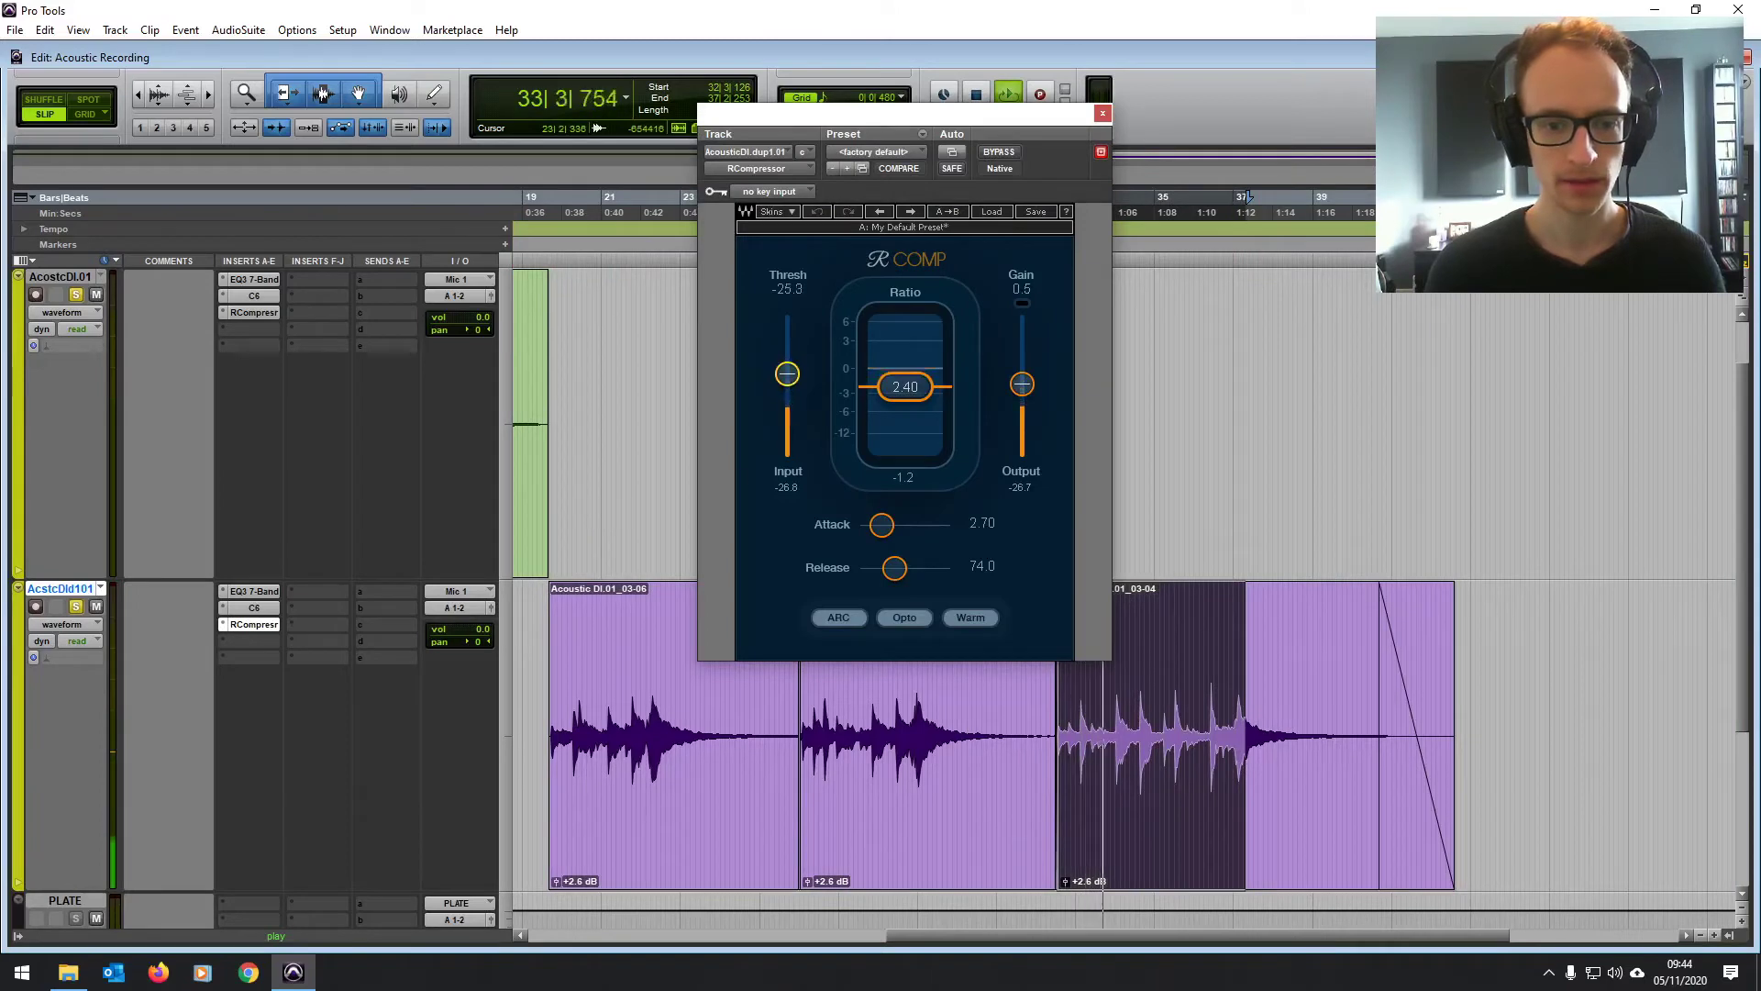
Step: Set the duplicate track's RCompressor to threshold -30.4 and ratio 3.54 during playback, then compare it with bypass
drag(791, 389, 791, 402)
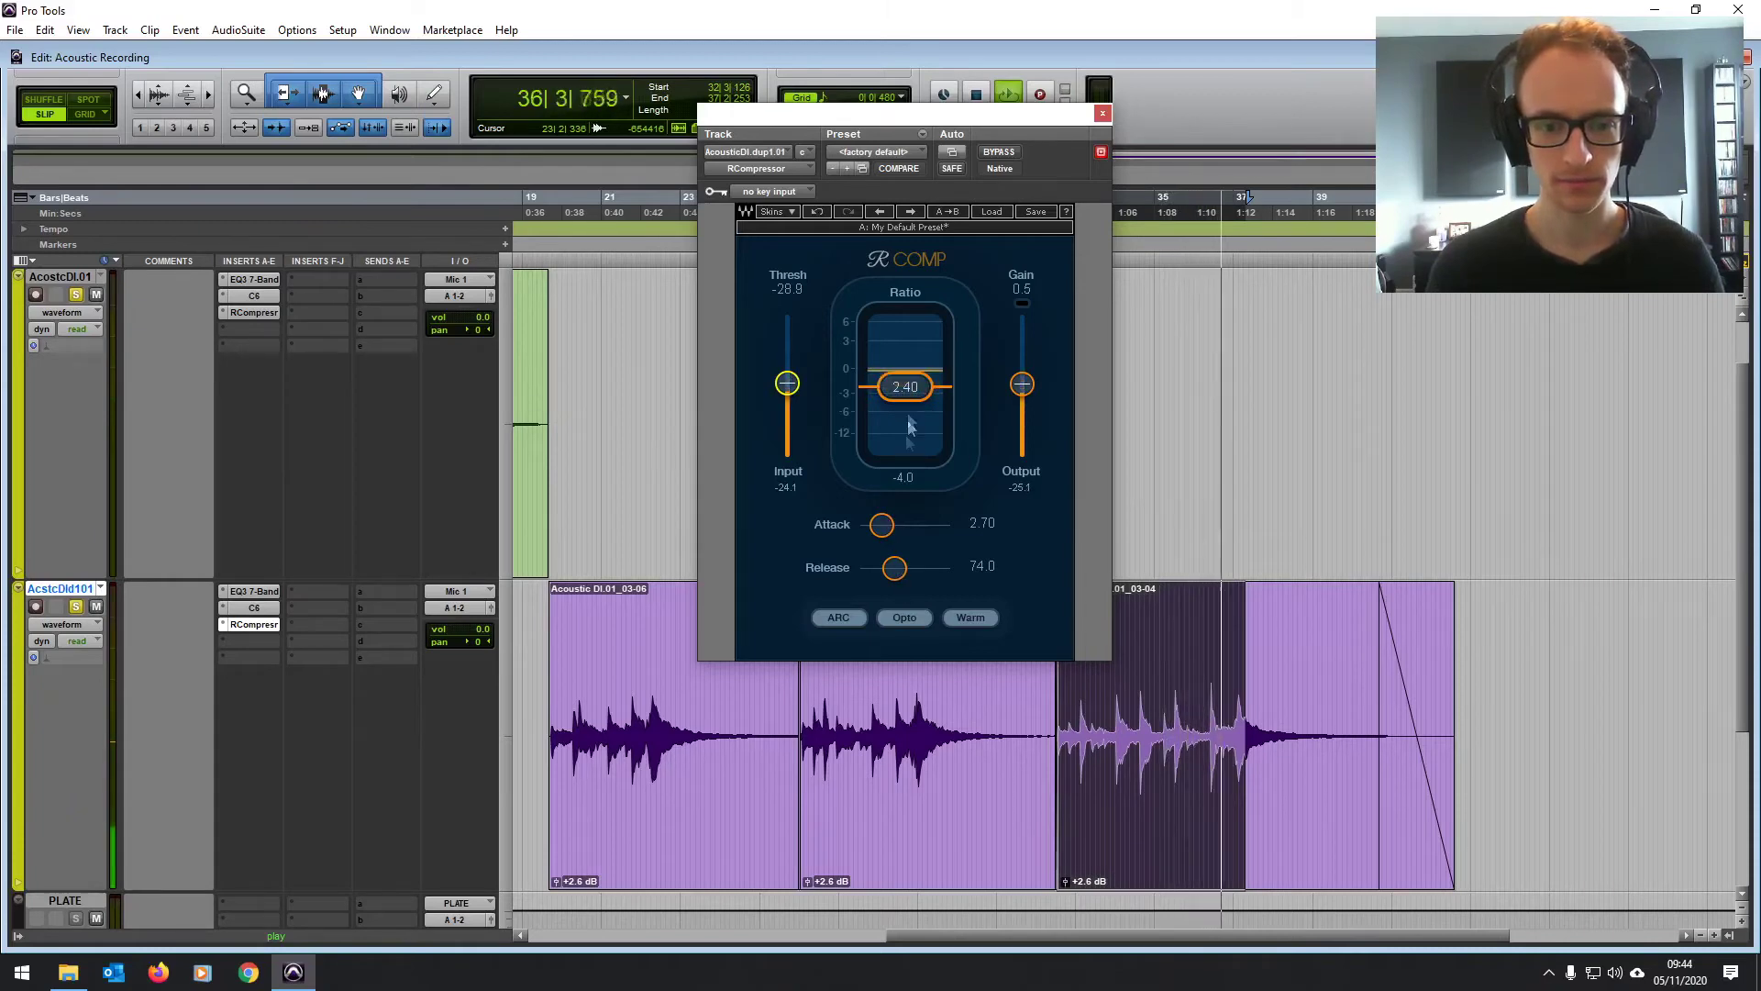
drag(905, 387, 914, 399)
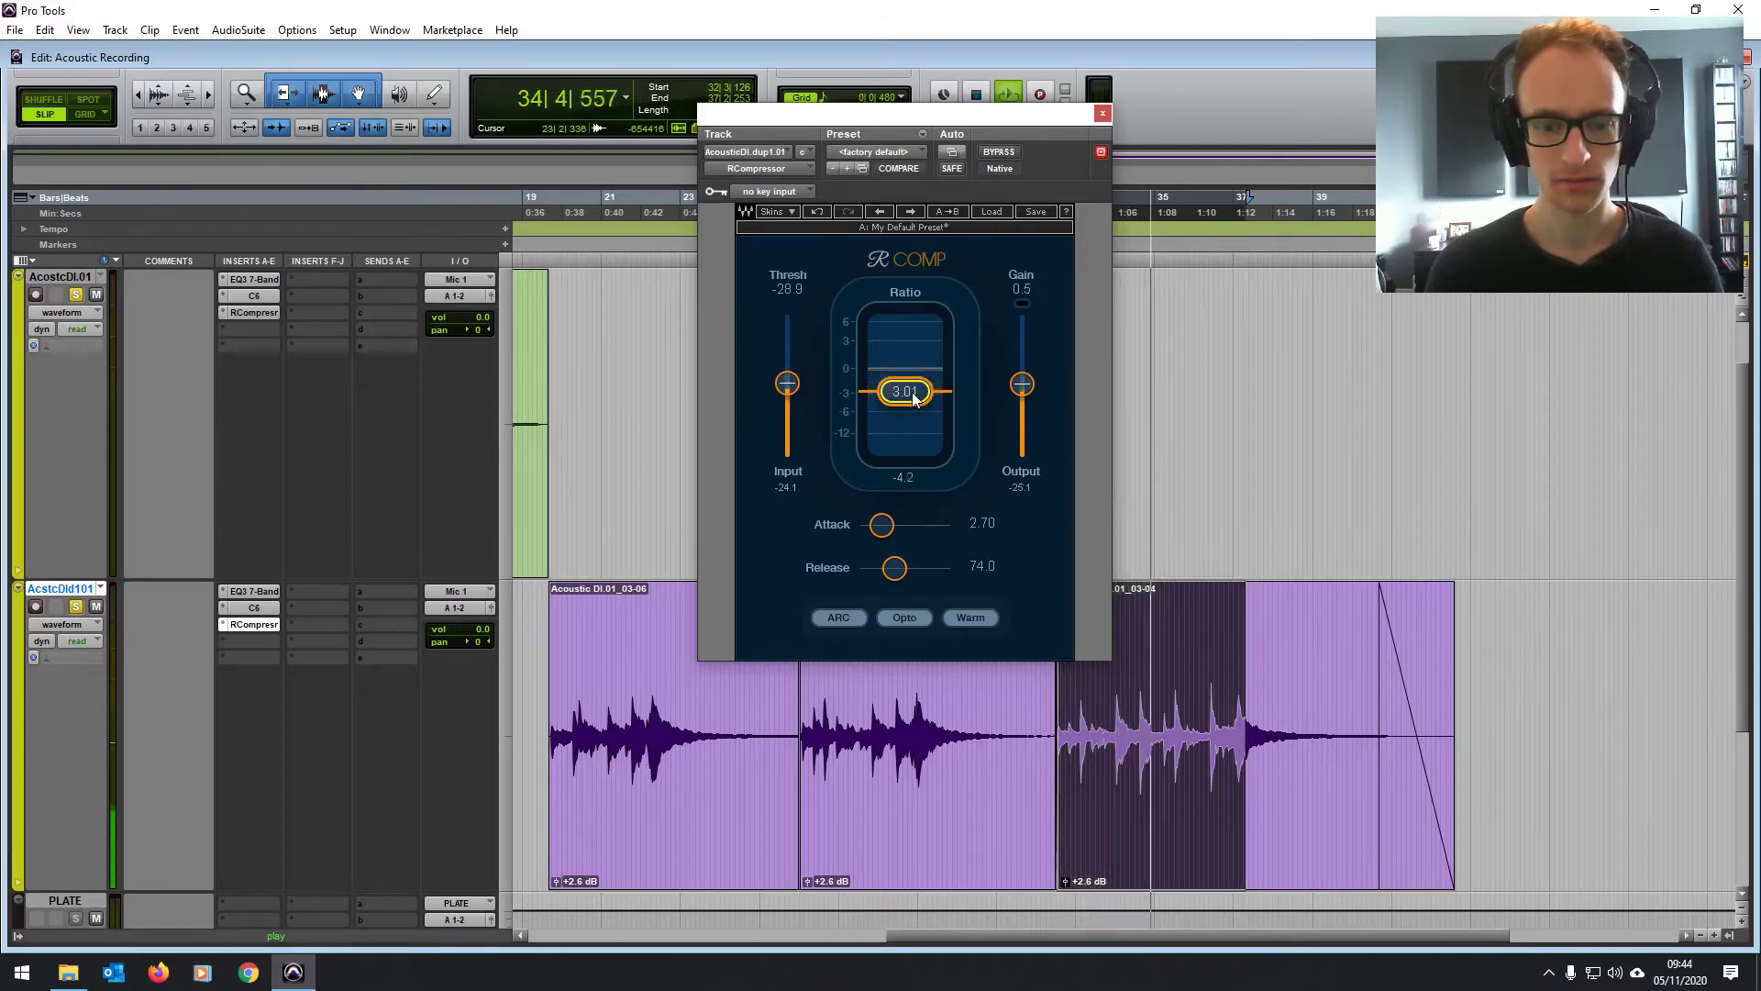
drag(787, 383, 787, 387)
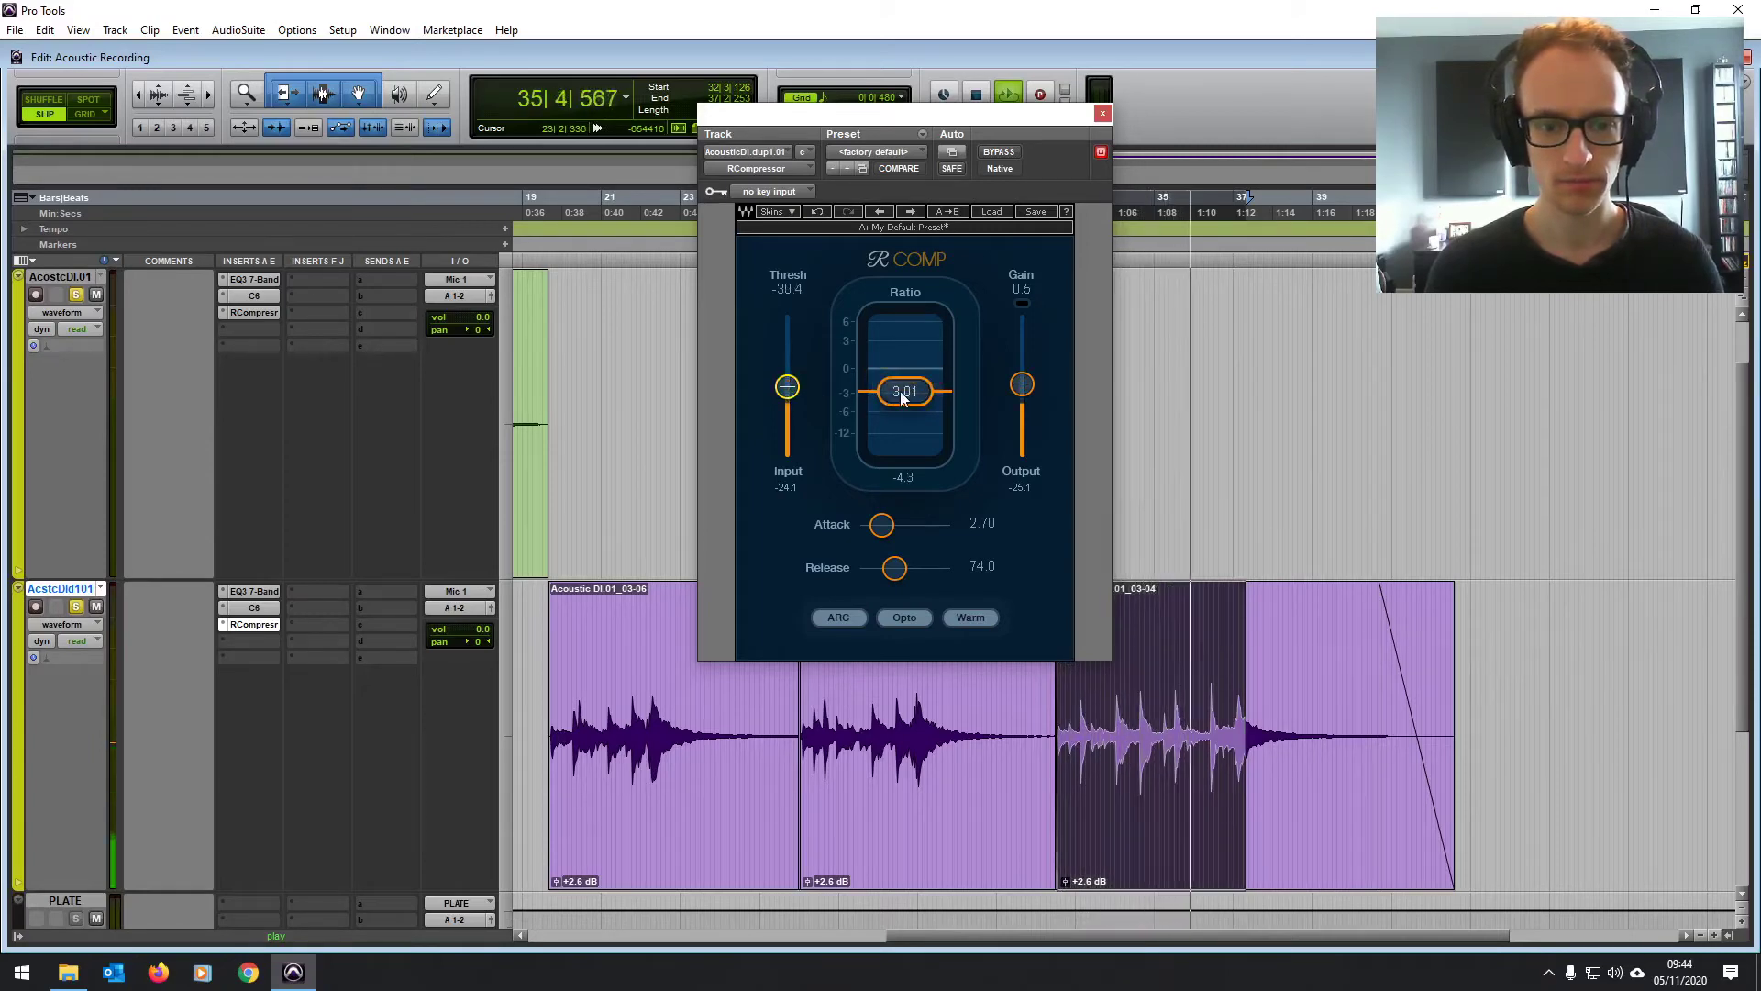
drag(906, 391, 926, 341)
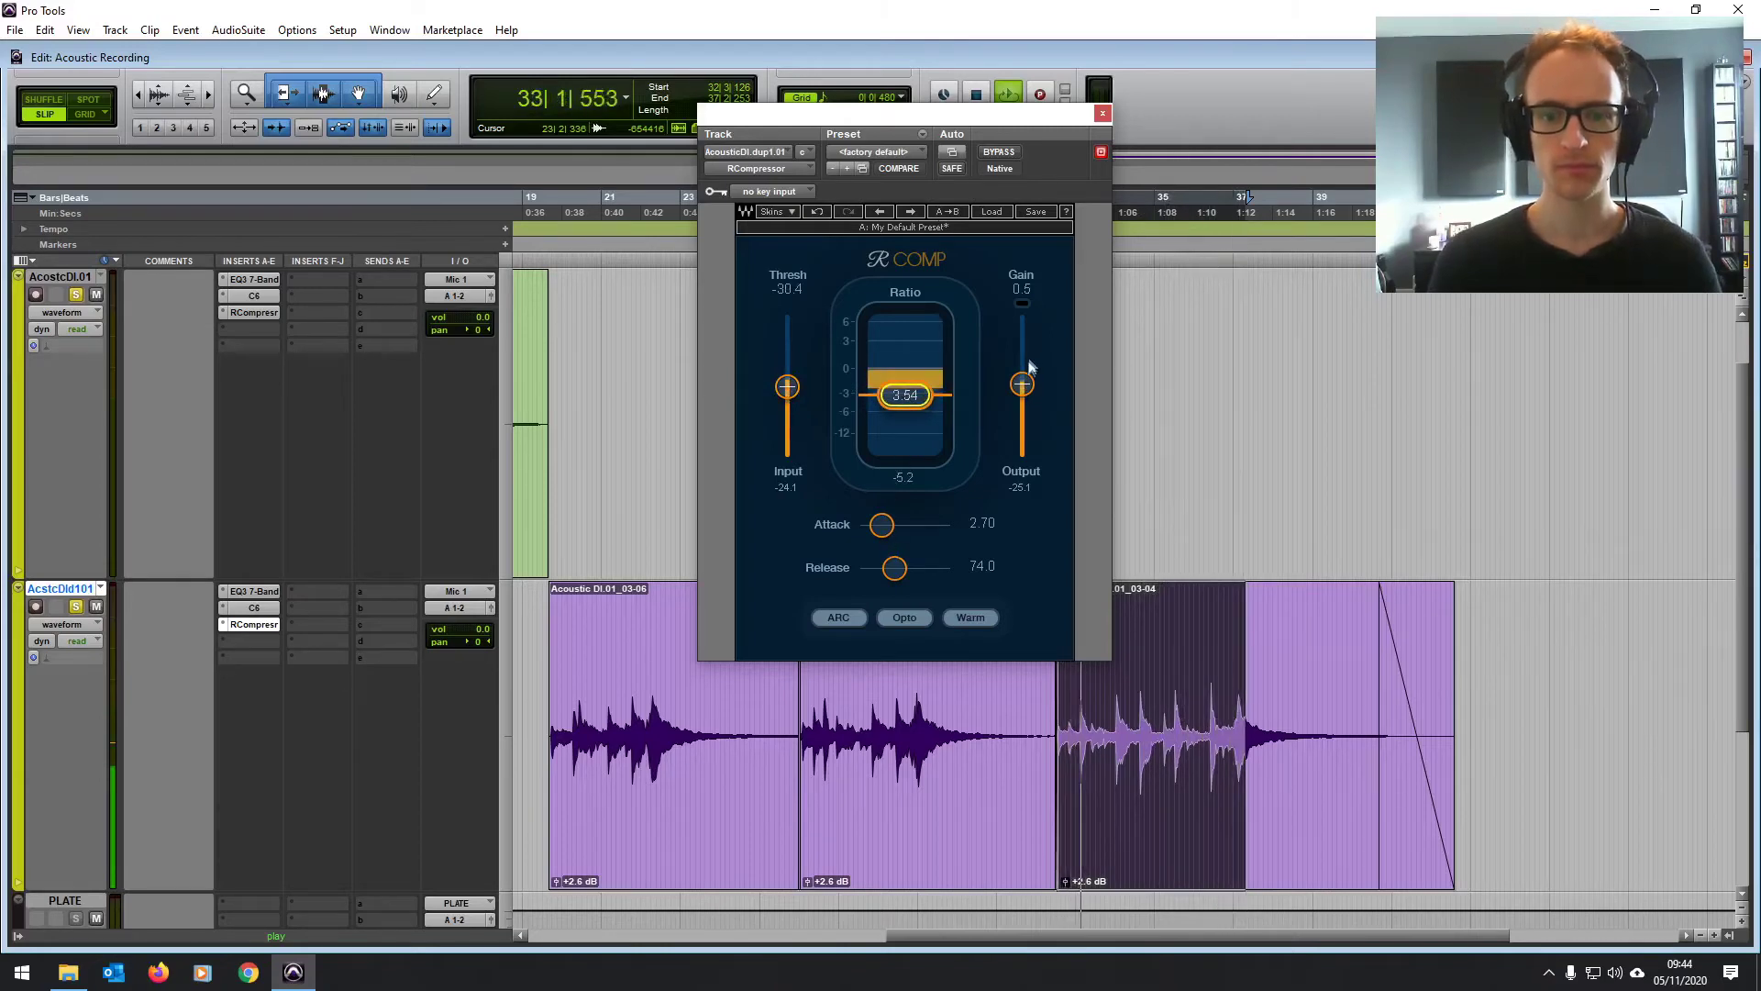
click(1000, 154)
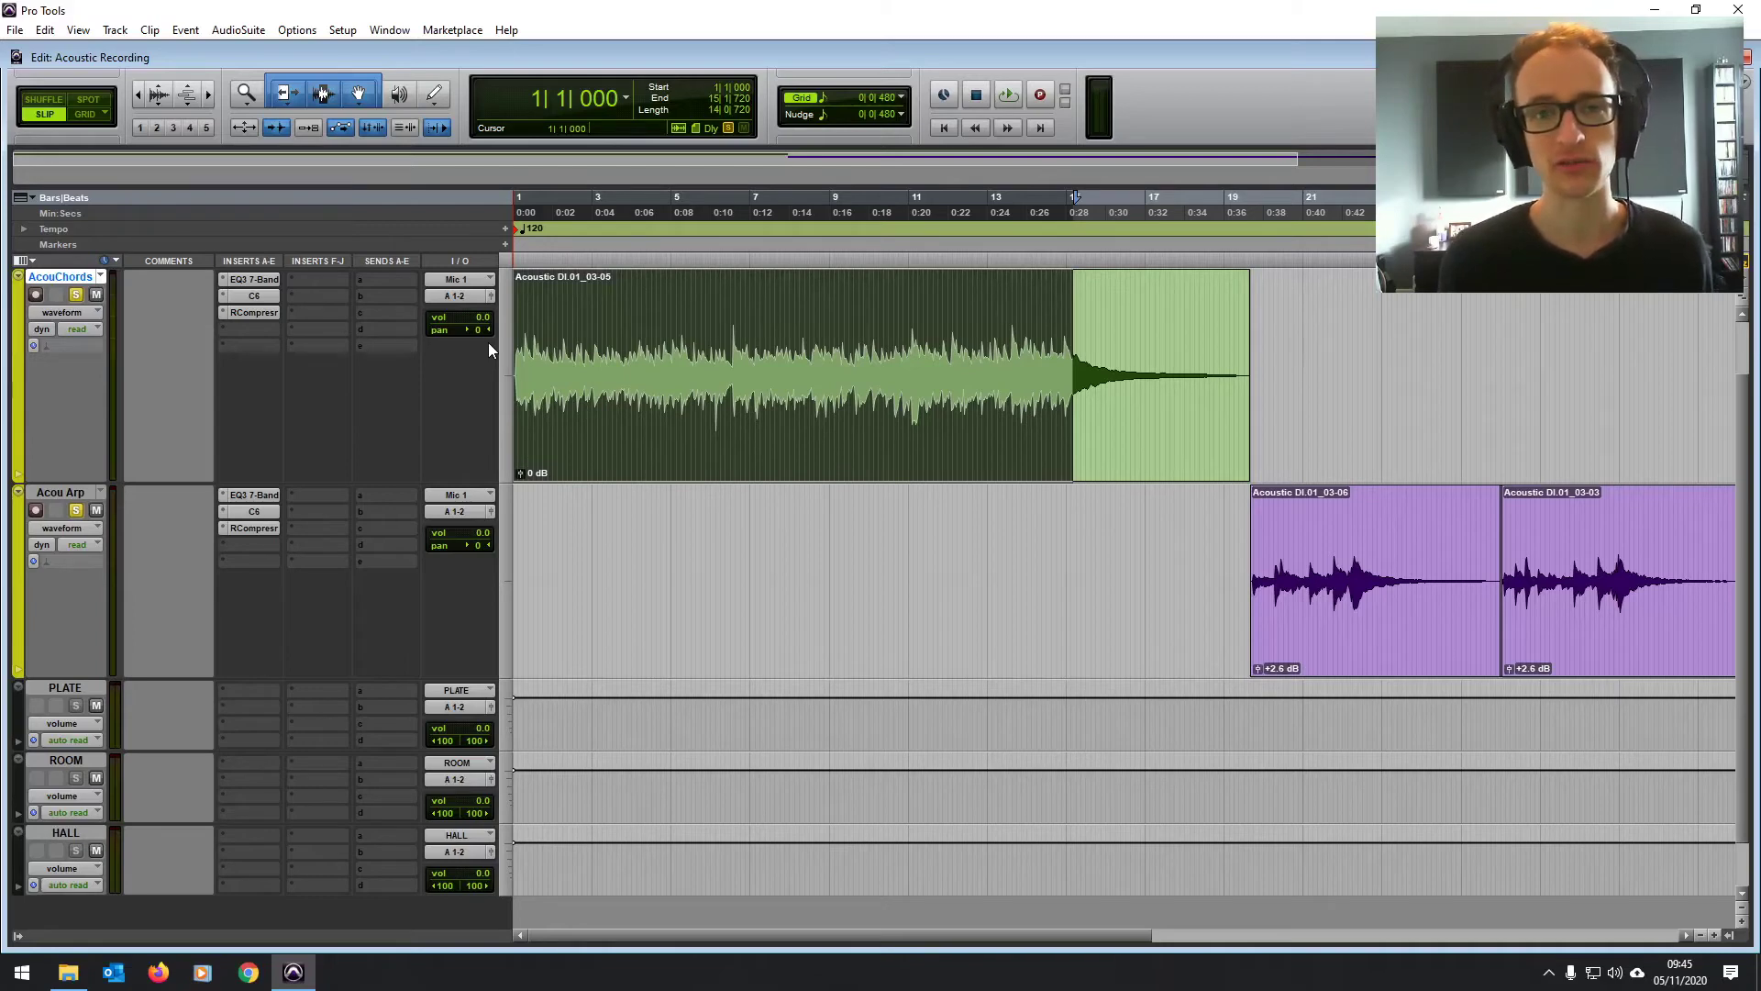
Step: Insert a stereo D-Verb on the PLATE track with the large Plate algorithm and 0.0 dB input gain
key(alt+shift+Tab)
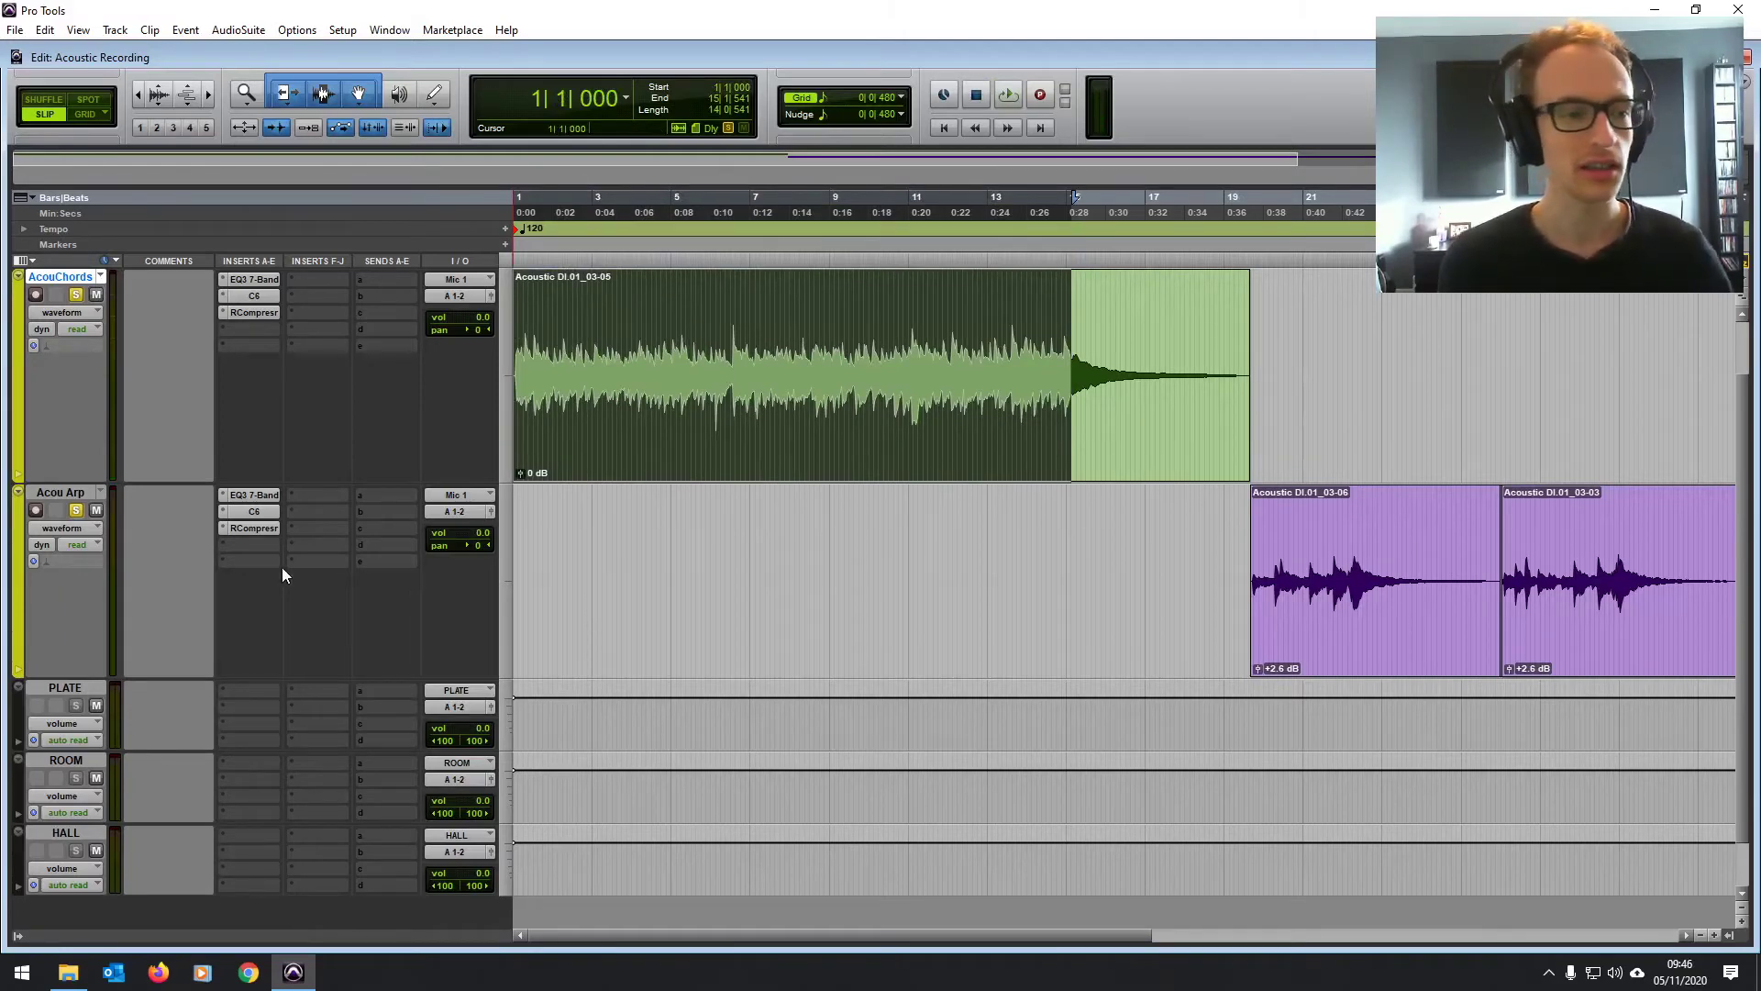
click(261, 694)
mouse_move(321, 721)
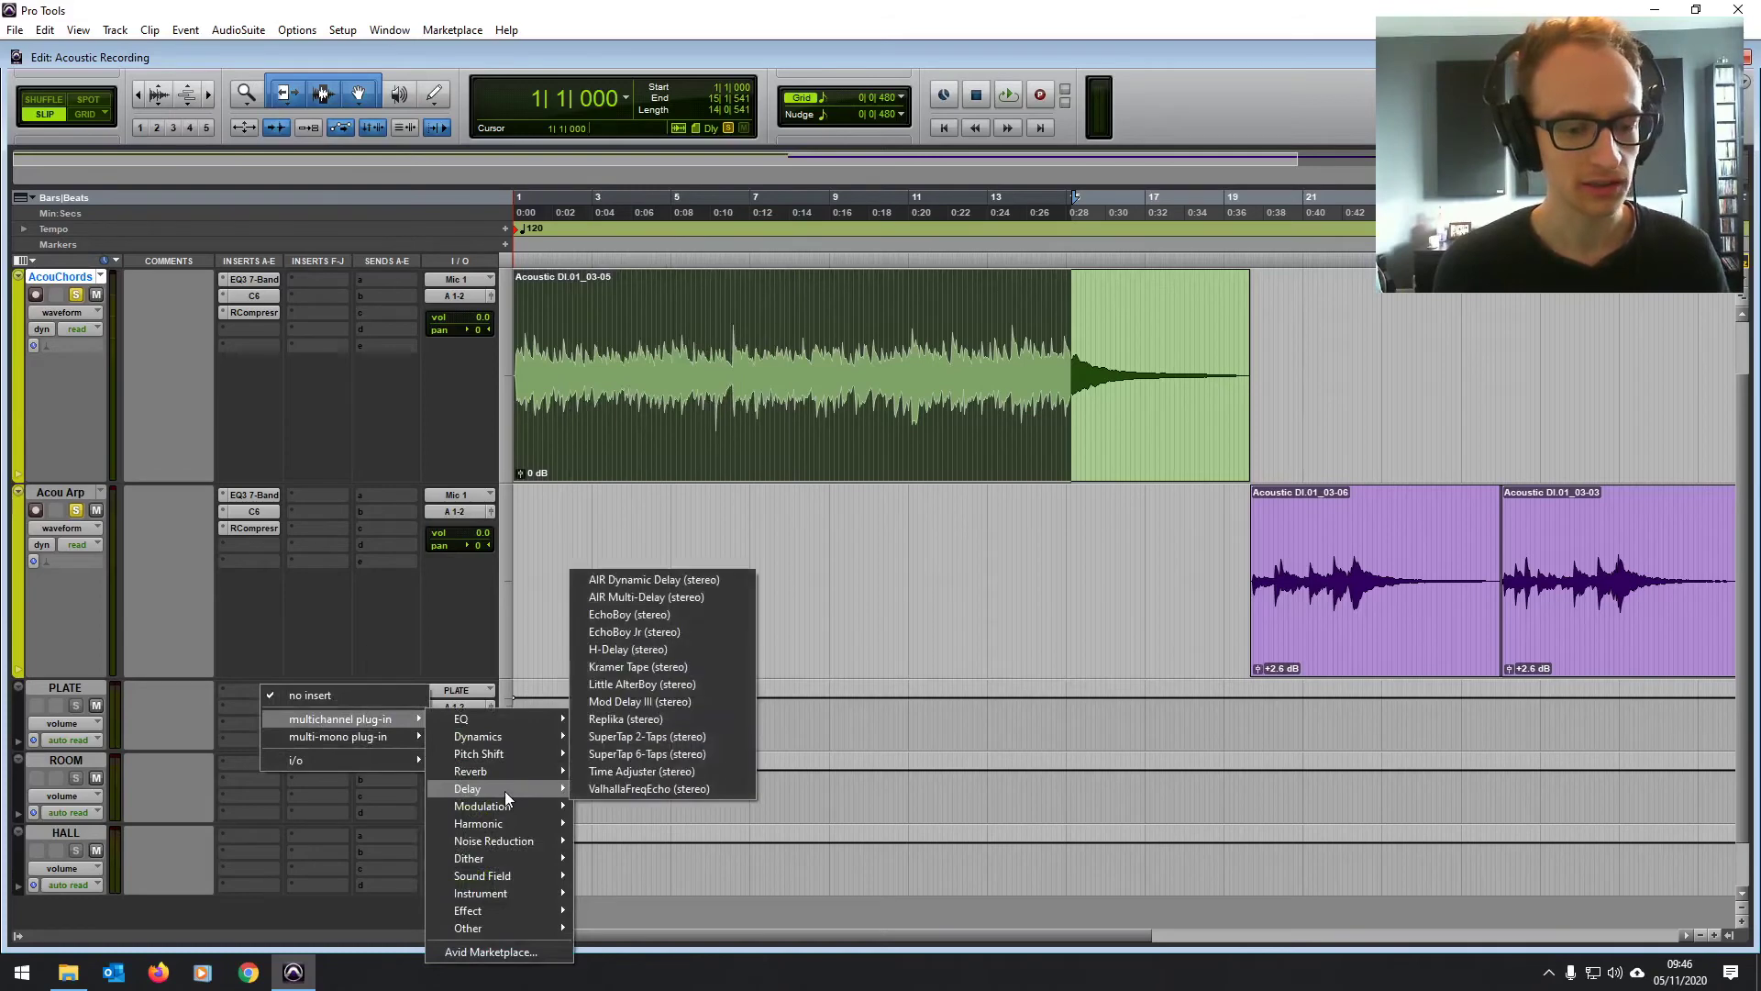
mouse_move(514, 779)
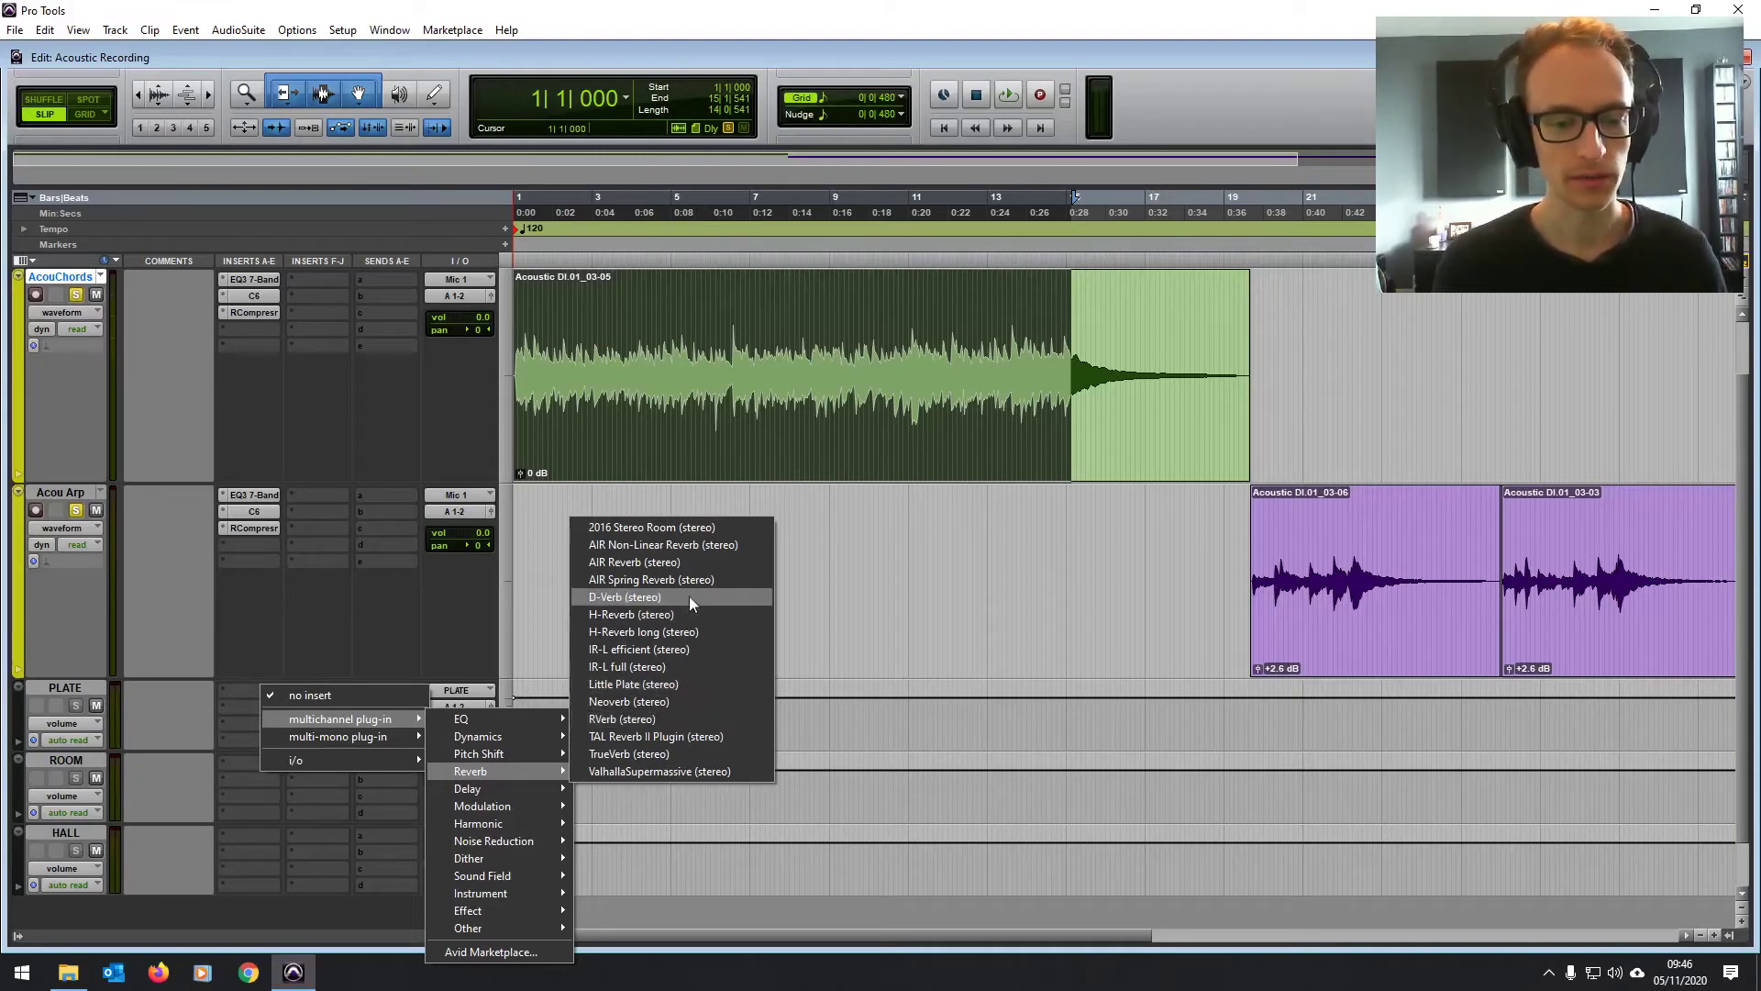
click(740, 594)
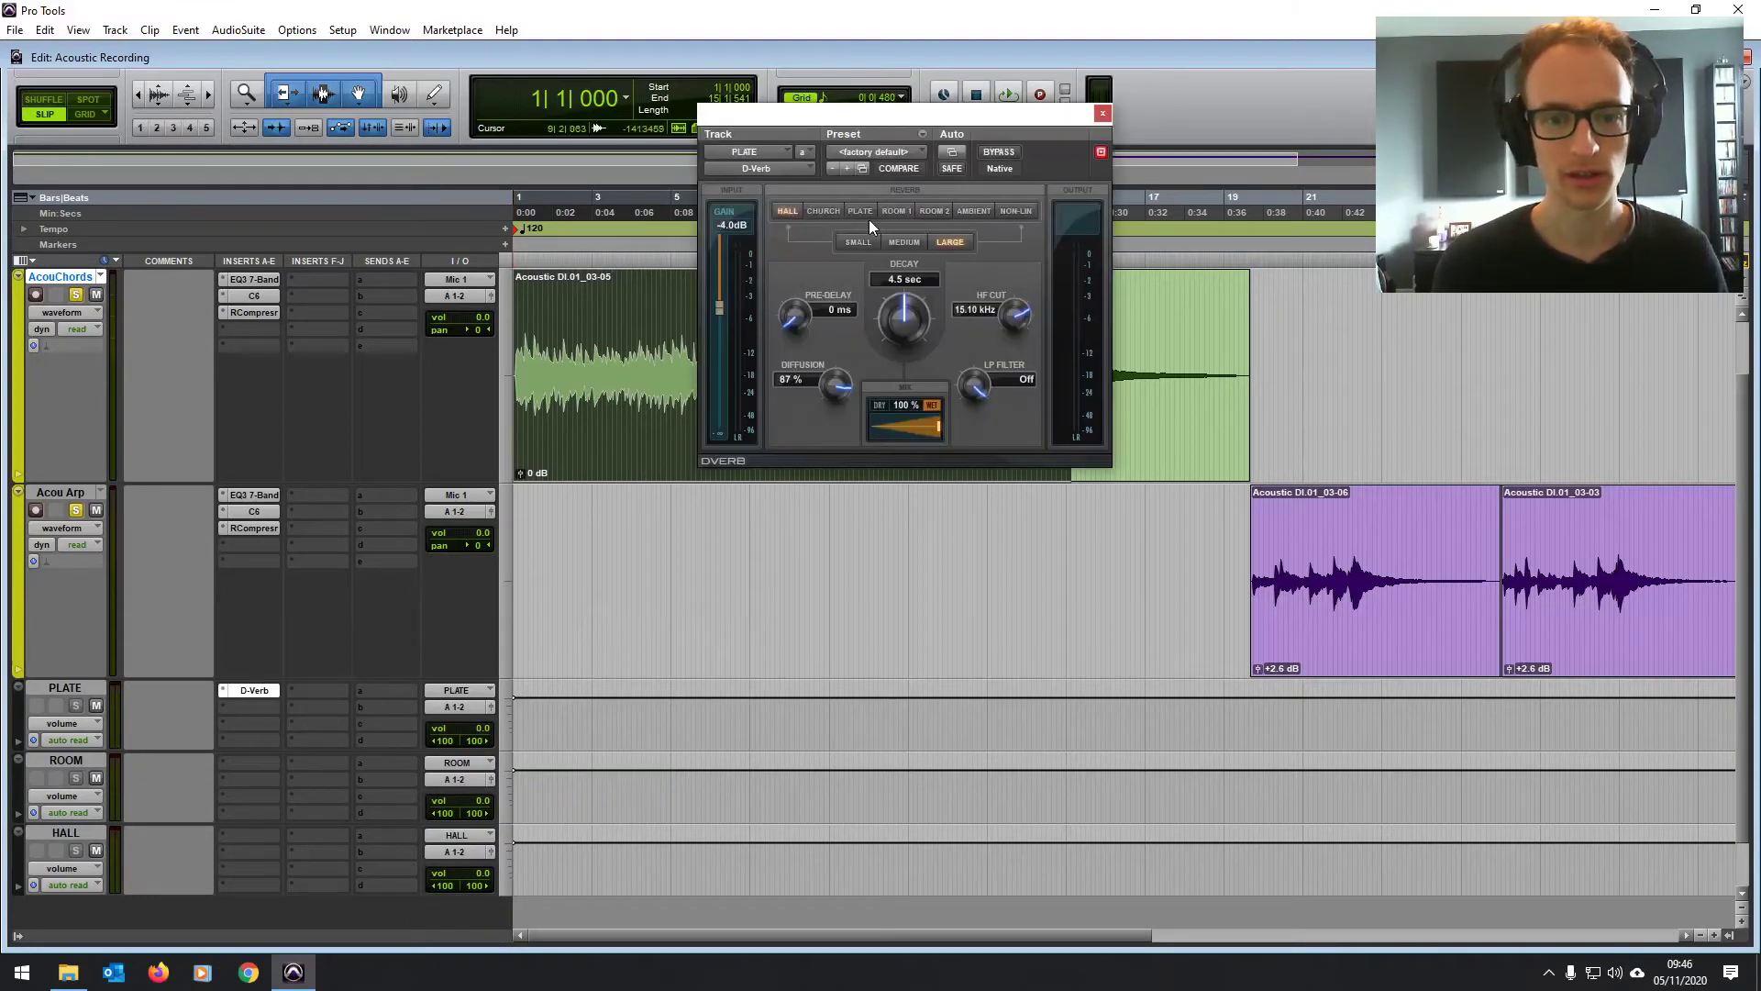
click(723, 310)
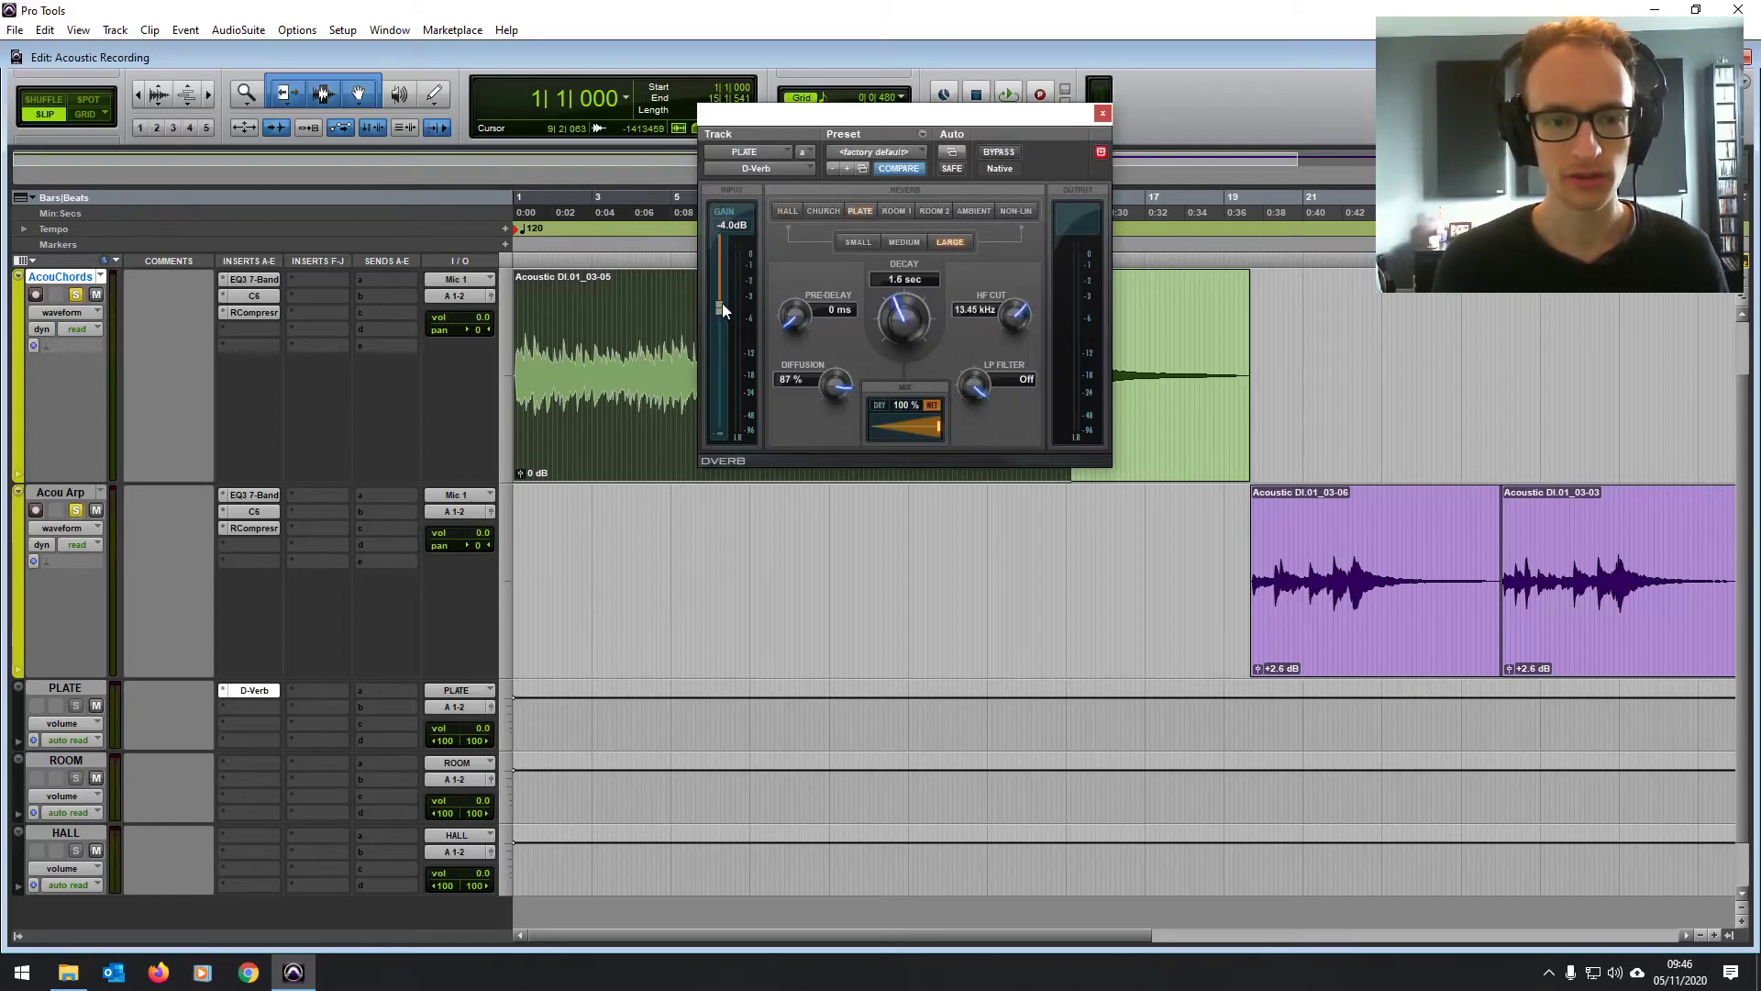
drag(926, 122, 905, 457)
Step: Play the AcouChords clip from bar 1 to check whether D-Verb receives signal
drag(1076, 353, 487, 355)
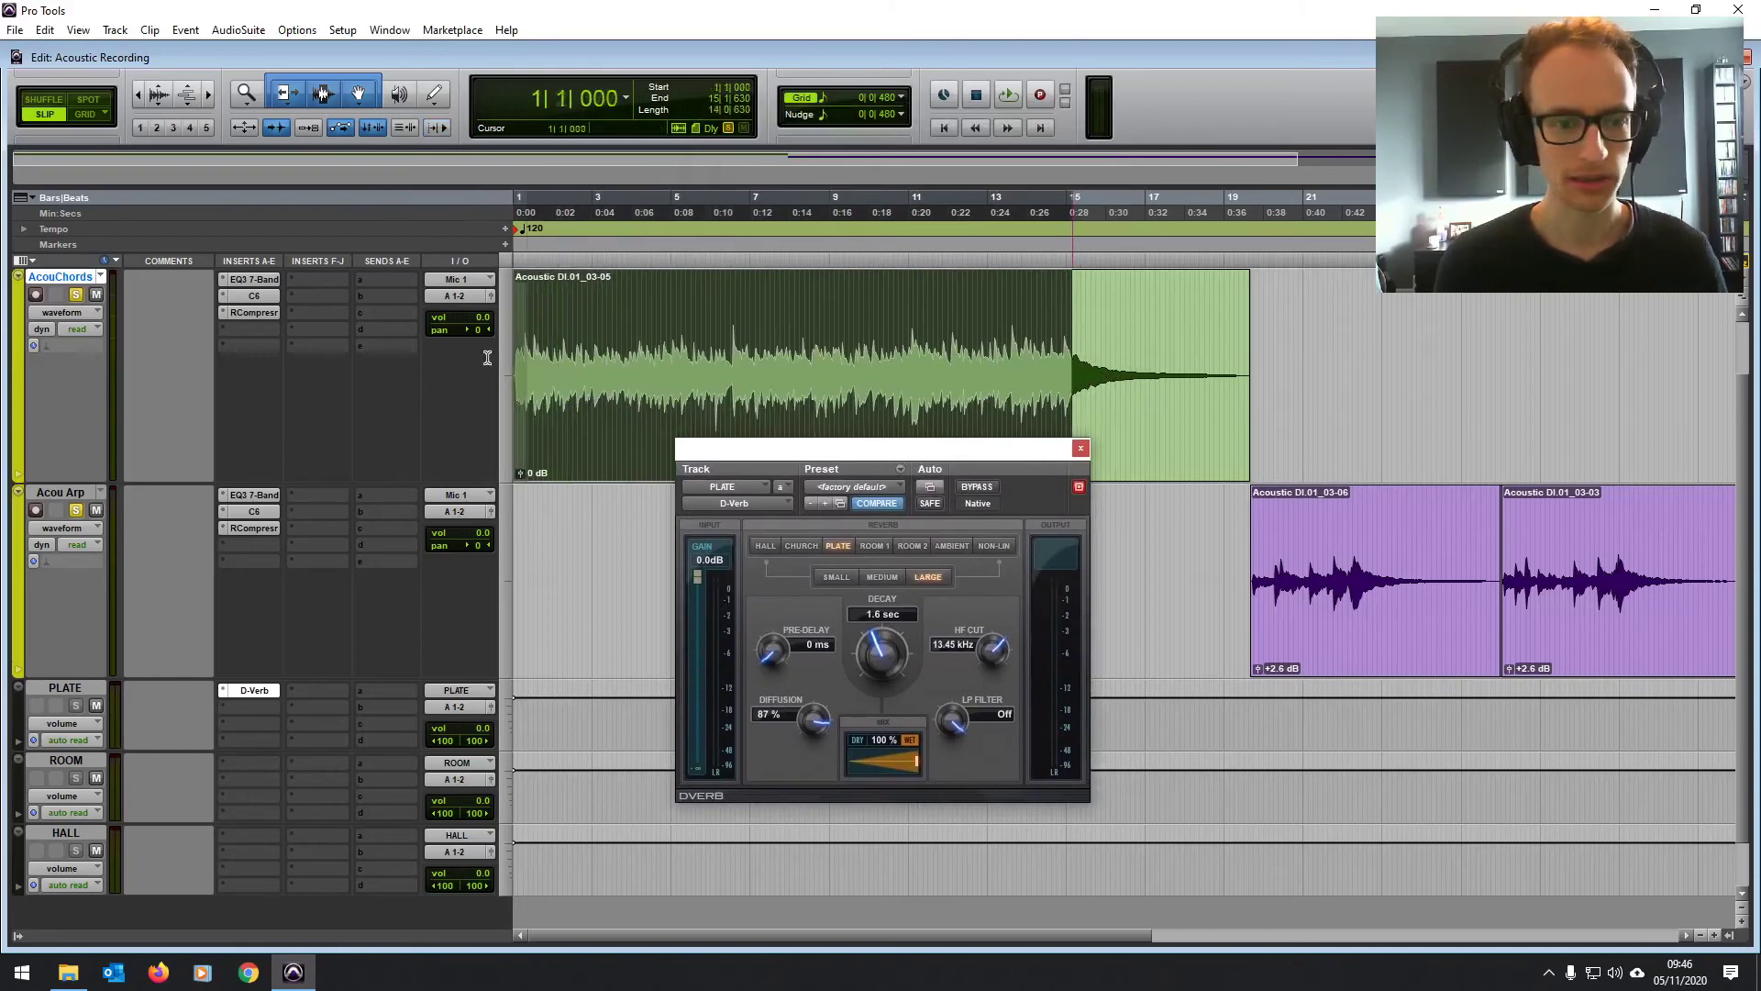
key(space)
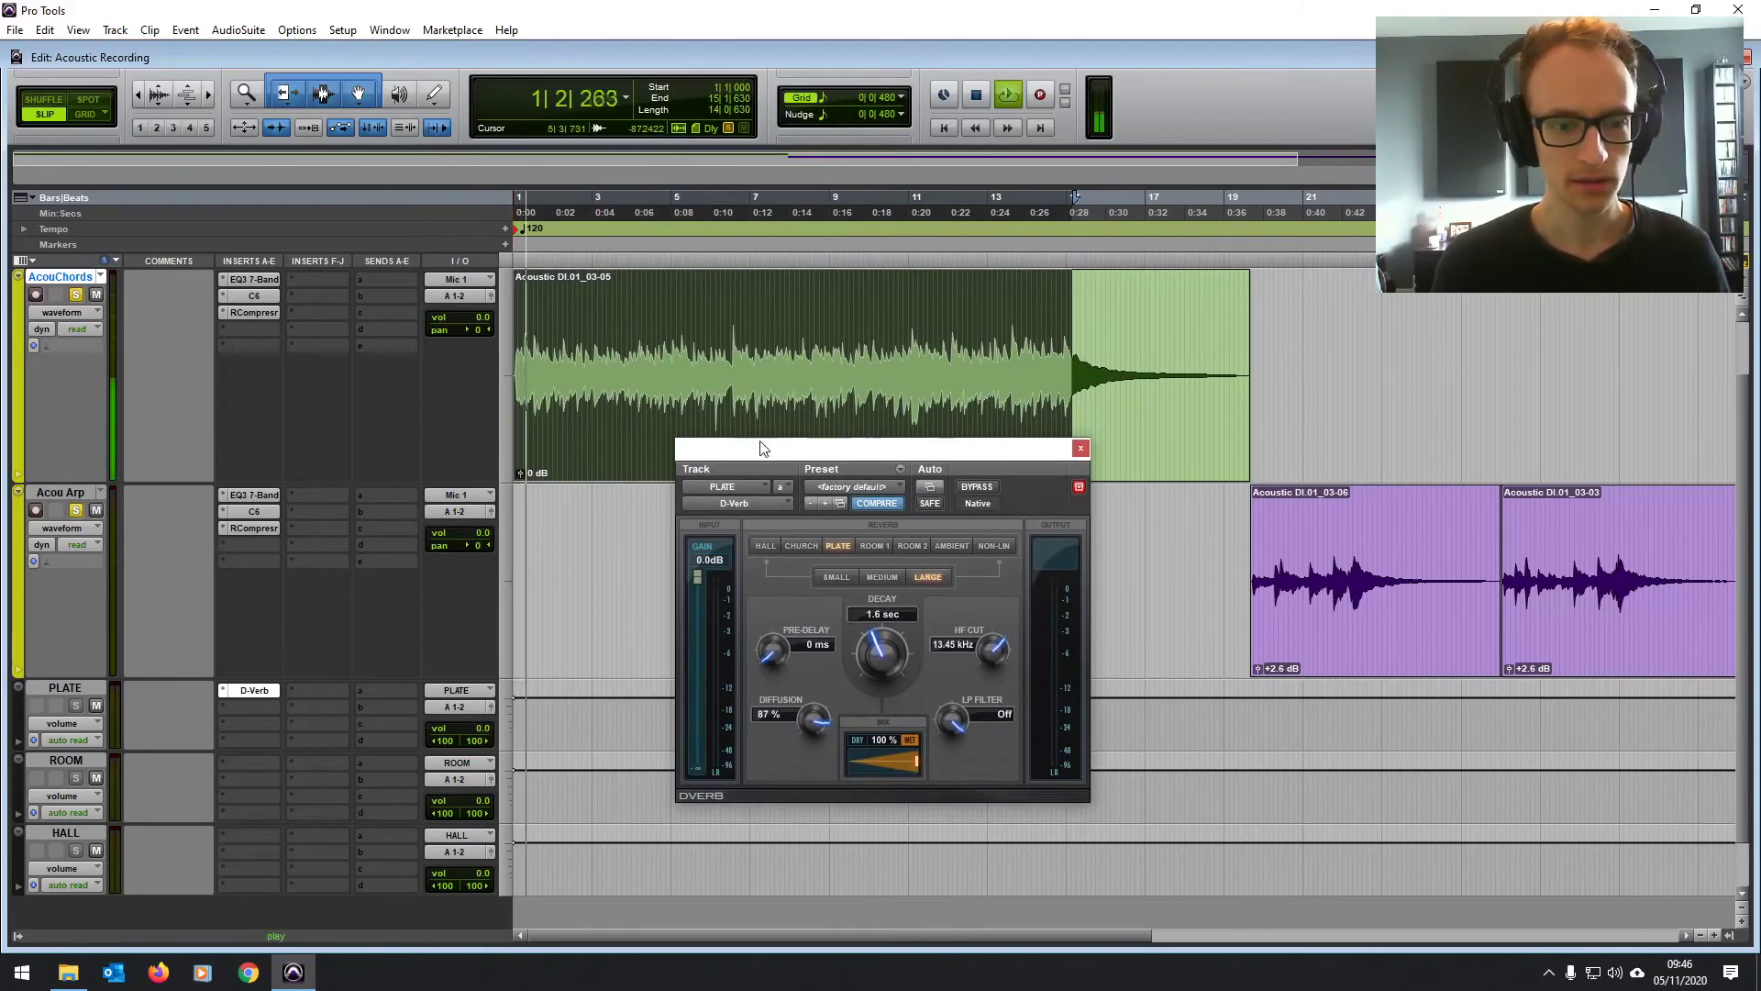
key(space)
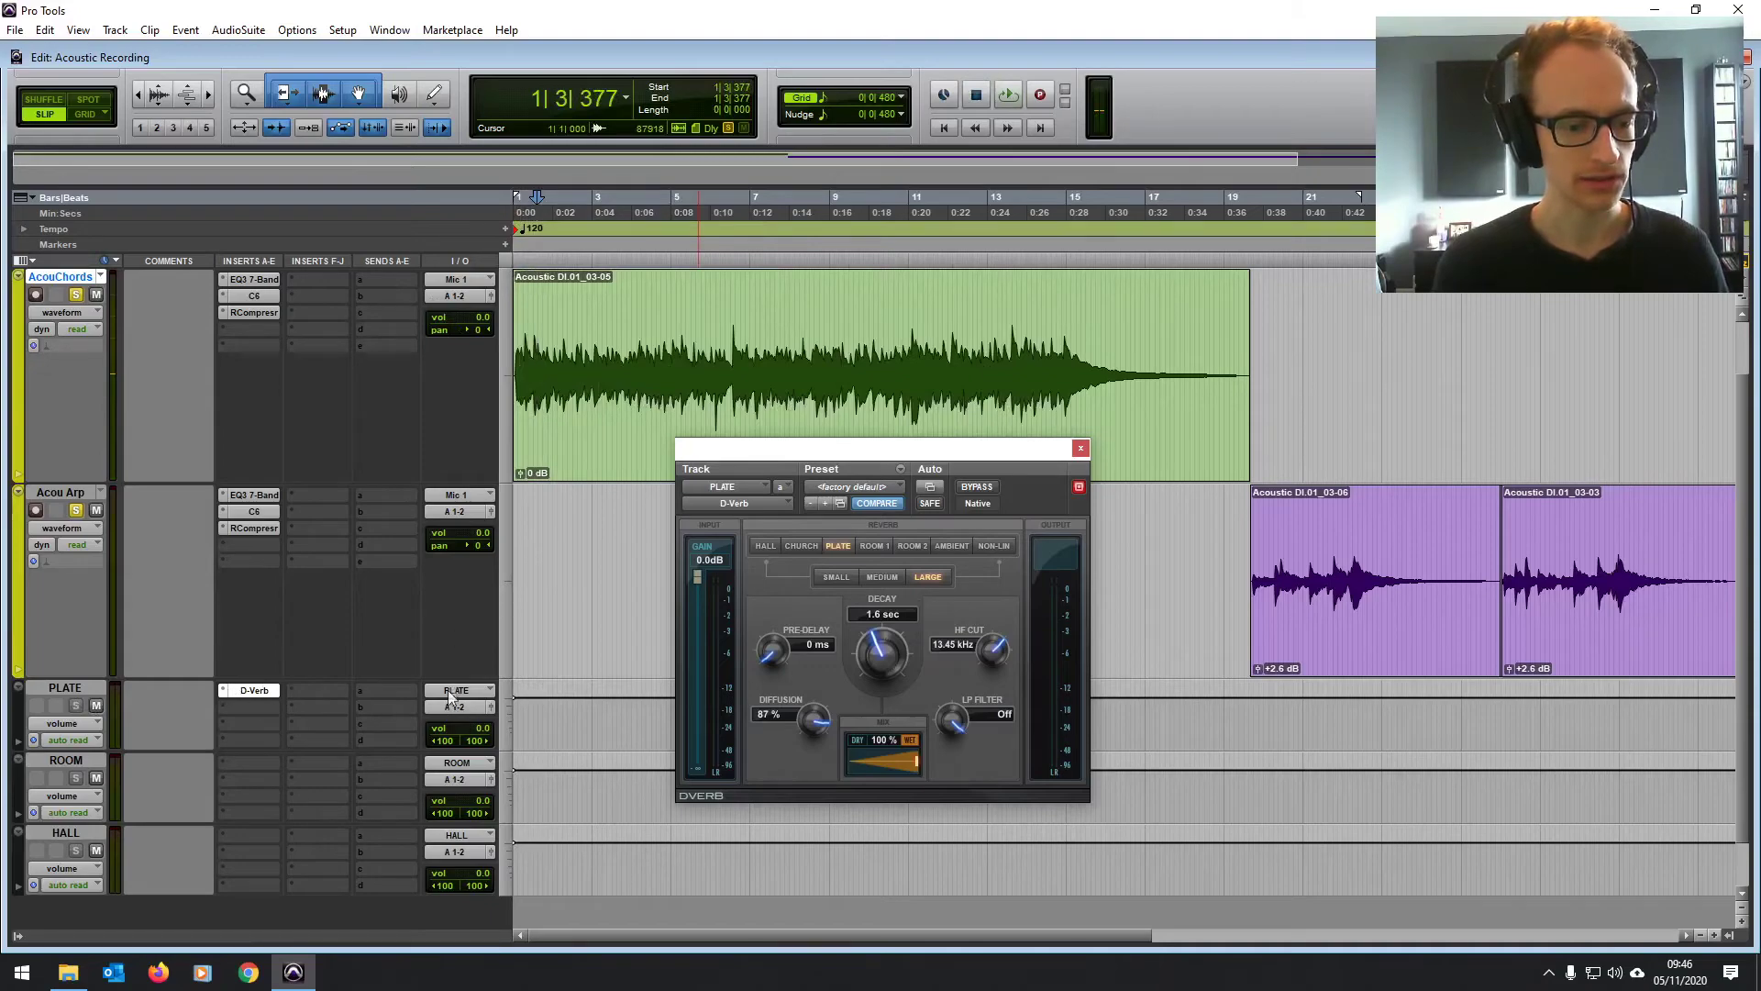
Step: Add a send from AcouChords to the stereo PLATE bus and set its level to 0.0 dB
click(374, 281)
mouse_move(424, 326)
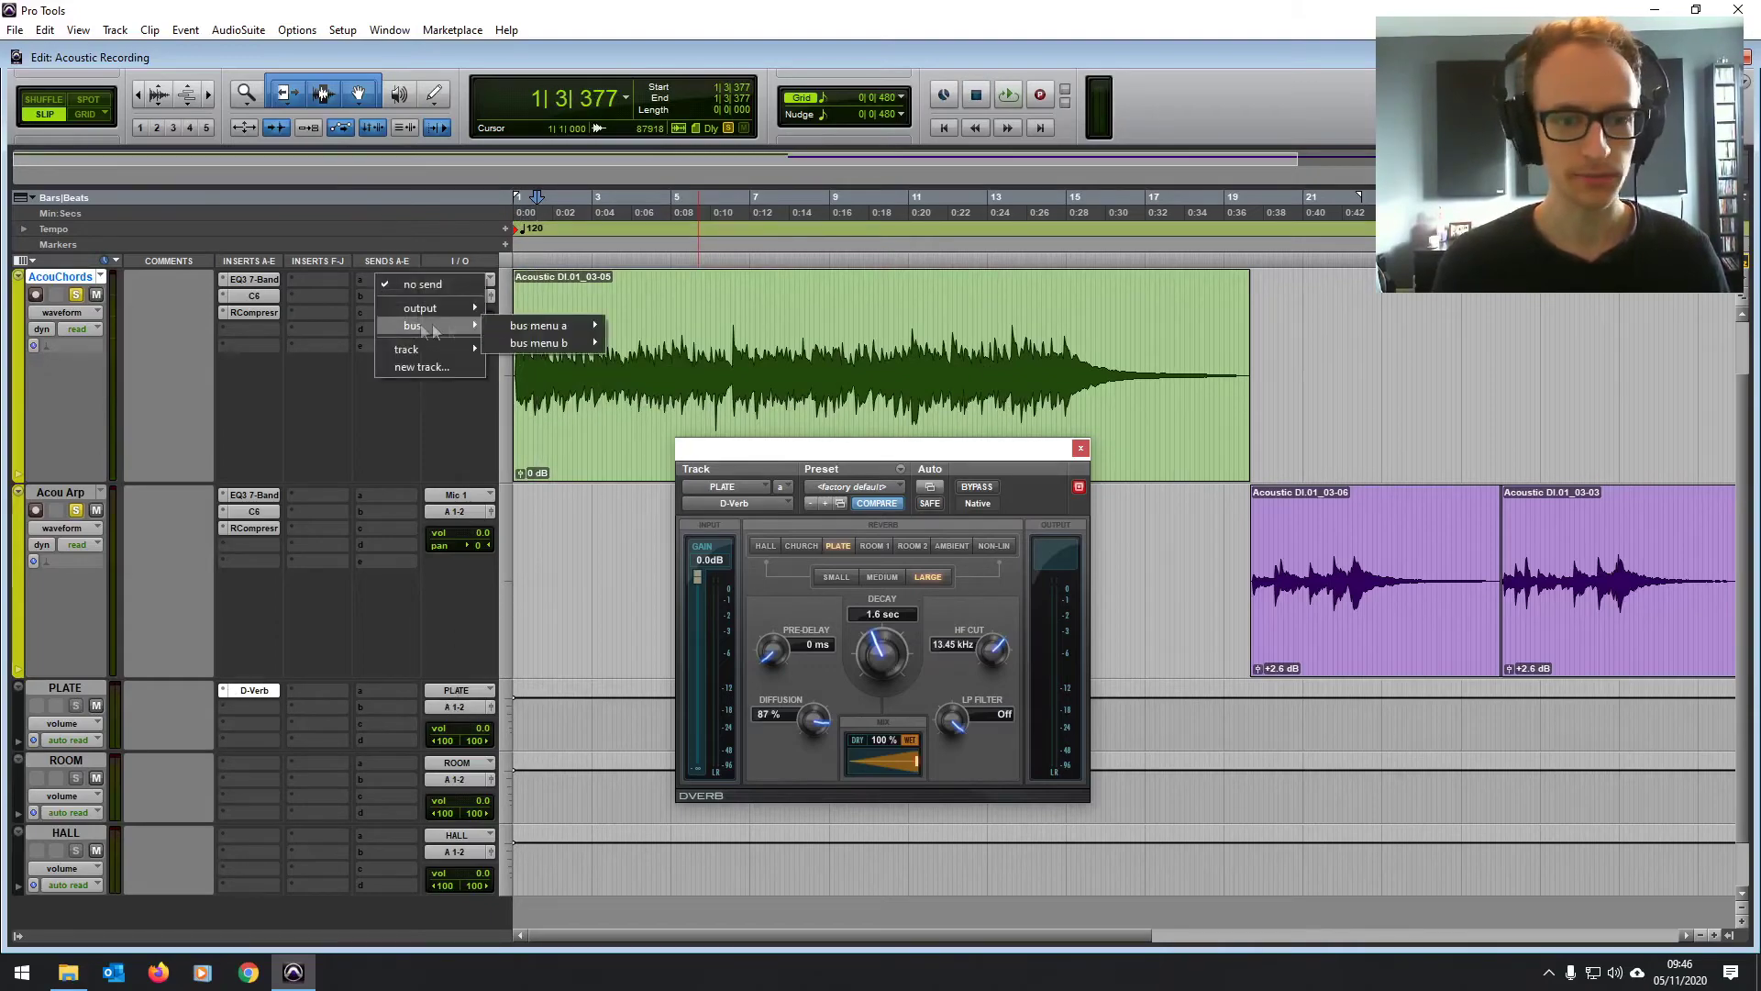
mouse_move(536, 325)
click(1142, 351)
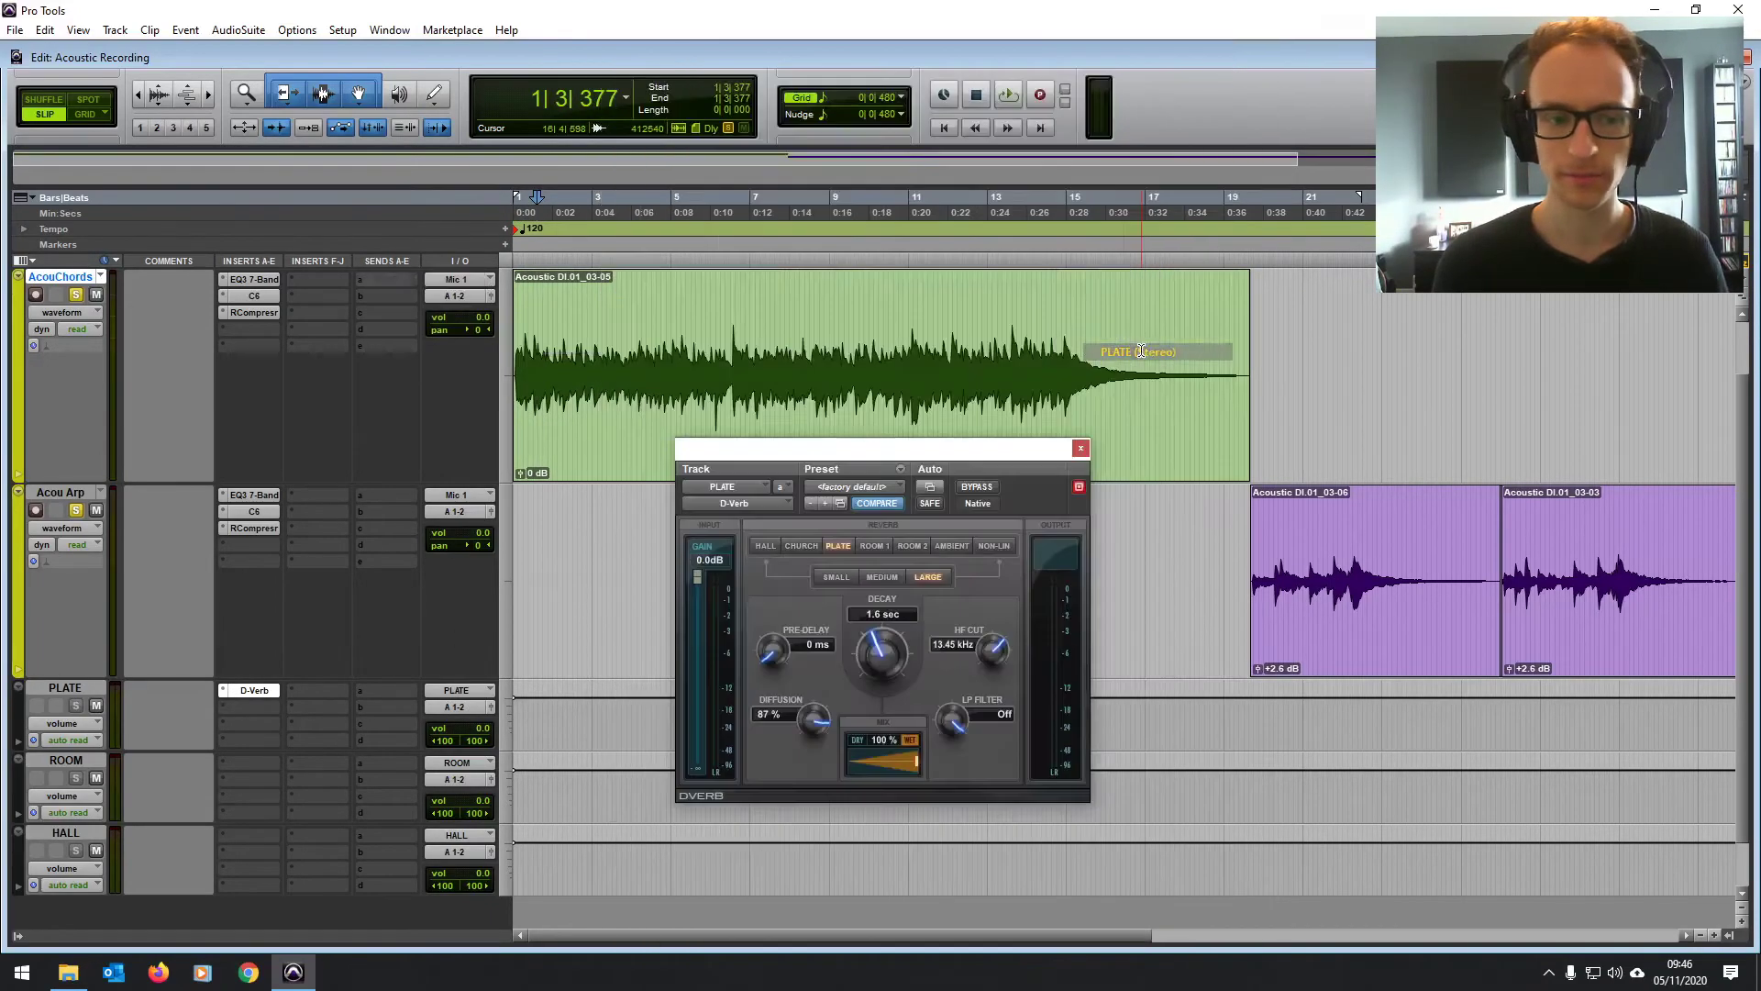
alt+click(1350, 418)
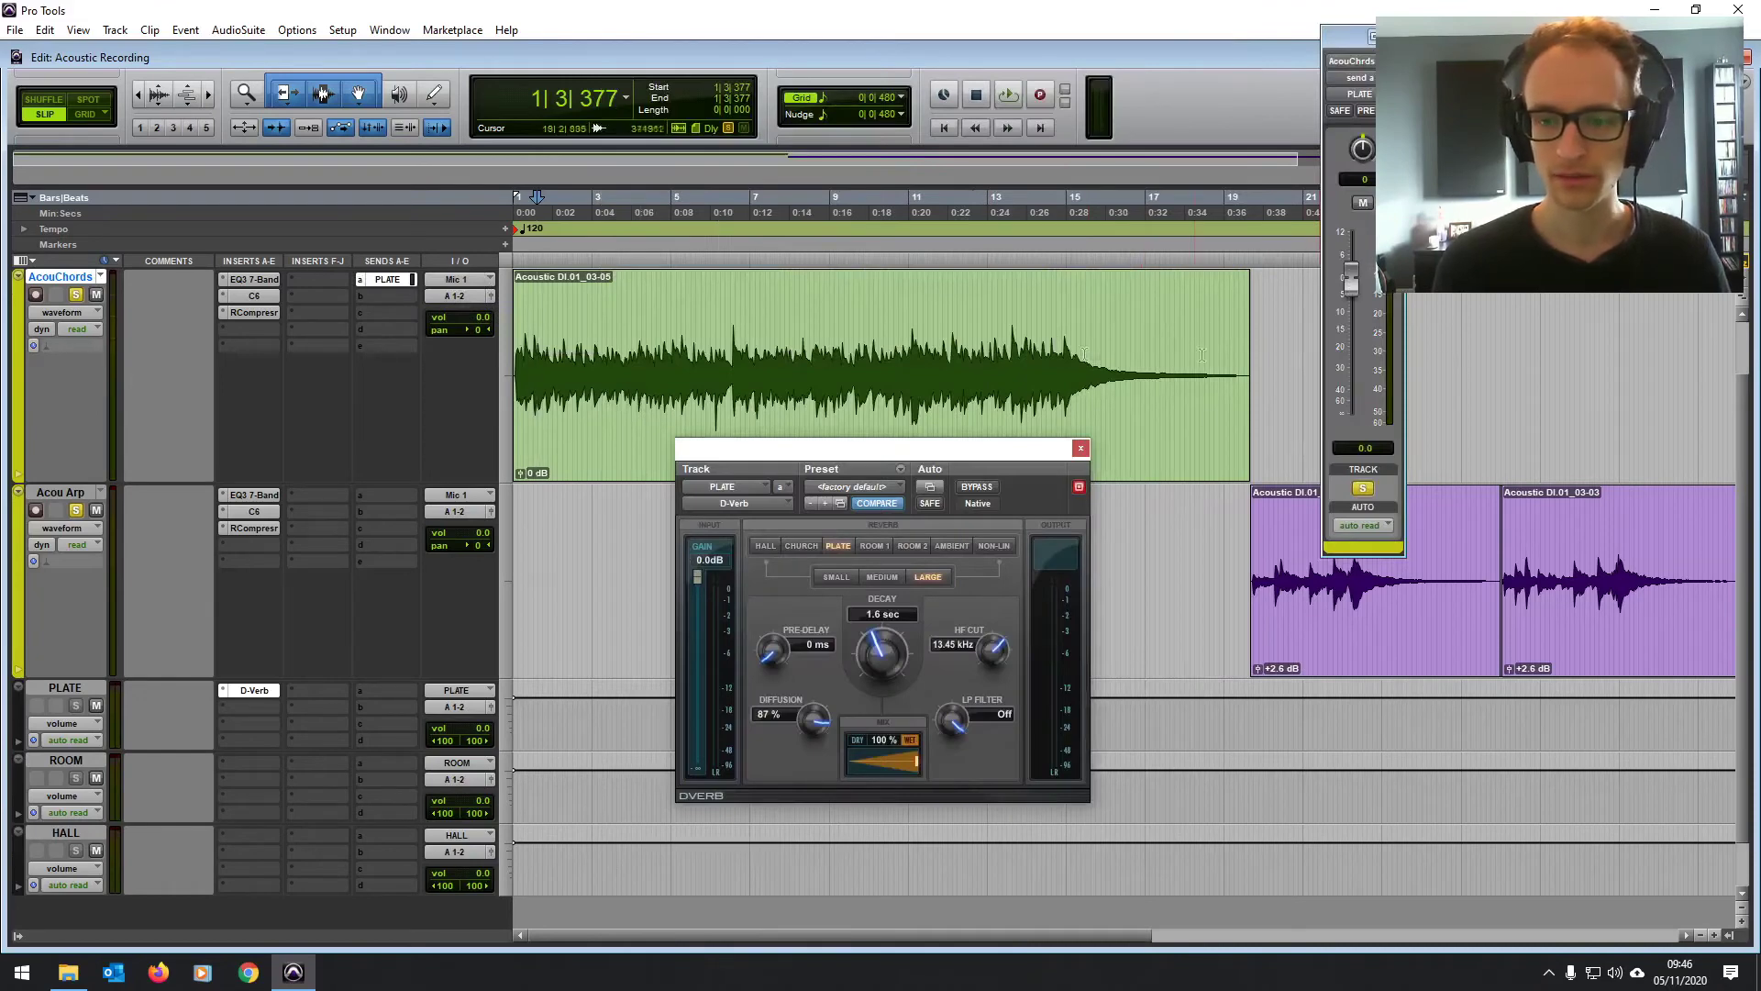
Step: Play the chords from bar 1, switch D-Verb's plate size to Medium and lower the PLATE send to -3.3 dB
drag(1074, 343, 516, 342)
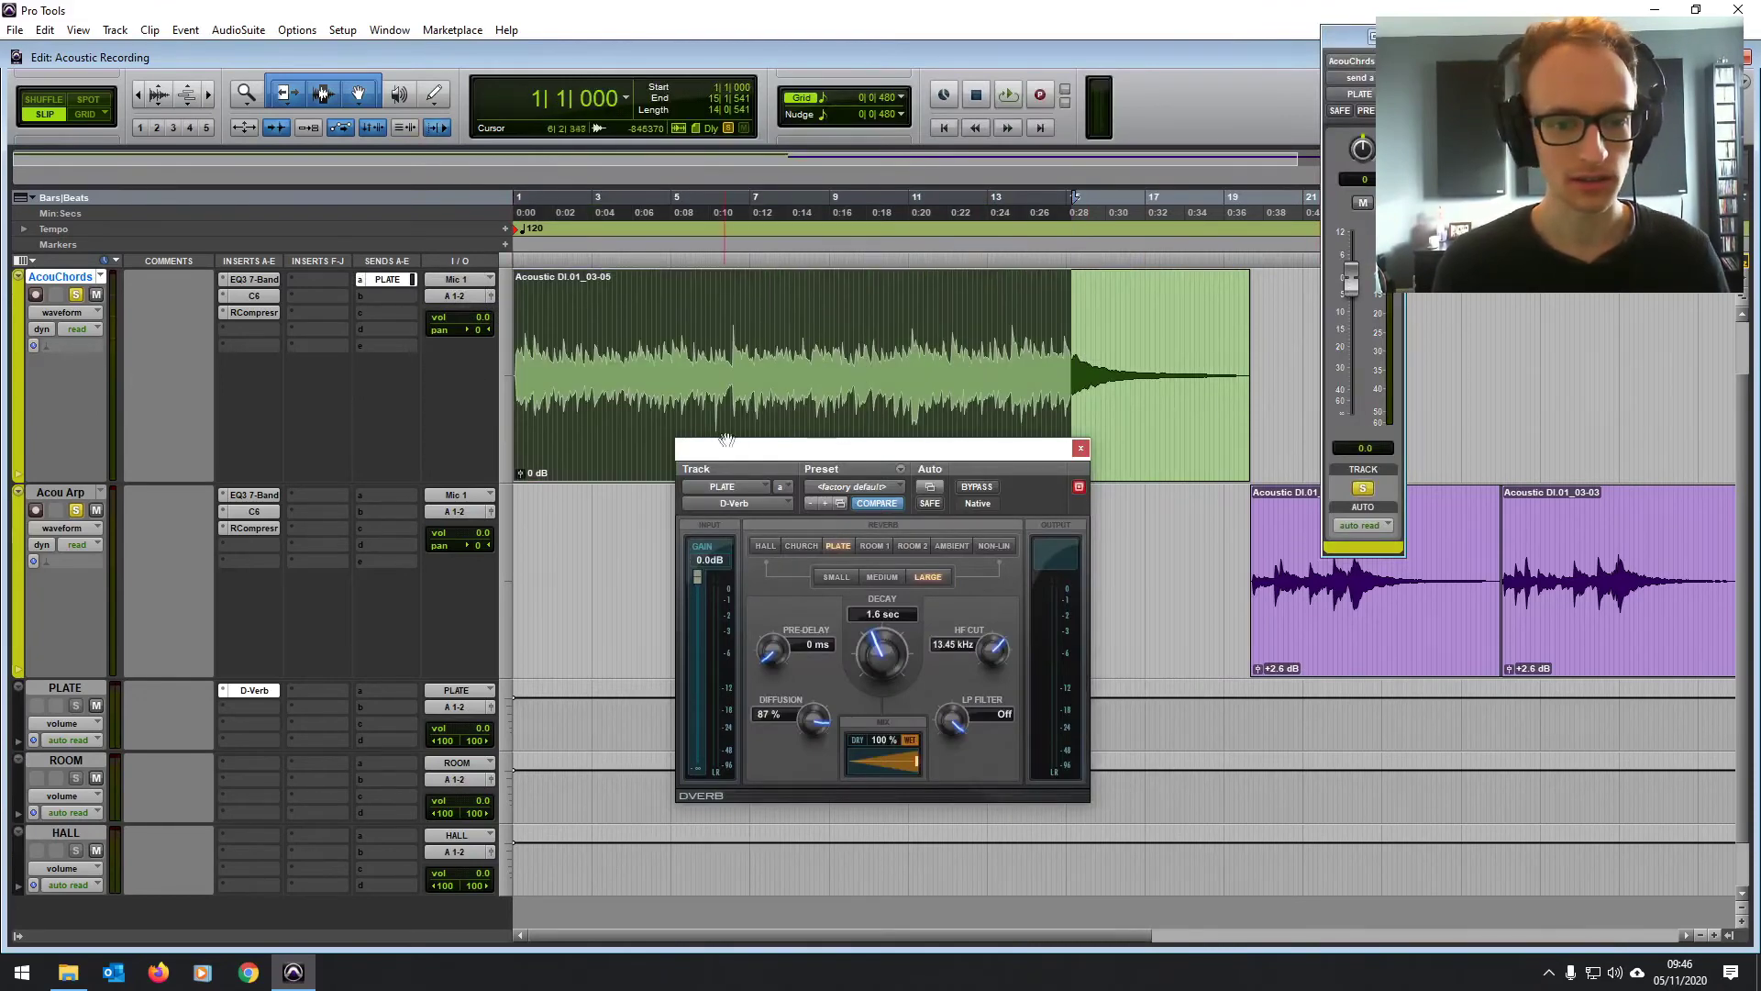
drag(785, 448, 689, 308)
key(space)
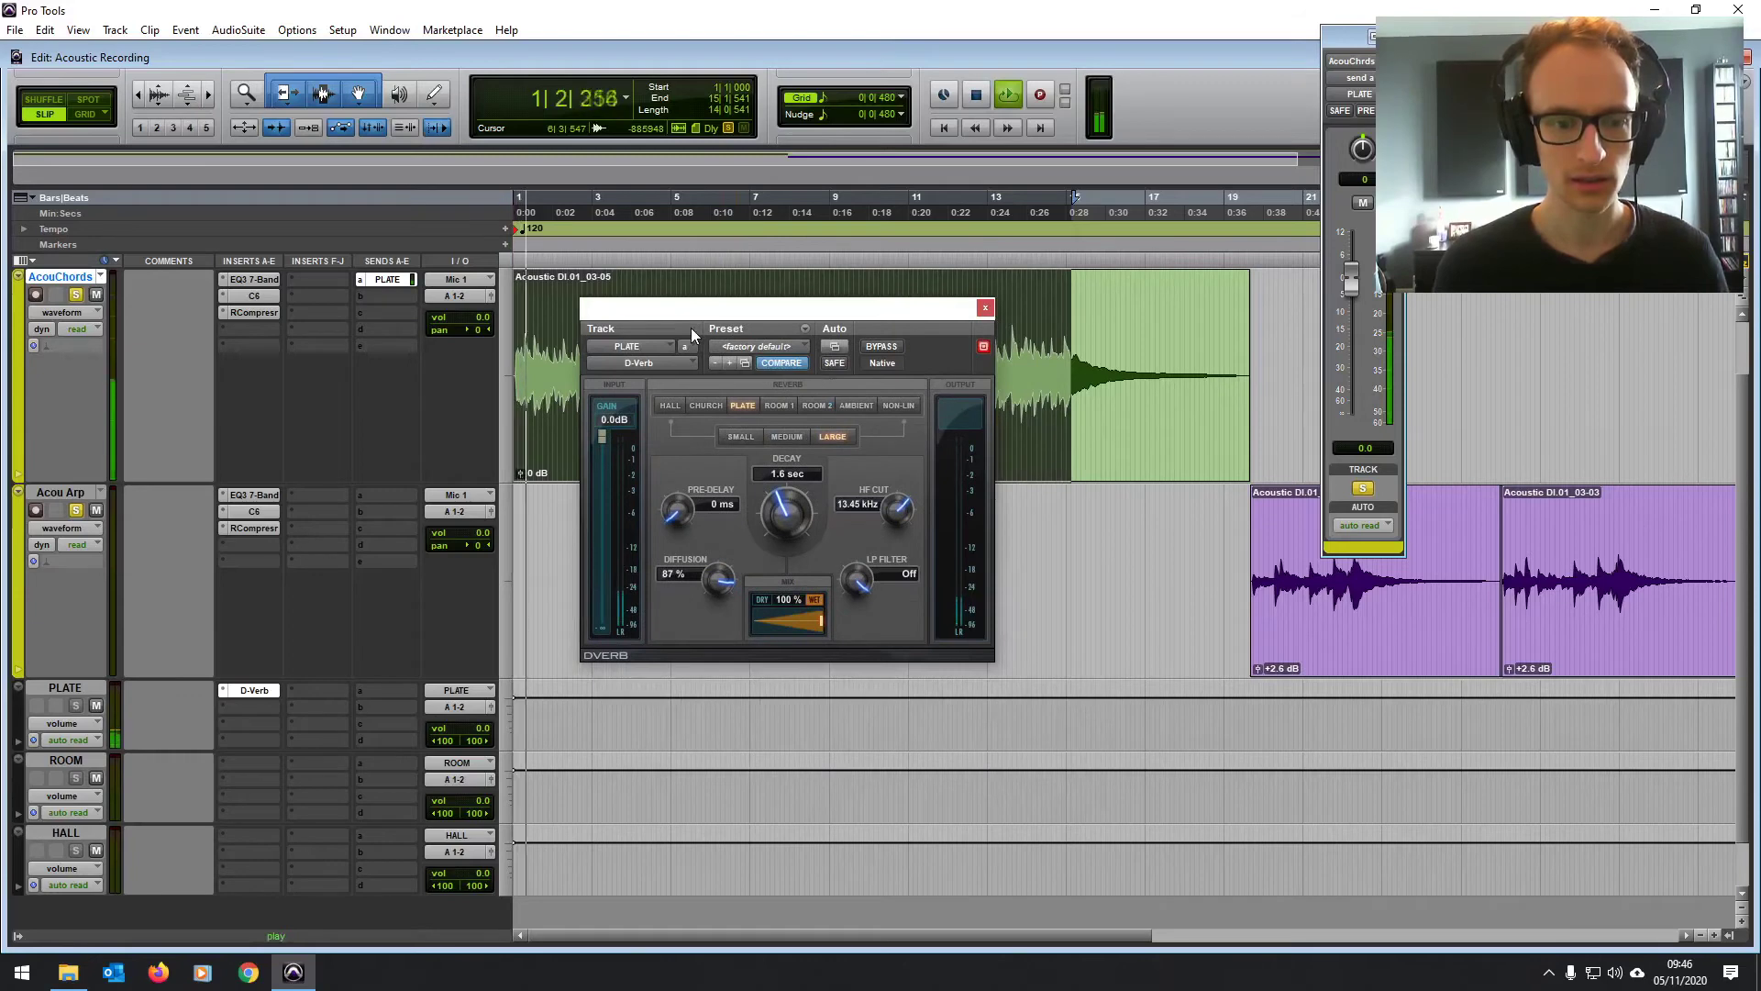
click(787, 436)
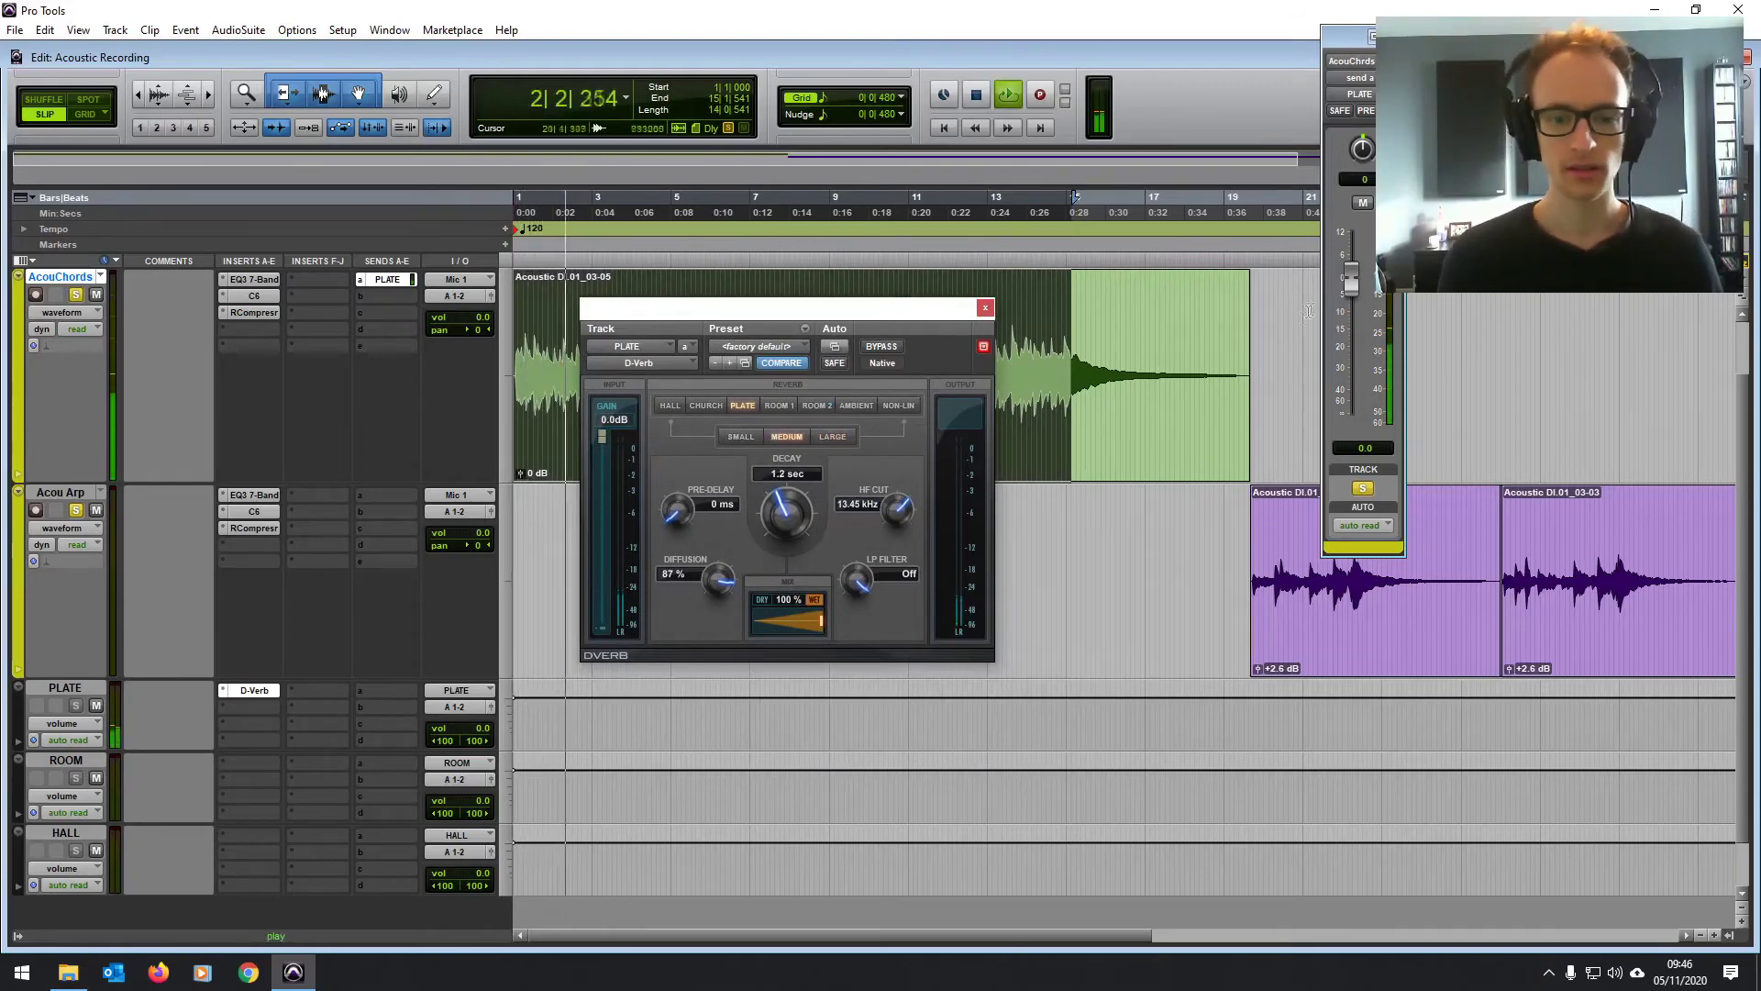
drag(1354, 277, 1355, 288)
key(space)
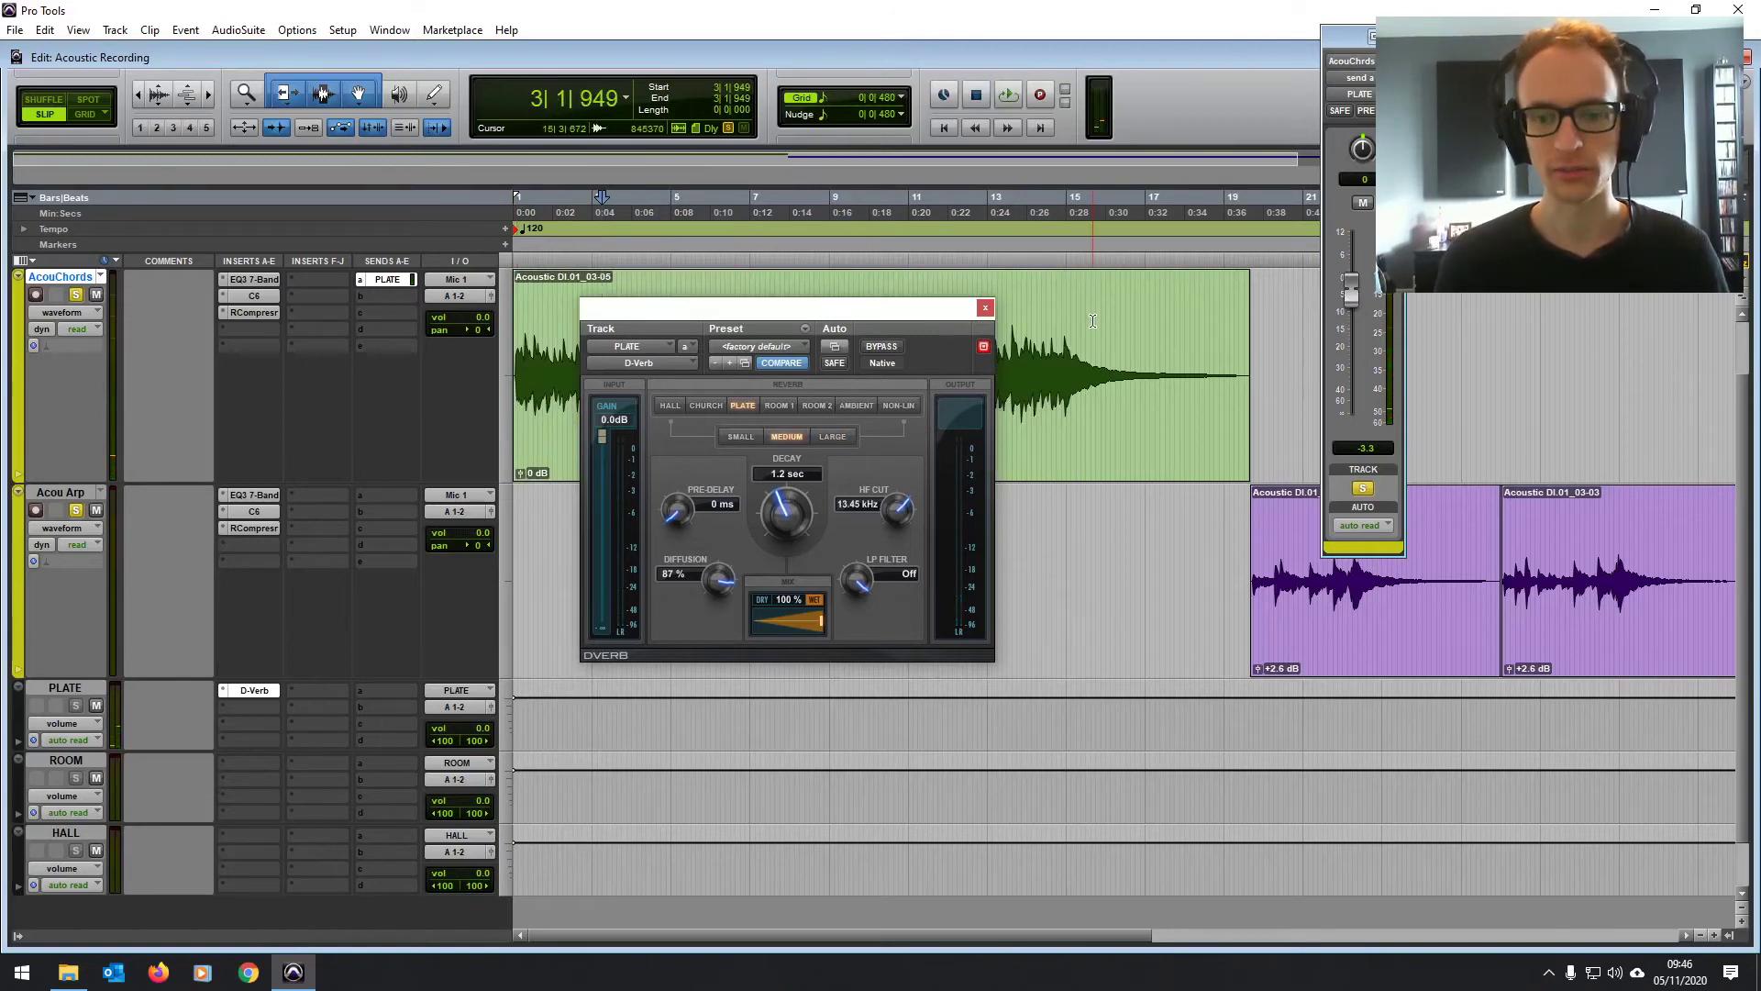
Step: Replay the chords with the PLATE send at +0.4 dB, setting D-Verb's pre-delay to 13 ms and LP filter to 17.43 kHz
drag(1079, 320, 514, 321)
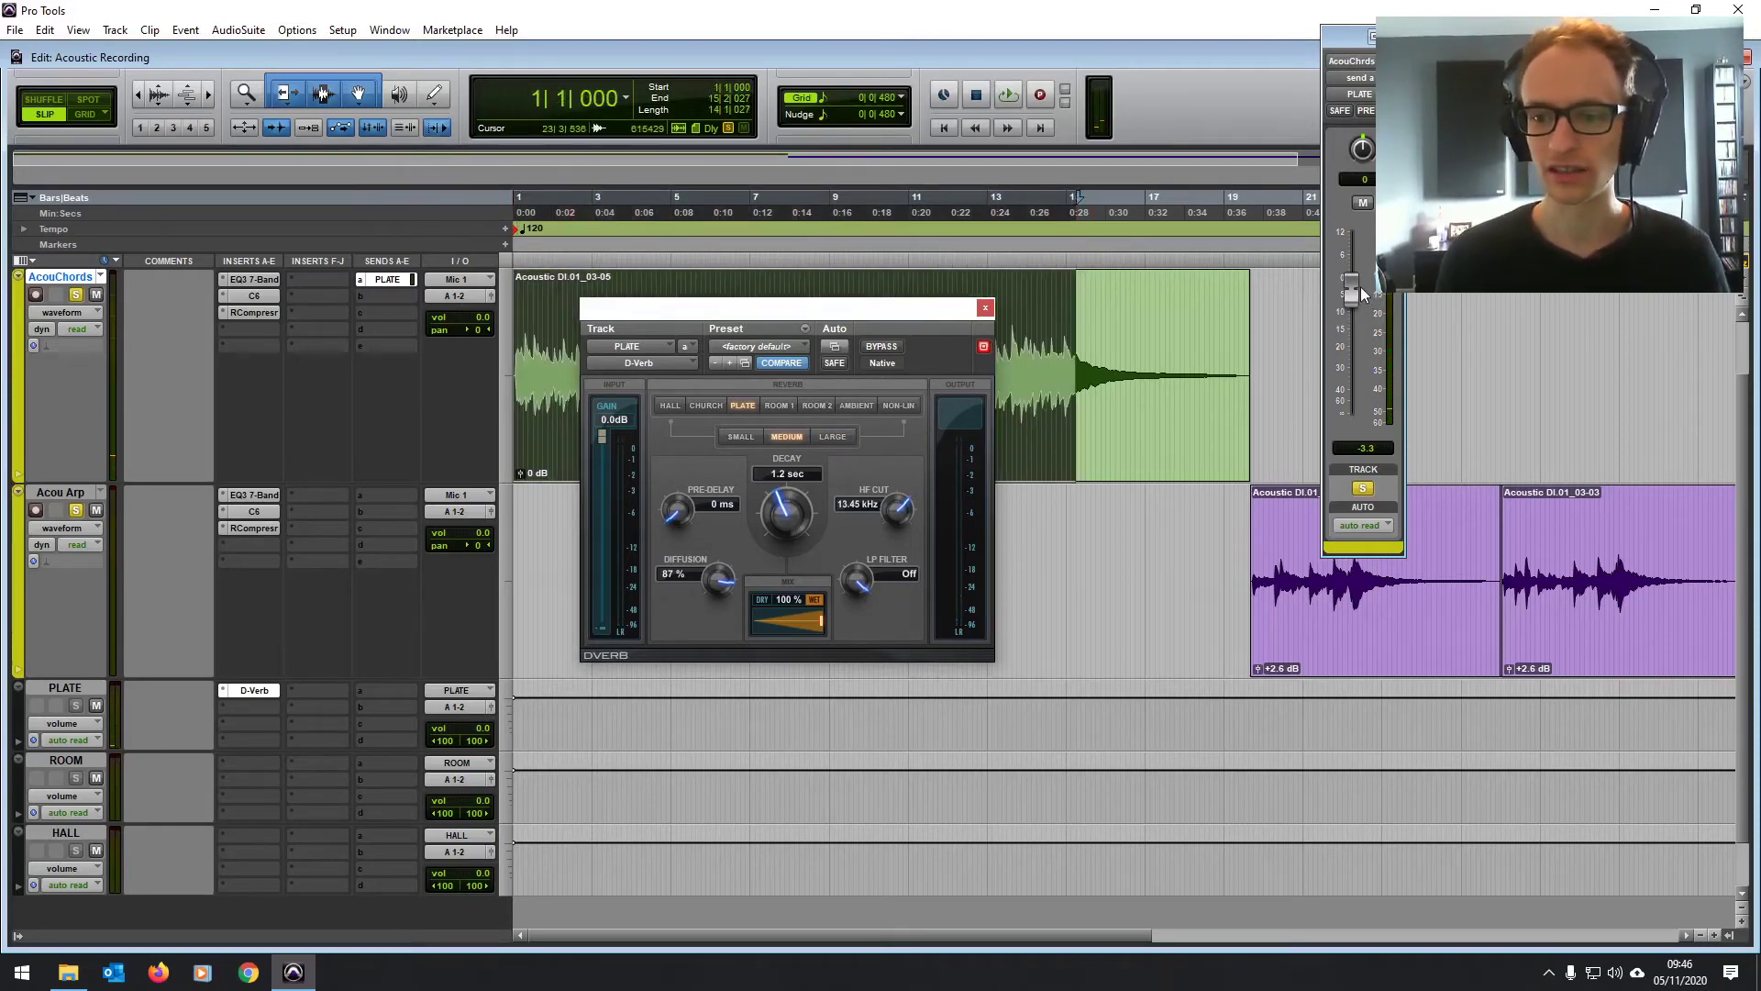
key(space)
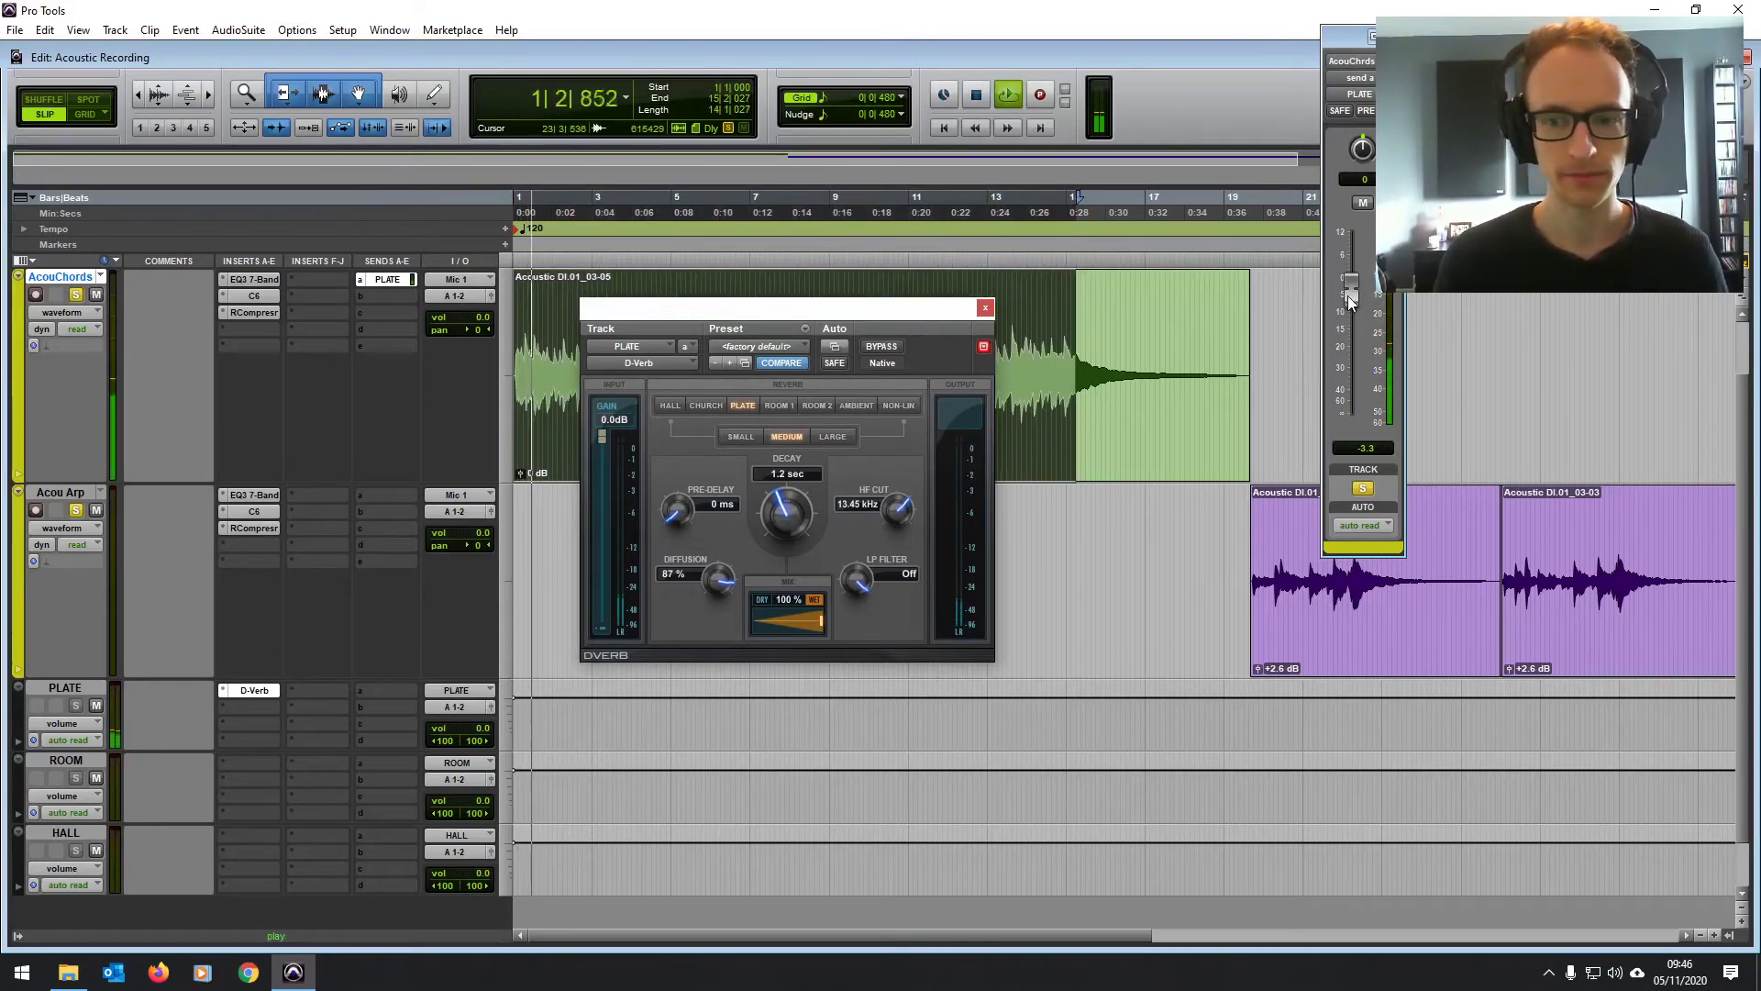
mouse_move(1350, 297)
mouse_down()
mouse_move(1356, 275)
mouse_move(1355, 303)
mouse_up()
drag(677, 514, 678, 510)
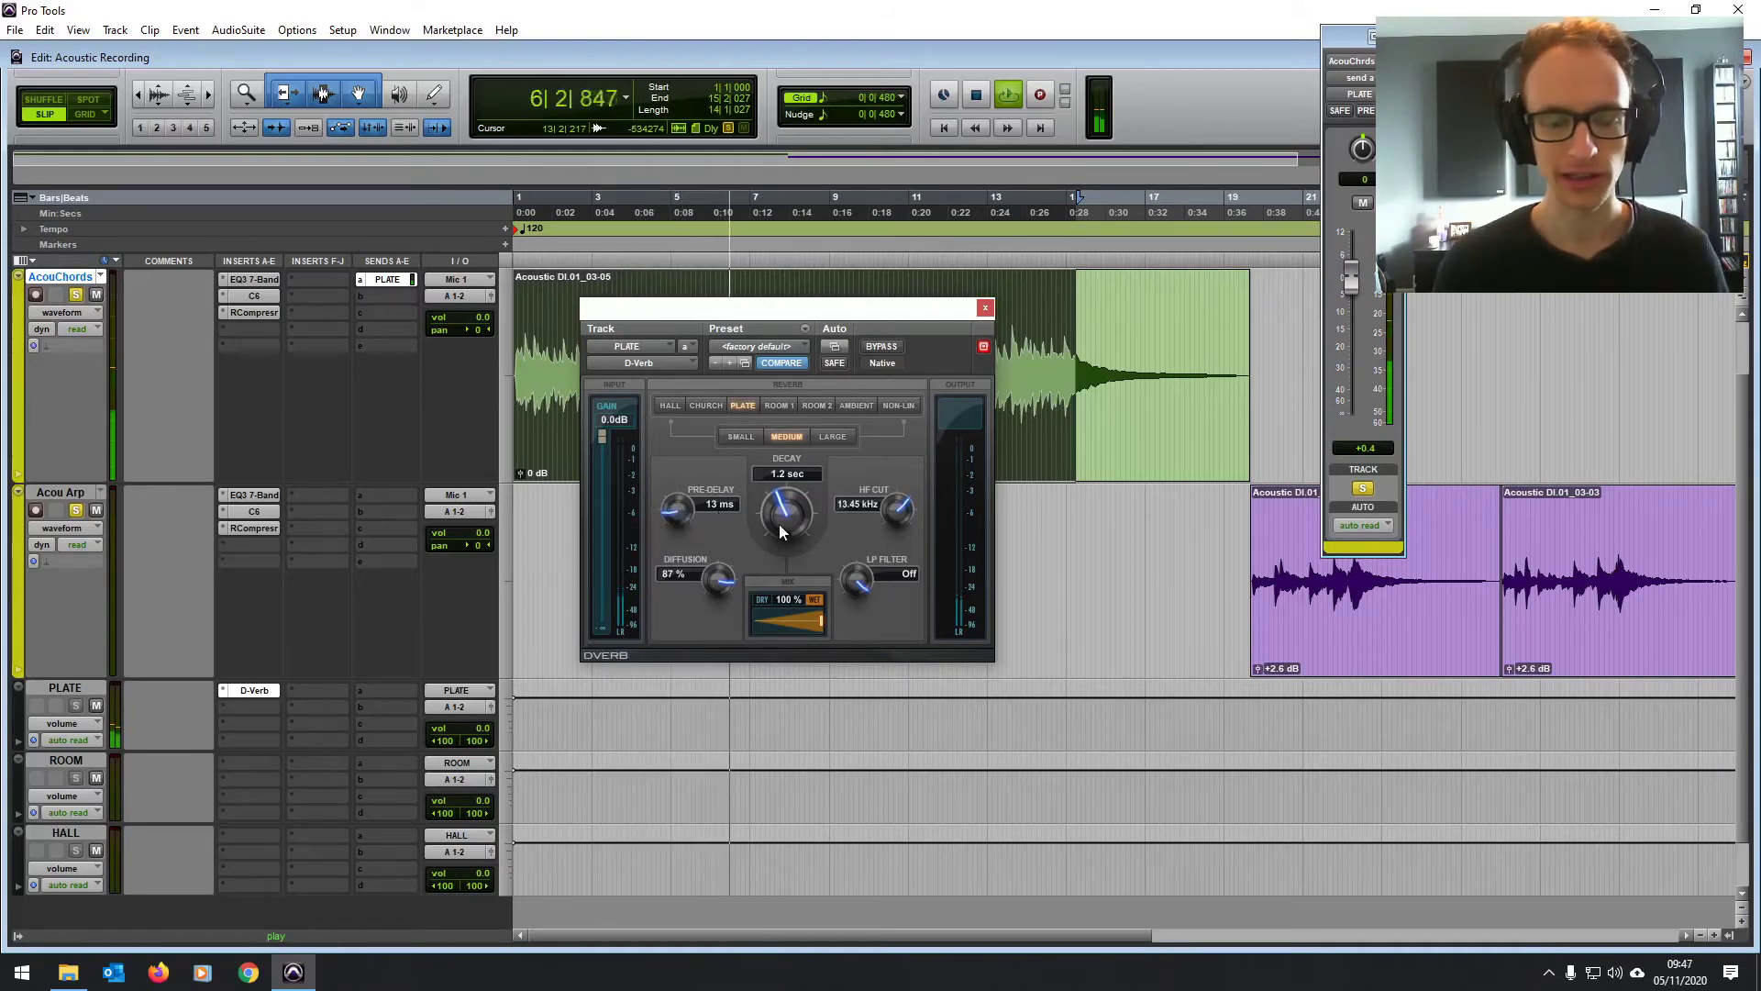
drag(857, 578, 860, 618)
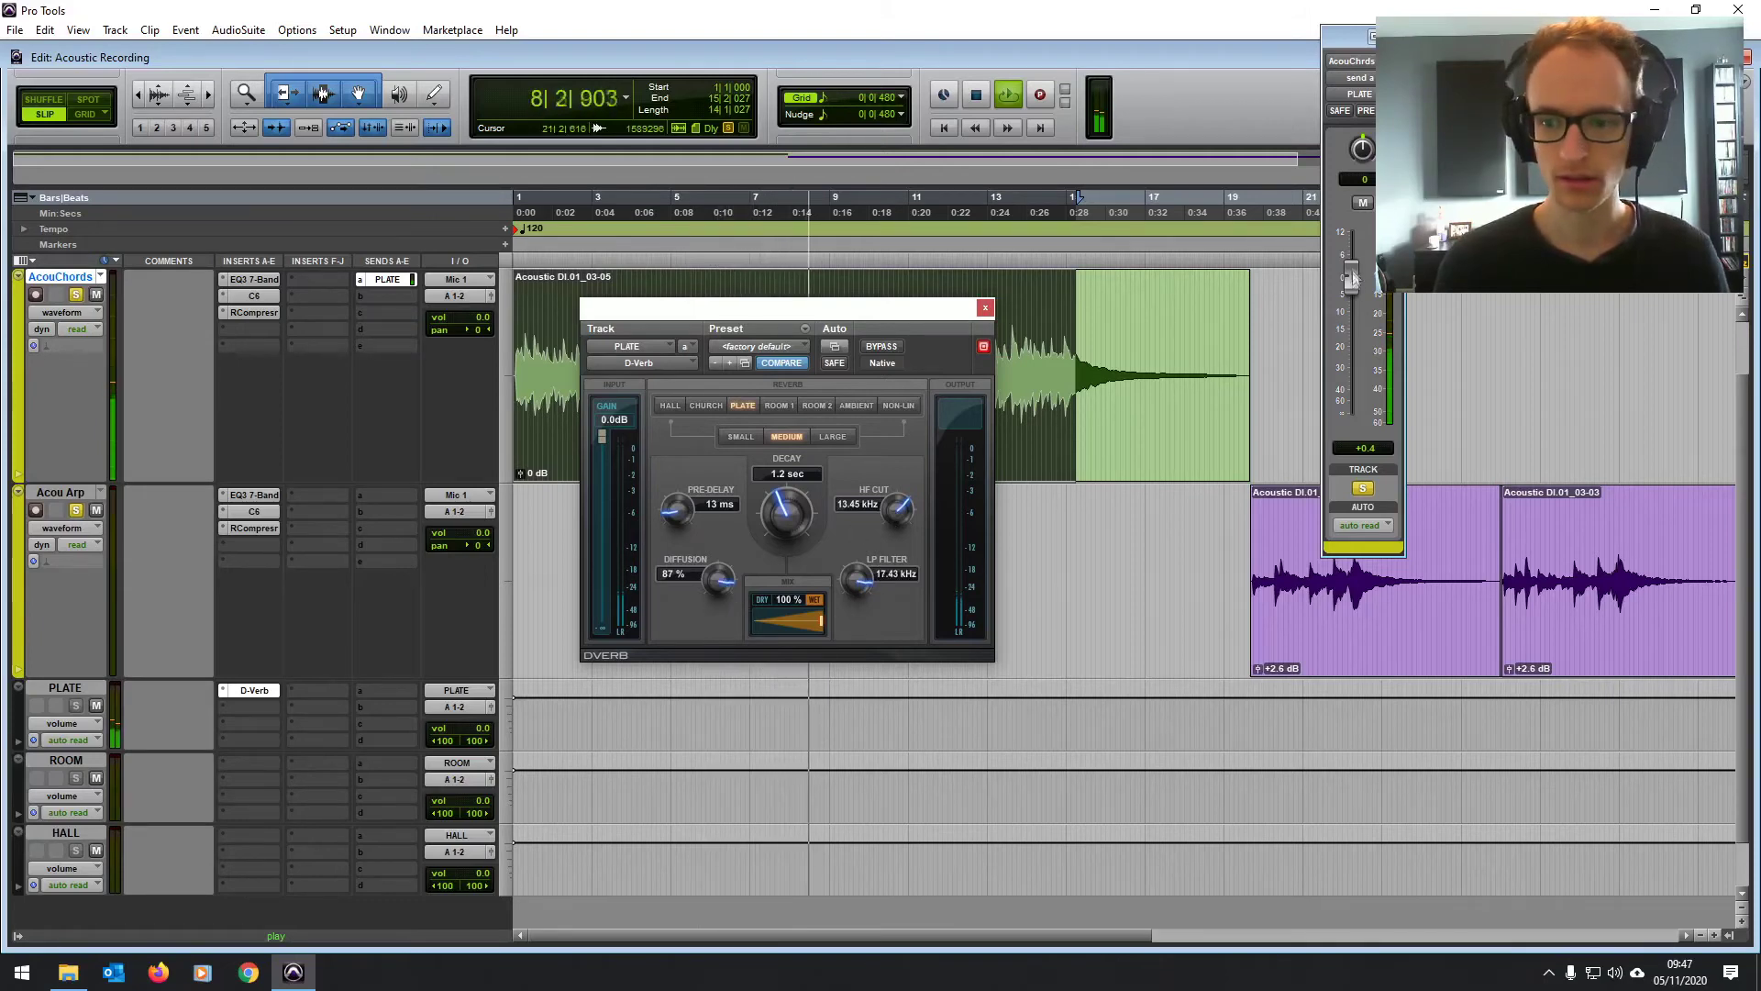
Step: Lower the AcouChords send to PLATE to -10.2 dB, stop playback and close the D-Verb window
drag(1352, 277, 1359, 323)
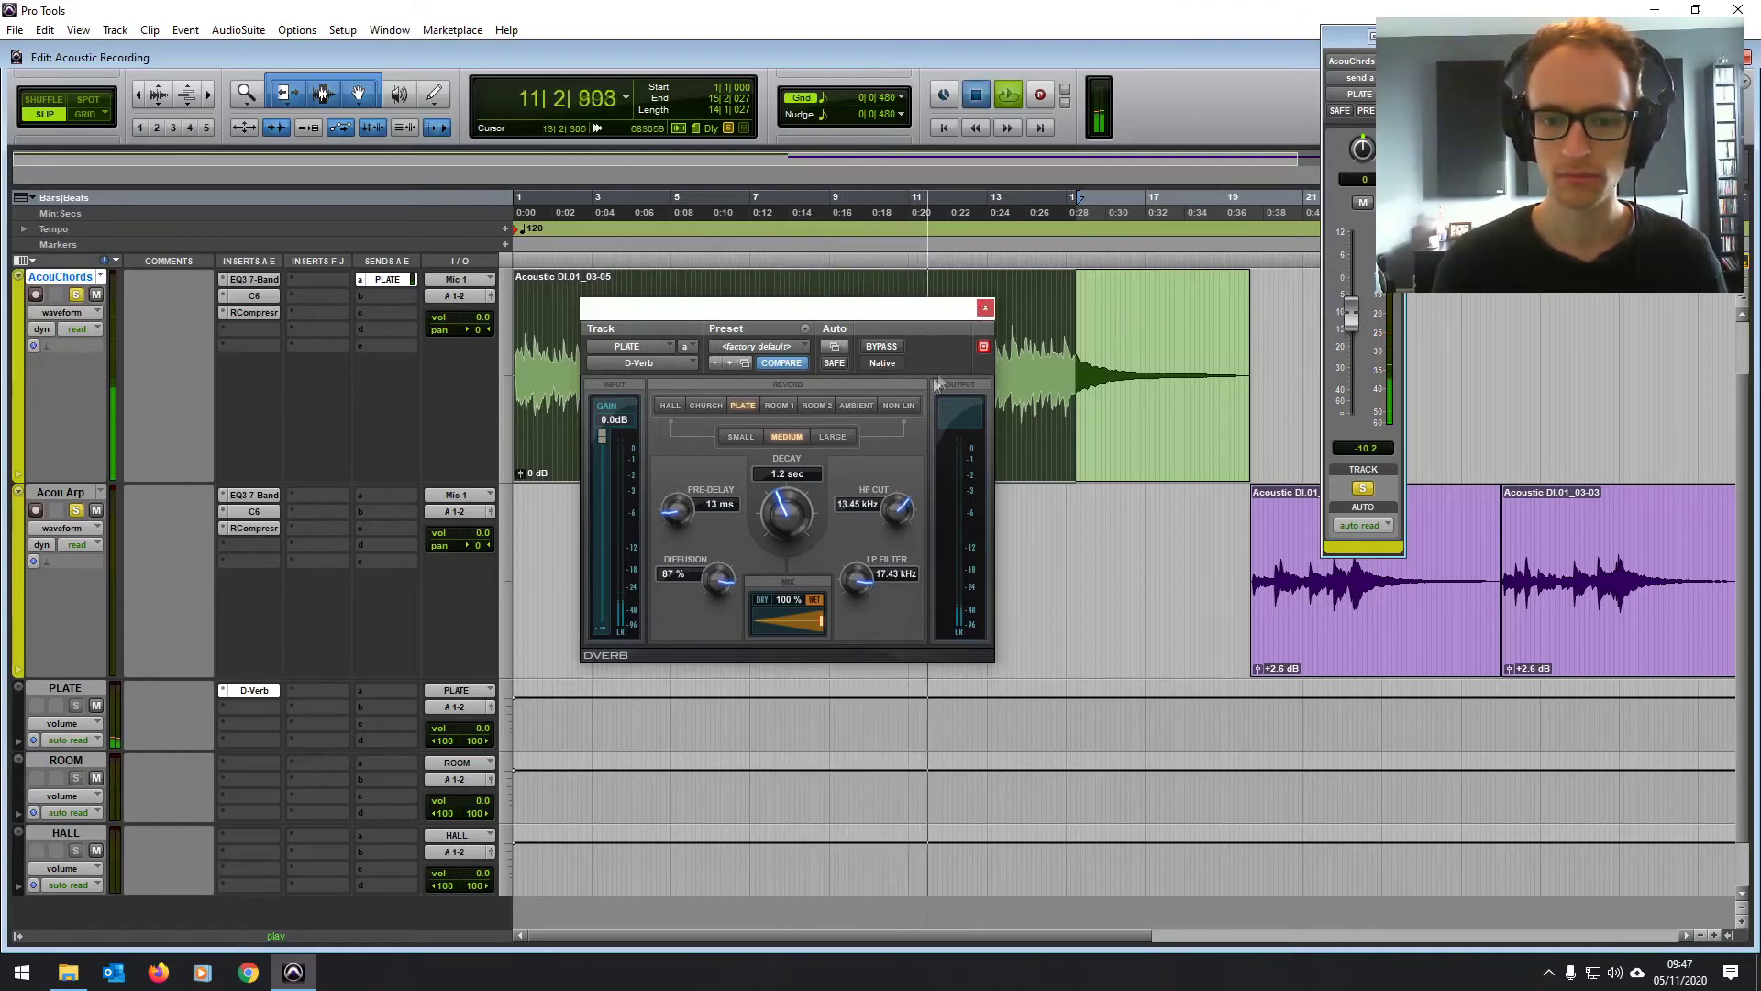
key(space)
drag(1067, 326, 515, 367)
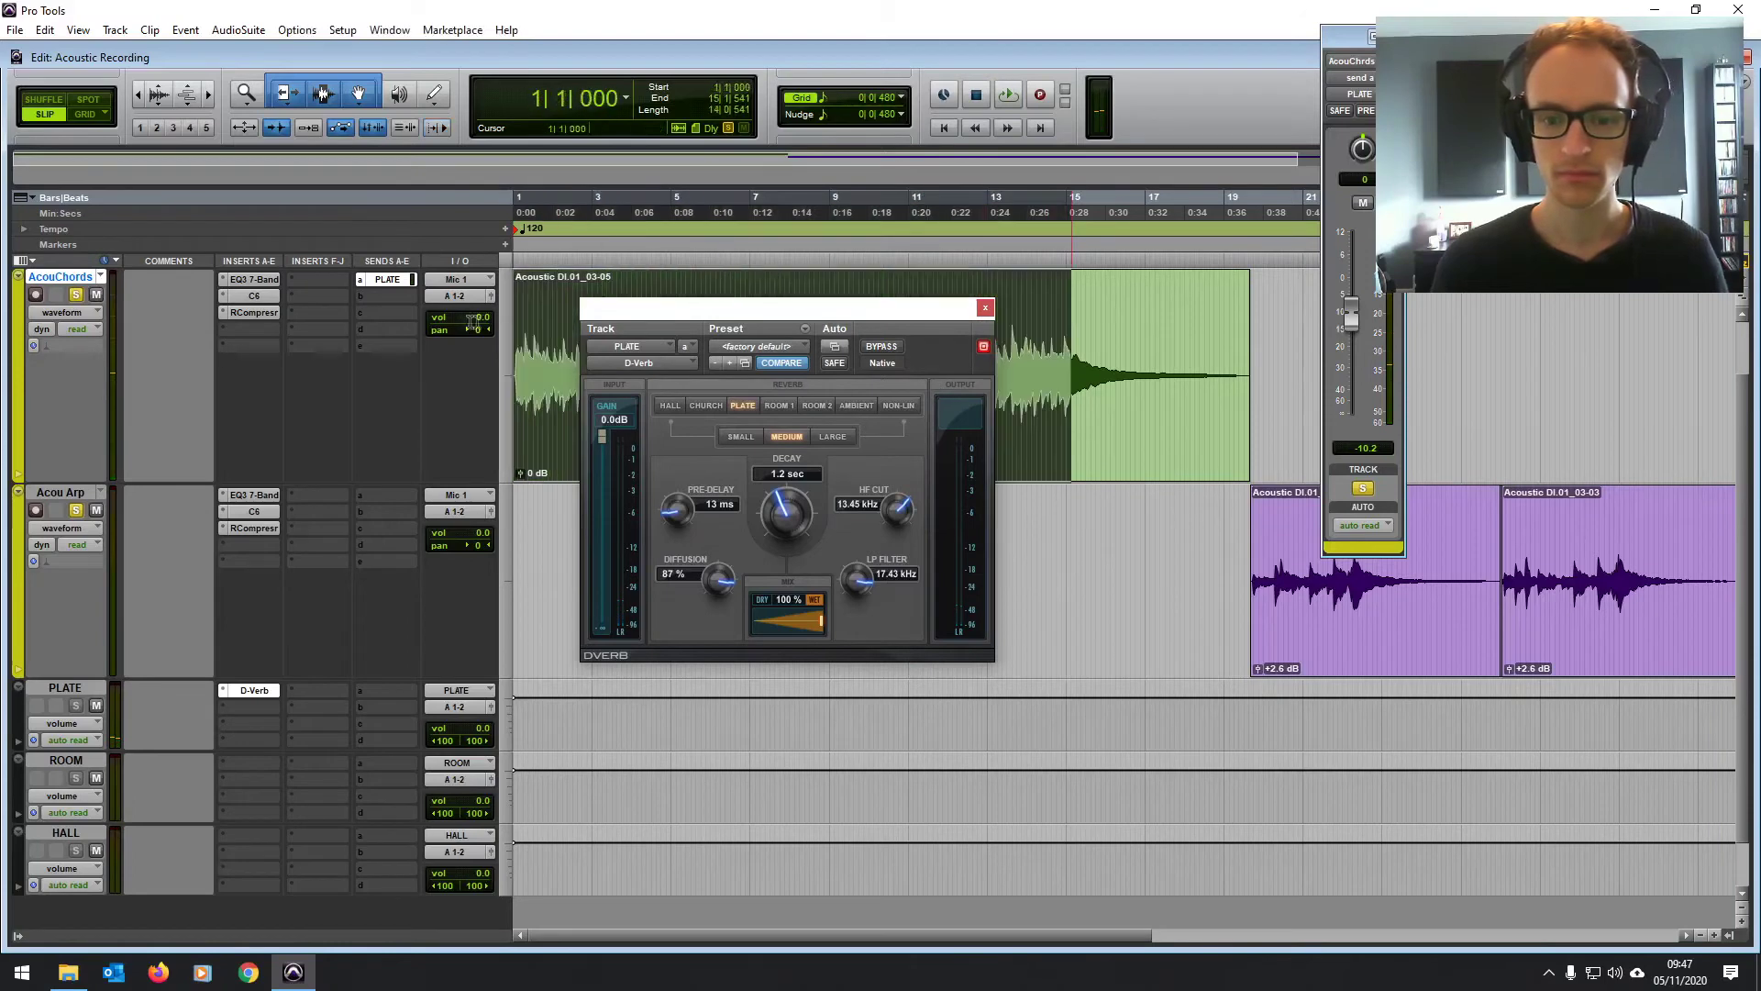
click(986, 306)
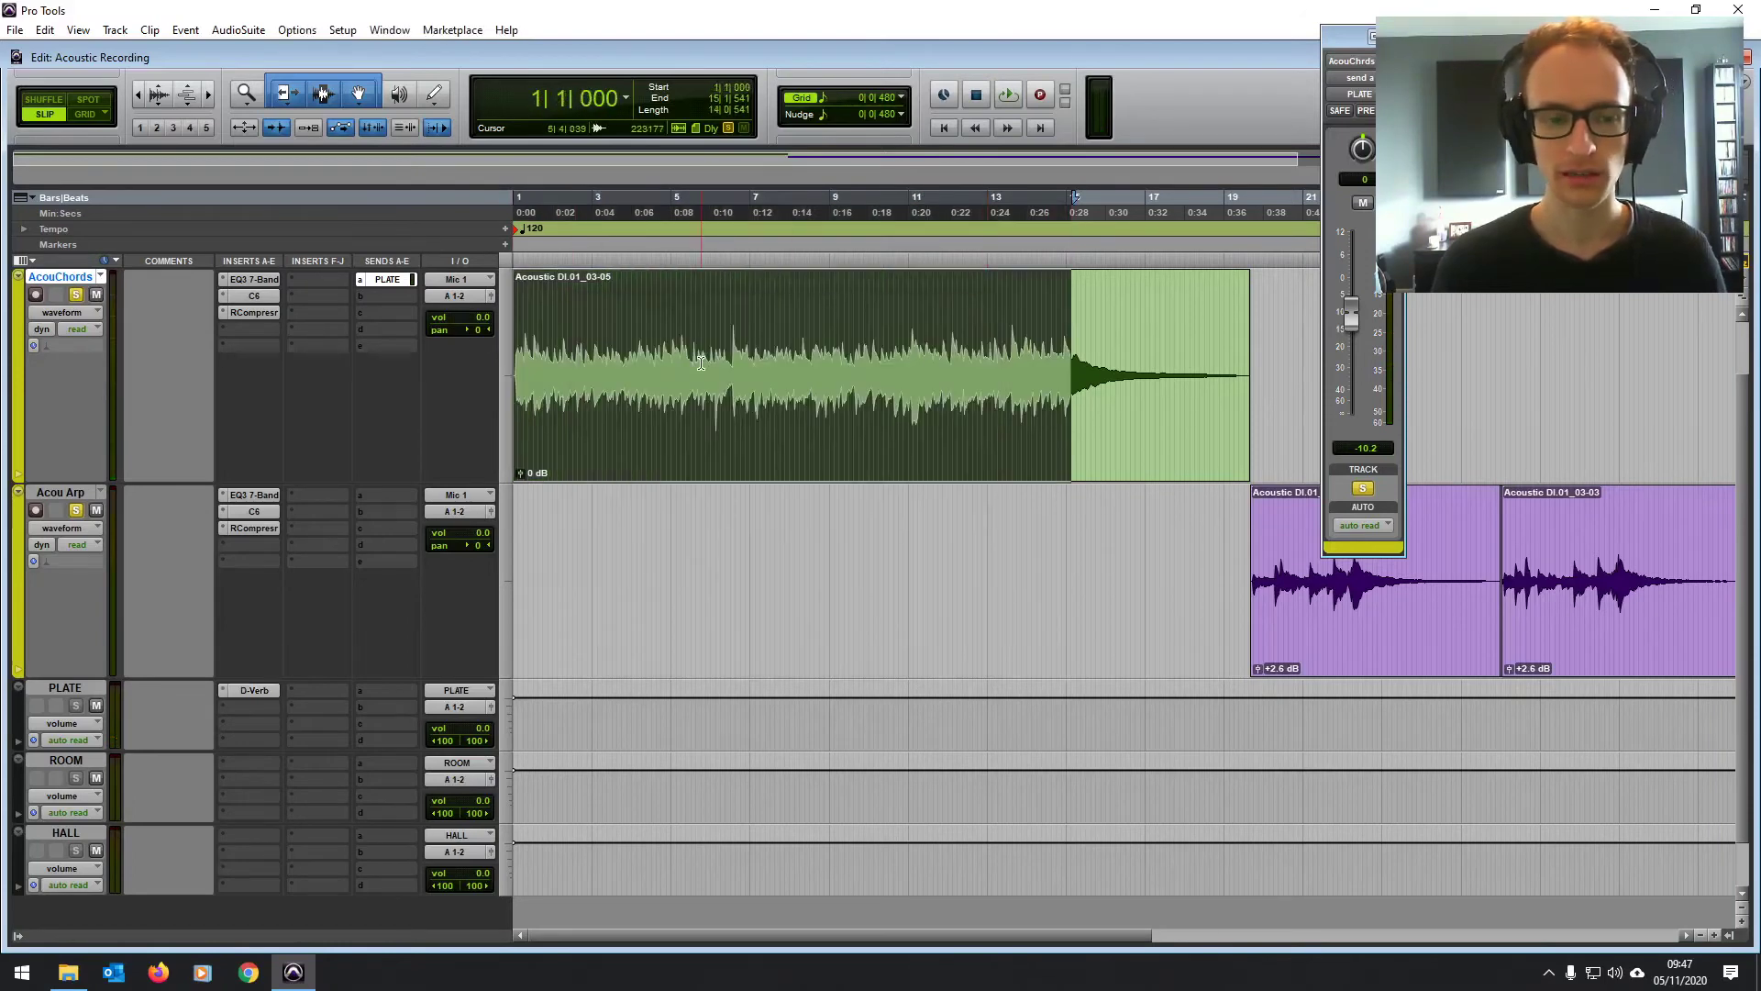
Step: Play the chords from bar 1, muting and unmuting the PLATE send to compare the sound with and without reverb
key(space)
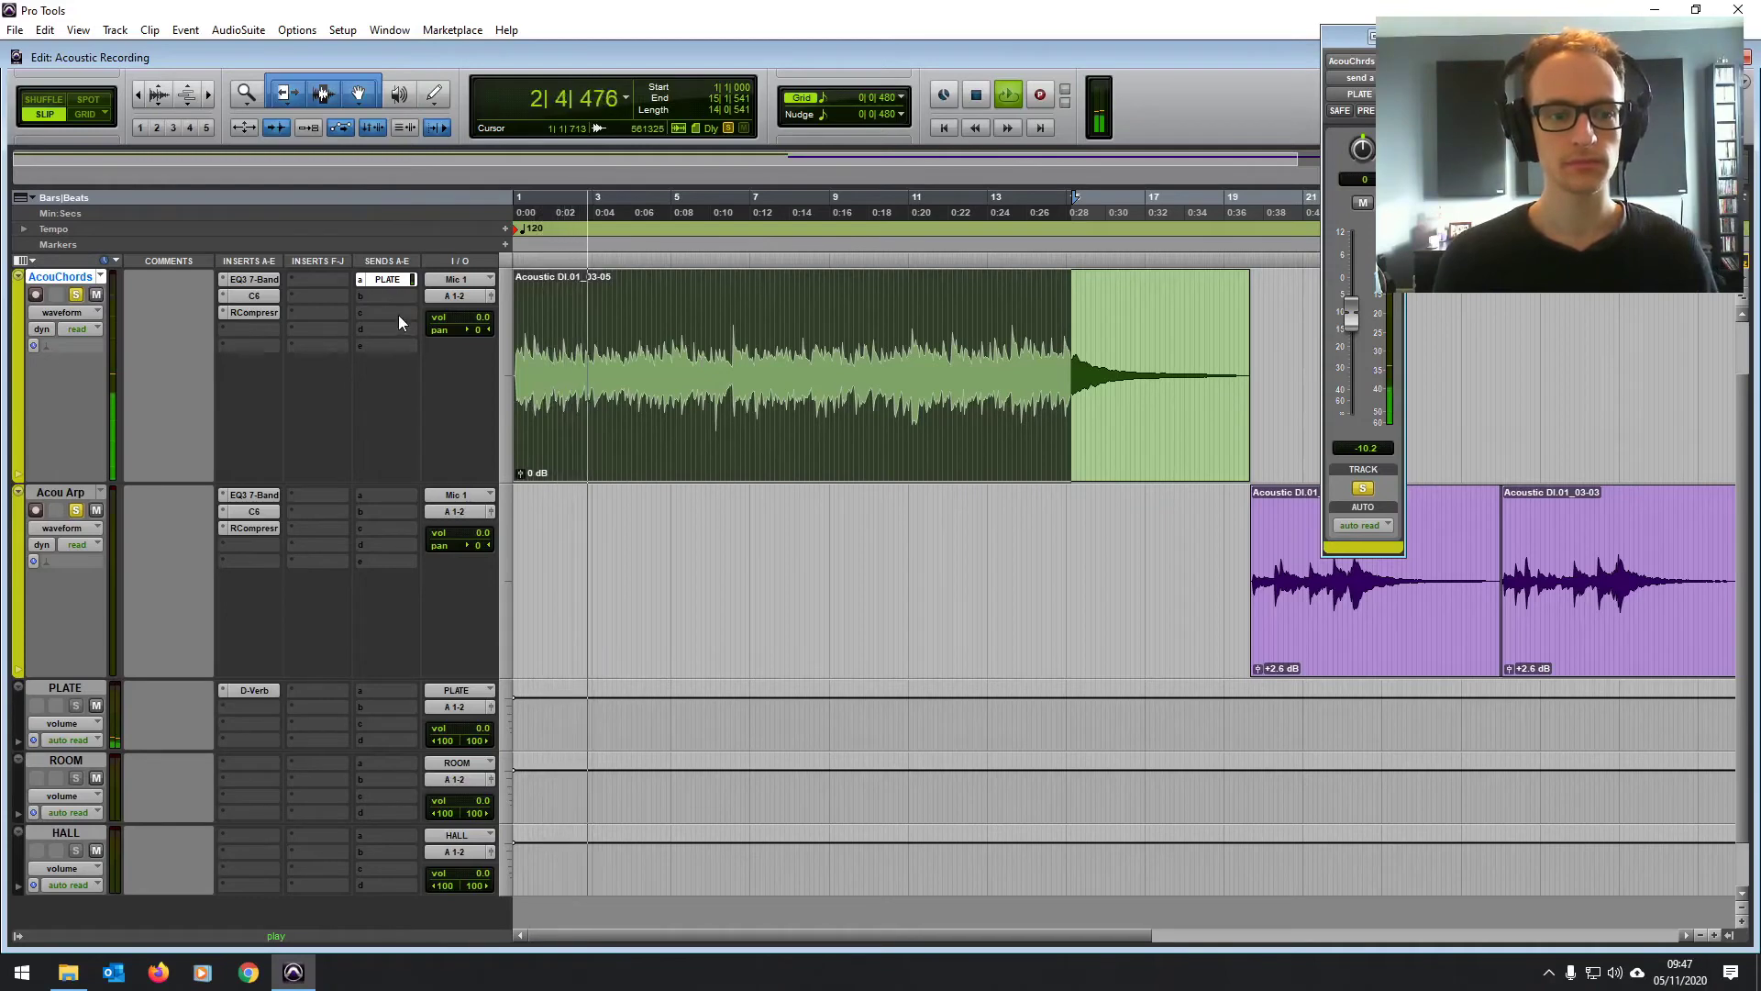
ctrl+super+click(394, 281)
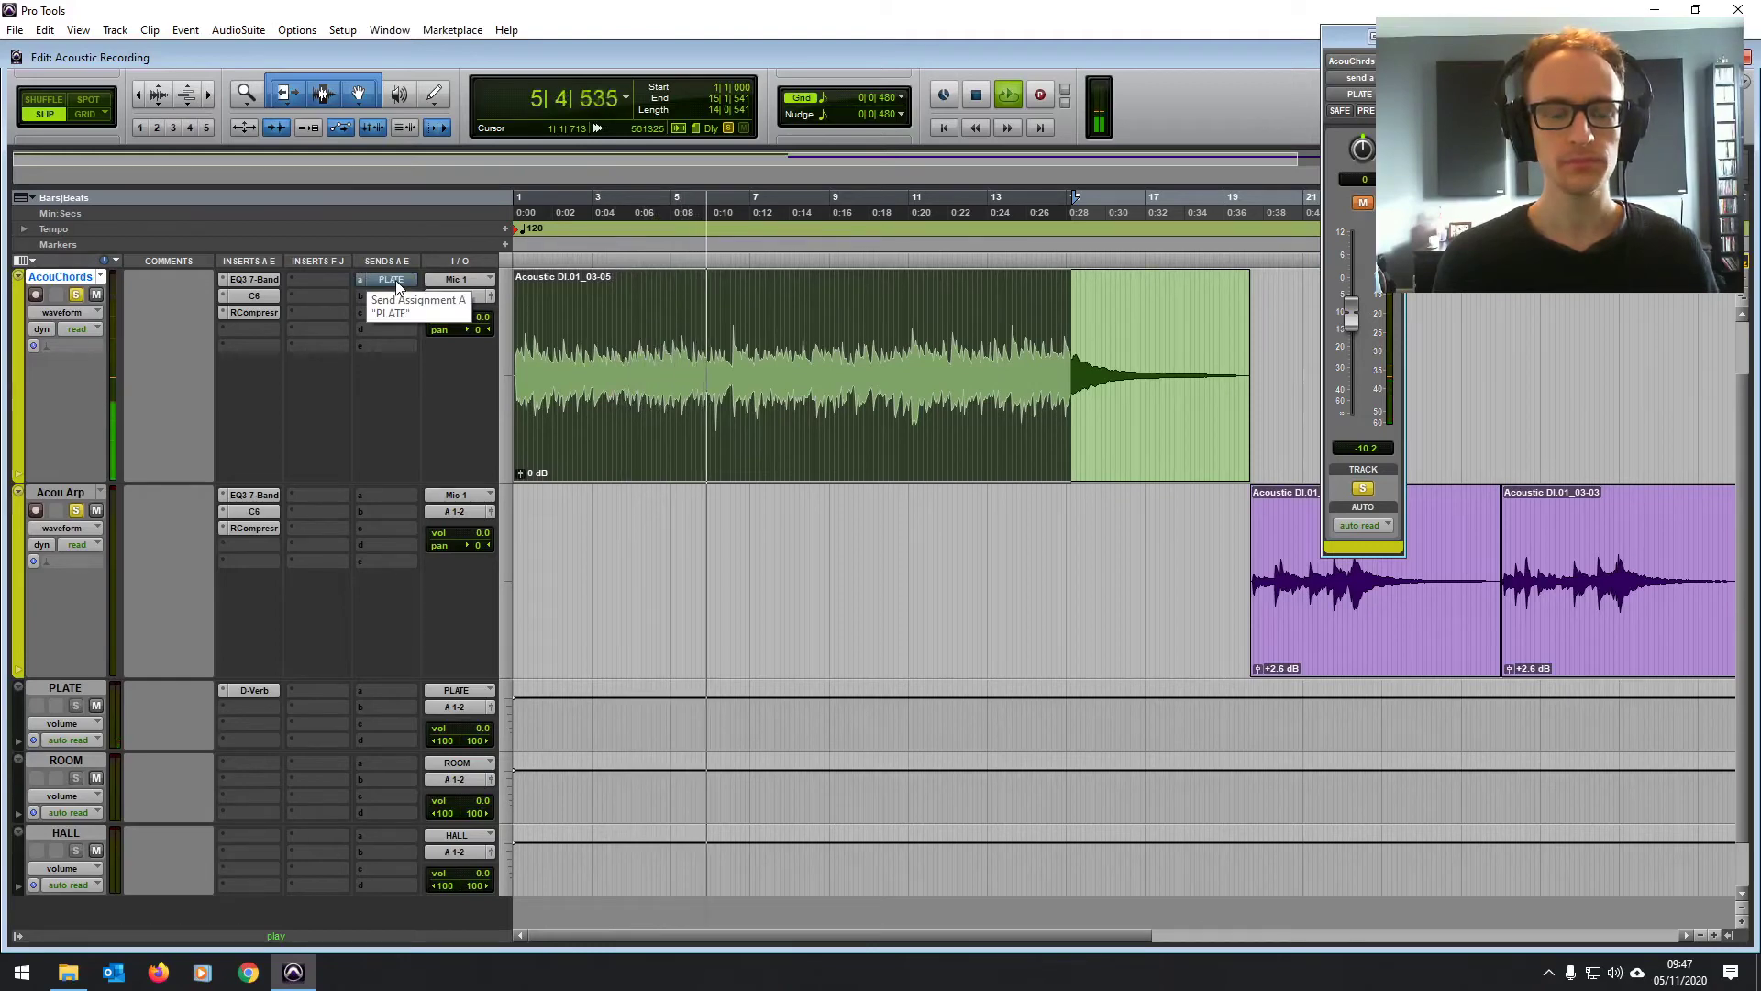
ctrl+super+click(395, 280)
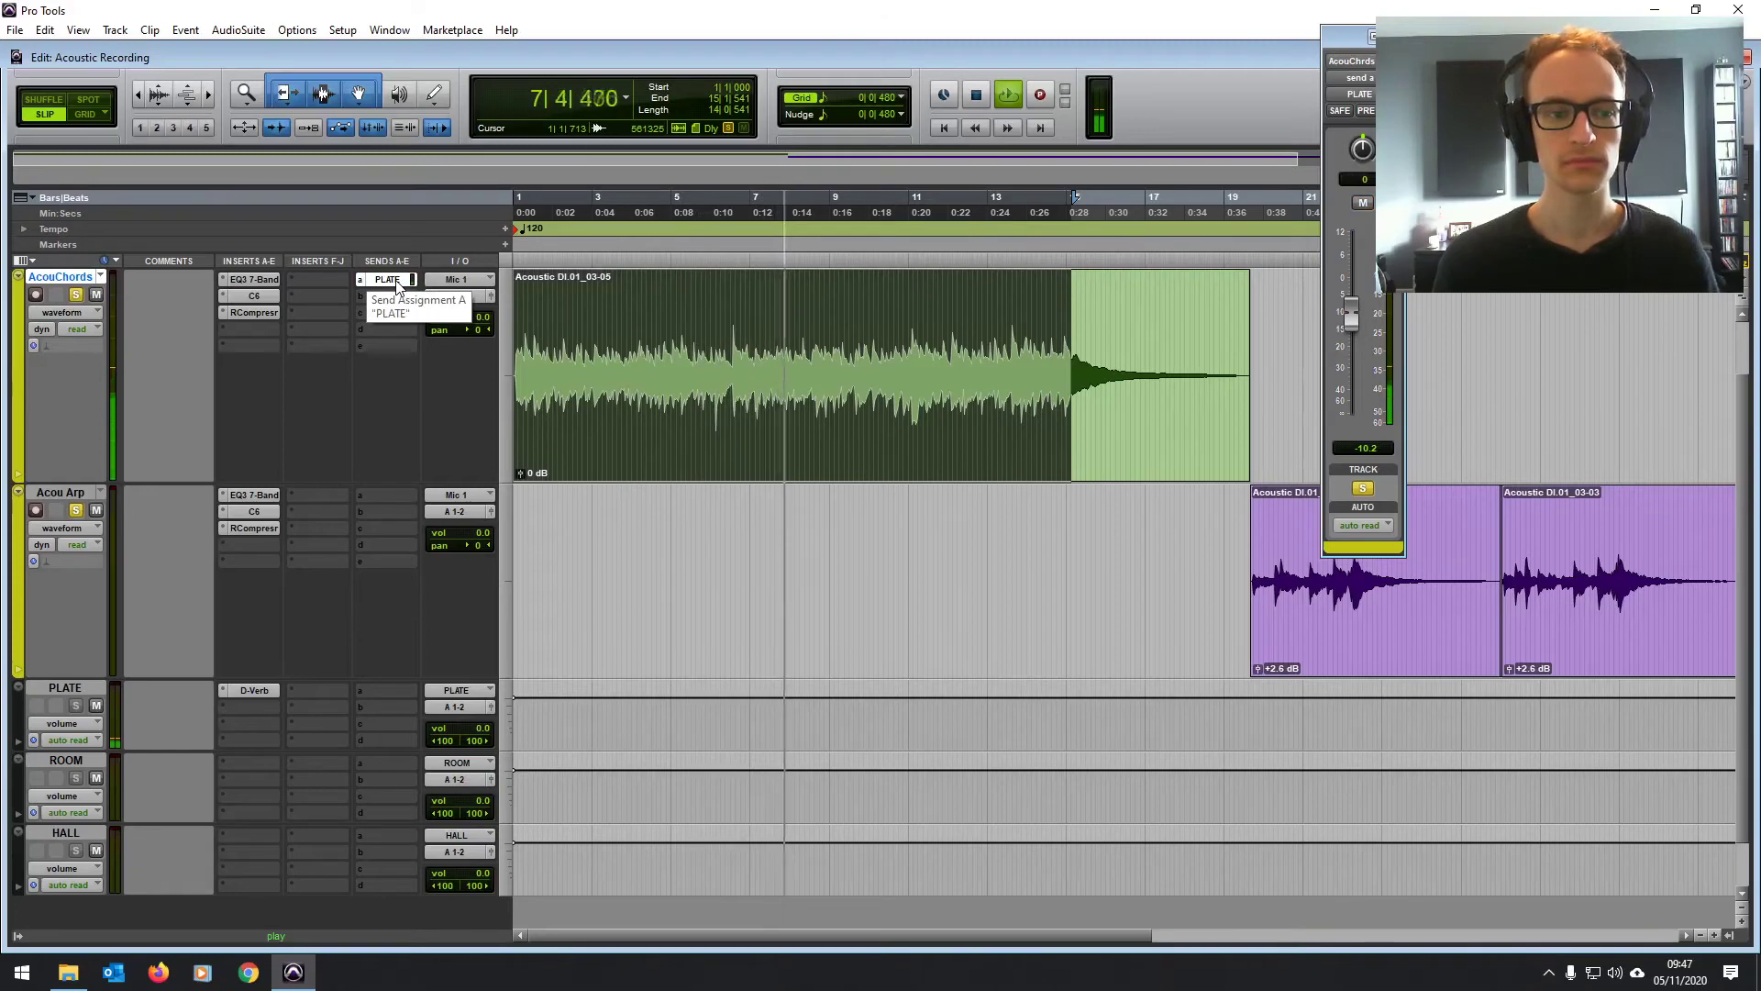
Step: Stop playback, open the ROOM track's H-Reverb and move its window higher over the edit area
key(space)
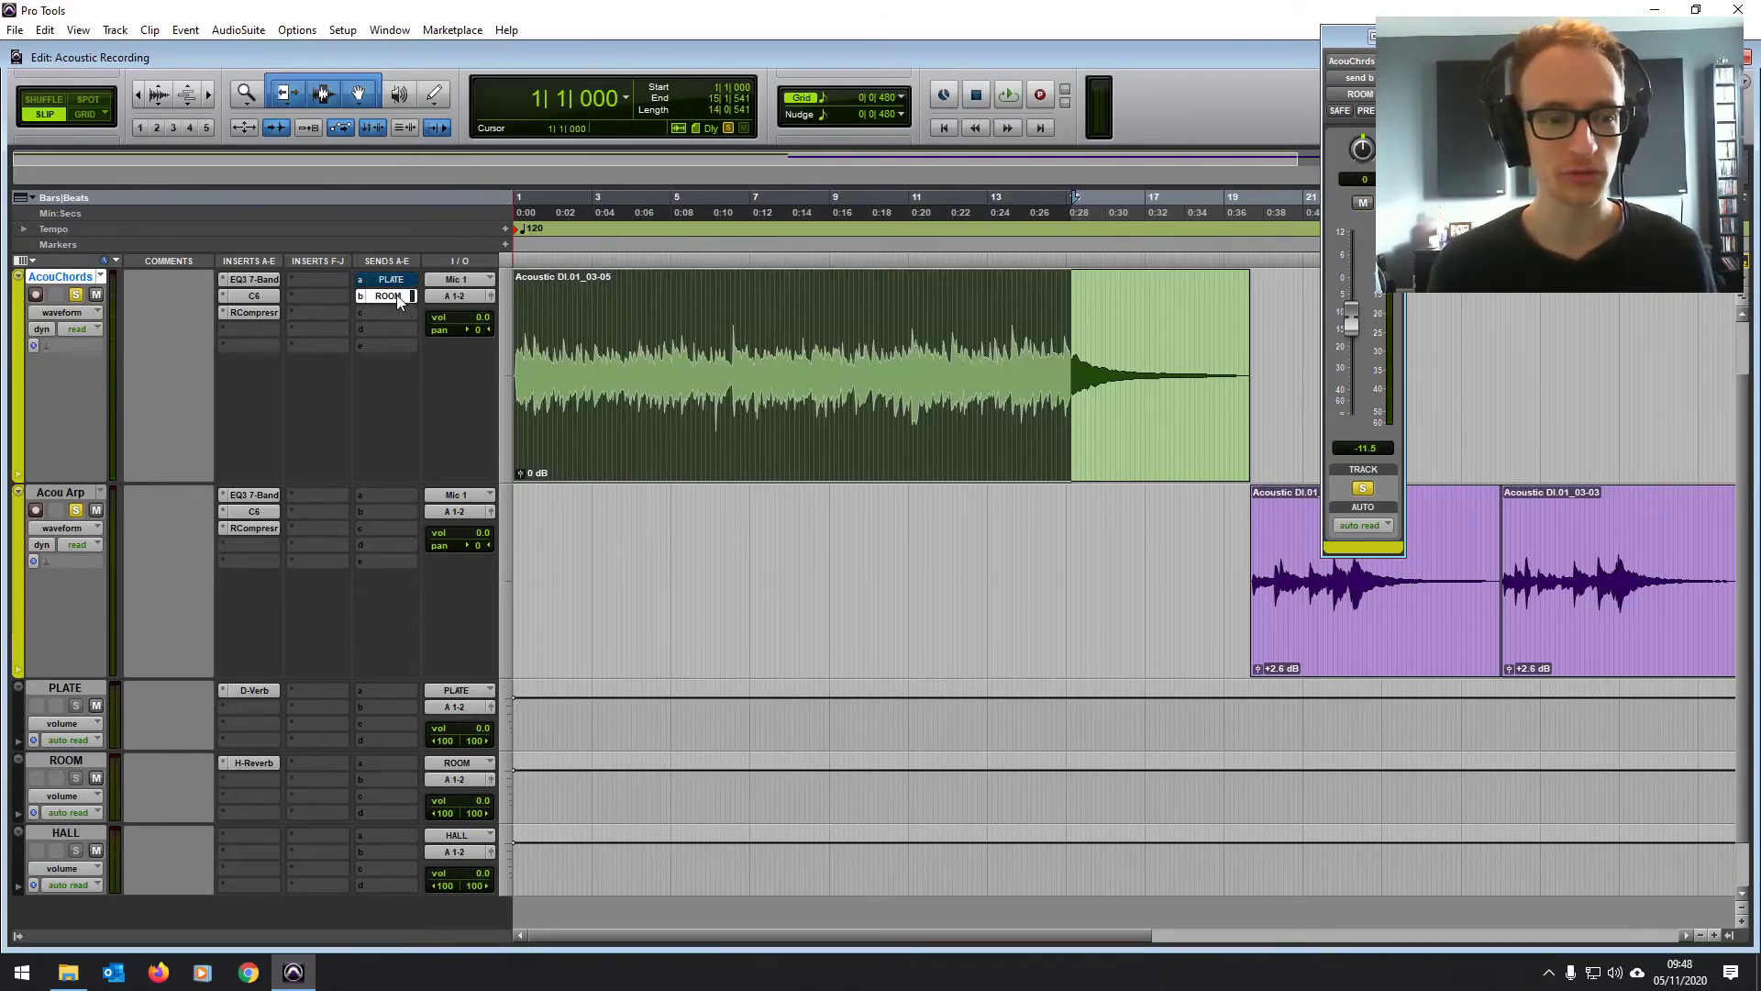
click(255, 765)
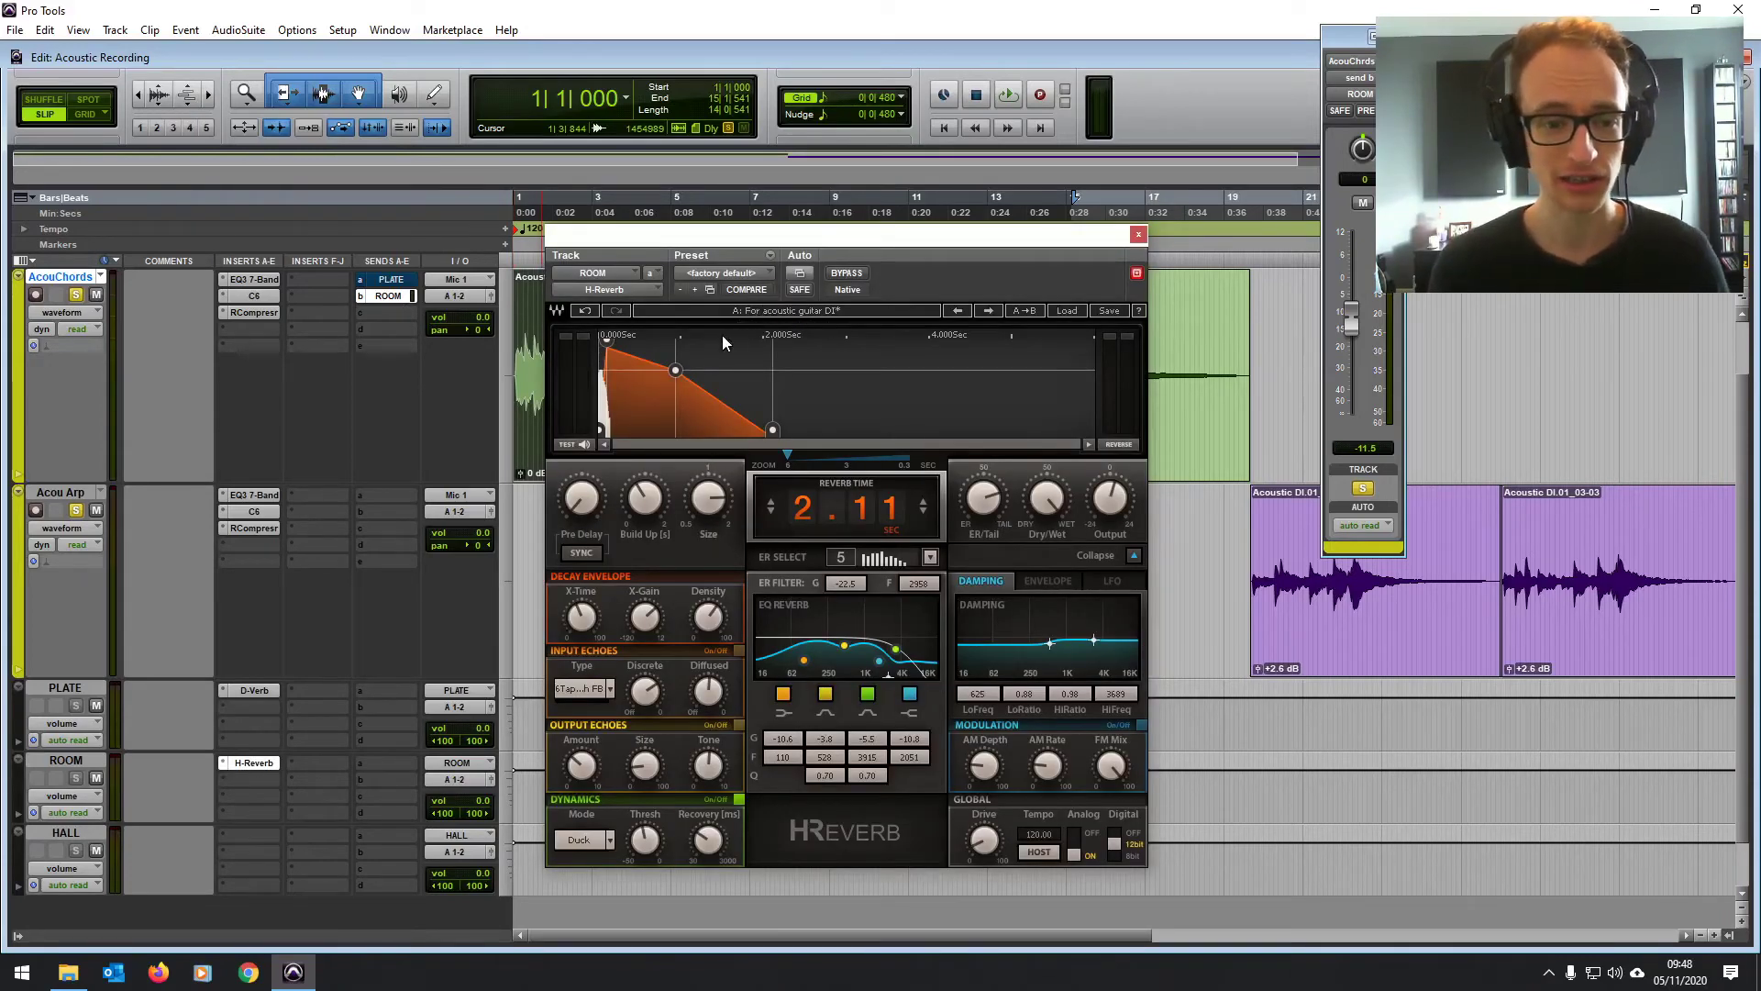
mouse_move(879, 243)
mouse_down()
mouse_move(896, 227)
mouse_move(872, 272)
mouse_up()
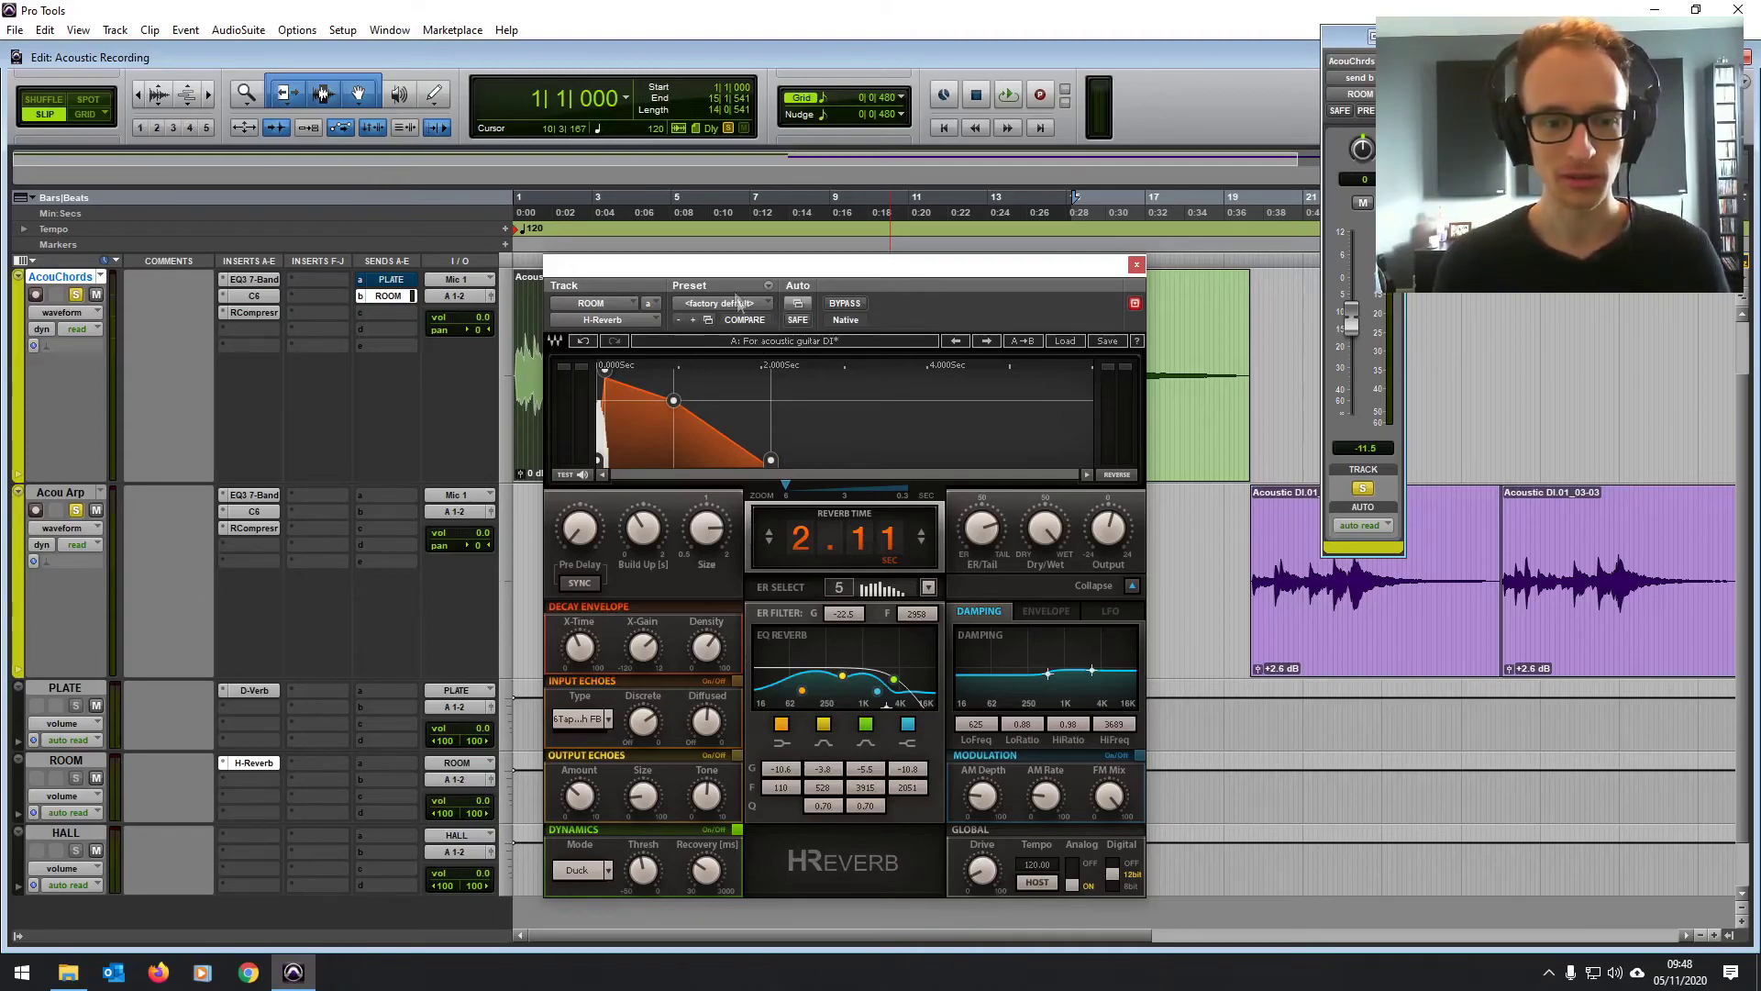
drag(738, 301, 710, 185)
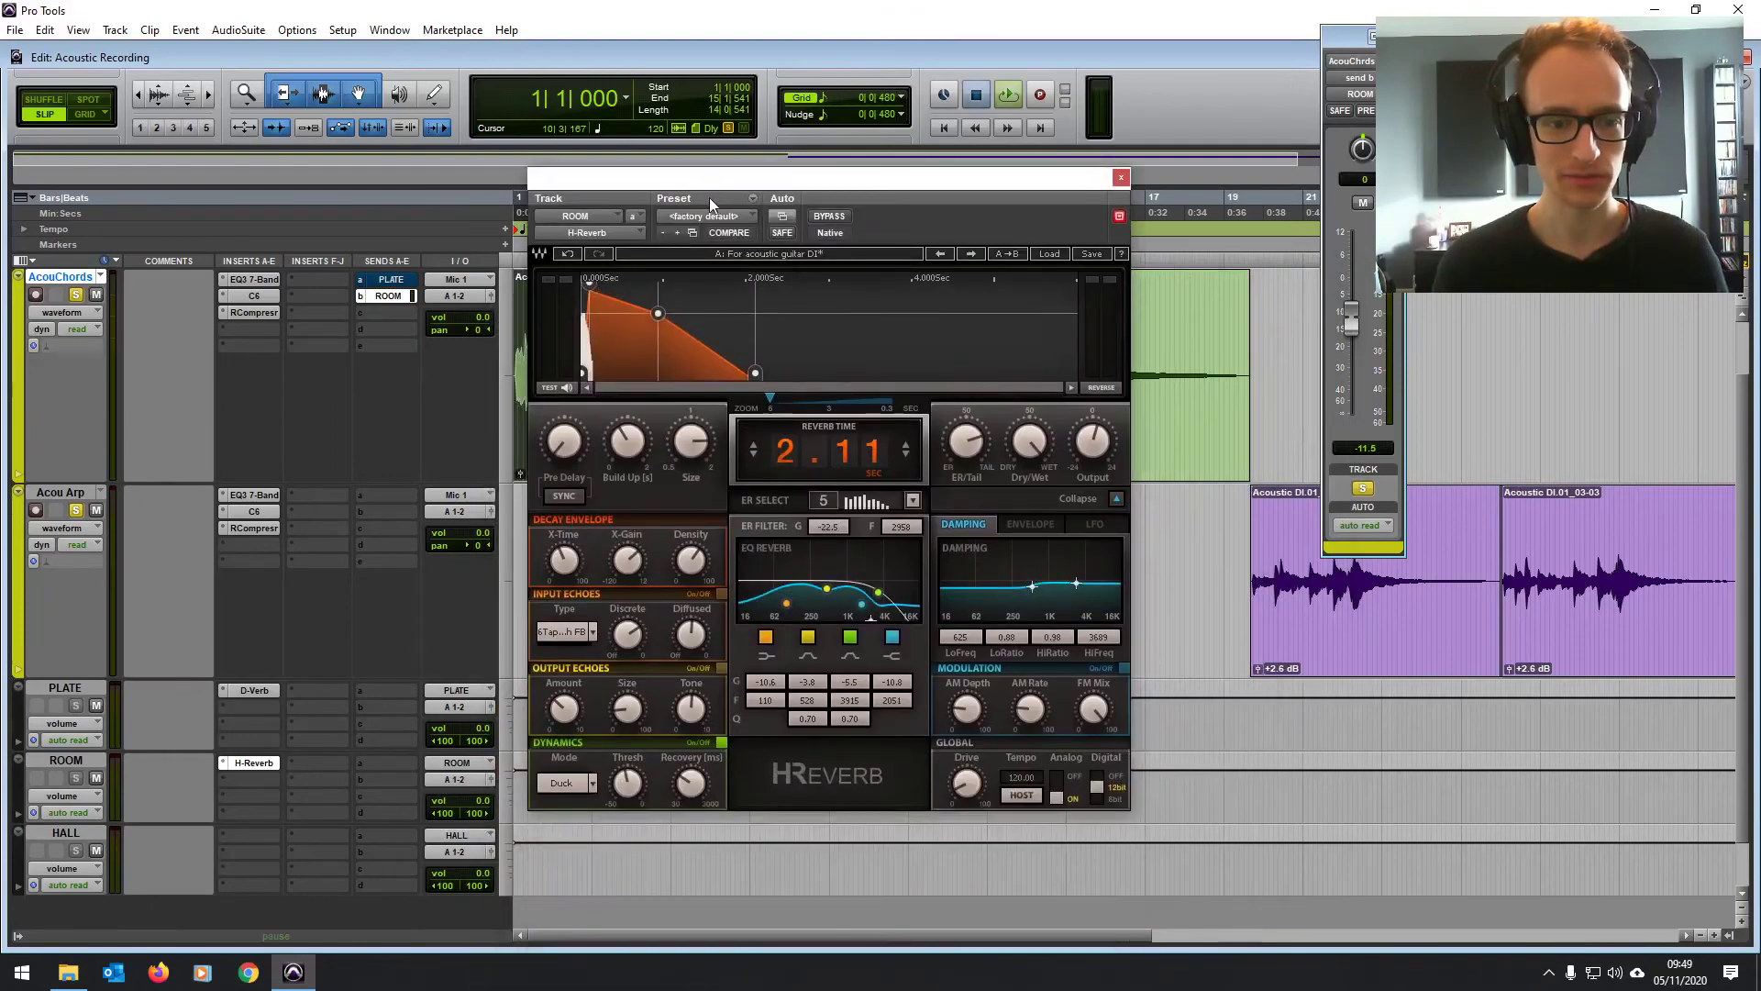
Step: Play the chords while setting the ROOM H-Reverb to 0.012 build-up, 1.99 s reverb time and early reflection pattern 2
key(space)
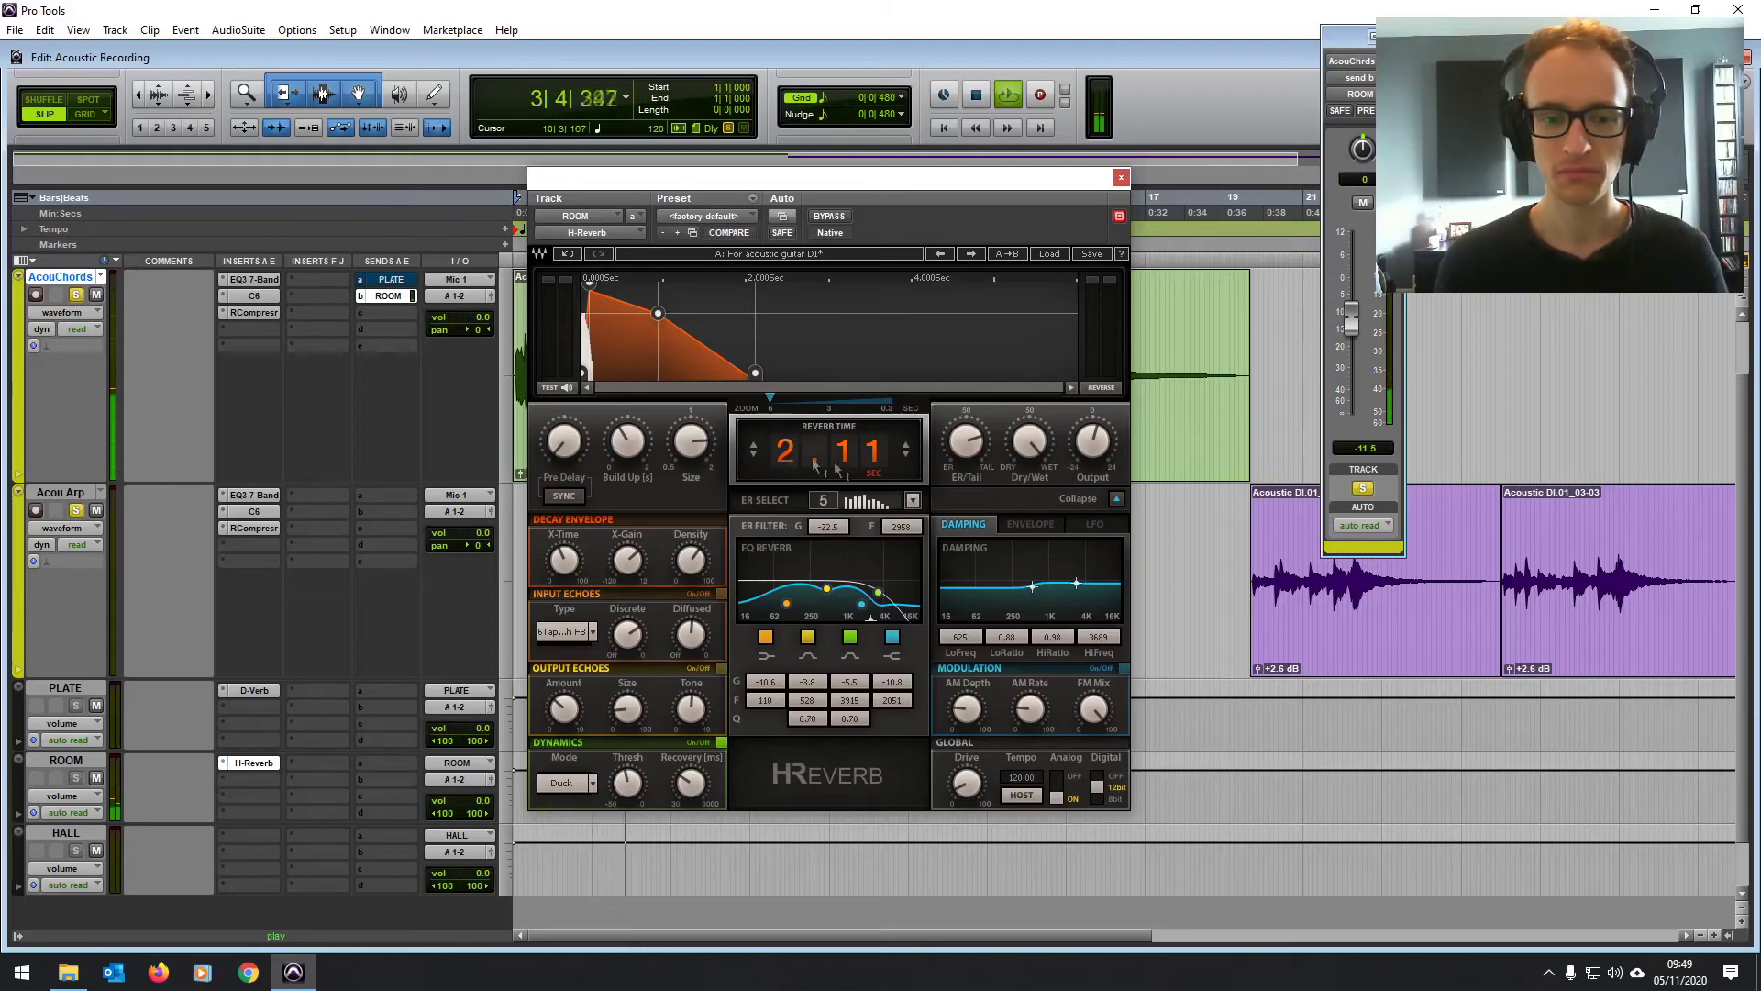
drag(627, 441, 627, 454)
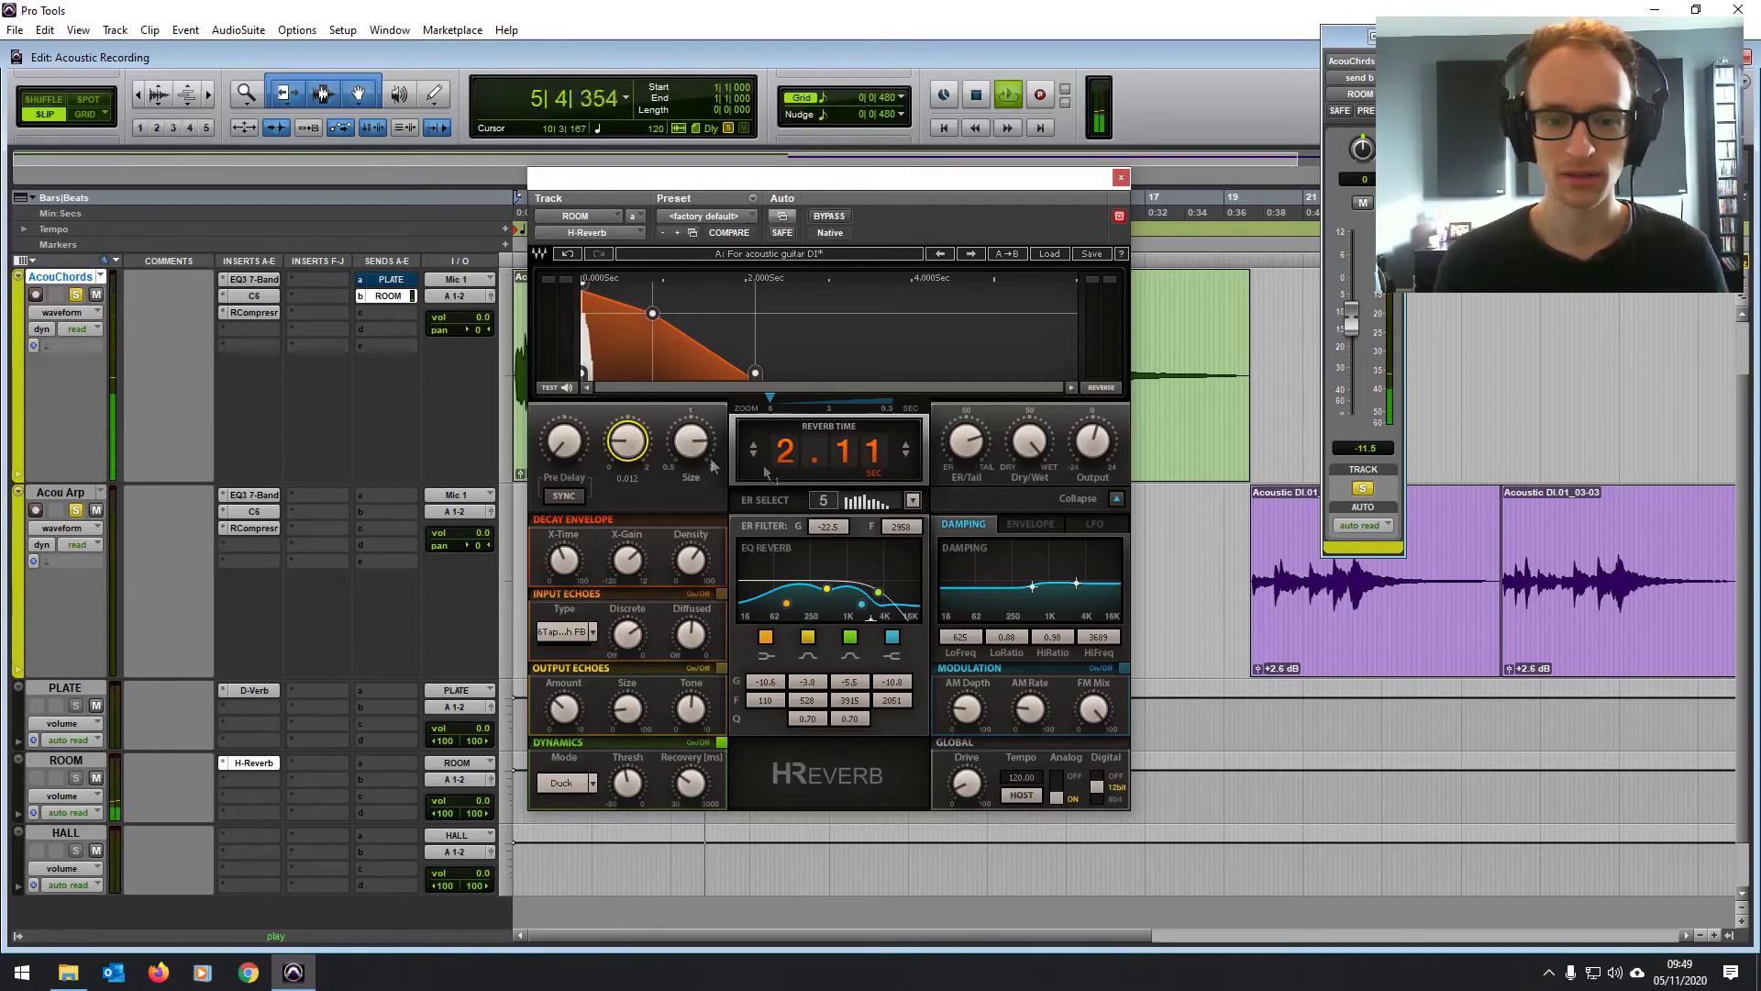
drag(767, 471, 767, 486)
click(913, 500)
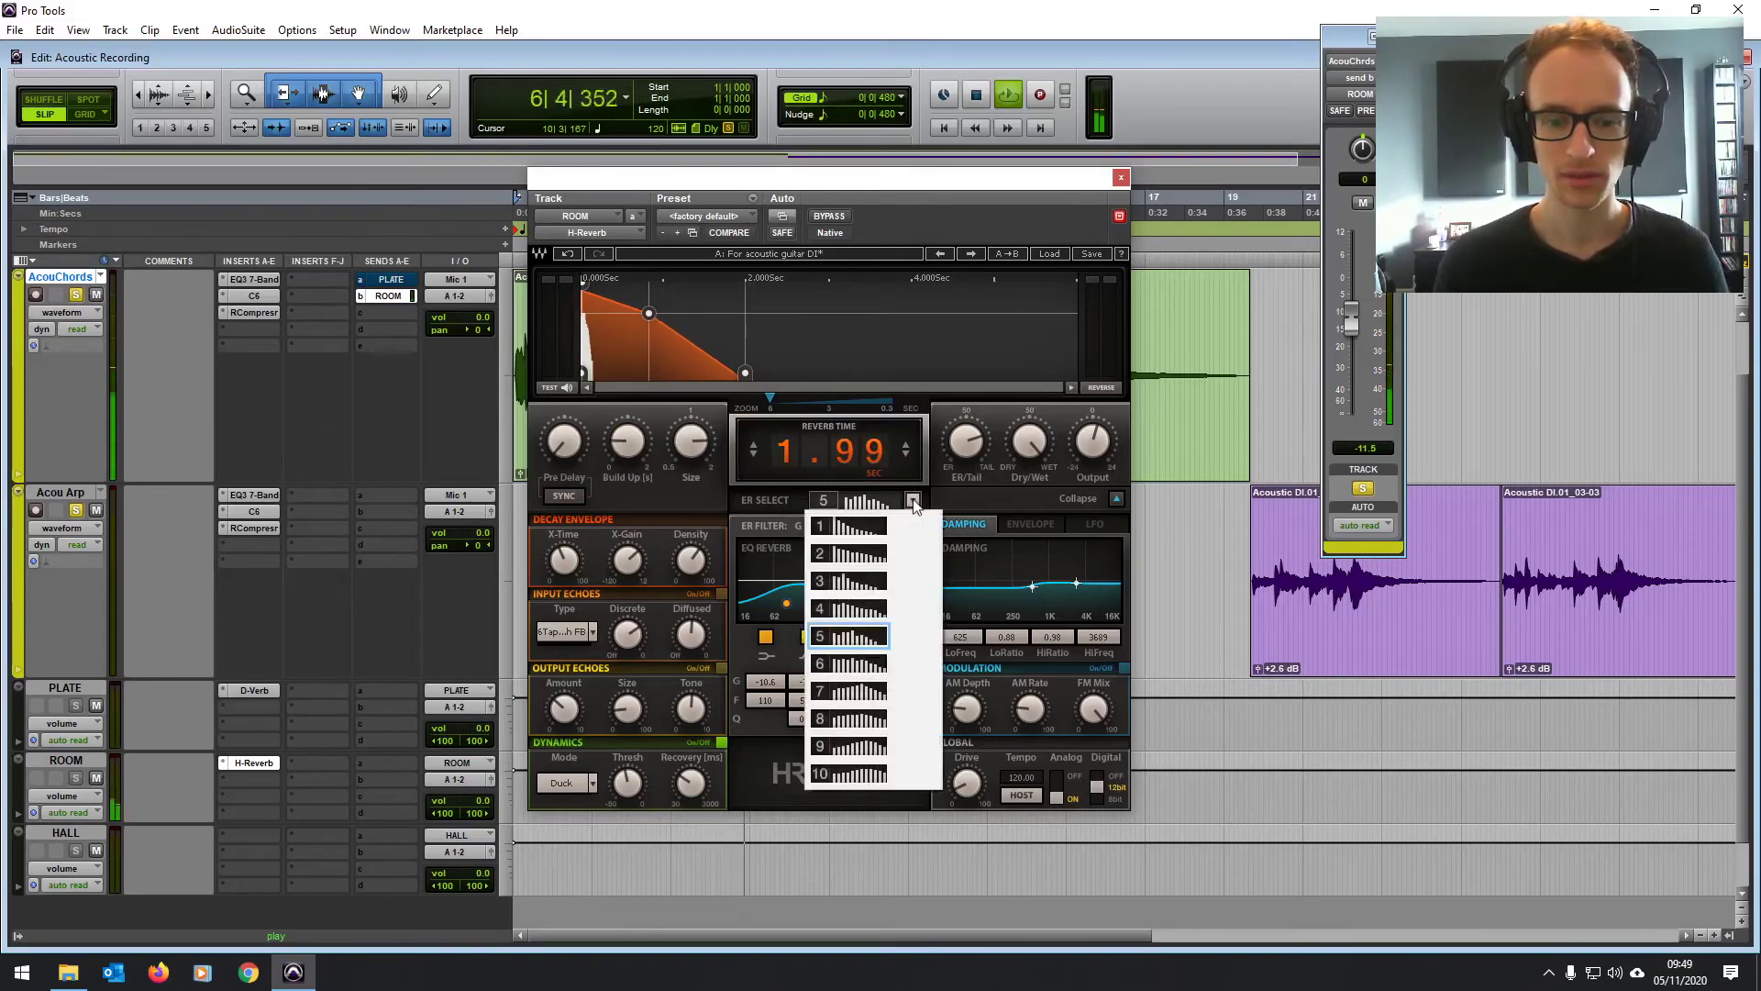
click(907, 558)
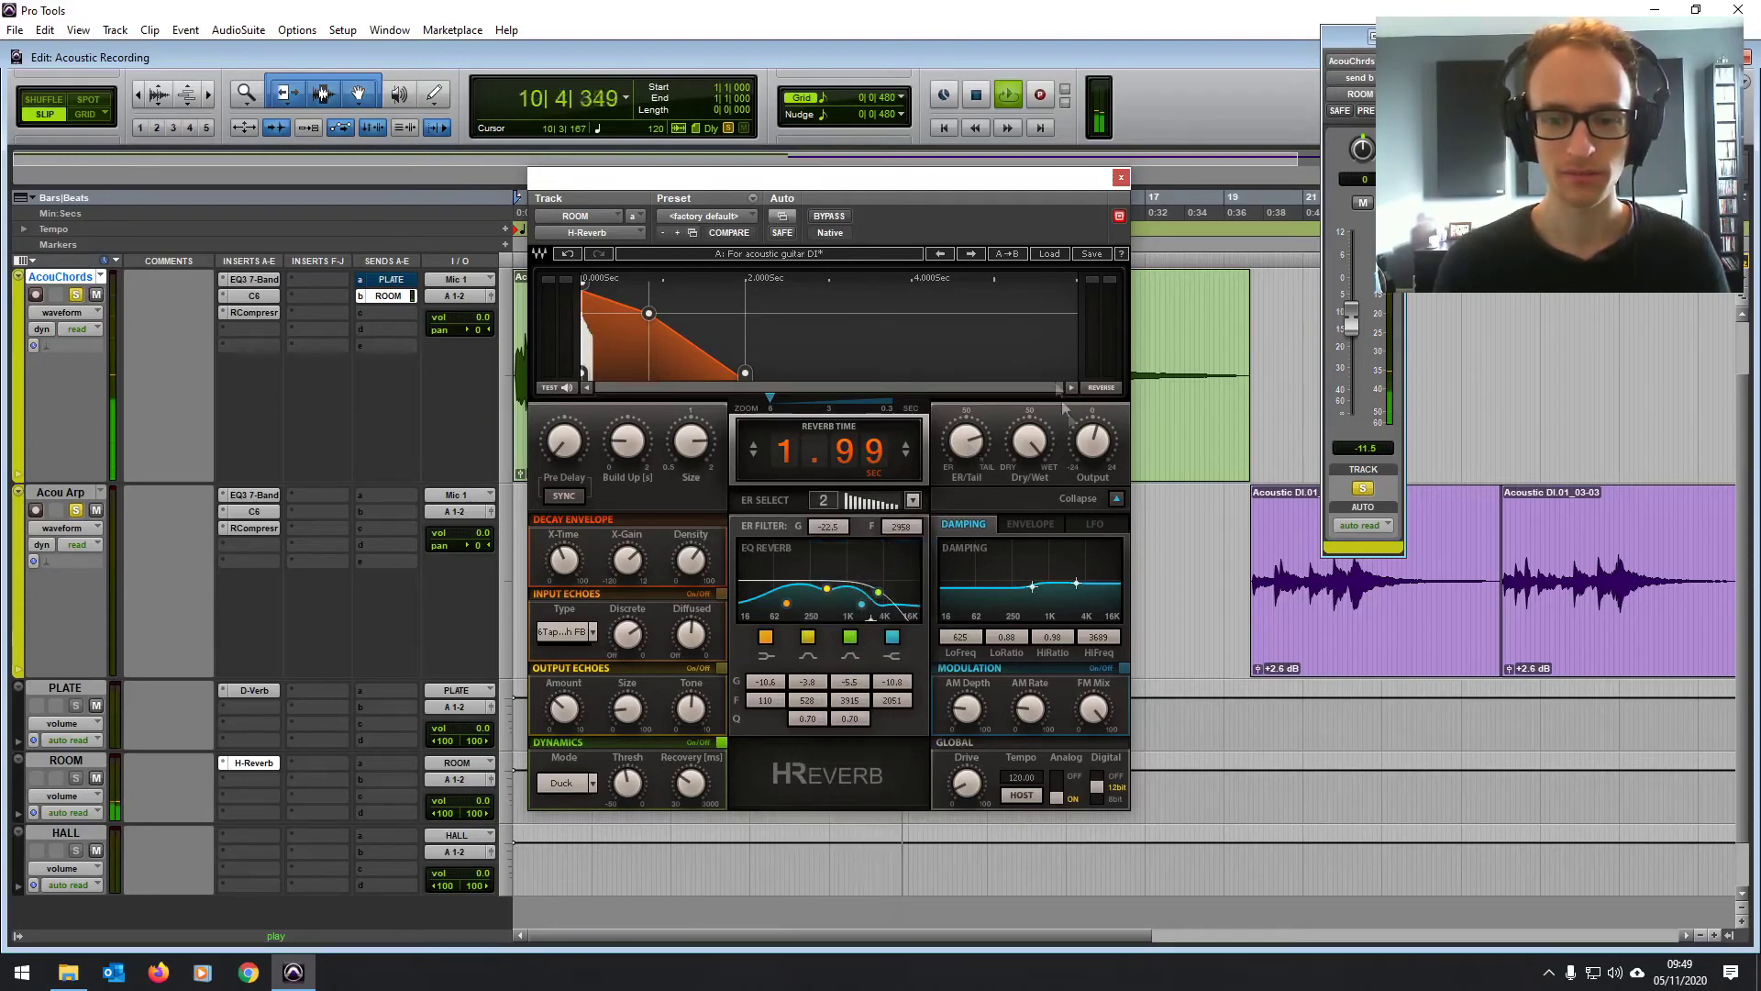
Step: Raise the AcouChords send to ROOM to -10.5 dB, close H-Reverb, stop playback and return to the session start
mouse_move(1351, 316)
mouse_down()
mouse_move(1347, 286)
mouse_move(1346, 314)
mouse_up()
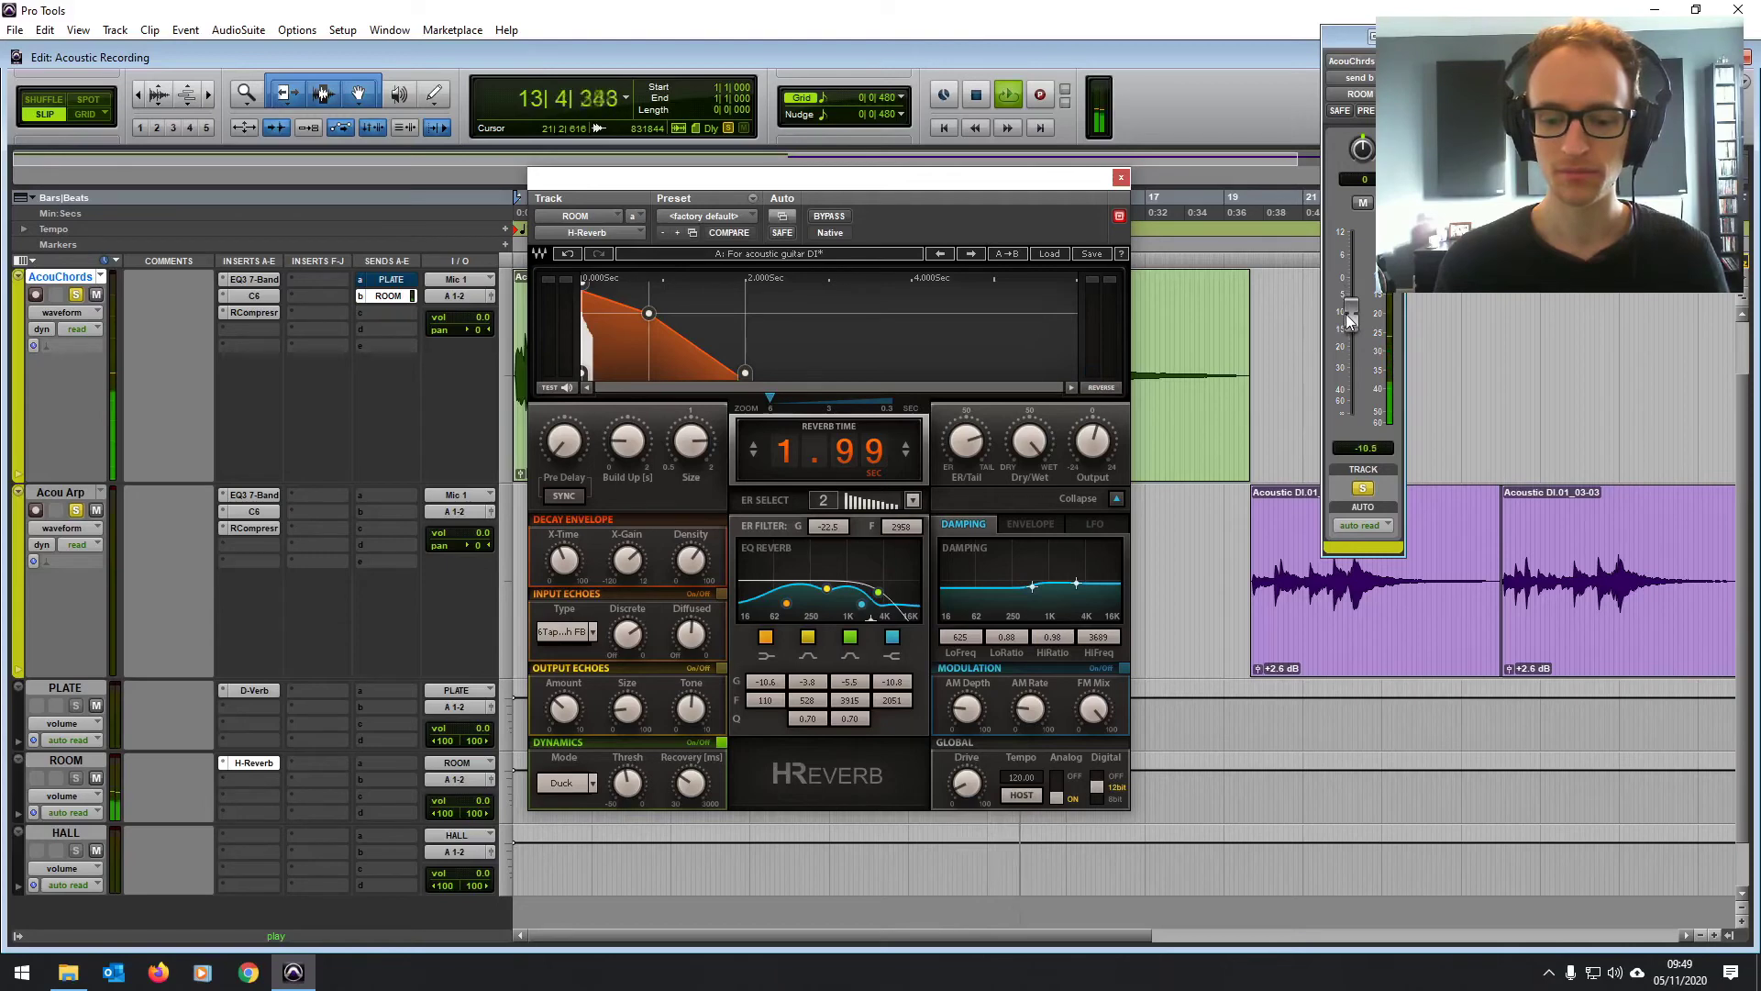
click(1120, 180)
key(space)
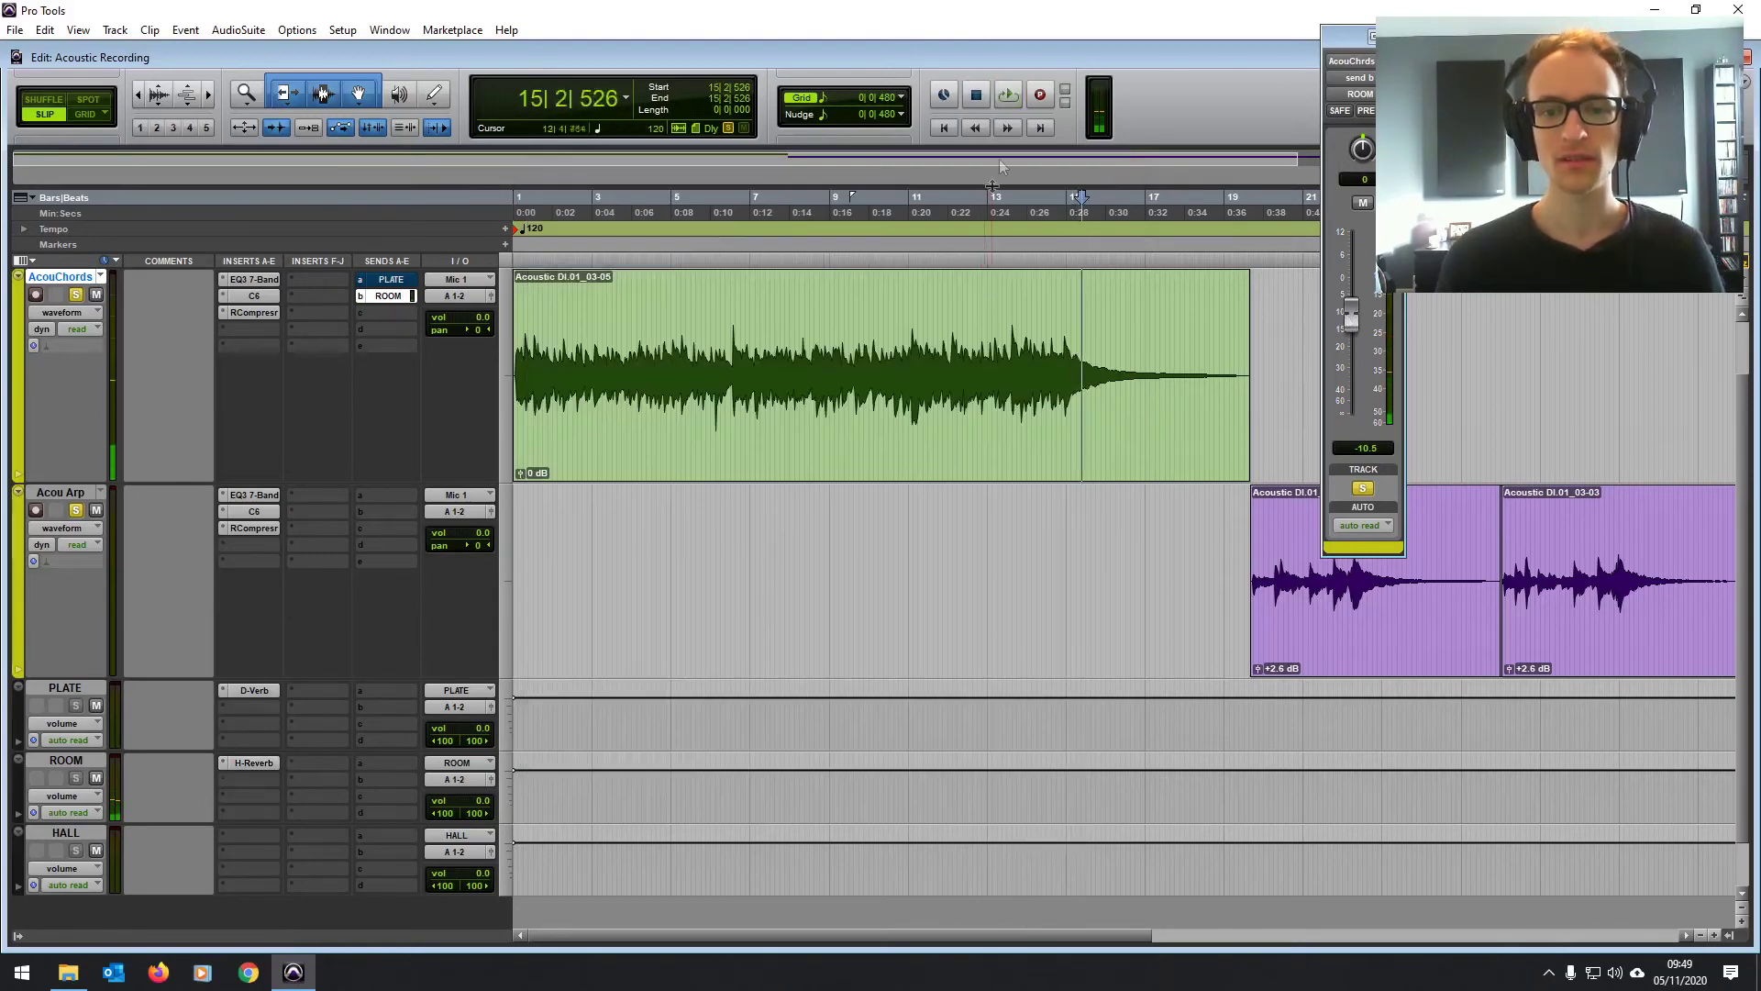
click(941, 134)
click(754, 350)
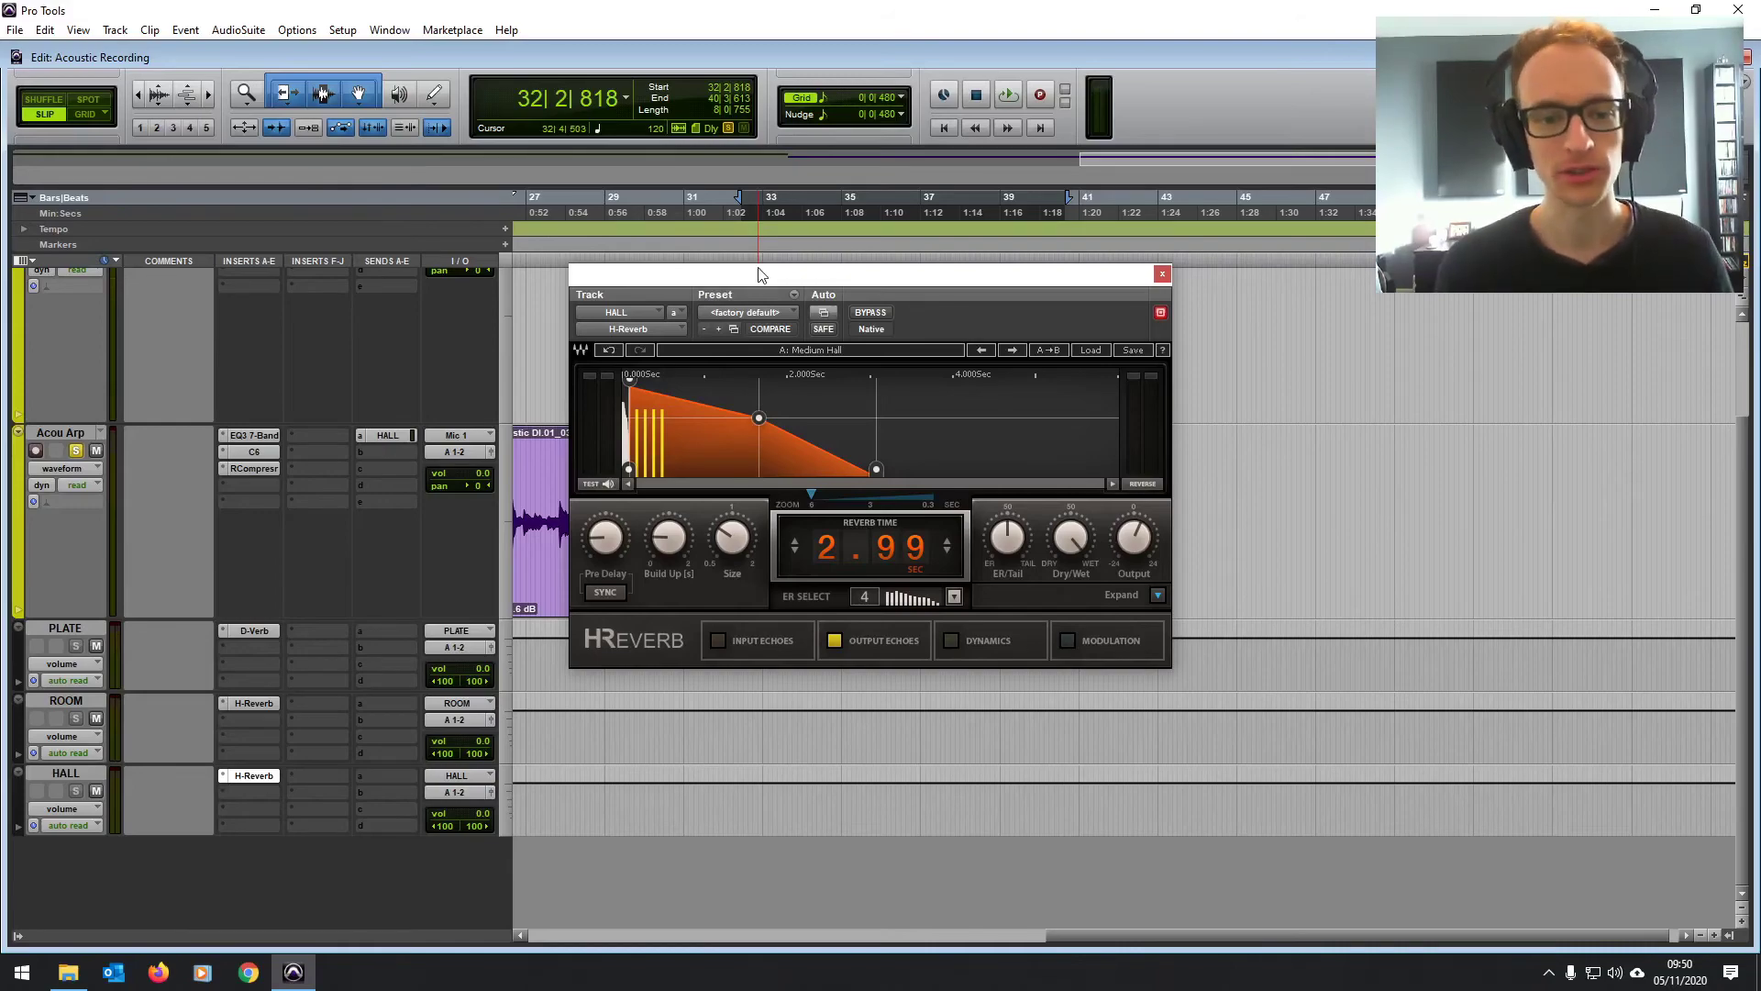
Step: Play the last arpeggio clip, set its clip gain to +4.4 dB and raise the Acou Arp send to HALL to -2.5 dB
drag(758, 274, 1306, 249)
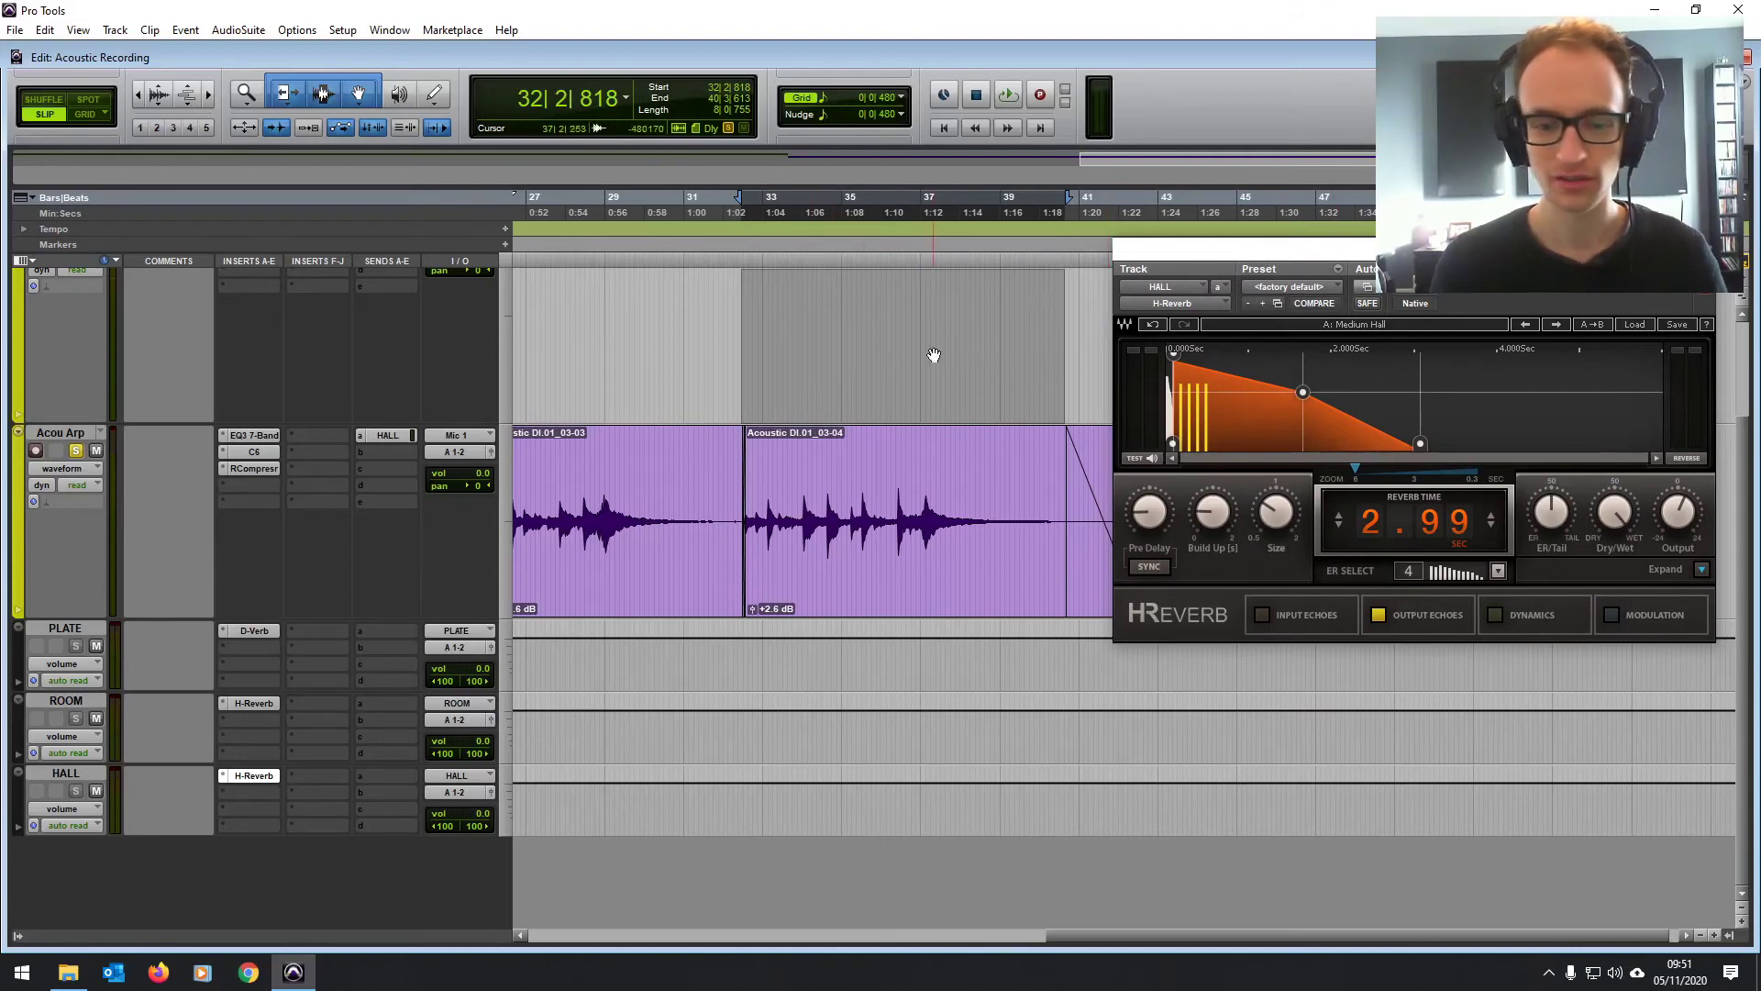
key(space)
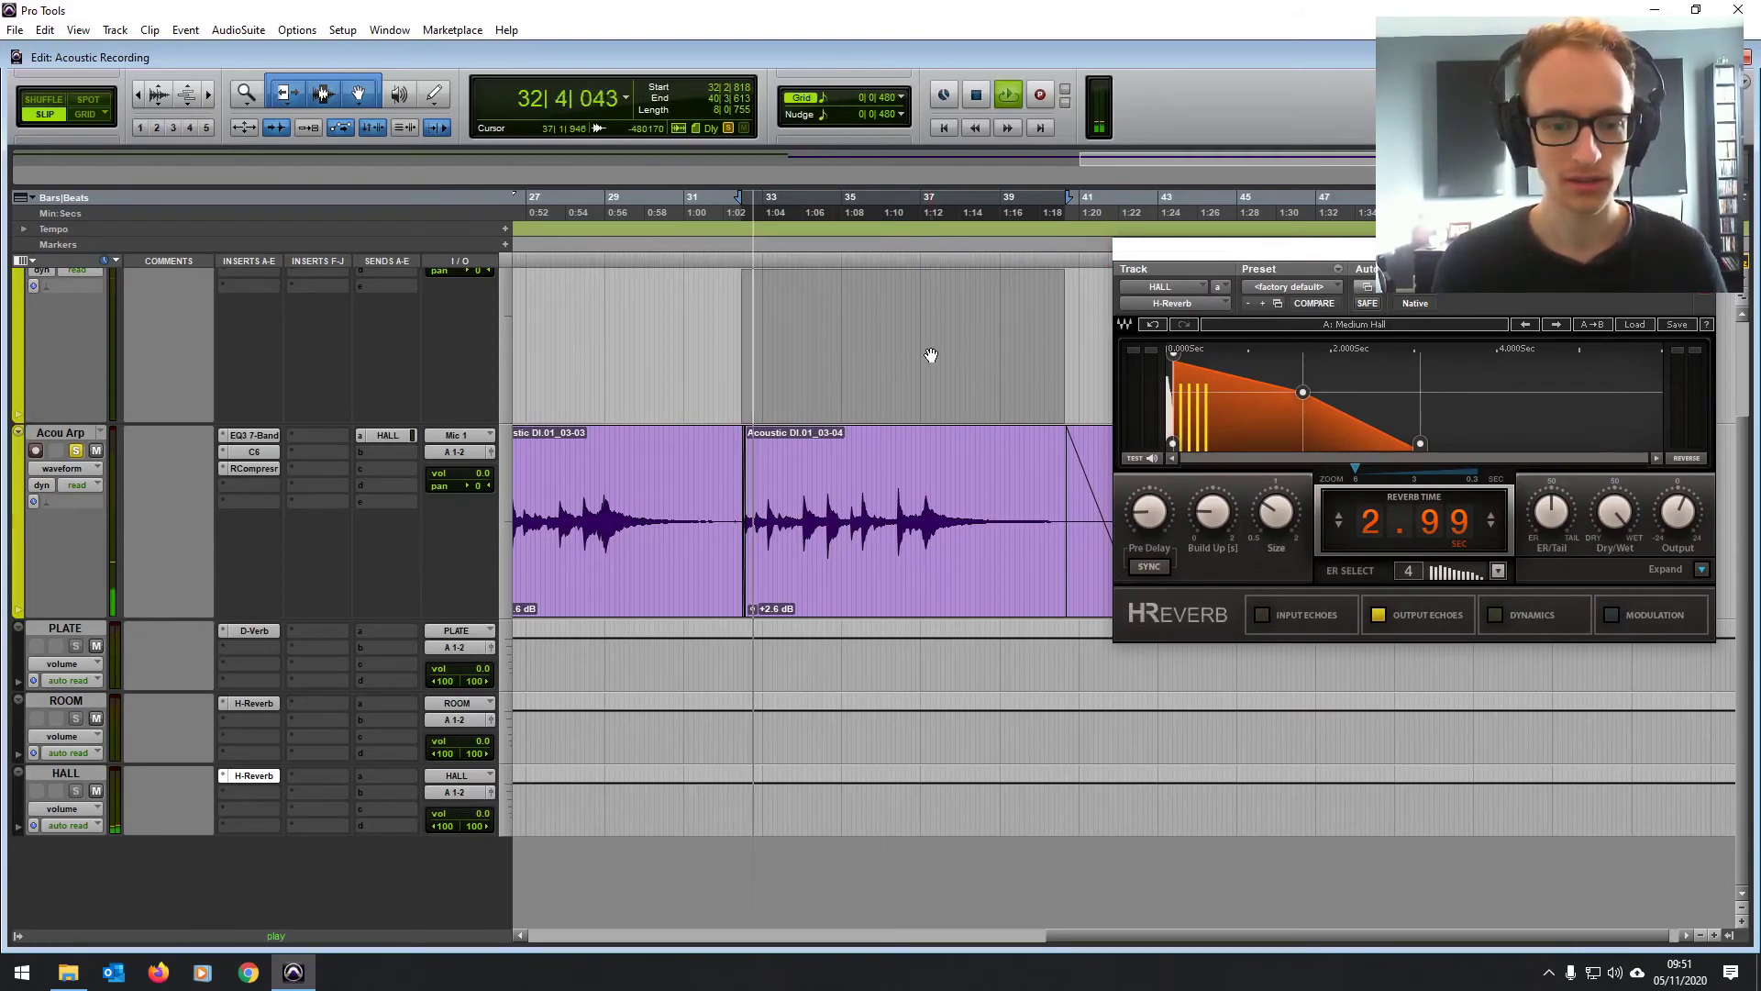
drag(750, 608, 717, 597)
click(388, 434)
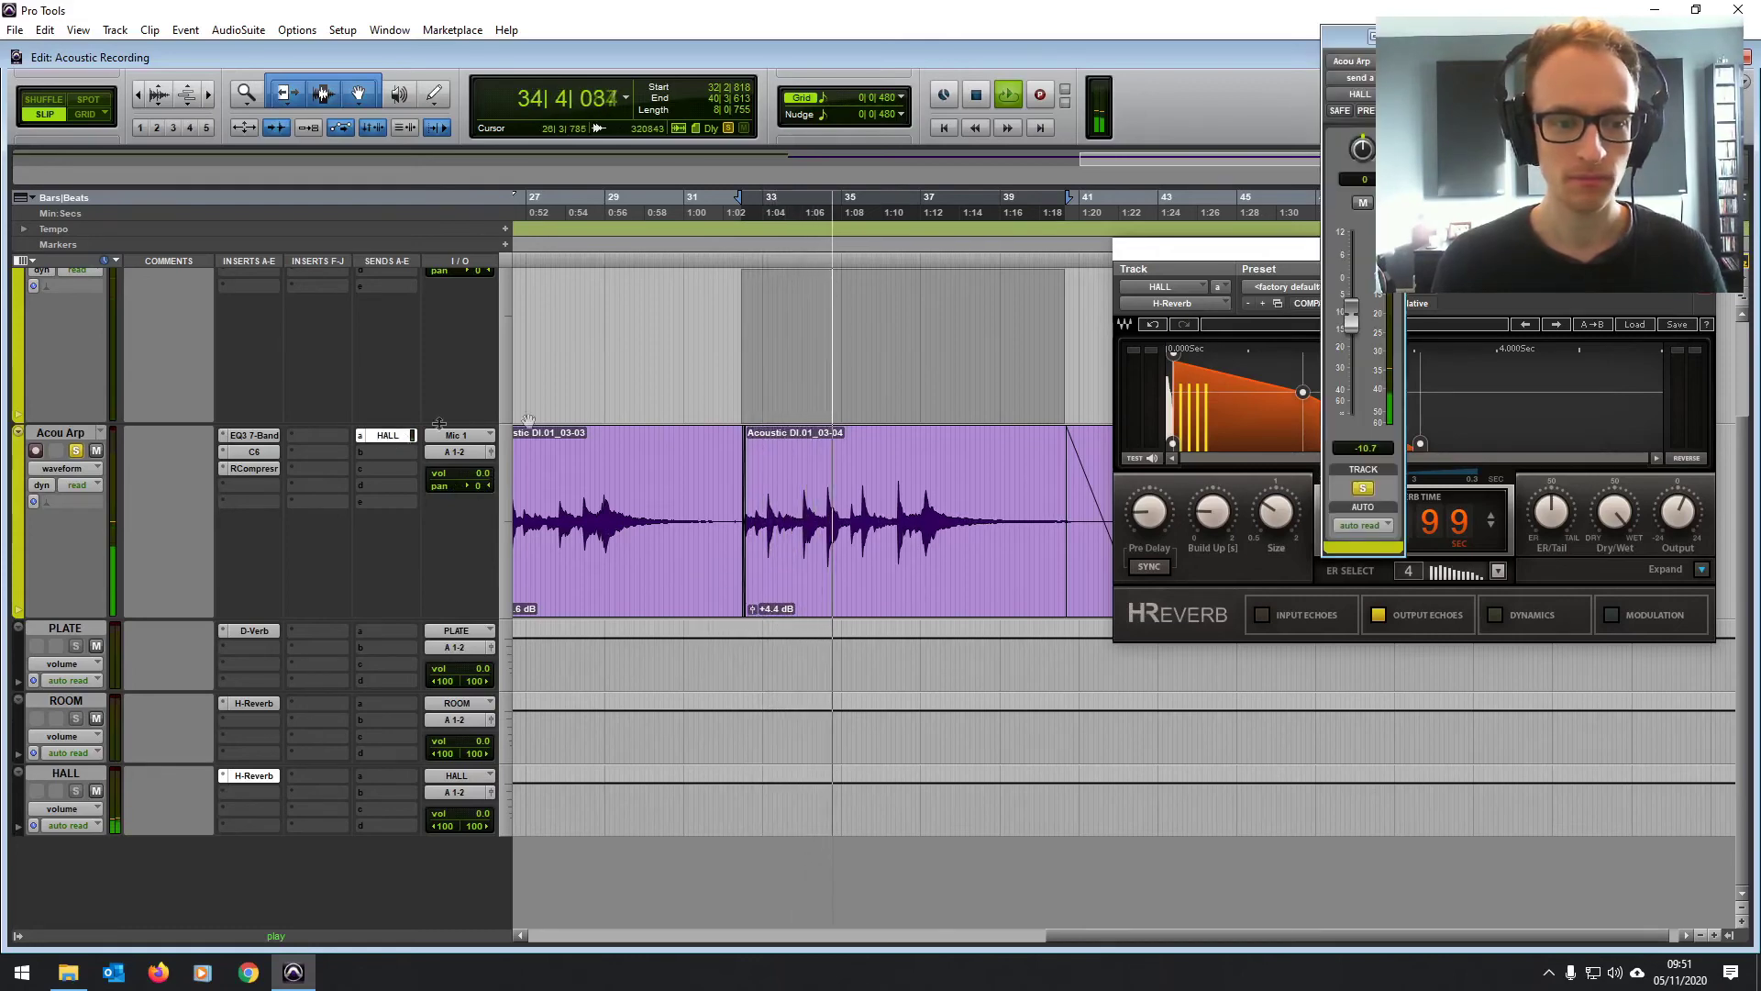
mouse_move(1351, 317)
mouse_down()
mouse_move(1356, 279)
mouse_move(1358, 296)
mouse_up()
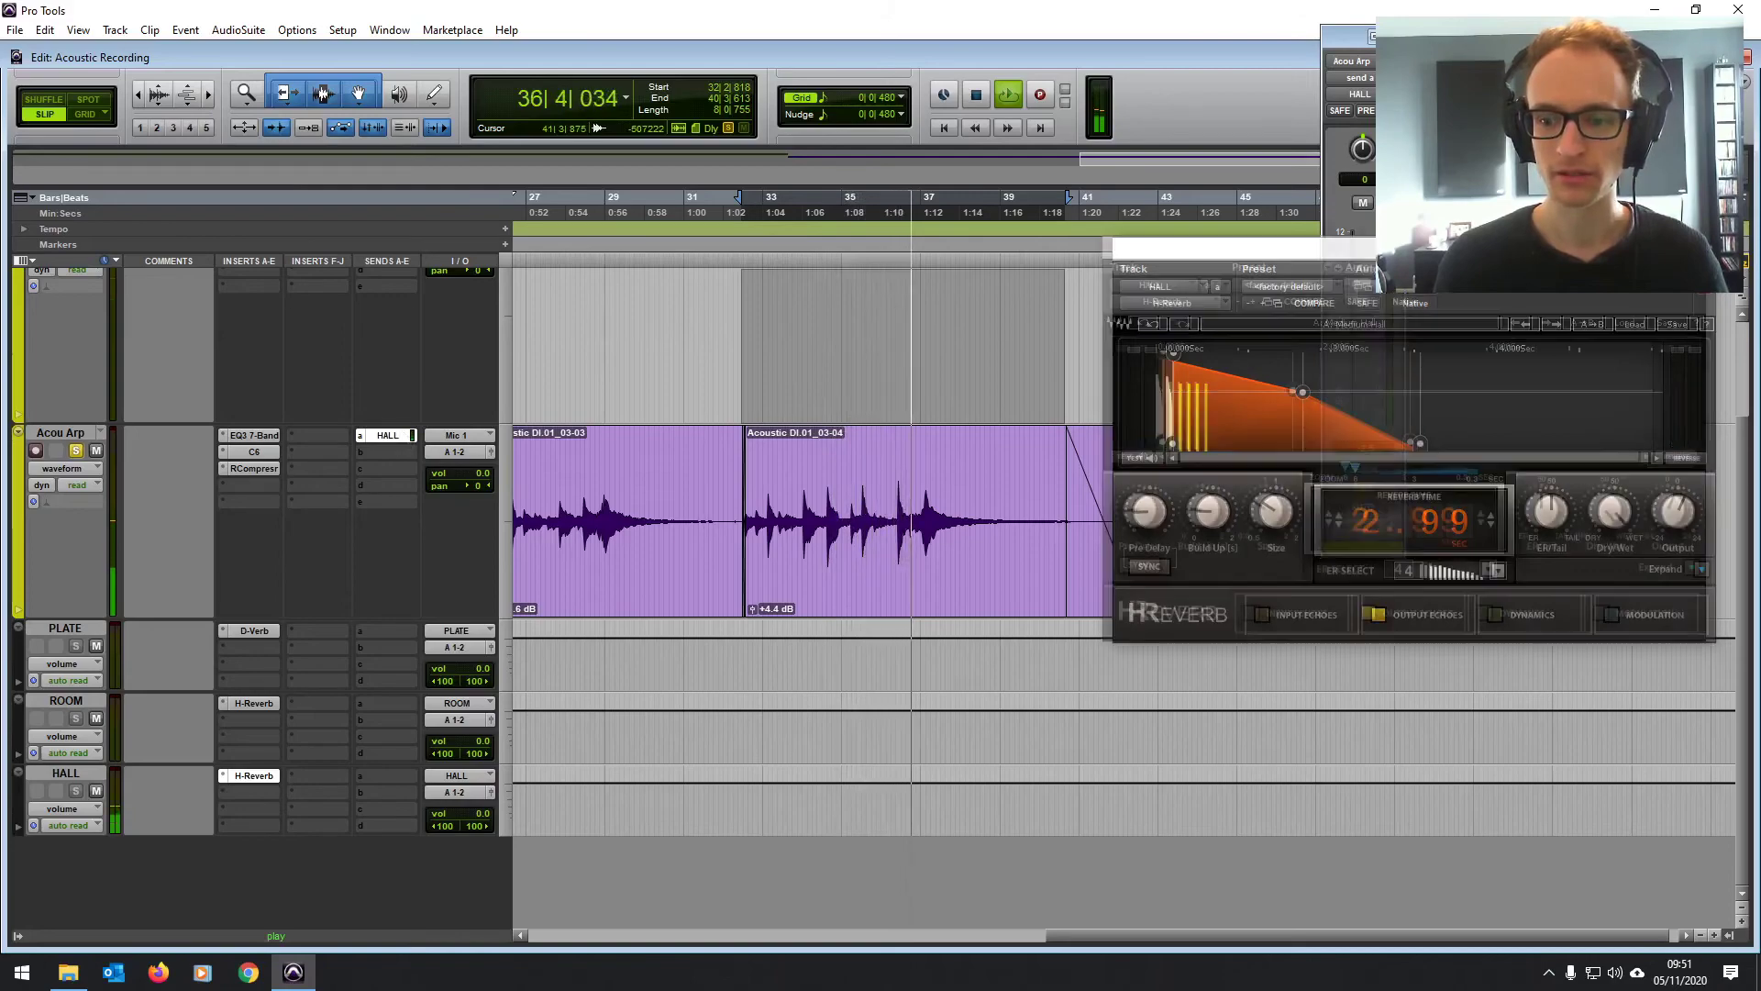
Step: Select the played notes of the last arpeggio clip and expand the HALL H-Reverb to its full controls
drag(1529, 247, 972, 79)
drag(981, 504, 744, 502)
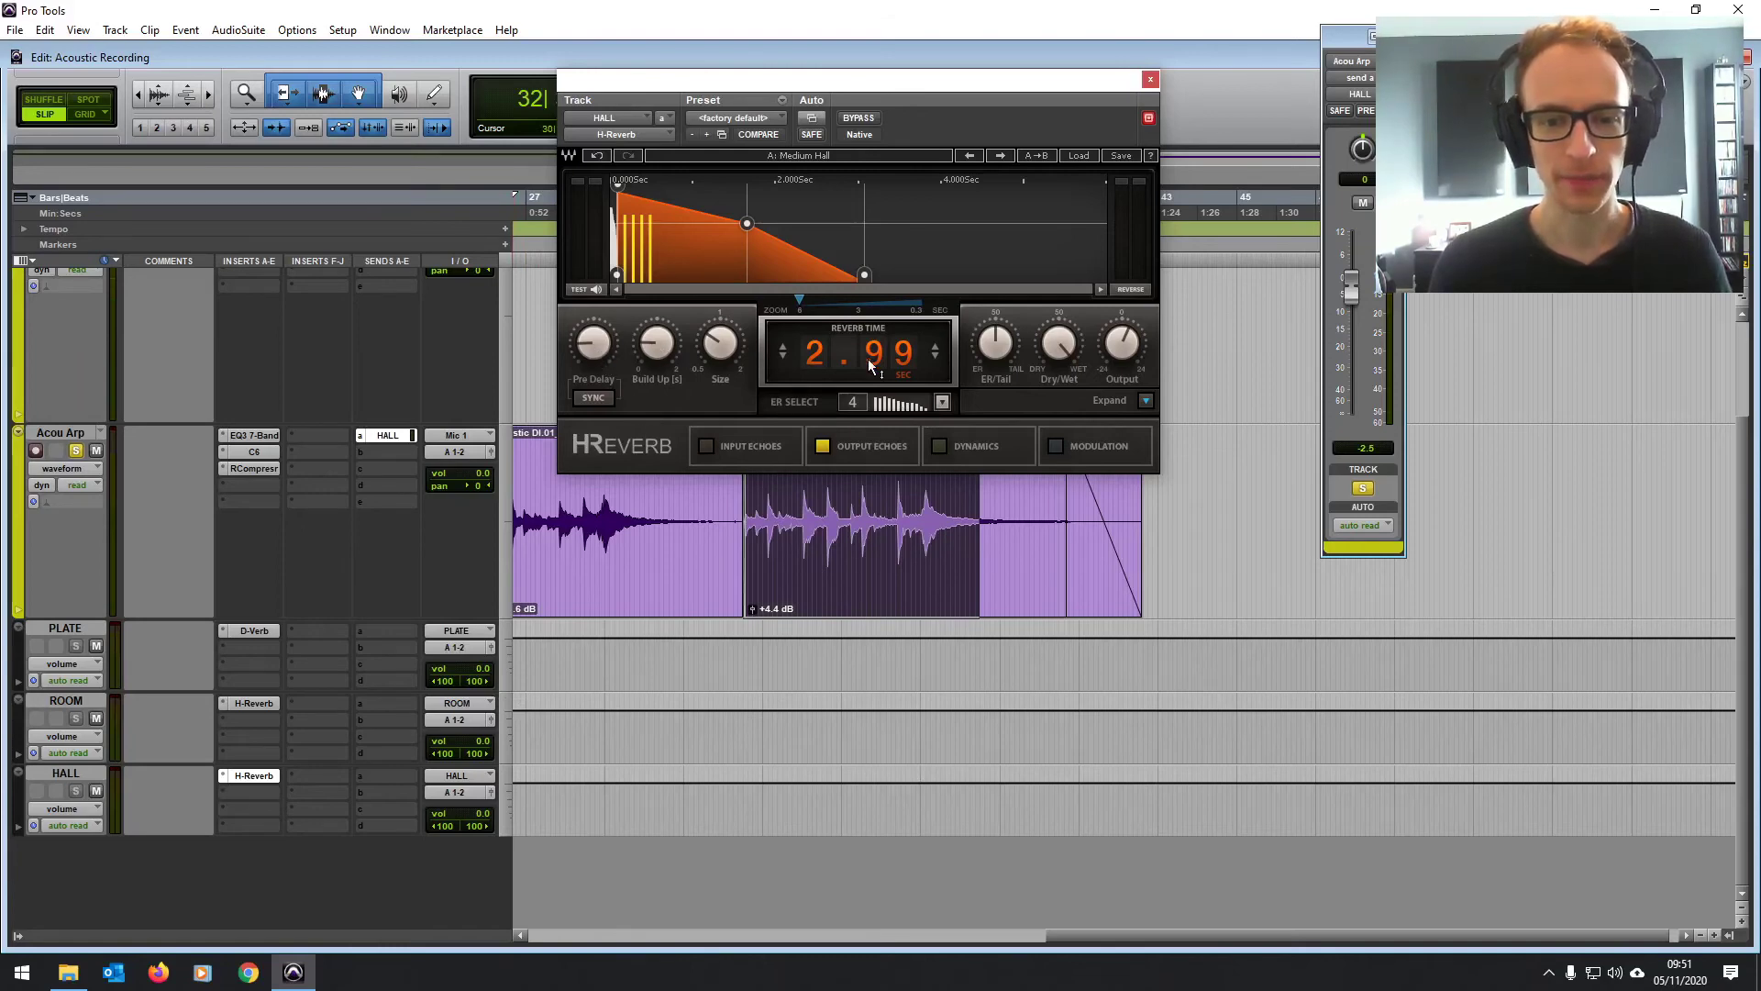
click(1146, 401)
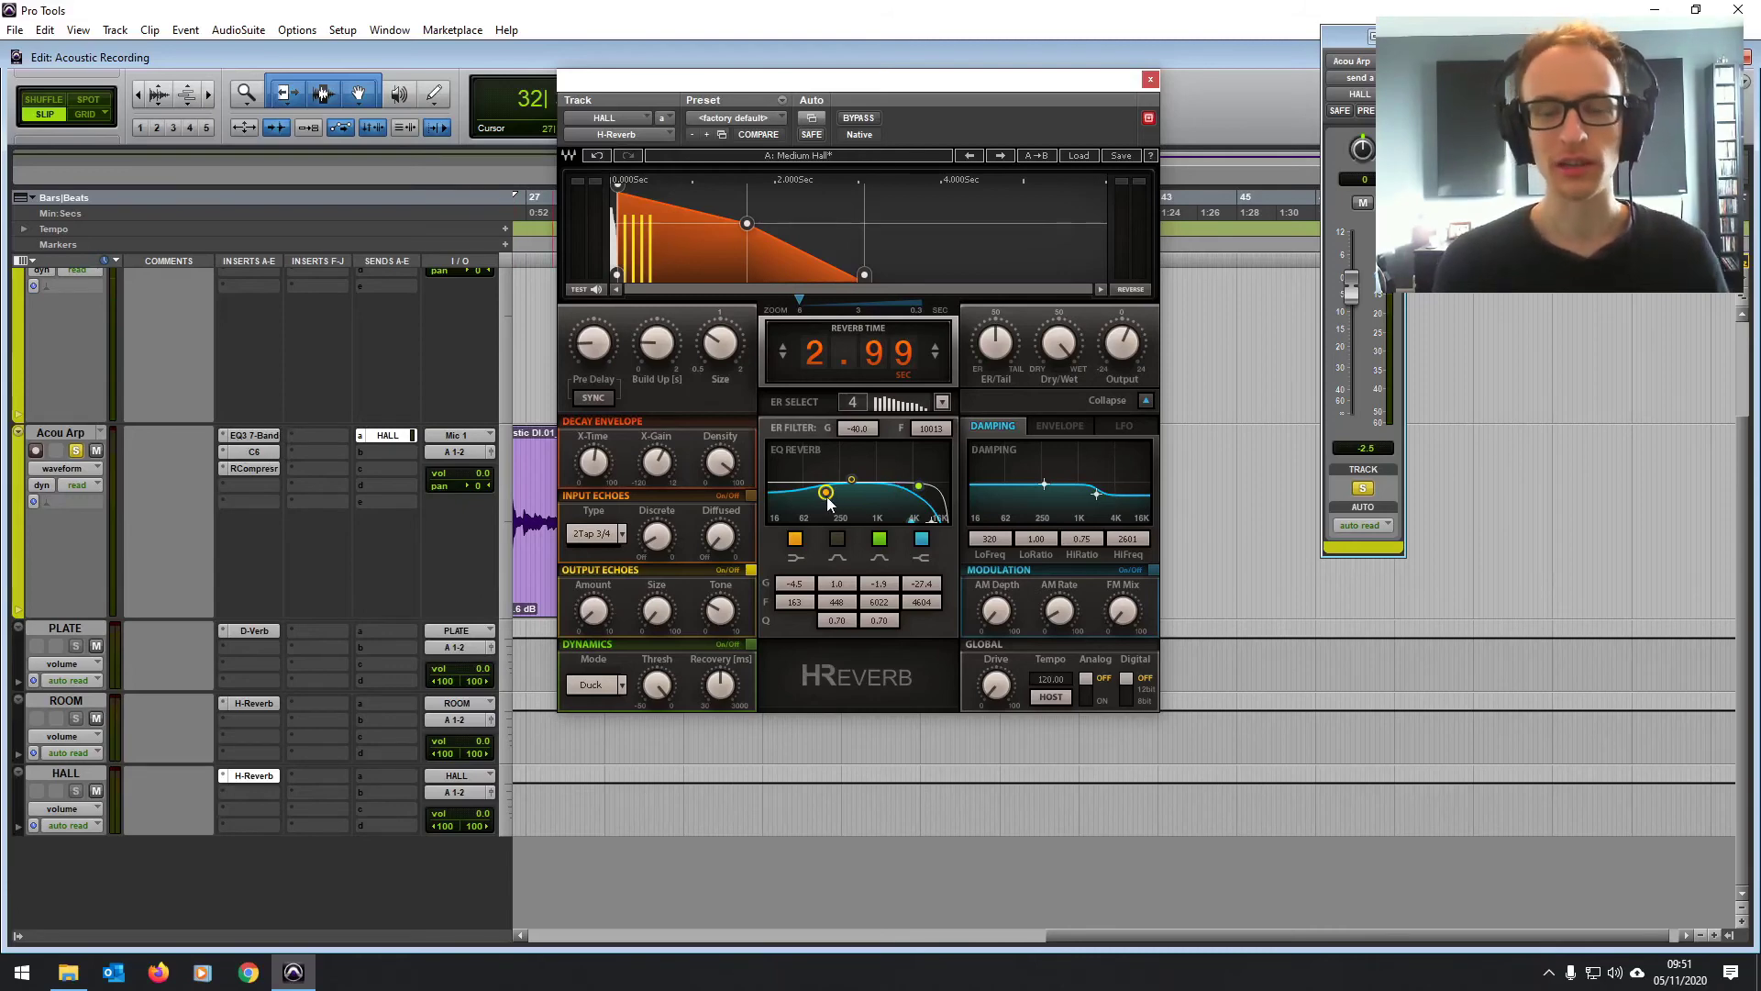
drag(998, 81, 1034, 68)
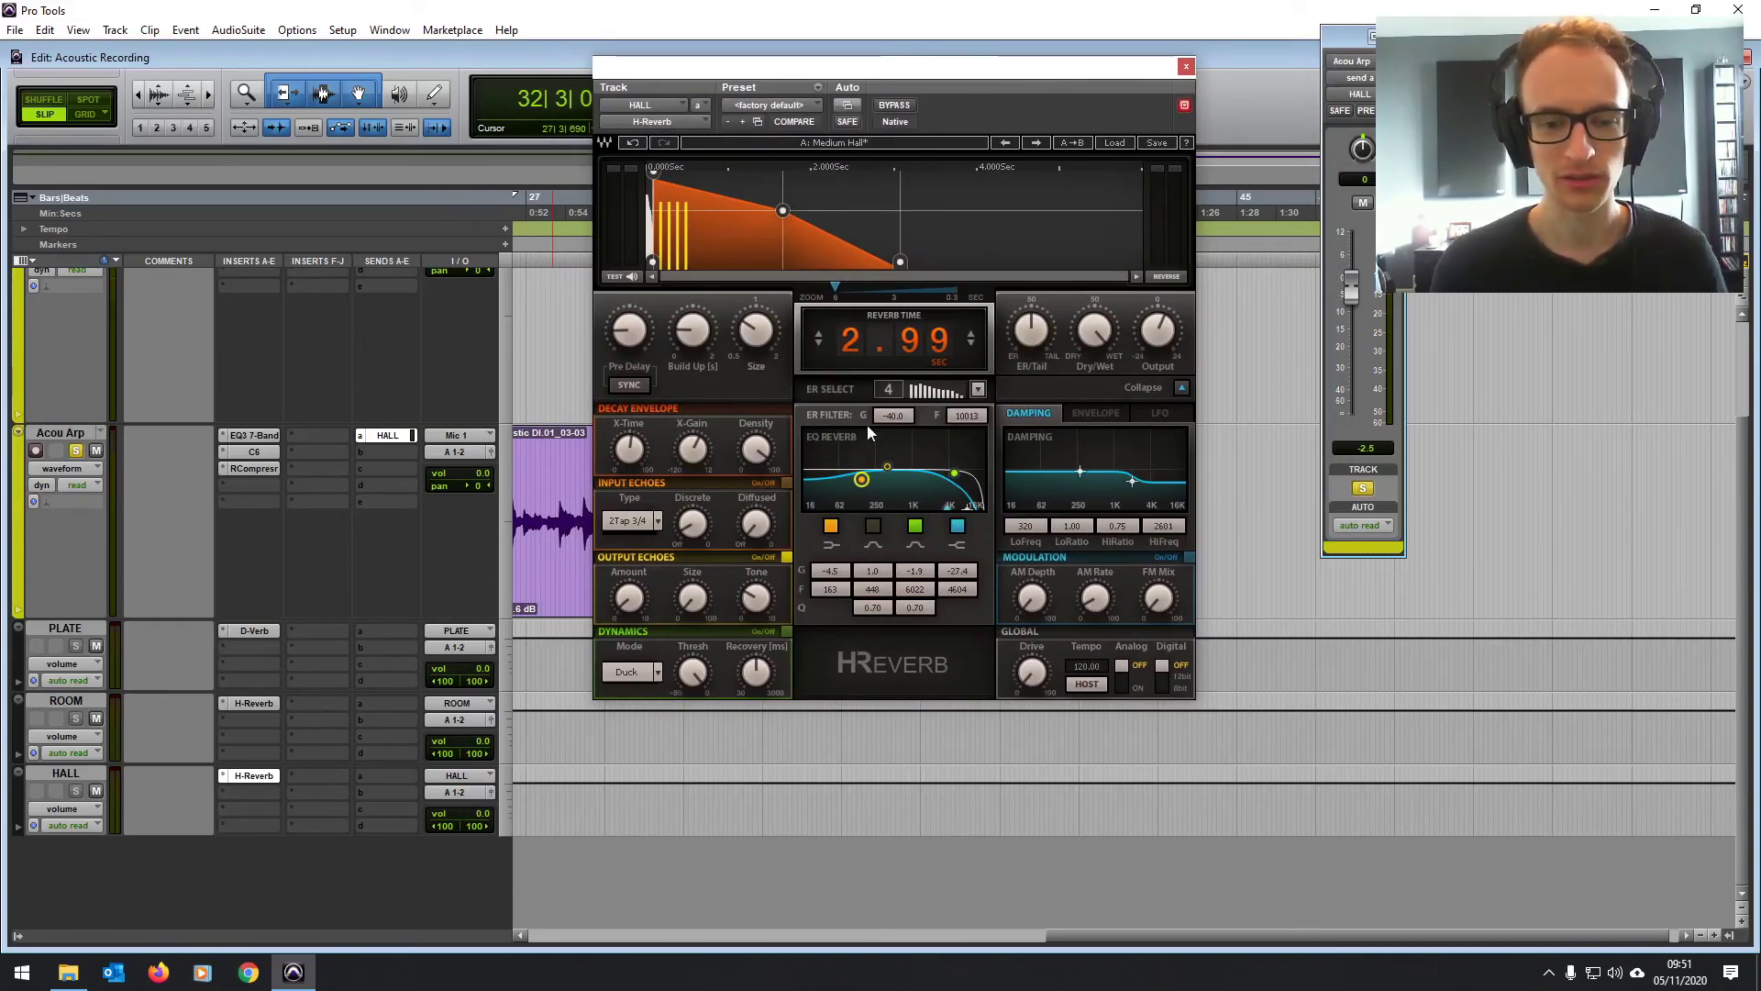
Step: Play the selection while setting the HALL H-Reverb's low EQ band to -20.9 dB at 86 Hz and trying different Drive amounts
key(space)
mouse_move(862, 479)
mouse_down()
mouse_move(858, 512)
mouse_move(844, 504)
mouse_up()
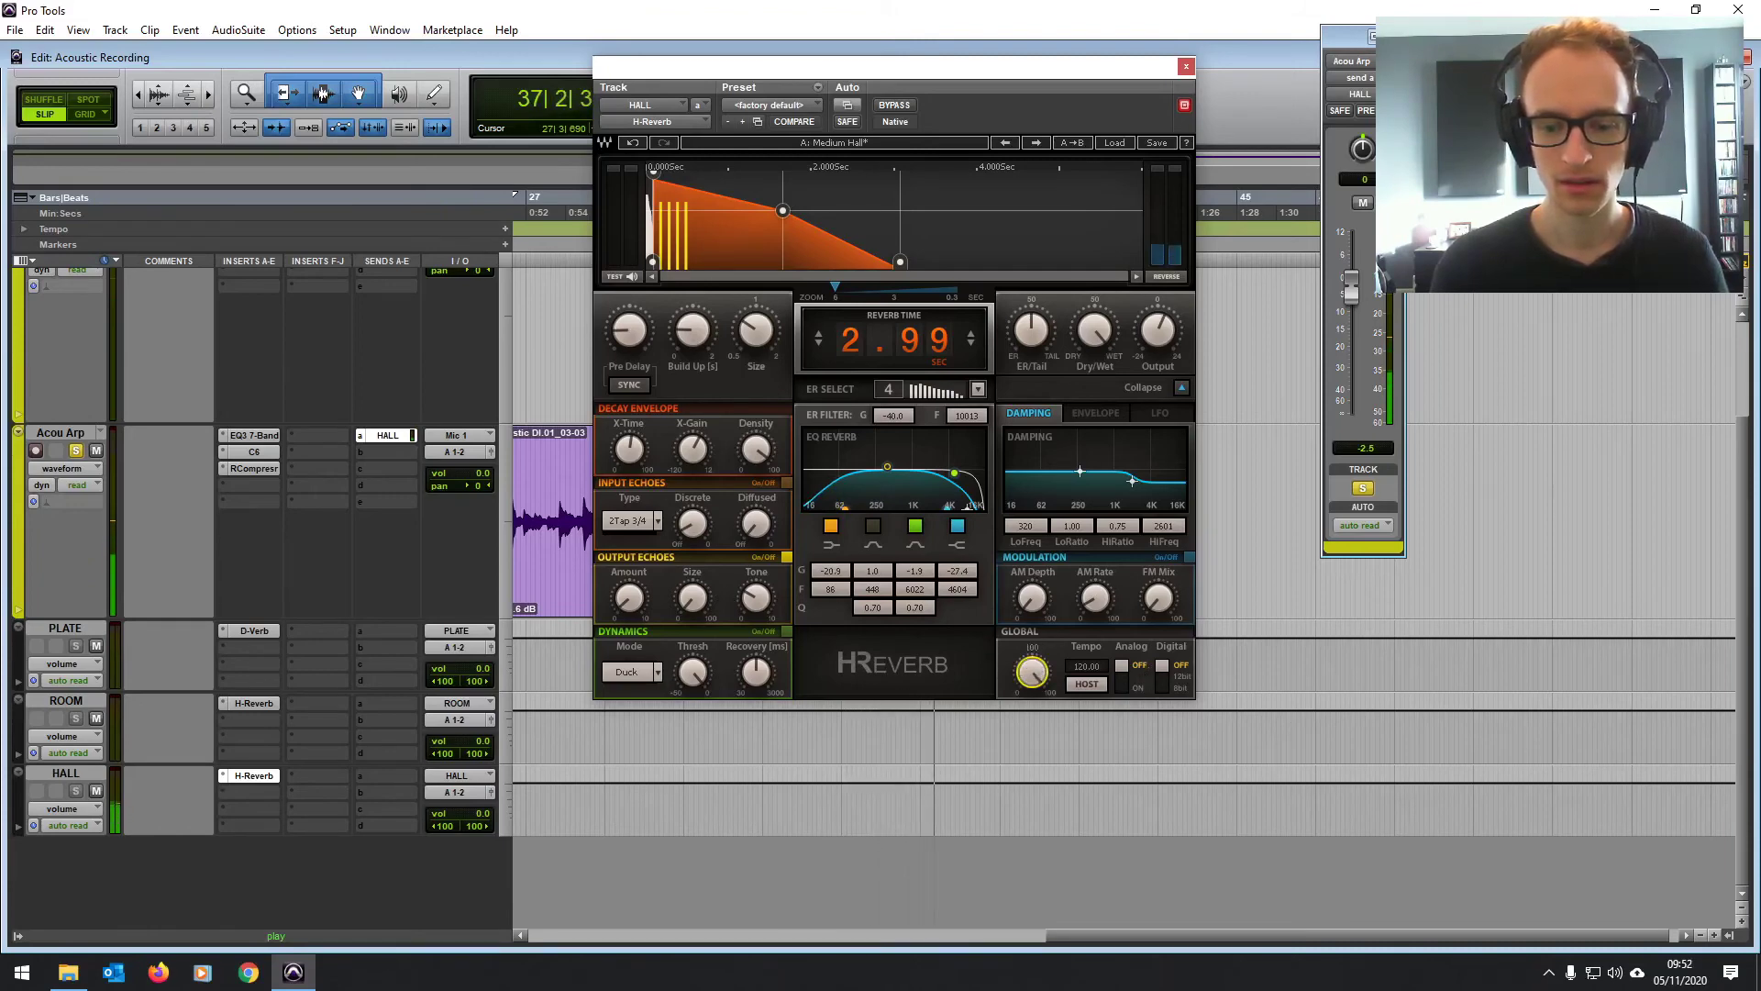
drag(1032, 672, 1032, 684)
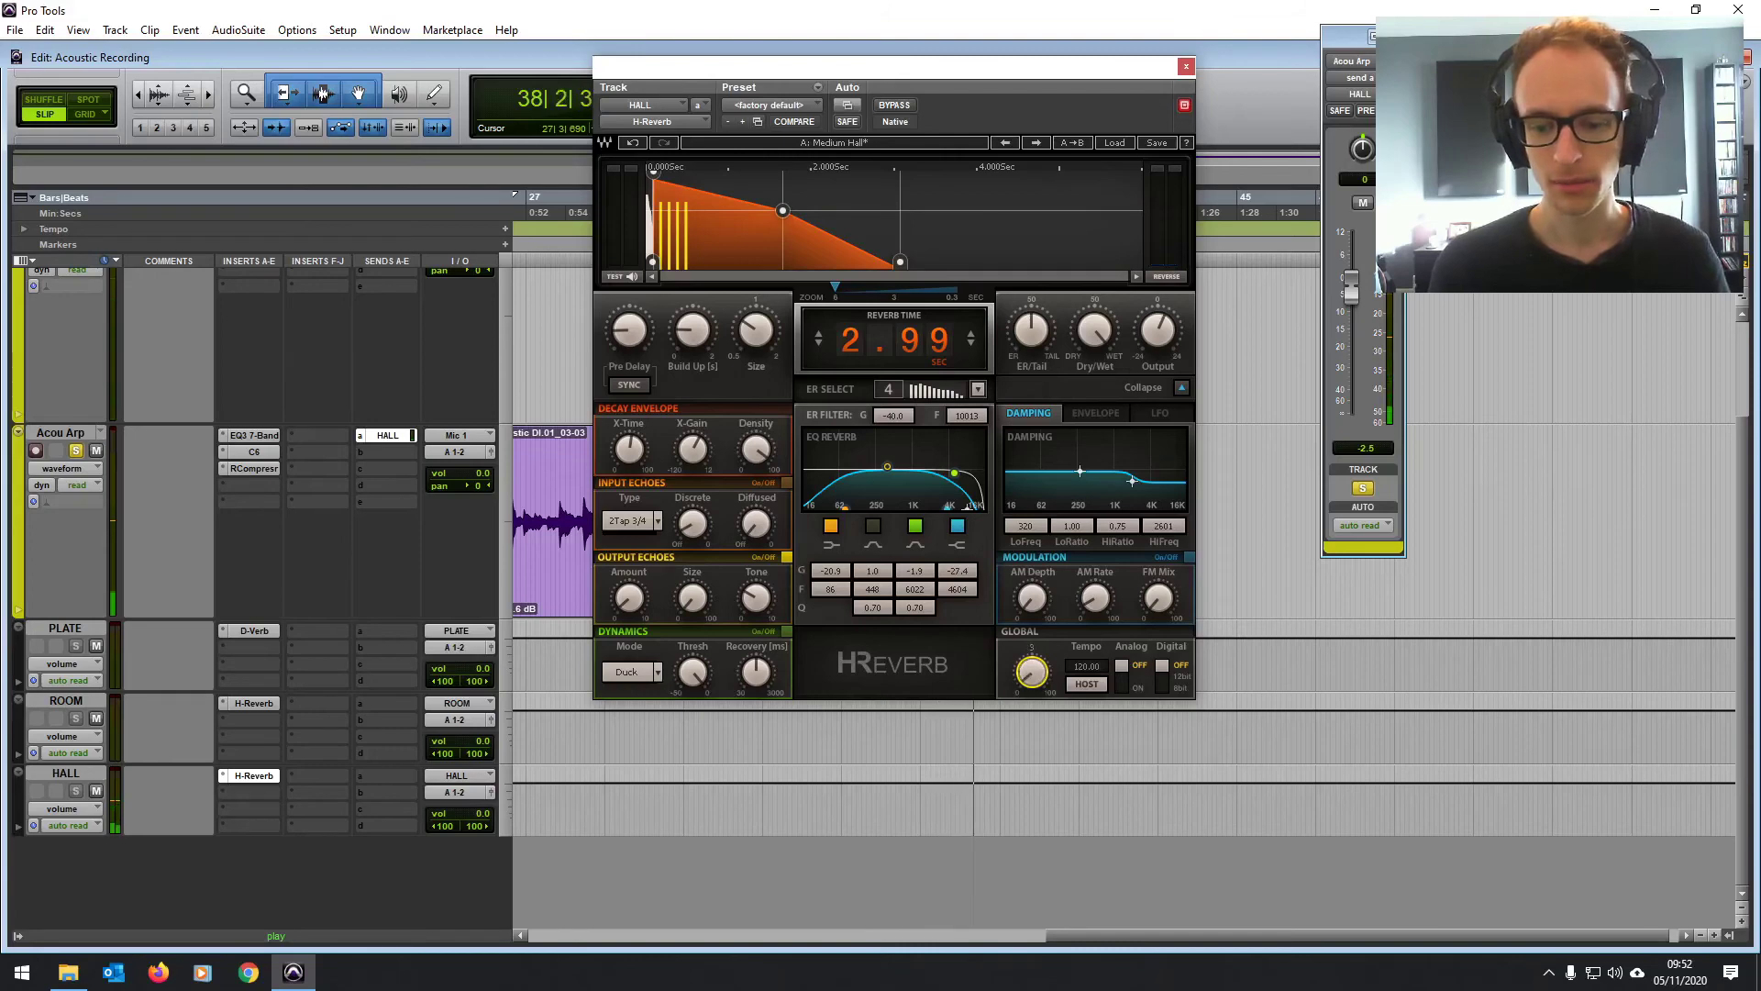
Step: Switch the HALL H-Reverb's Analog on, readjust Drive, set early reflection pattern 2 and 2.88 s reverb time, and close the plug-in
click(1123, 670)
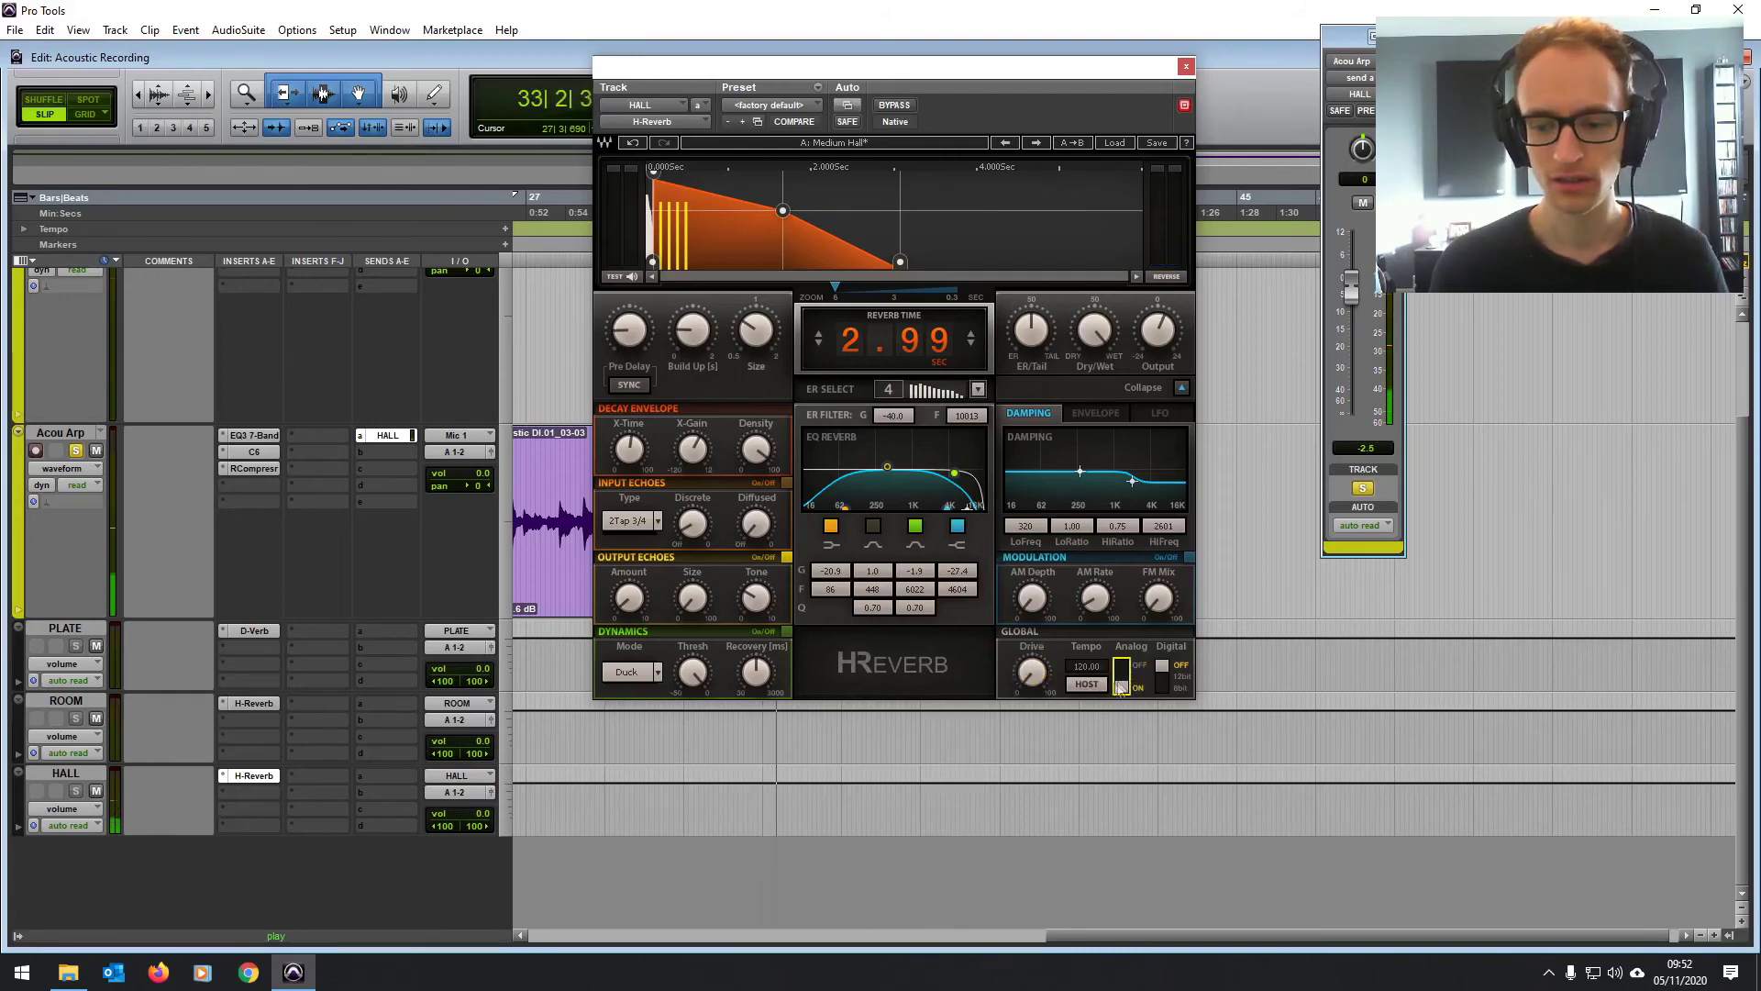
drag(1028, 683, 1027, 665)
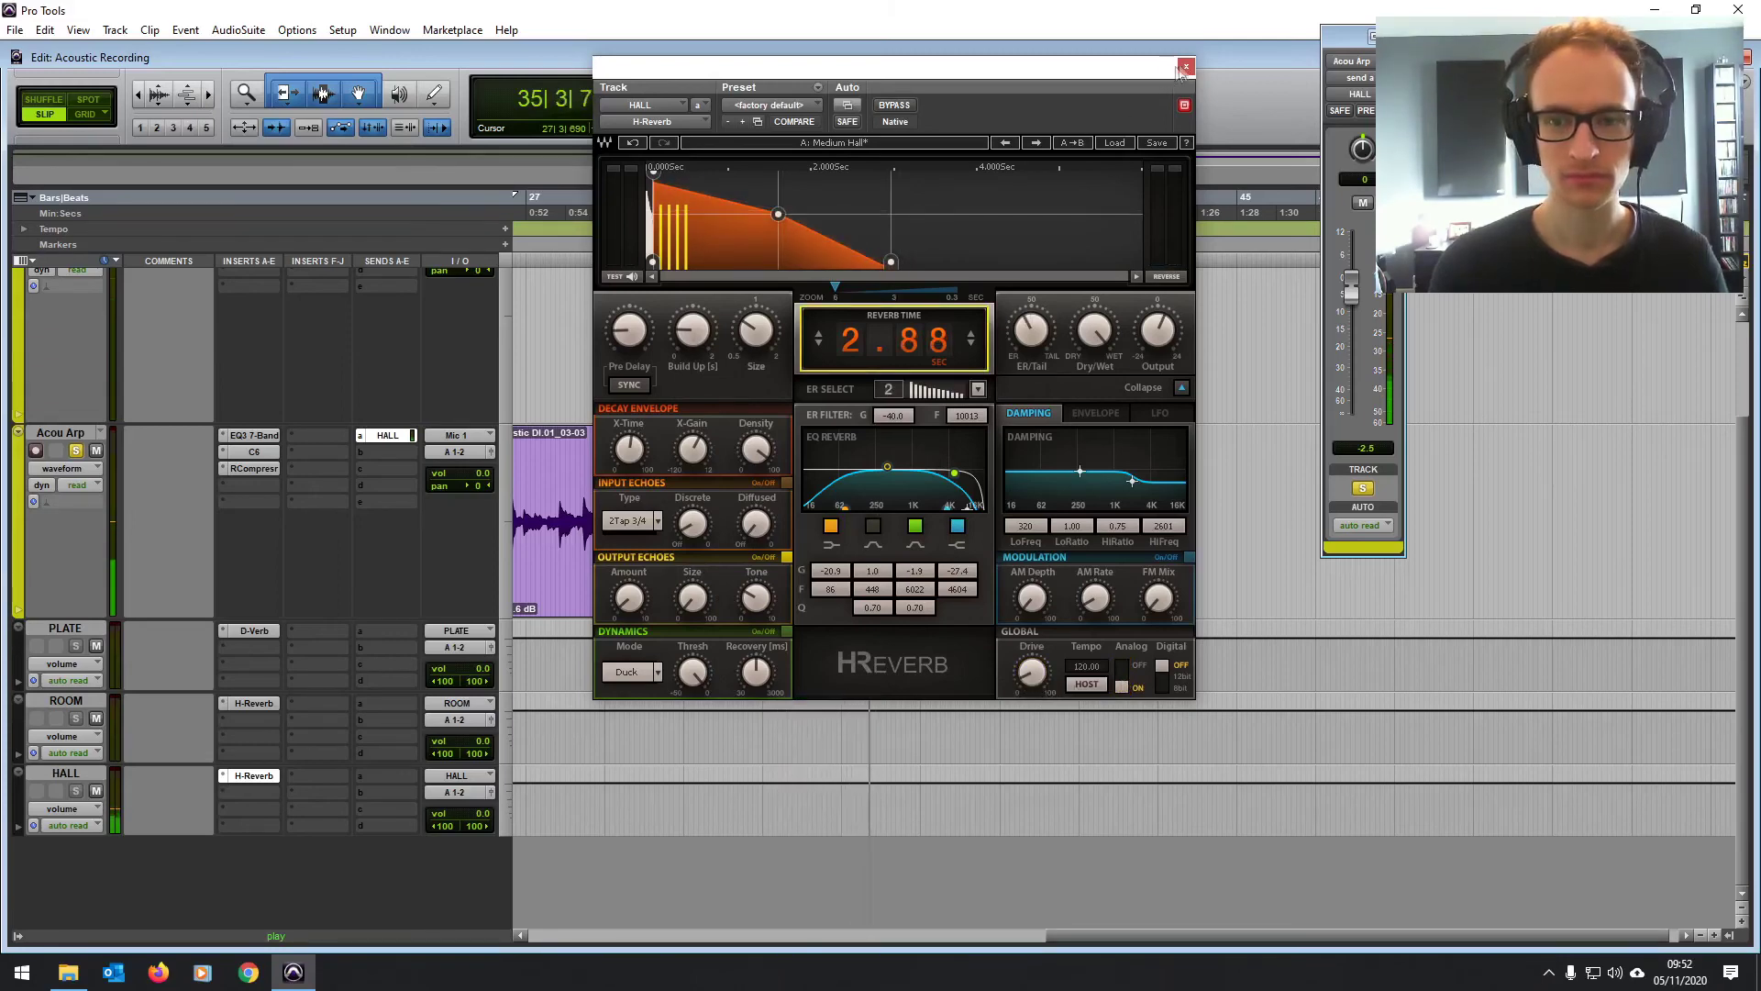
click(1187, 66)
Step: Lower the Acou Arp send to HALL to -4.1 dB and place the cursor at the start of the last arpeggio clip
mouse_move(1351, 289)
mouse_down()
mouse_move(1353, 266)
mouse_move(1354, 294)
mouse_up()
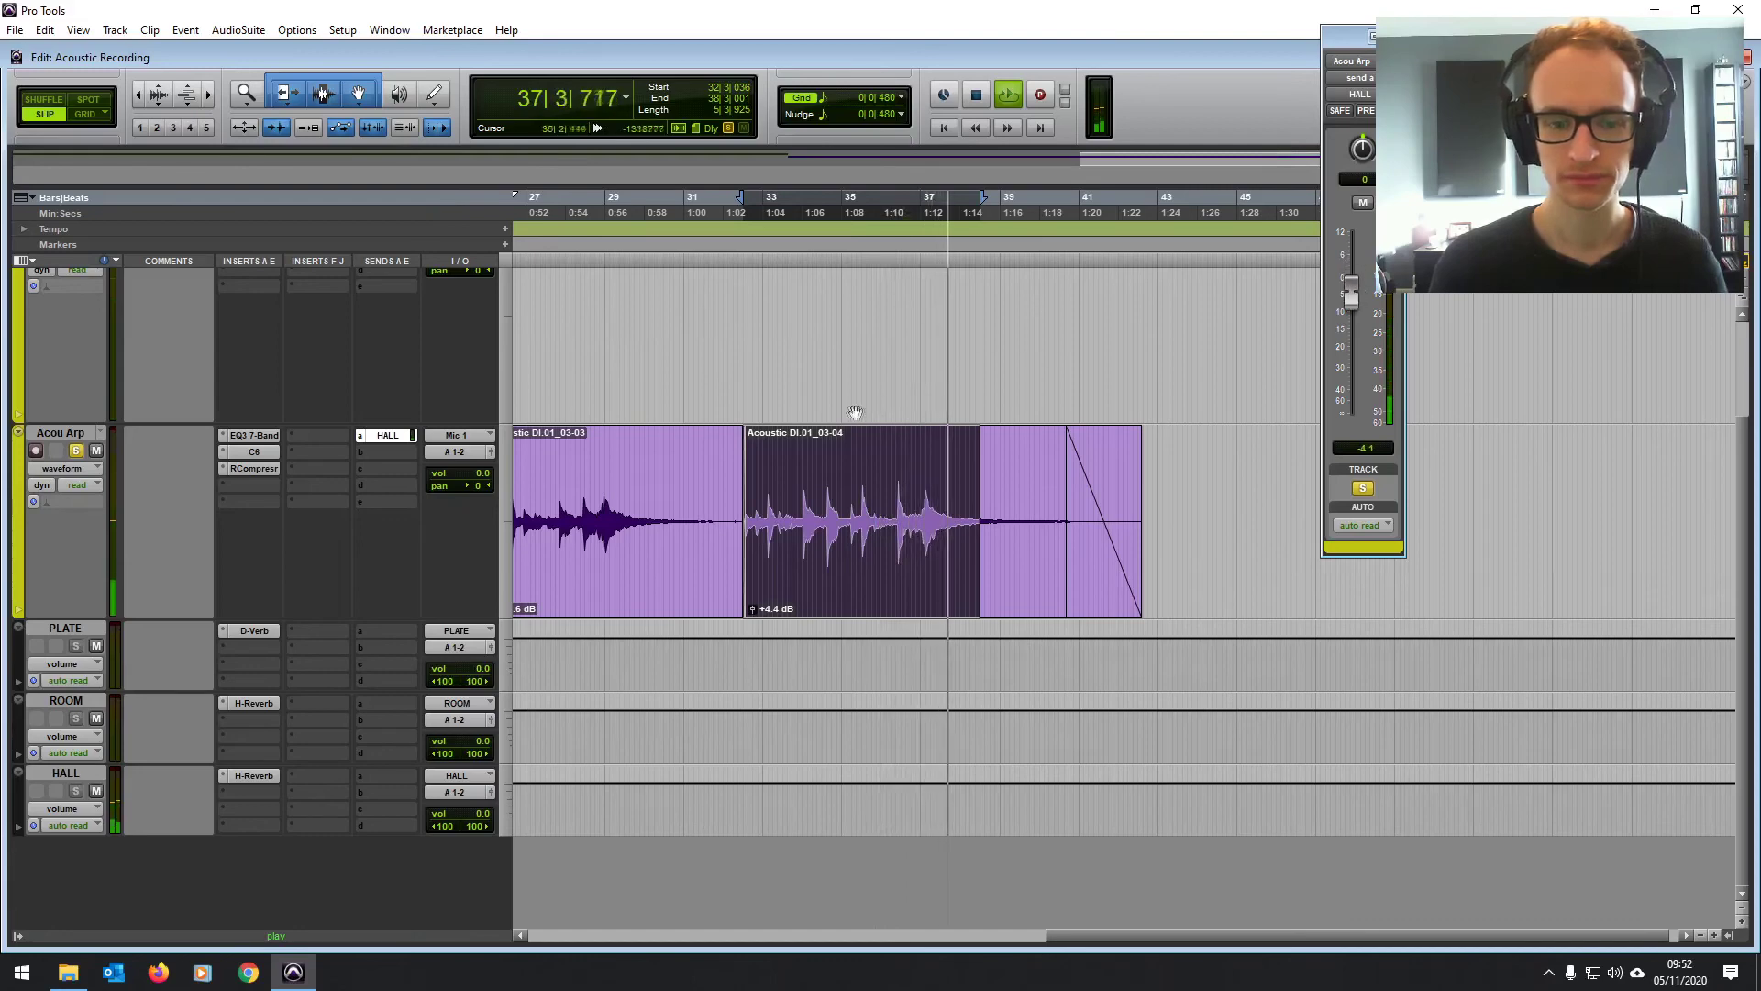
scroll(825, 408, left, 5)
click(746, 376)
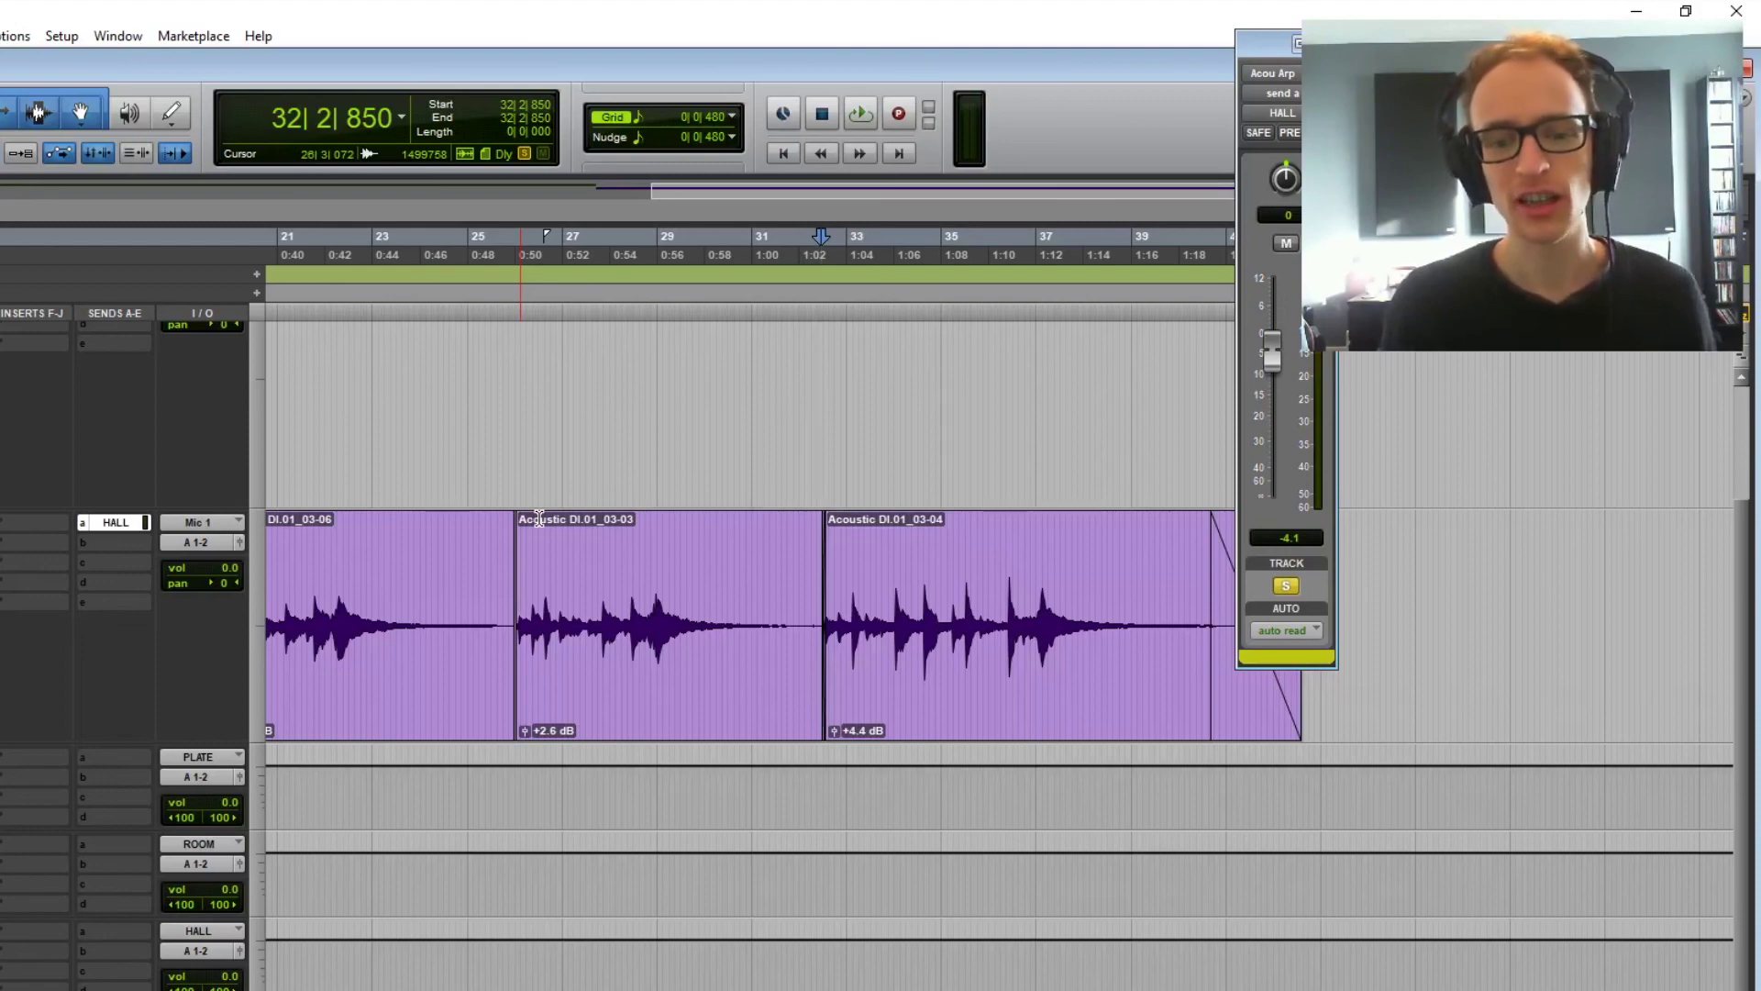
scroll(541, 523, left, 10)
scroll(548, 532, right, 2)
scroll(547, 532, up, 3)
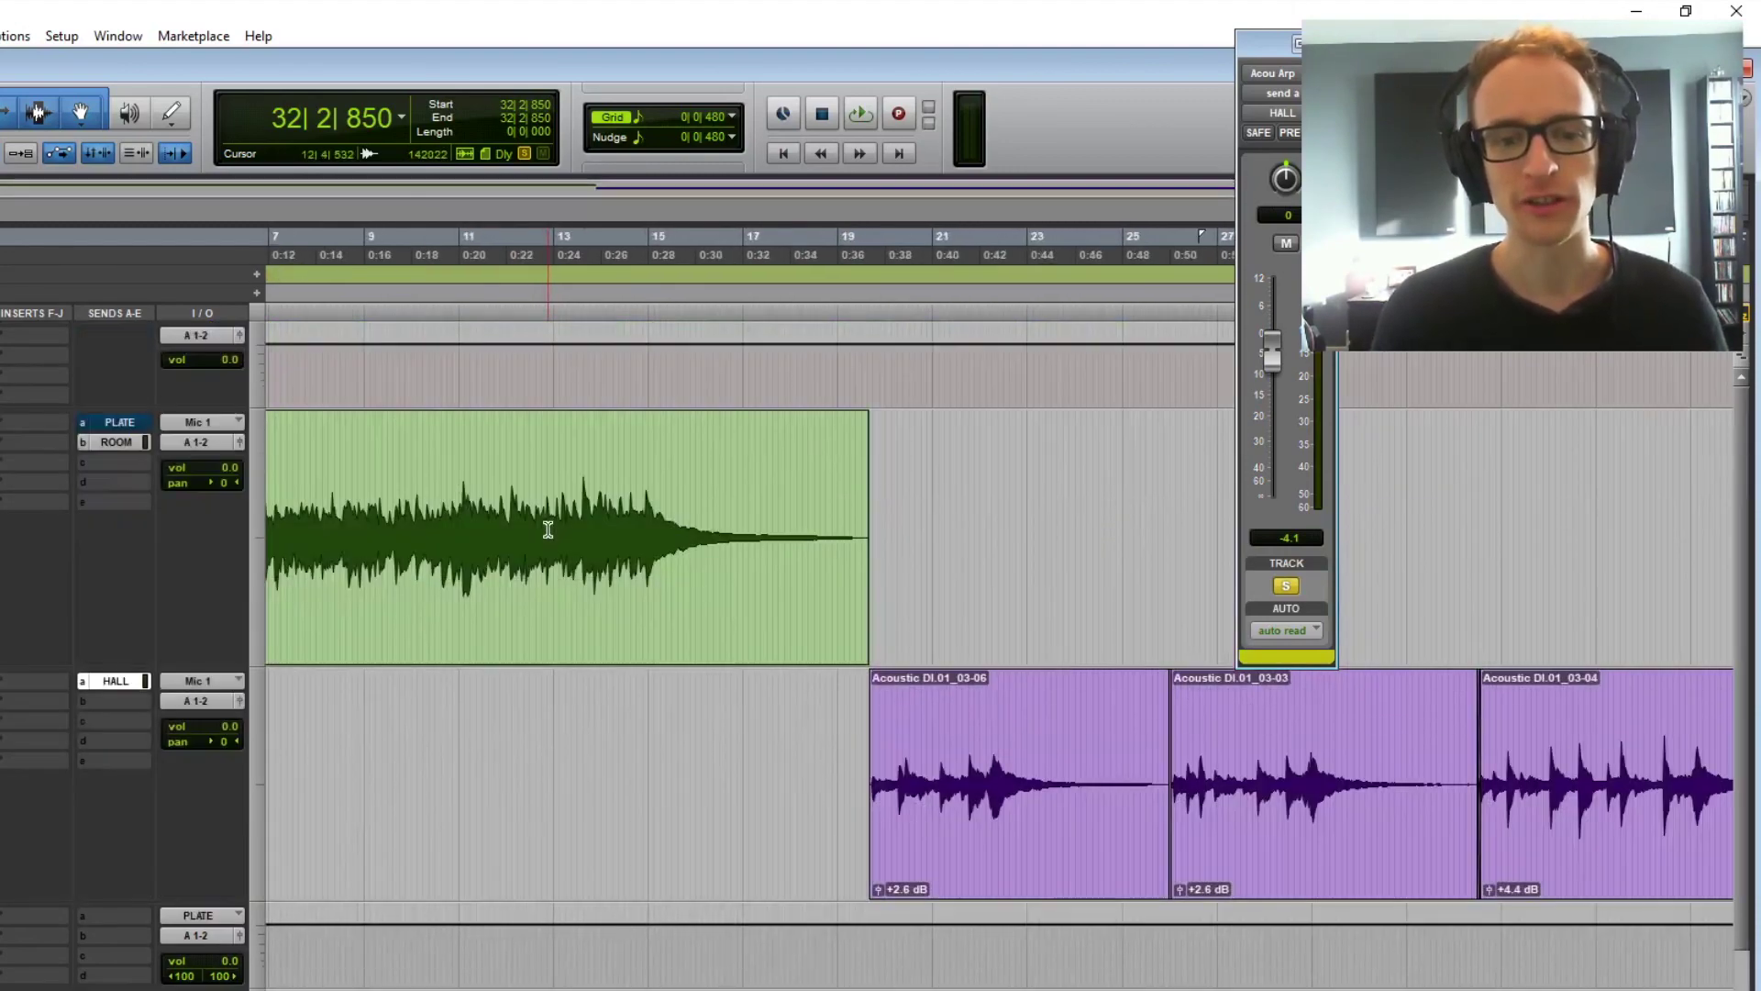
scroll(548, 532, left, 3)
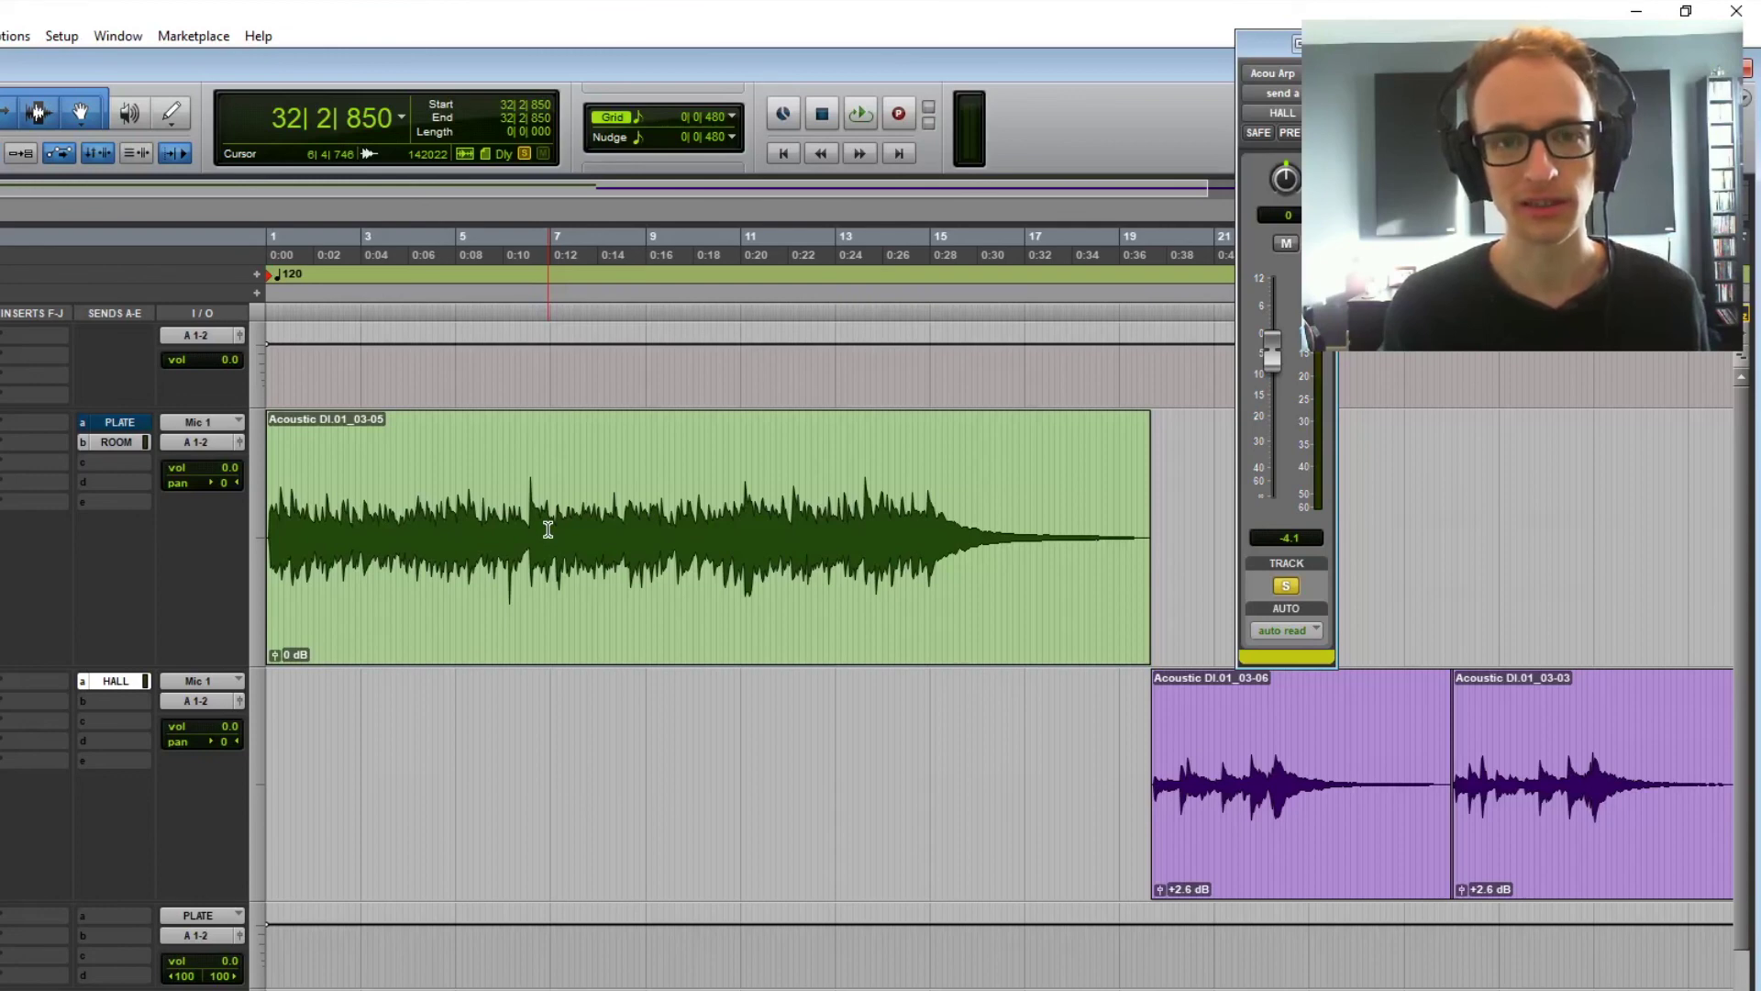
scroll(548, 529, right, 5)
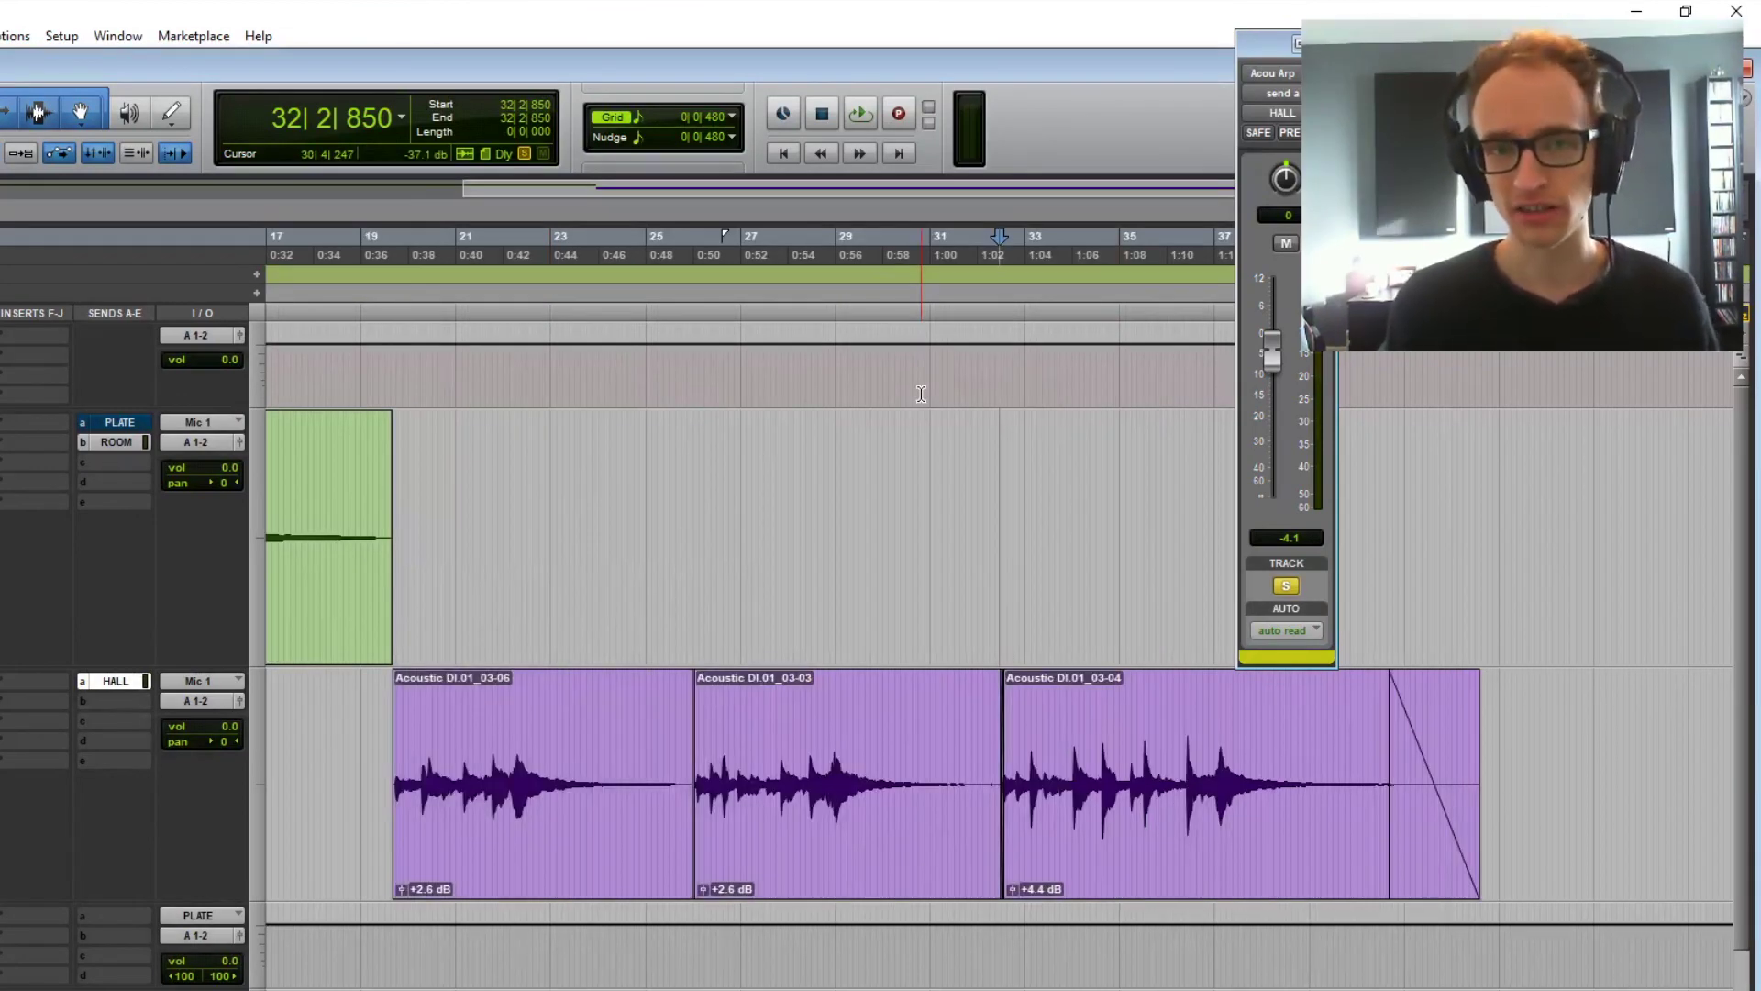